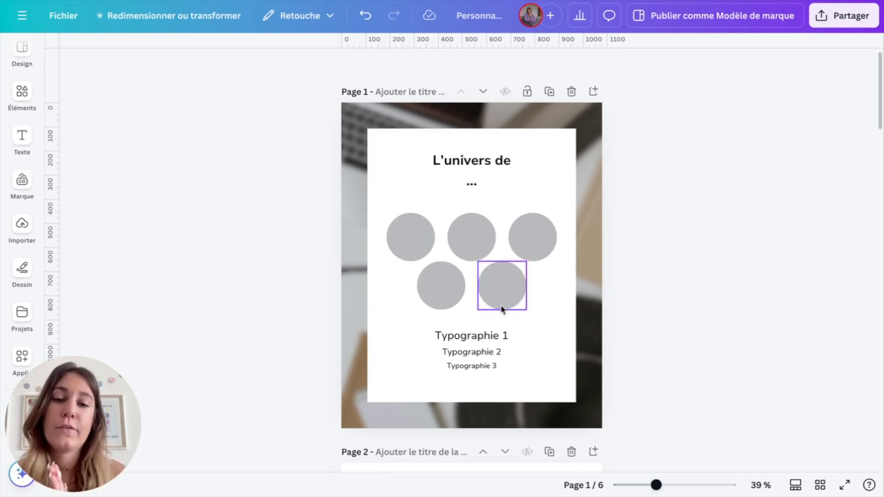
Step: Upload the movie poster file 571071.webp and place it on the blank page 2
scroll(501, 308, "down", 5)
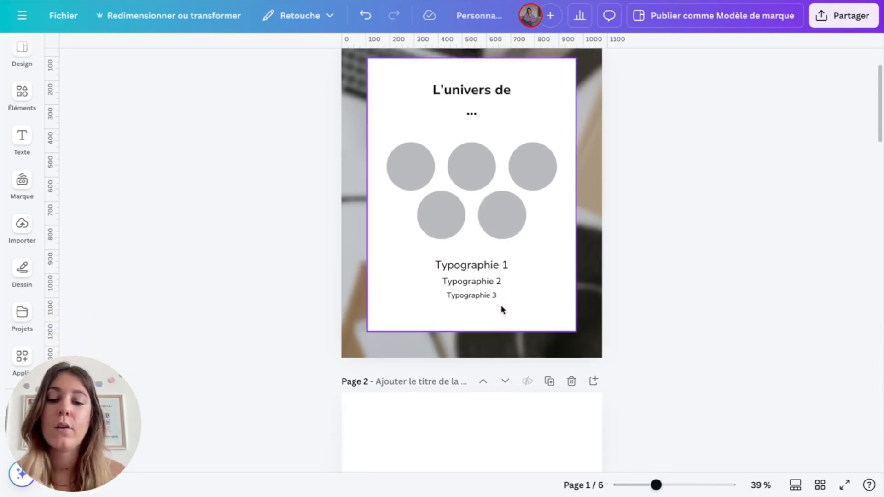
left_click(439, 404)
left_click(22, 92)
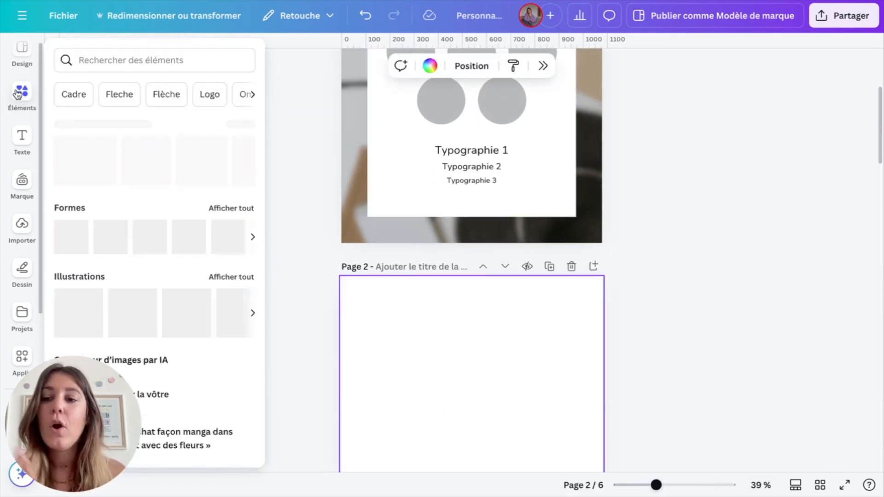
left_click(22, 225)
left_click(151, 90)
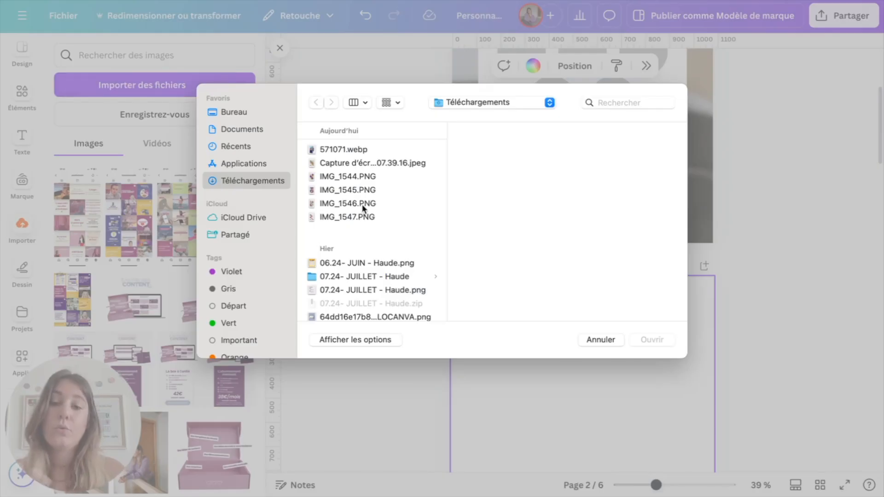
left_click(339, 149)
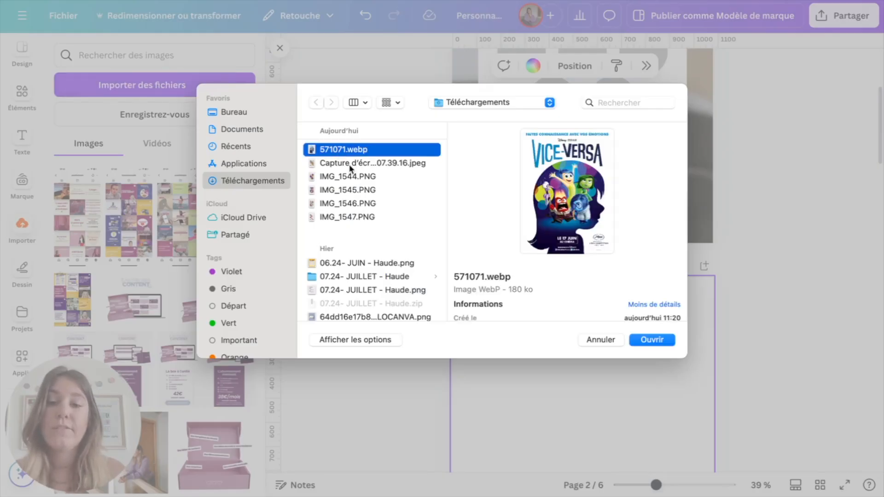
left_click(644, 341)
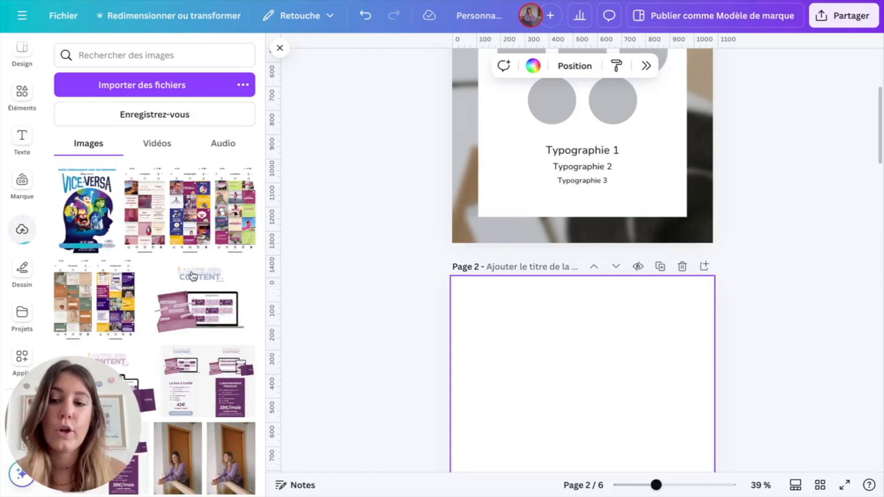
left_click(89, 209)
left_click(279, 48)
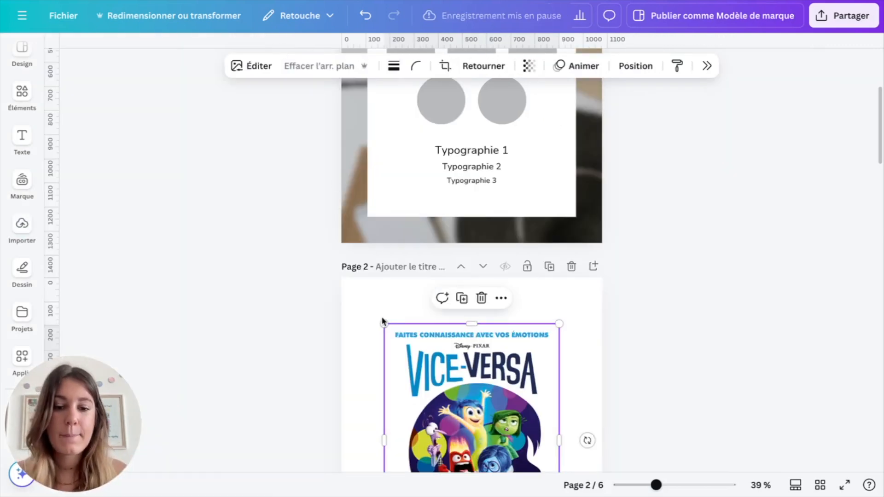
Step: Examine the poster on page 2 alongside the grey palette circles on page 1
scroll(381, 305, "down", 3)
scroll(381, 302, "down", 2)
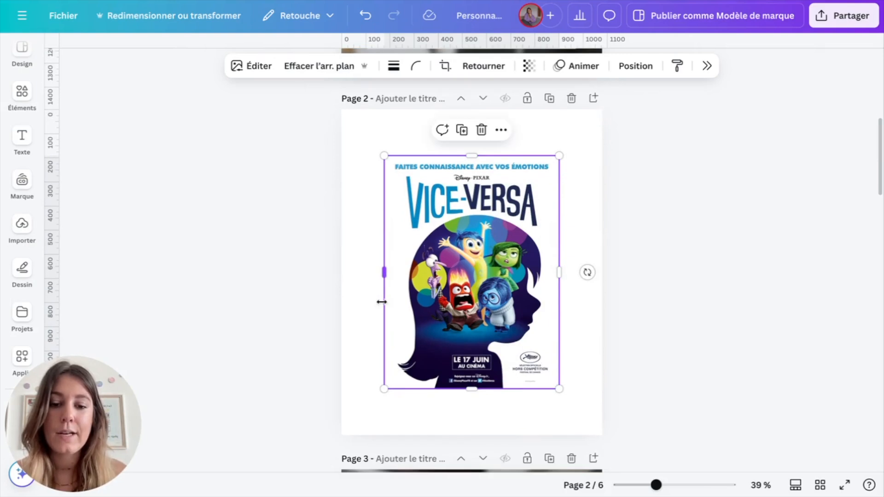
scroll(381, 302, "up", 1)
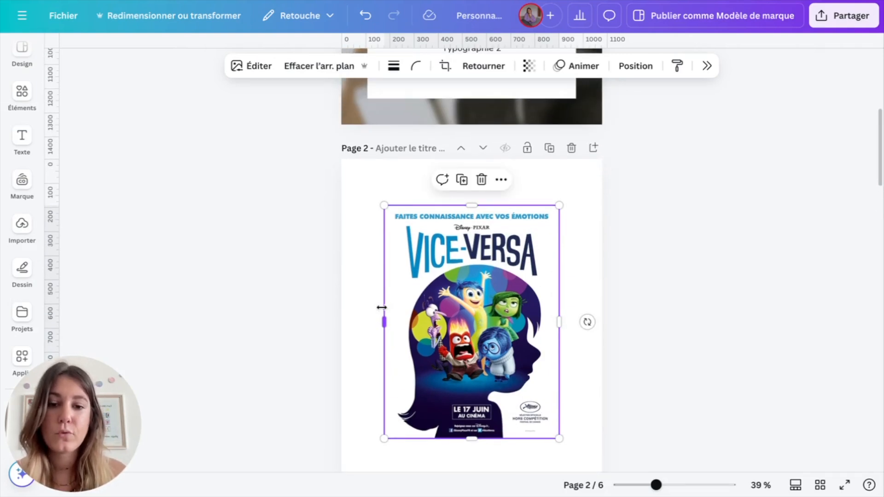
scroll(381, 308, "up", 1)
scroll(381, 307, "up", 1)
scroll(381, 308, "down", 2)
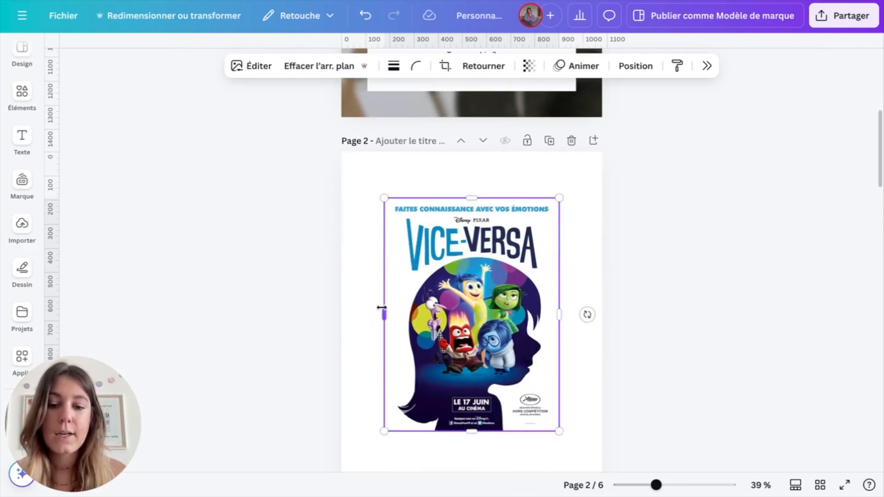
scroll(492, 338, "up", 1)
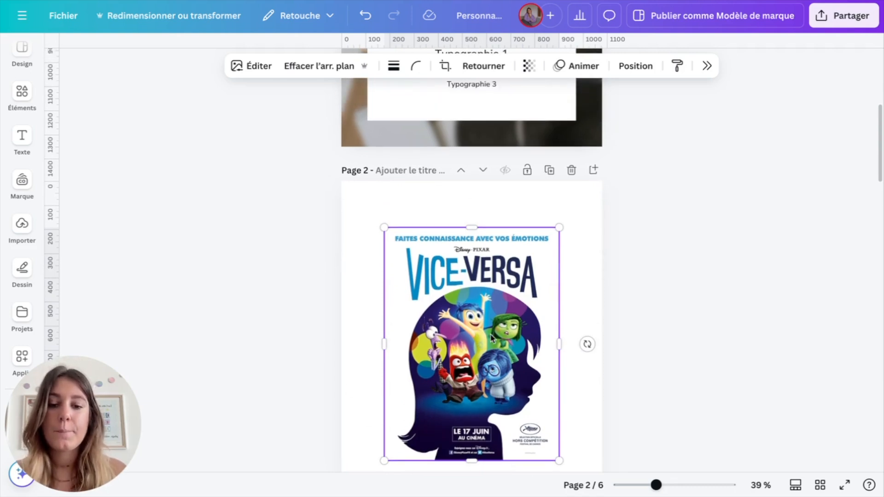
scroll(491, 337, "up", 5)
scroll(399, 343, "down", 6)
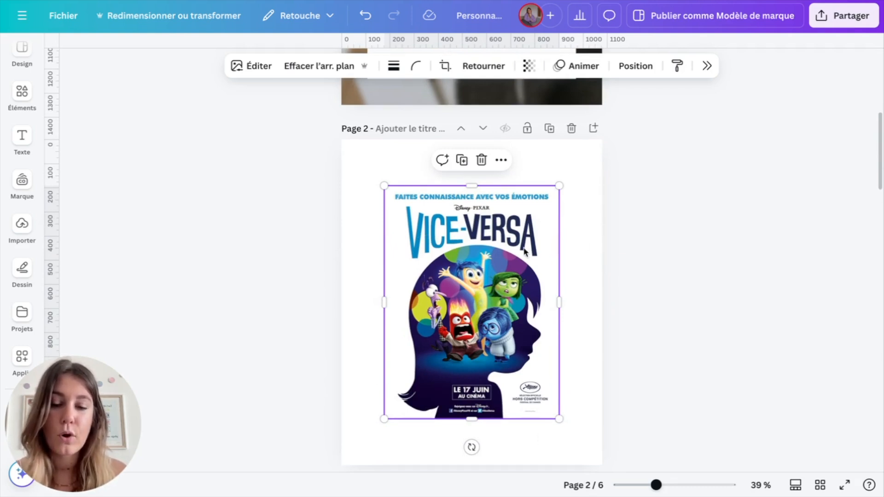
Step: Fill the first palette circle on page 1 with navy #202A53, sampled from the word VERSA in the poster title
scroll(476, 344, "up", 5)
left_click(425, 214)
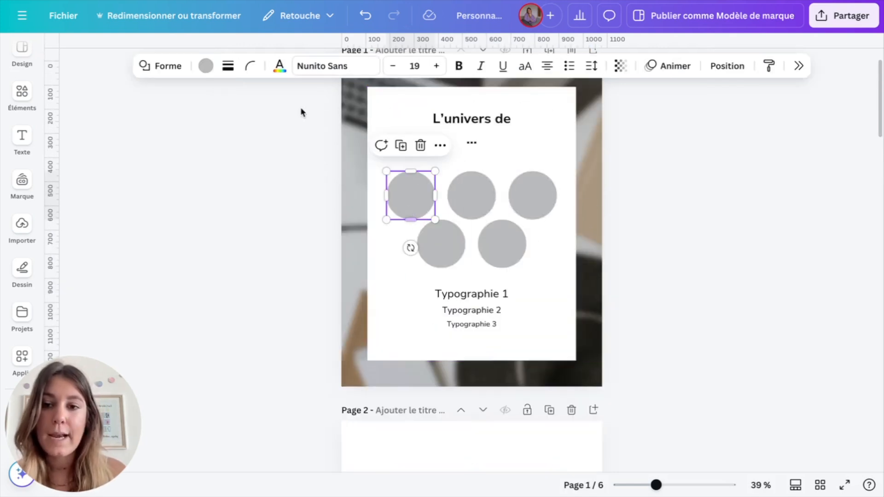
left_click(207, 68)
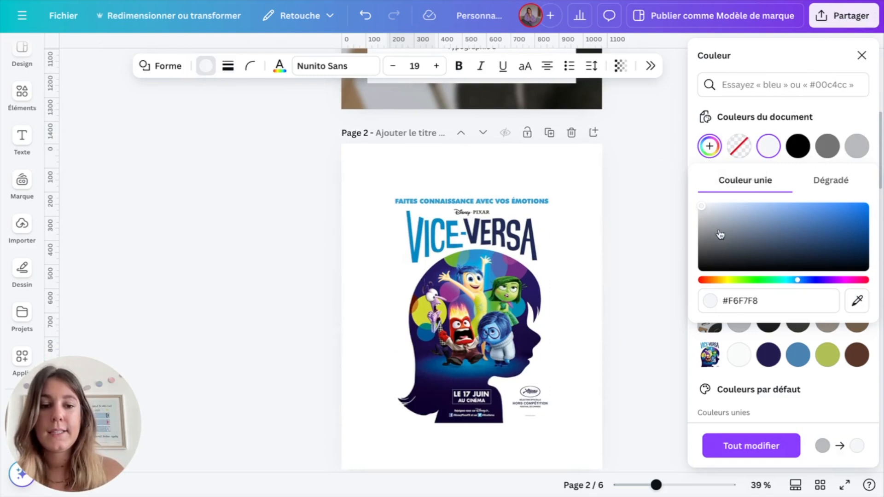
left_click(856, 300)
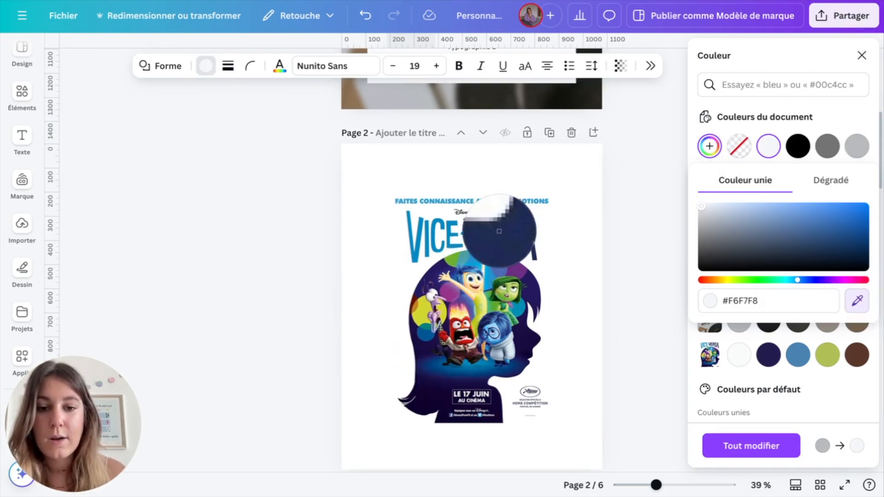
left_click(498, 231)
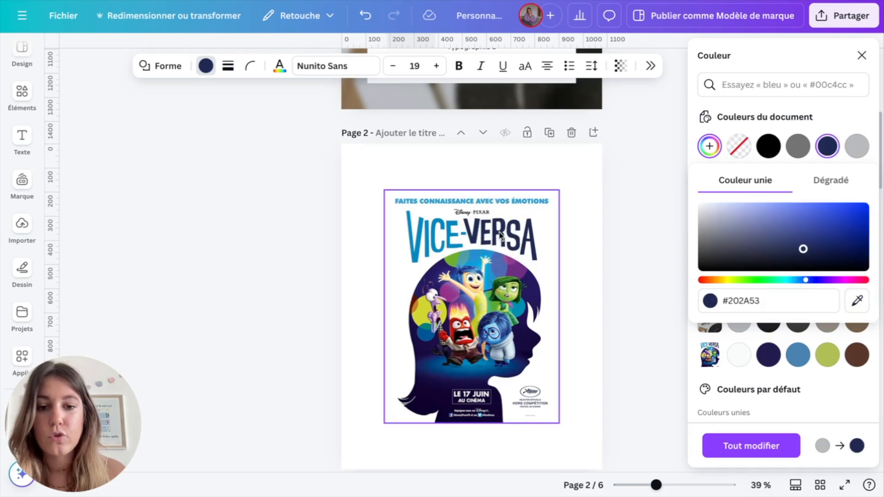
left_click(726, 450)
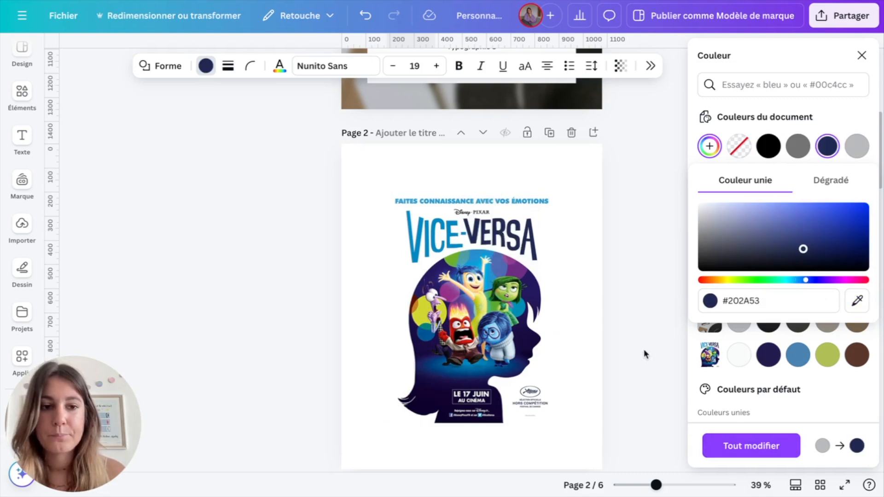
Step: Fill the second circle in the palette's upper row with blue #0387C4, sampled from the word VICE in the poster title
scroll(645, 271, "up", 2)
scroll(644, 268, "up", 5)
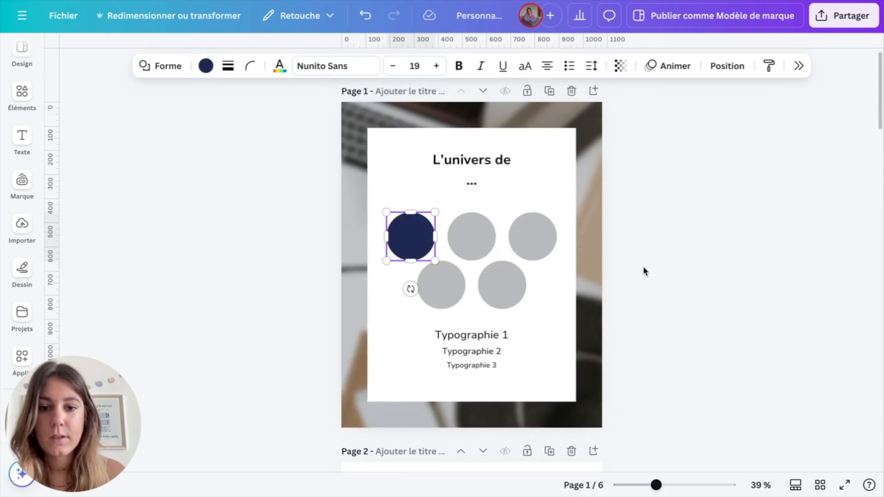
left_click(468, 230)
scroll(486, 312, "down", 3)
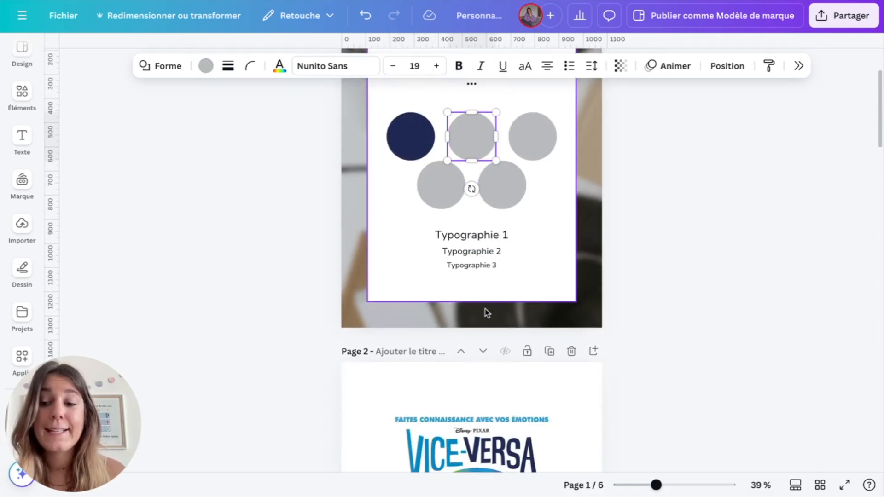
scroll(485, 312, "down", 8)
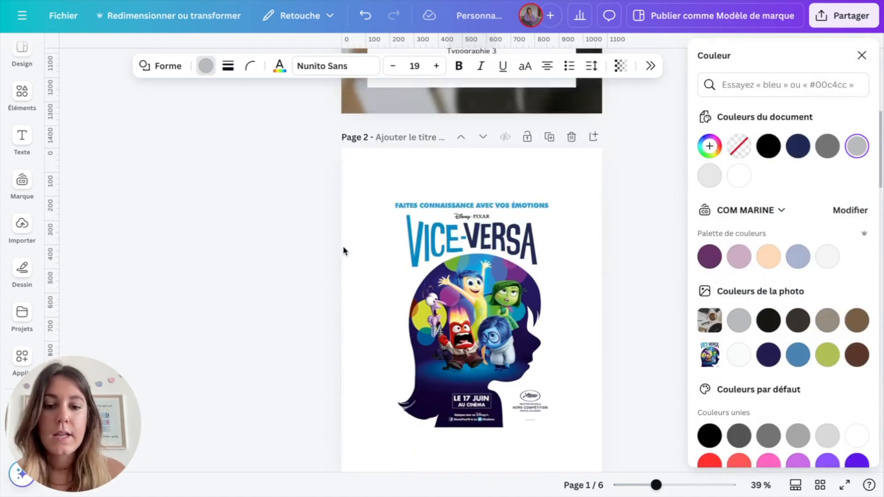
scroll(345, 249, "down", 1)
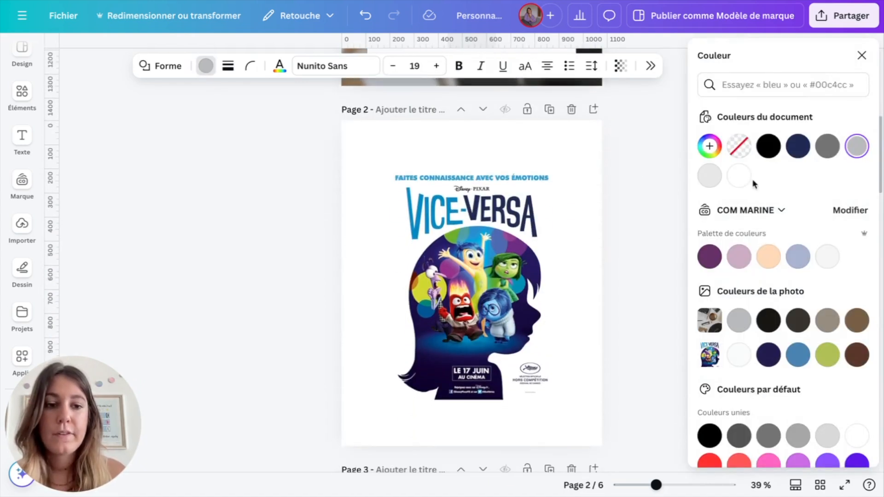
left_click(709, 147)
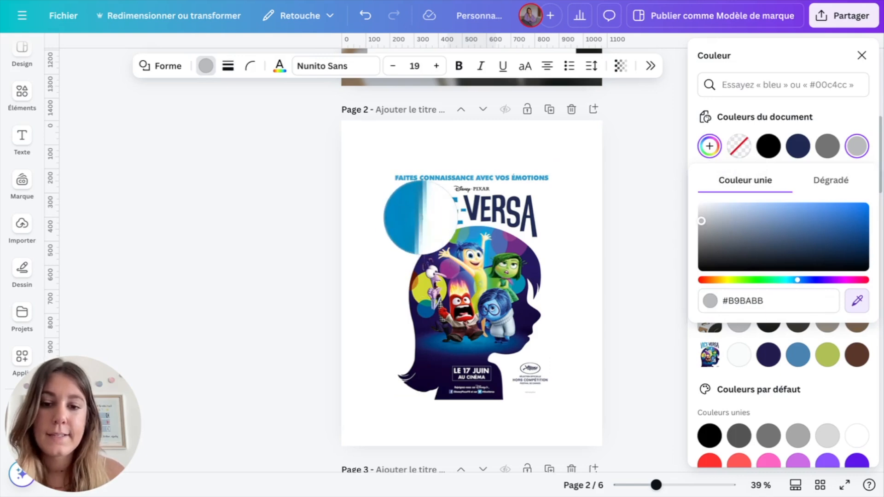
left_click(419, 223)
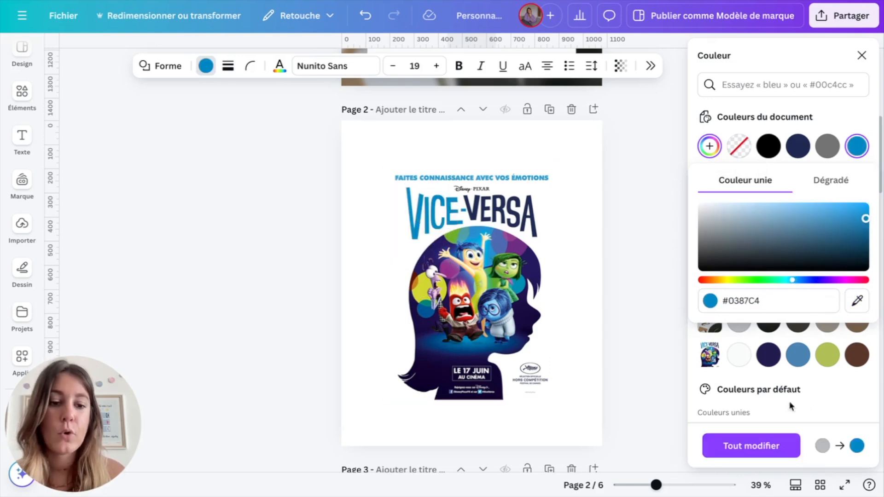
Step: Fill the third circle in the palette's upper row with pale blue #DEEAF5, sampled from the blue character's sweater on the poster
left_click(862, 55)
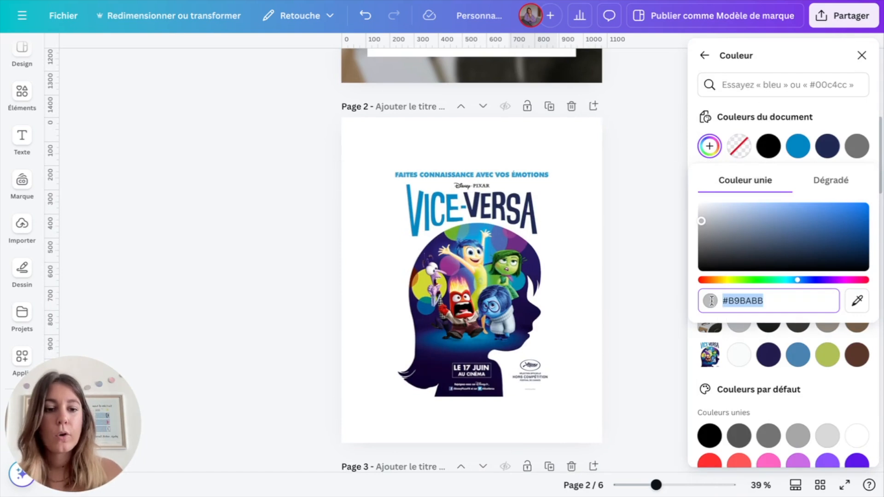
left_click(857, 300)
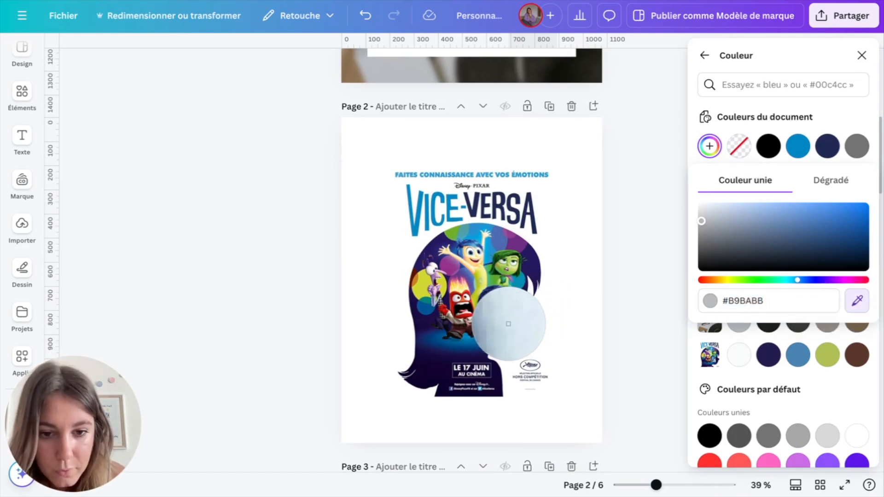
left_click(511, 322)
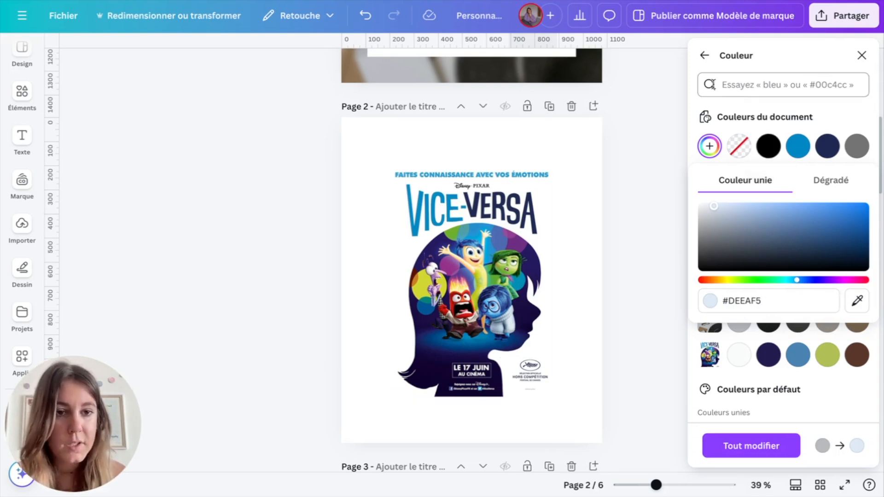
Step: Fill the first circle in the palette's lower row with yellow-green #D2D82F, sampled from the poster's bubble background
scroll(575, 183, "up", 7)
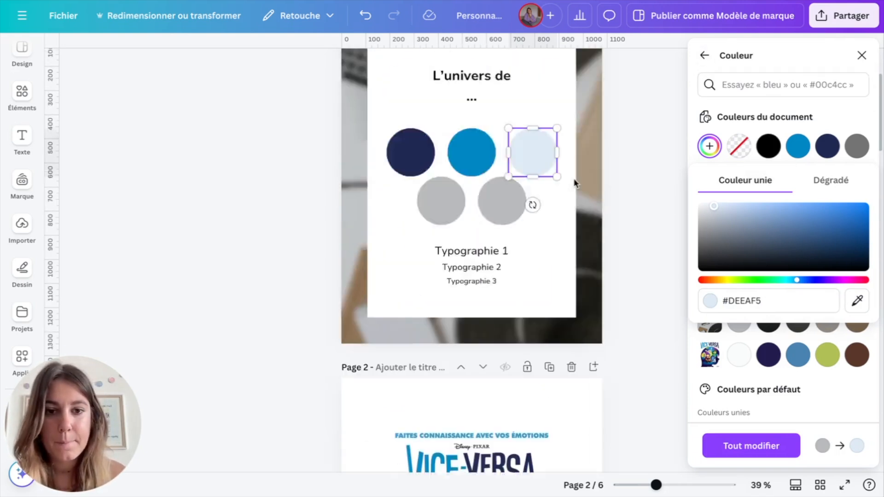
left_click(442, 287)
scroll(528, 340, "down", 8)
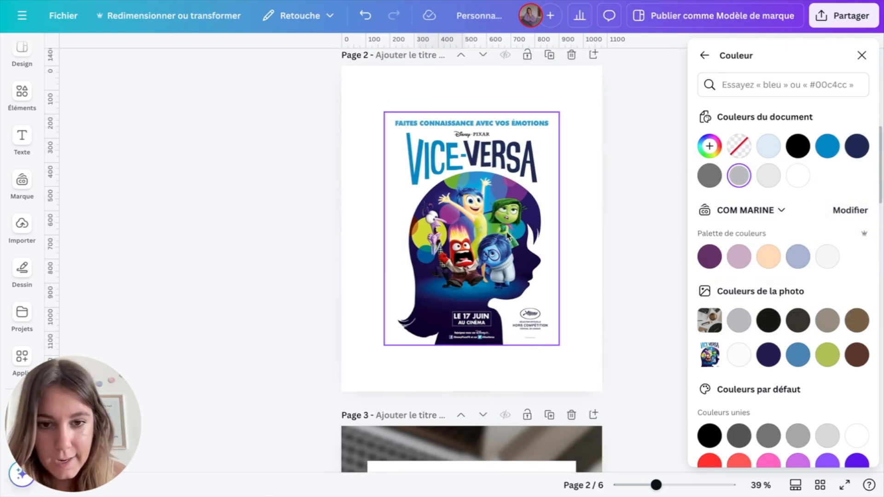
scroll(508, 236, "up", 1)
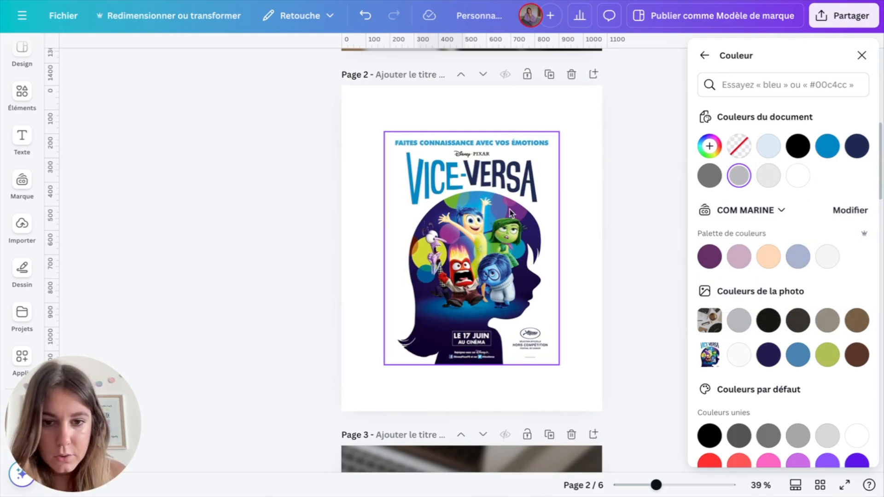
left_click(709, 146)
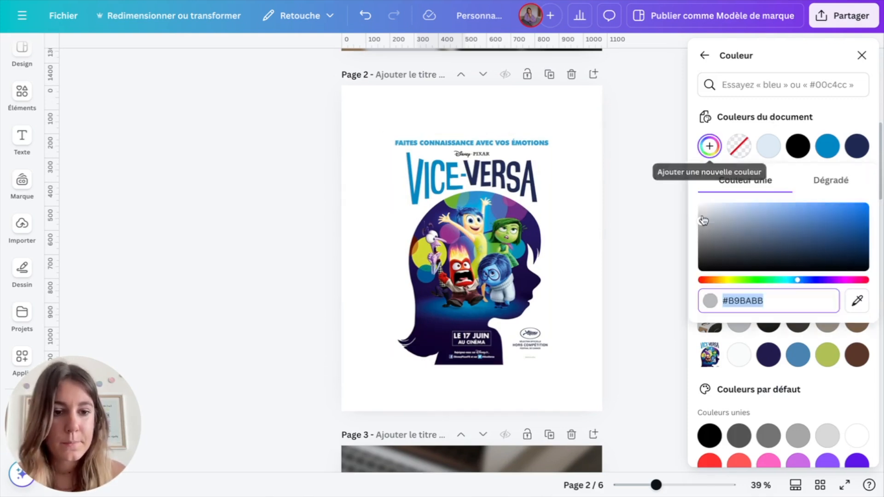
left_click(857, 300)
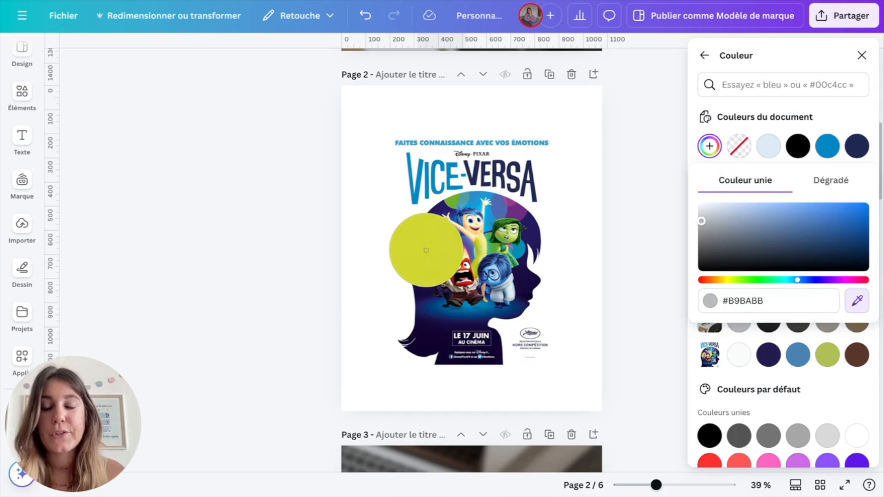
left_click(426, 249)
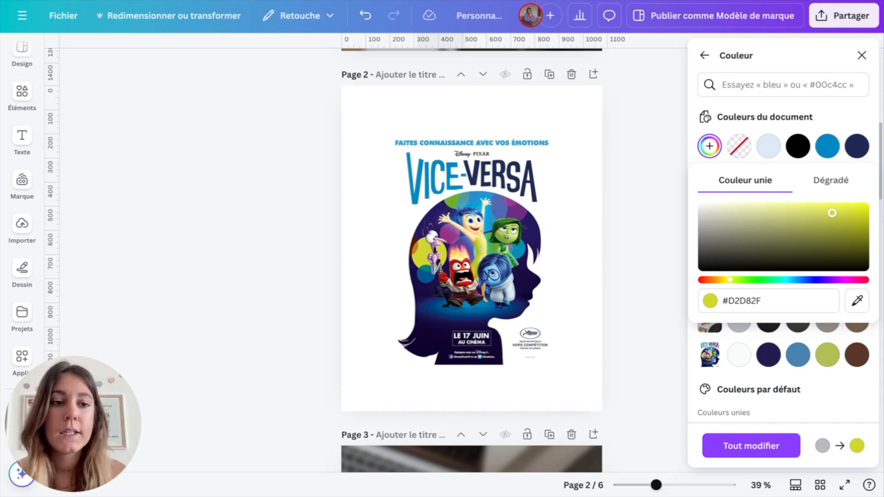
Step: Fill the second circle in the palette's lower row with pale peach #FFE6BB, sampled from the yellow character on the poster
scroll(585, 276, "up", 8)
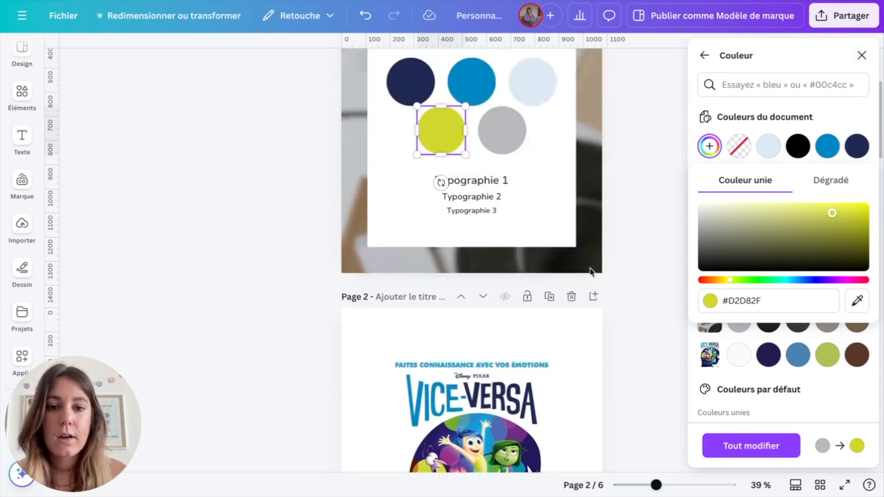
left_click(518, 281)
scroll(507, 360, "down", 8)
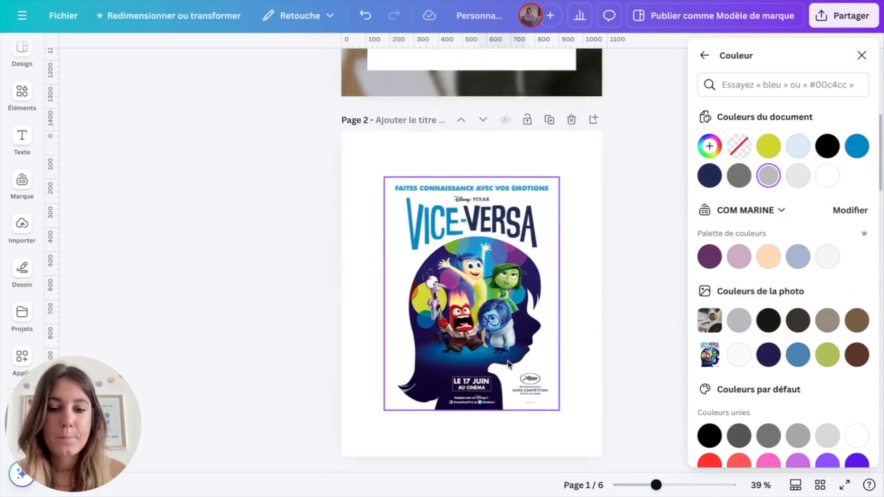
left_click(709, 146)
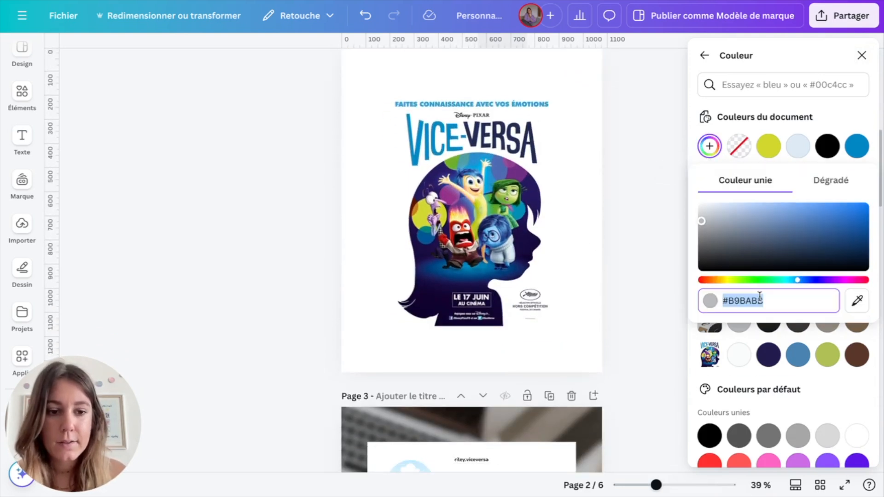
left_click(856, 301)
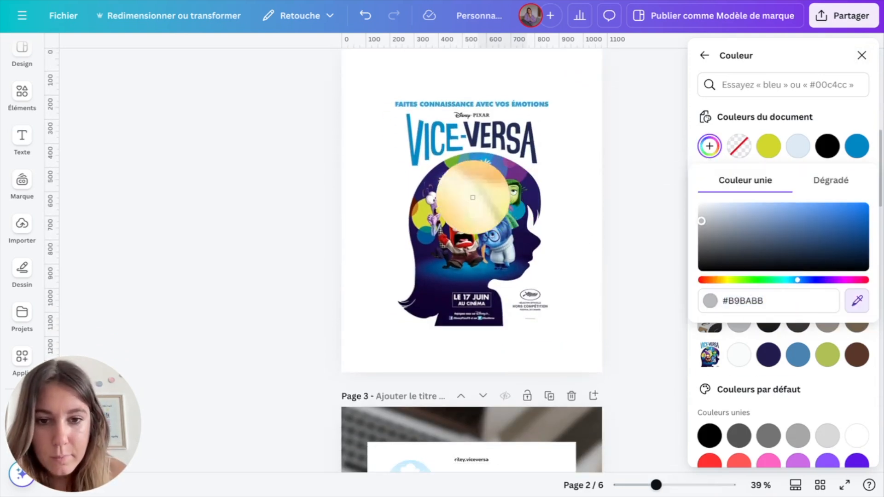
left_click(467, 196)
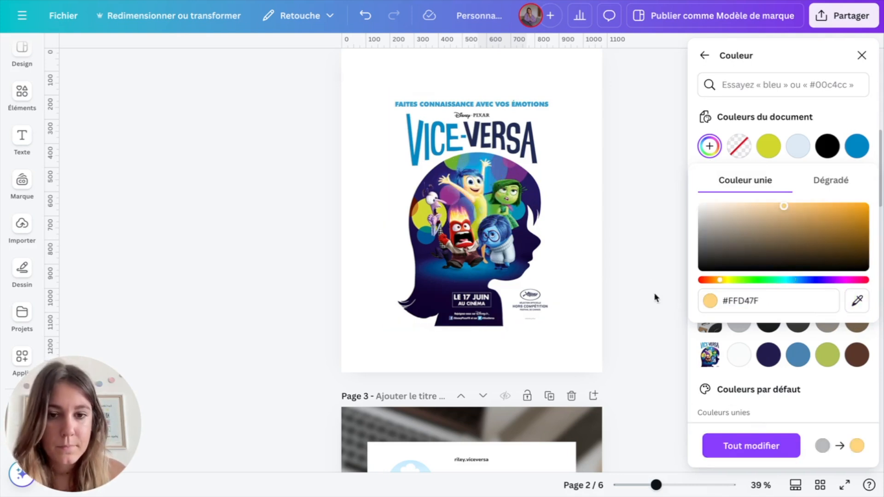
left_click(856, 300)
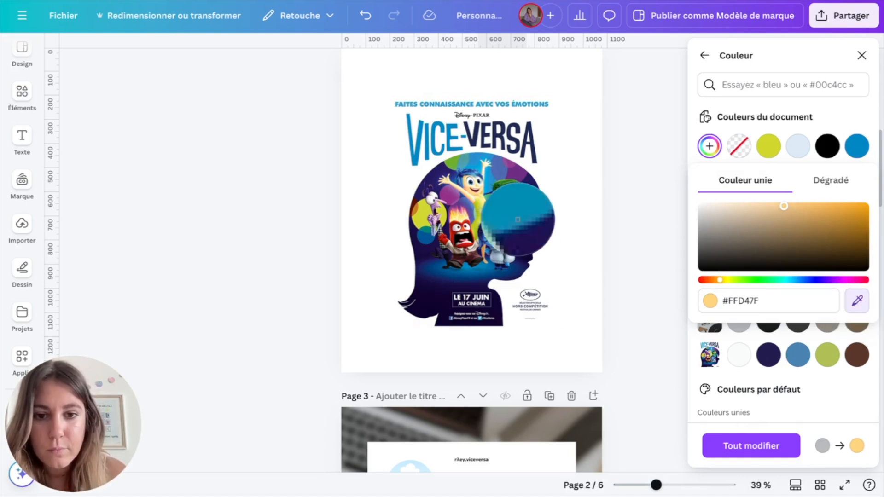
left_click(468, 186)
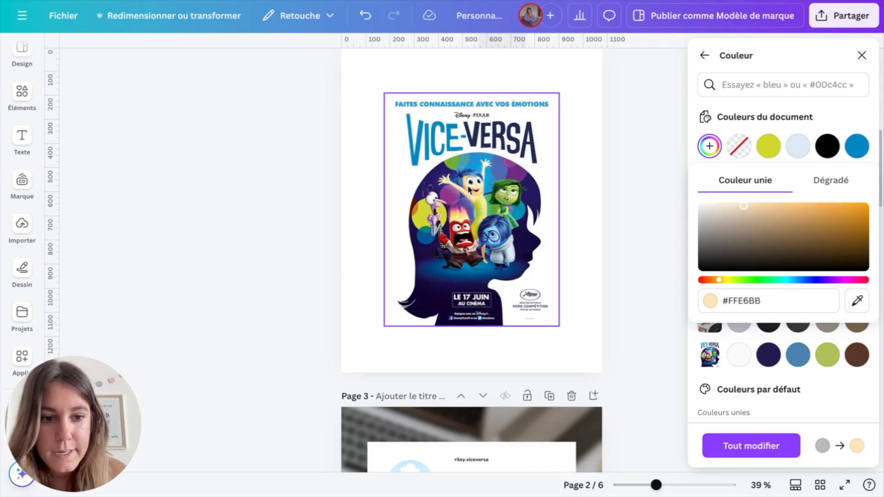
left_click(656, 345)
Step: Replace the placeholder dots in the page 1 title with "RILEY - VICE VERSA"
scroll(656, 345, "up", 8)
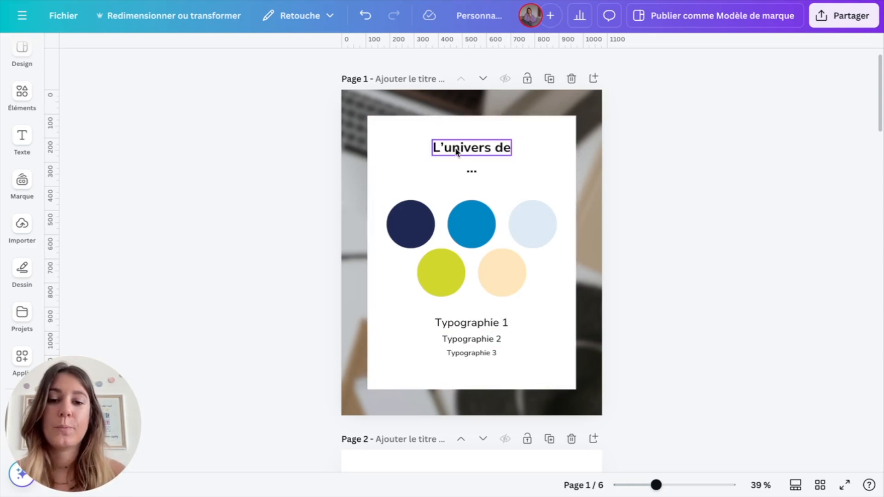
left_click(472, 169)
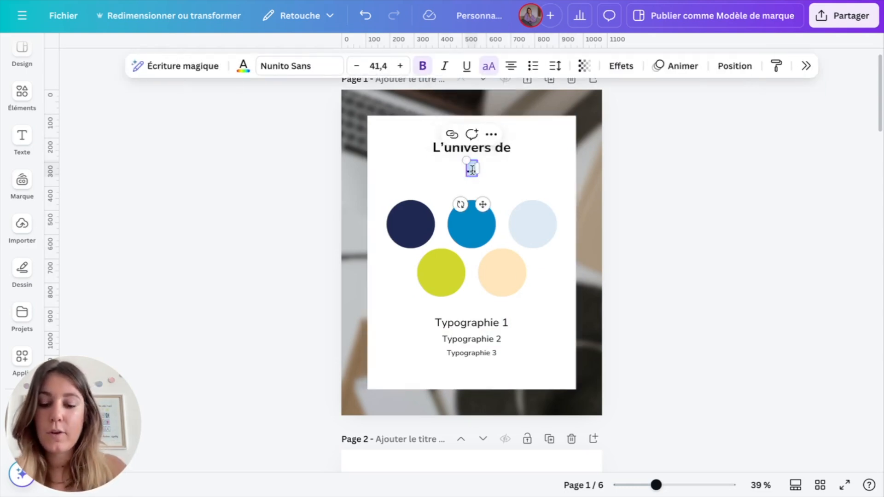
type("RILEY - VICE VERSA")
left_click(705, 215)
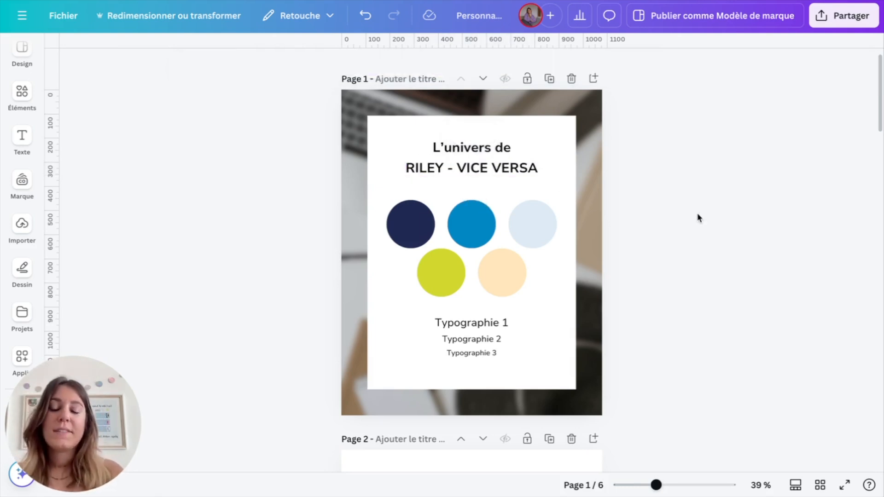
Step: Set the font of the "Typographie 1" line on page 1 to League Spartan, matching the poster's tagline lettering
left_click(464, 325)
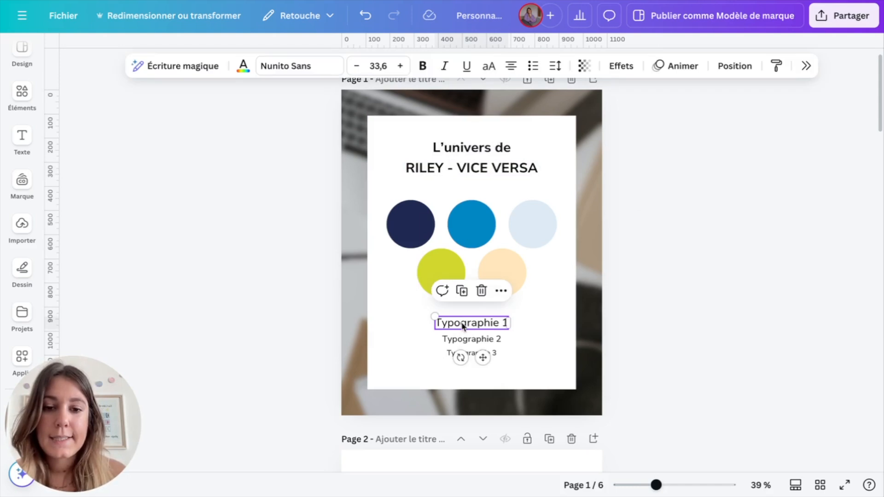
scroll(535, 377, "down", 3)
scroll(535, 378, "down", 4)
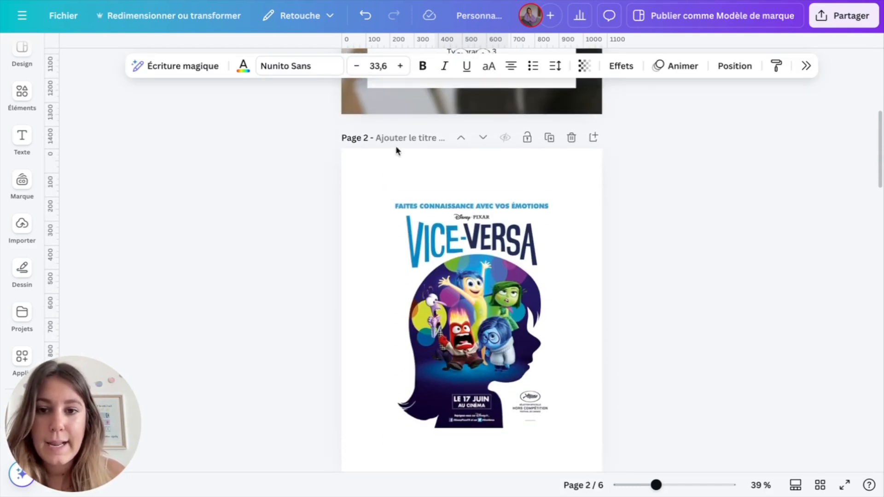
left_click(300, 69)
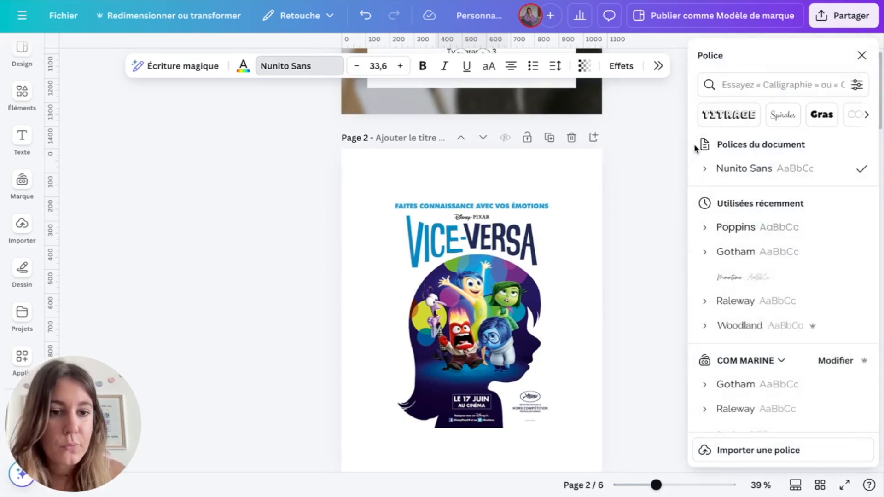
scroll(727, 361, "down", 6)
scroll(727, 362, "down", 2)
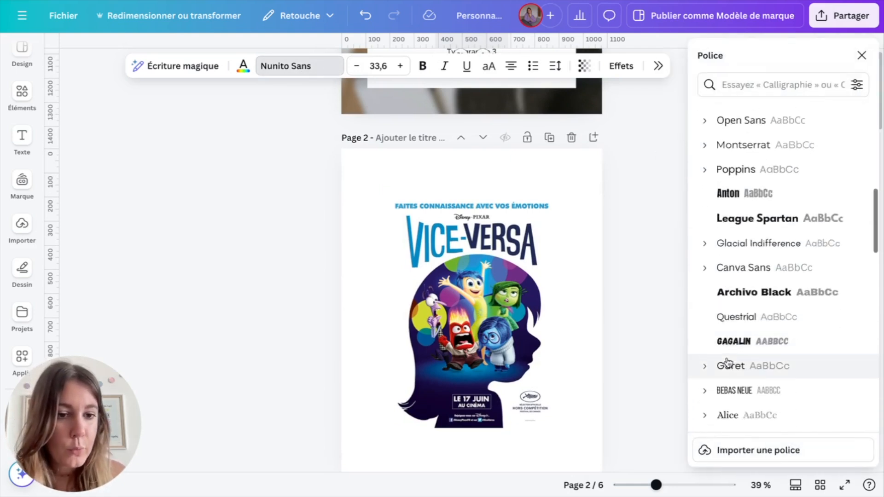
left_click(749, 212)
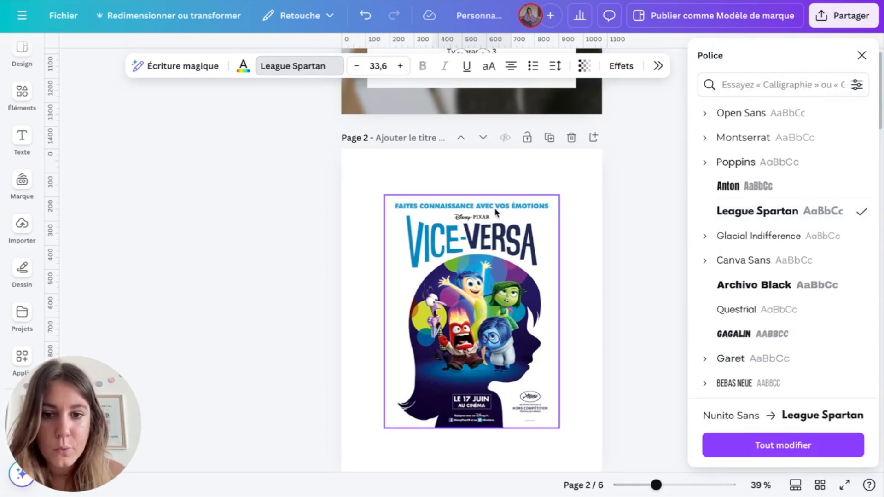
scroll(495, 208, "up", 7)
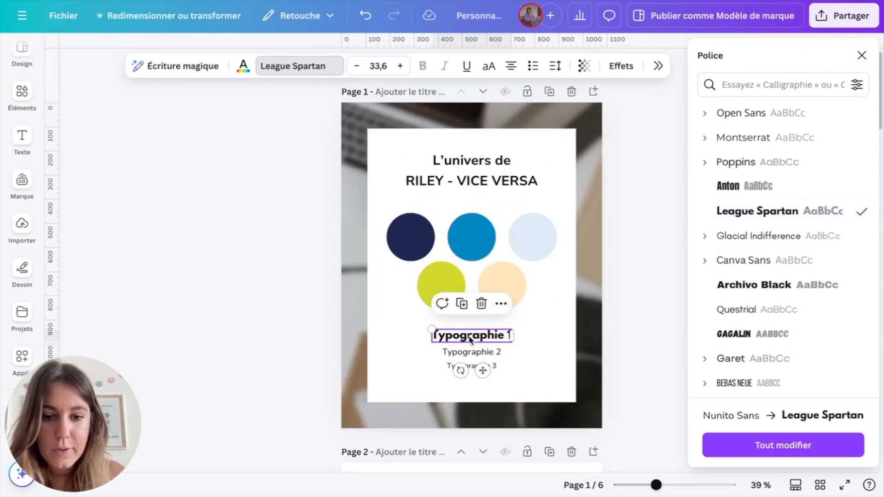
Step: Replace the text of the first typography line with "League Spartan"
left_click(564, 357)
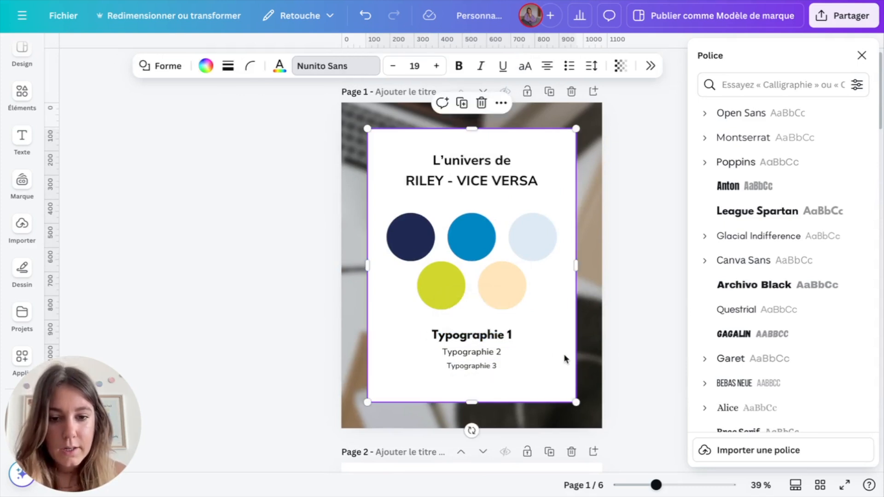
double_click(476, 340)
type("Leage")
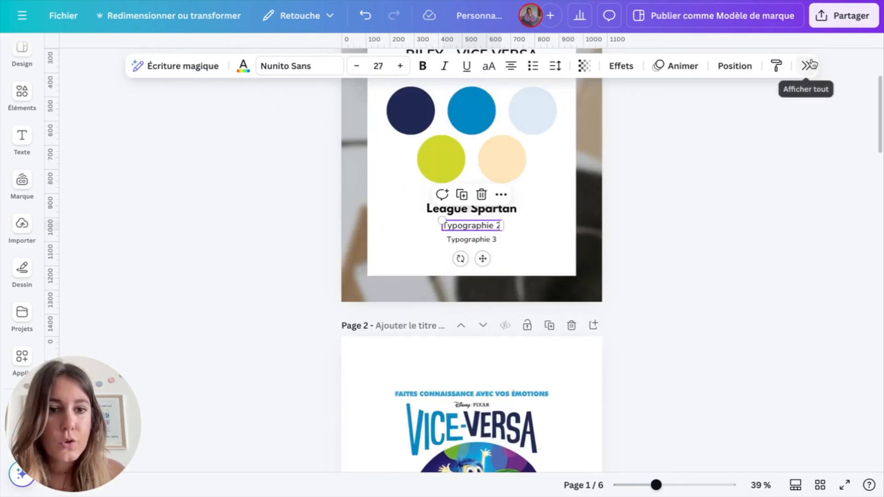
Step: Set the font of the "Typographie 2" line on page 1 to Inter
left_click(809, 62)
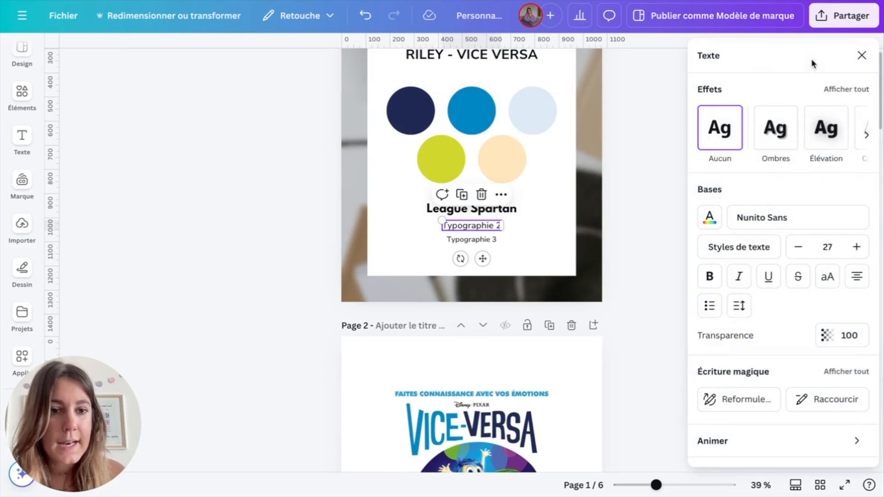
scroll(739, 300, "down", 2)
scroll(740, 297, "up", 2)
left_click(751, 225)
scroll(730, 311, "down", 7)
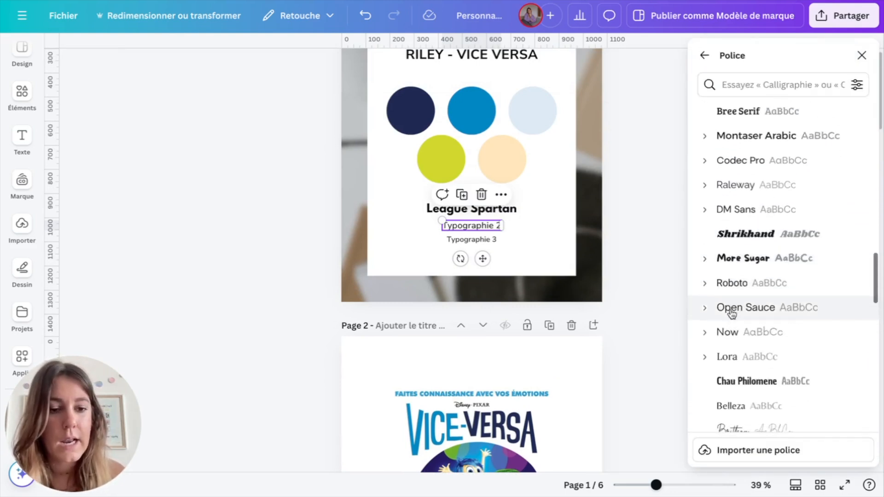
scroll(732, 314, "down", 5)
left_click(726, 300)
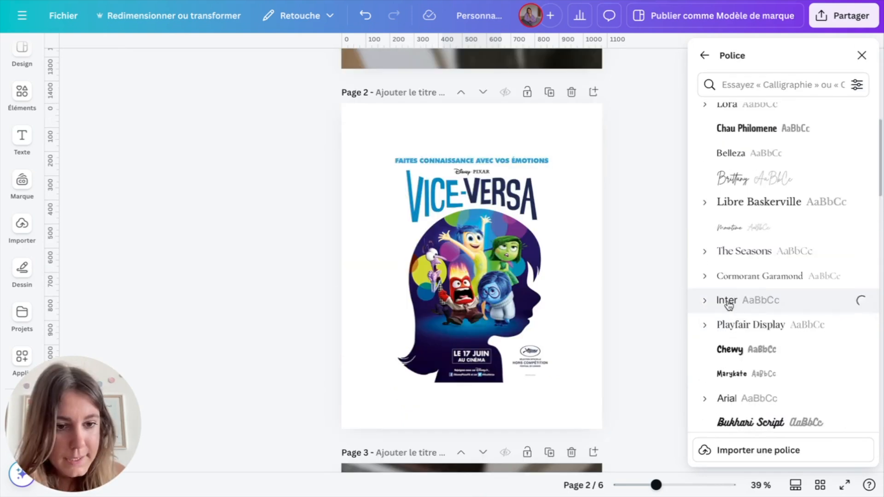
scroll(734, 375, "up", 3)
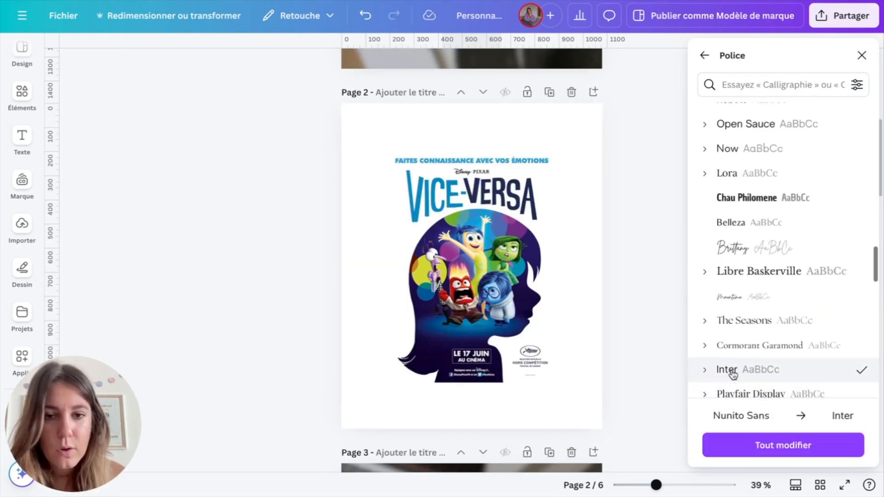
scroll(586, 225, "up", 3)
scroll(587, 224, "up", 3)
Step: Set the "Typographie 3" line's font to Inter and replace its text with "Inter"
left_click(479, 365)
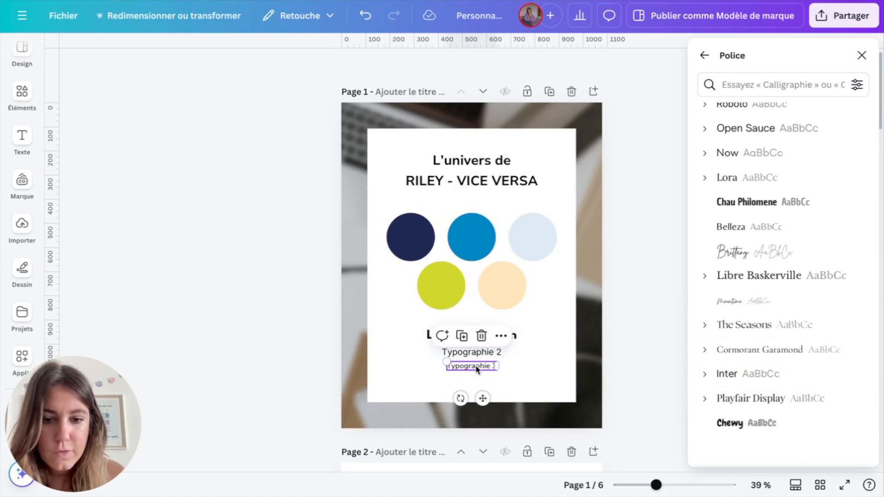
left_click(718, 377)
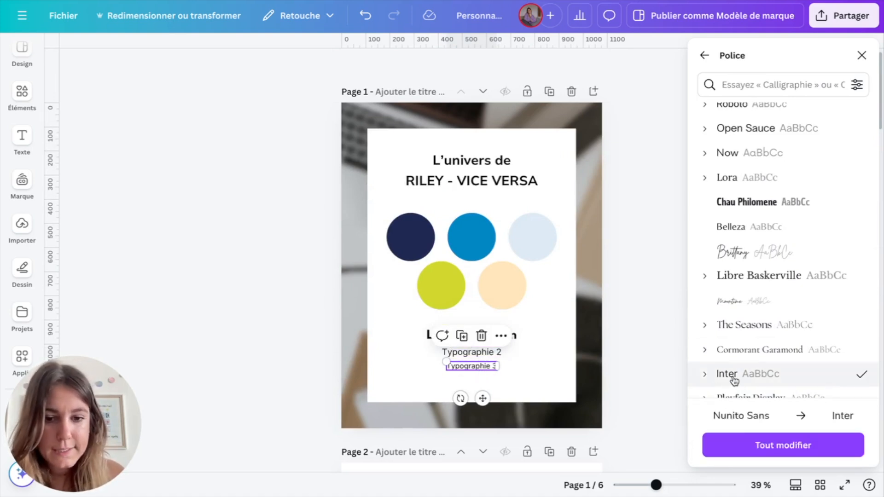
left_click(459, 367)
key("ctrl+a")
type("Inte")
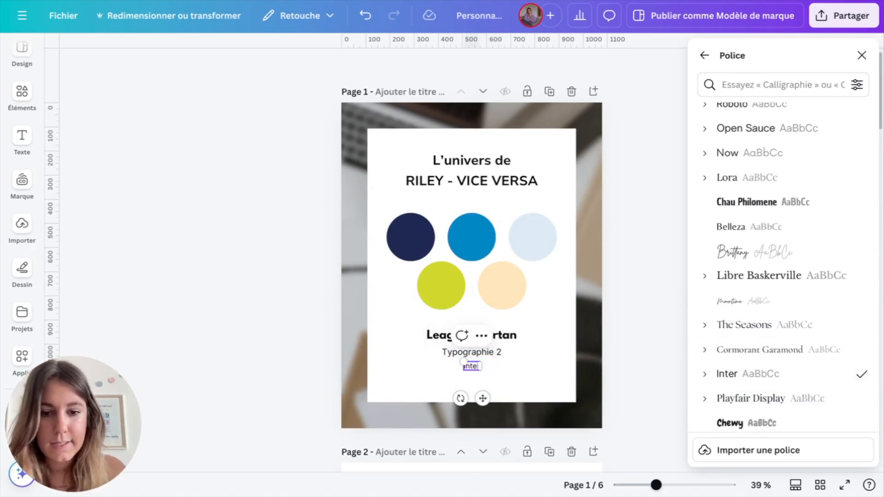
type("r")
Step: Set the "Typographie 2" line's font to Bree Serif and replace its text with "Bree Serif"
left_click(472, 352)
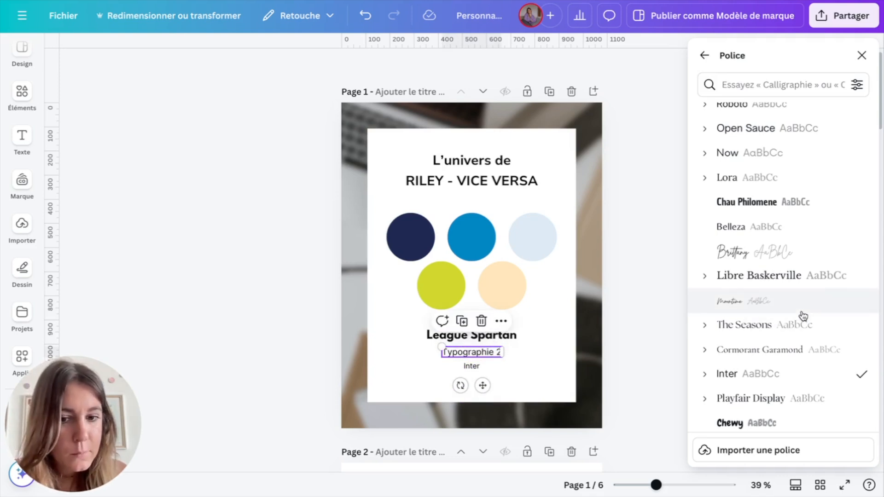
scroll(803, 317, "down", 1)
scroll(803, 316, "up", 4)
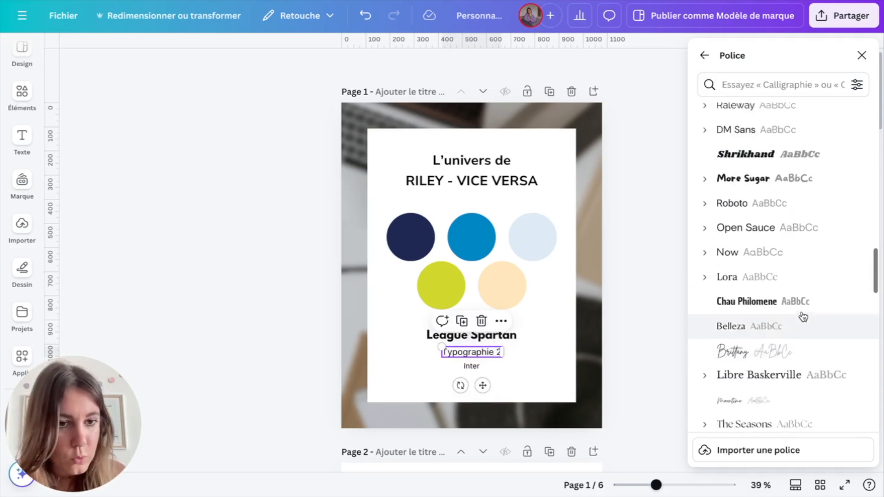
scroll(803, 317, "up", 4)
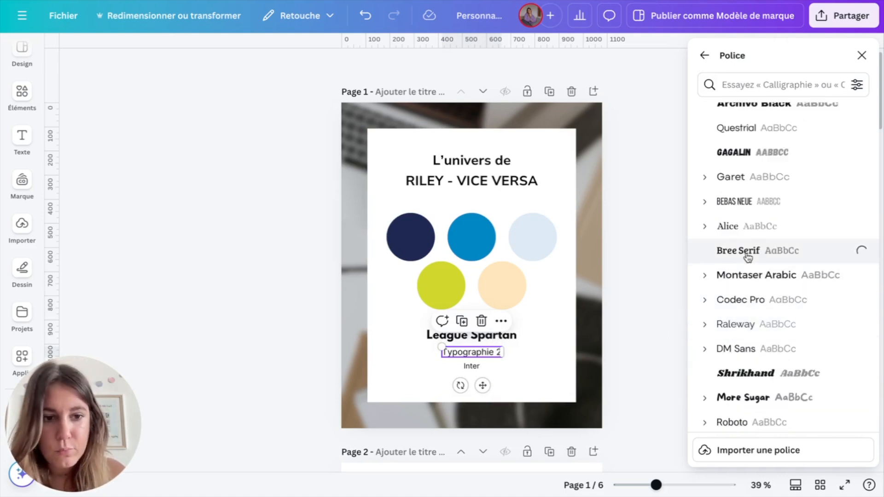
scroll(572, 345, "down", 5)
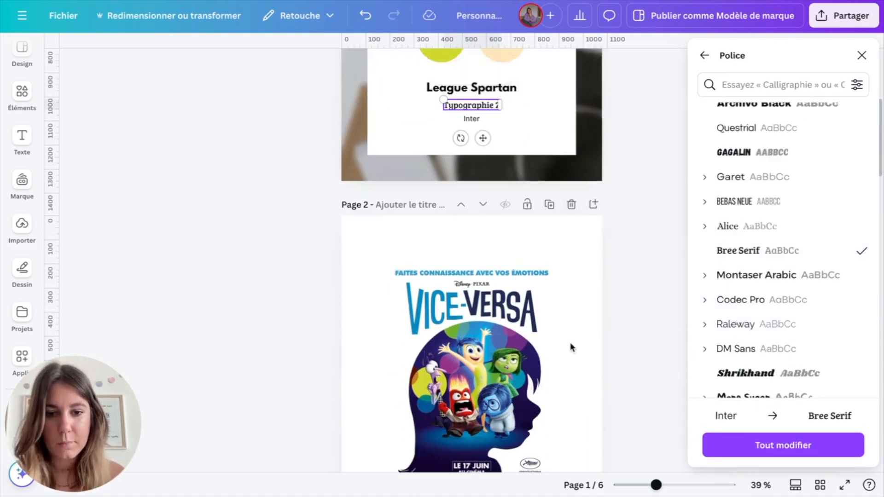
scroll(571, 347, "up", 4)
double_click(468, 305)
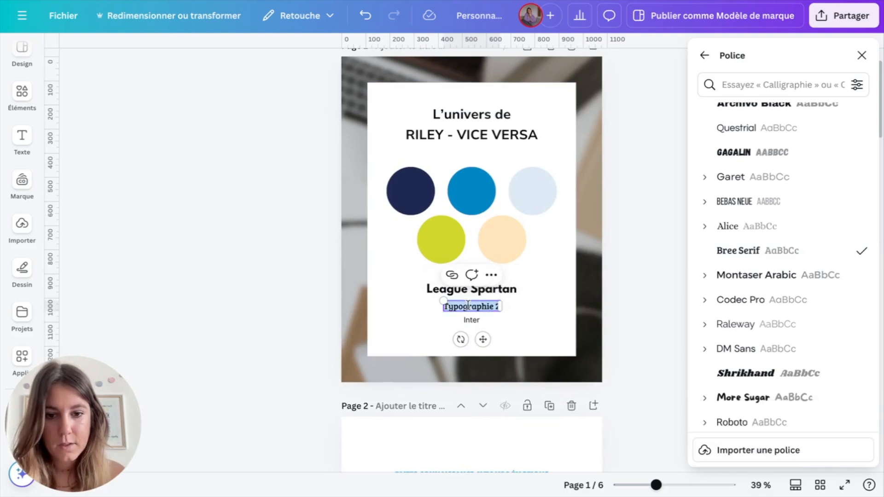
type("Bree Serif")
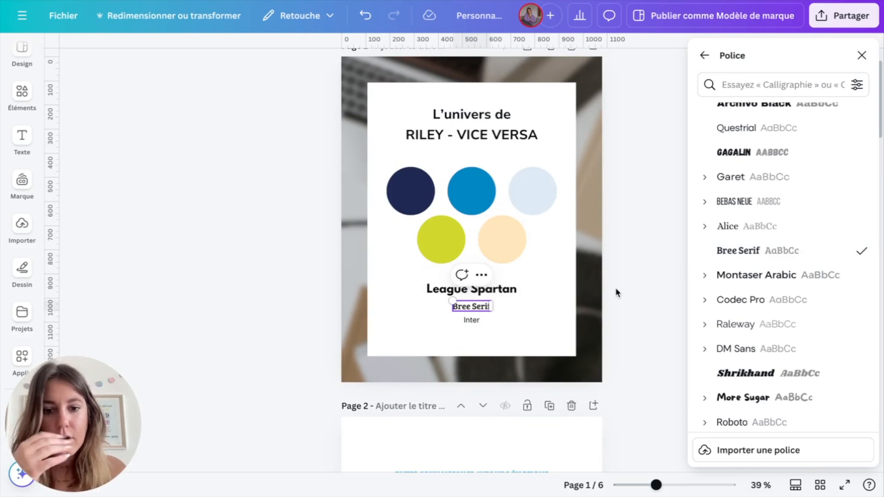
key("Escape")
Step: Set the font of both title lines on page 1, "L'univers de" and "RILEY - VICE VERSA", to League Spartan
left_click(485, 127)
left_click(474, 117)
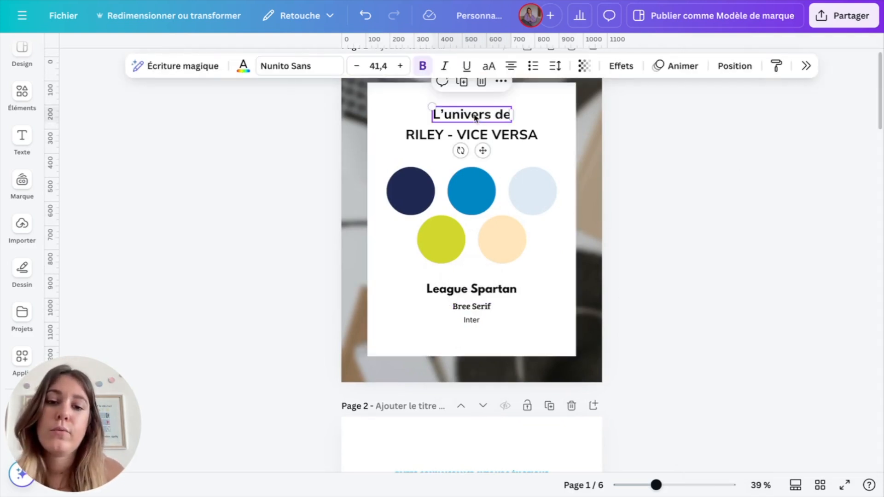
left_click(285, 65)
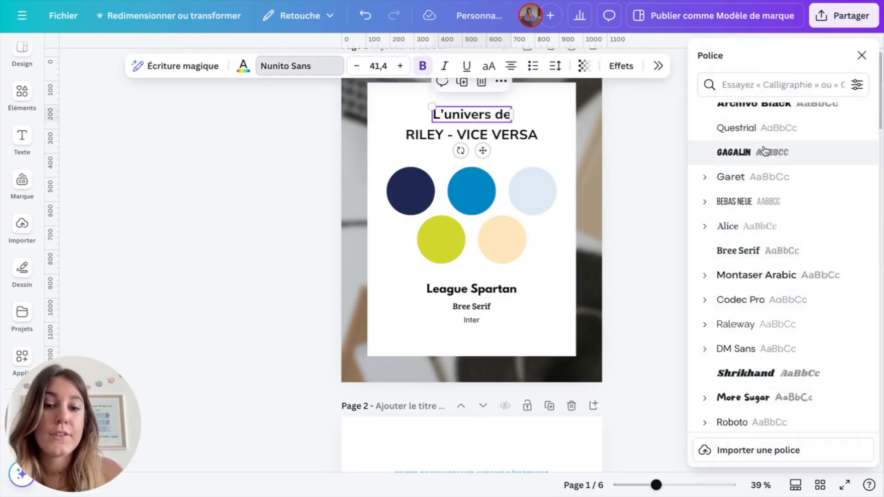
scroll(756, 162, "up", 2)
scroll(756, 161, "up", 5)
key("Tab")
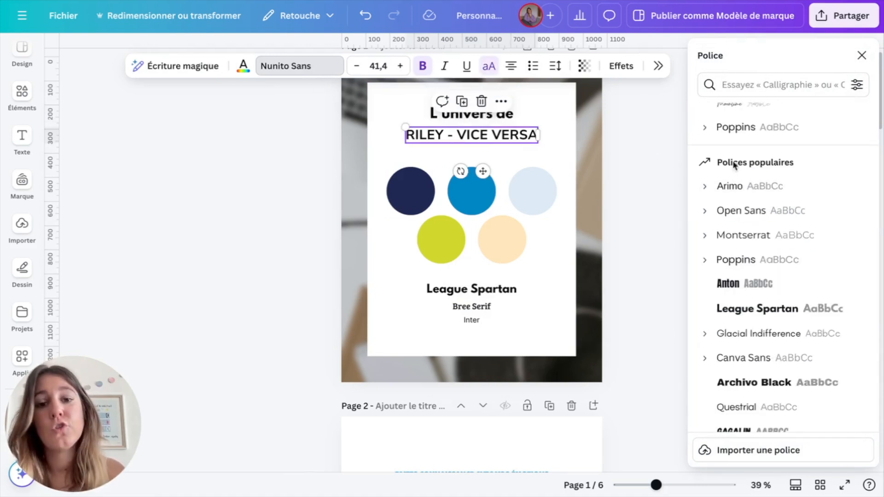
left_click(773, 309)
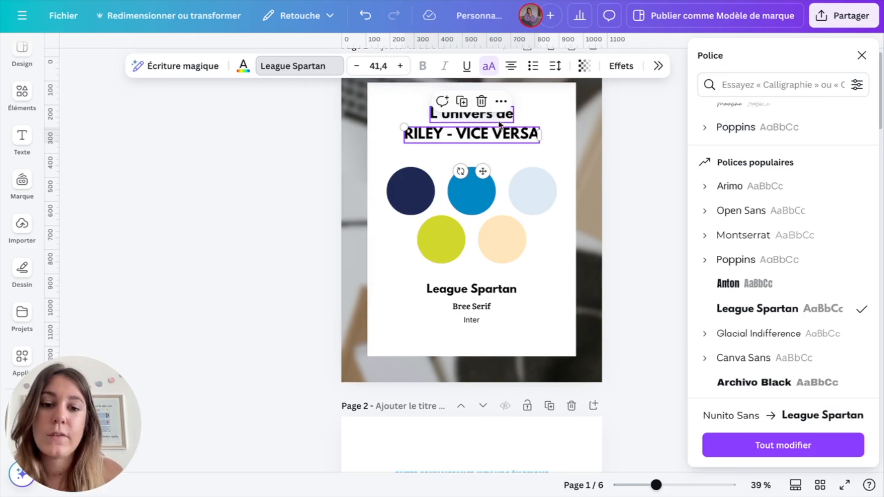
Step: Colour the "L'univers de" line dark navy and the "RILEY - VICE VERSA" line lime green, using the document colours
key("shift+Tab")
left_click(243, 66)
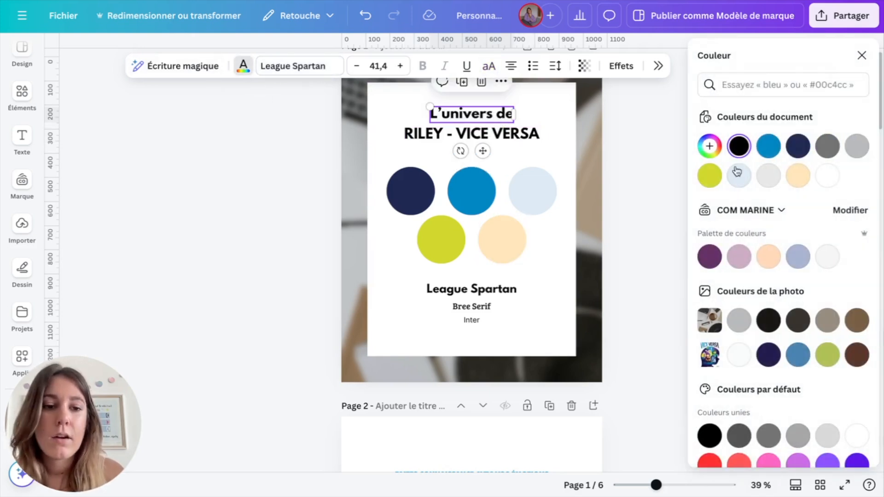
left_click(798, 145)
left_click(509, 137)
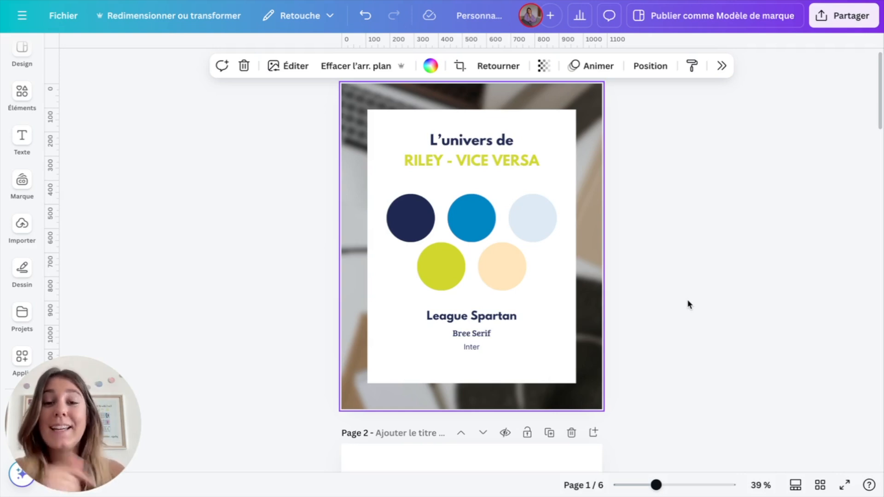
Step: Add a blank page directly after the movie poster page
scroll(689, 303, "down", 8)
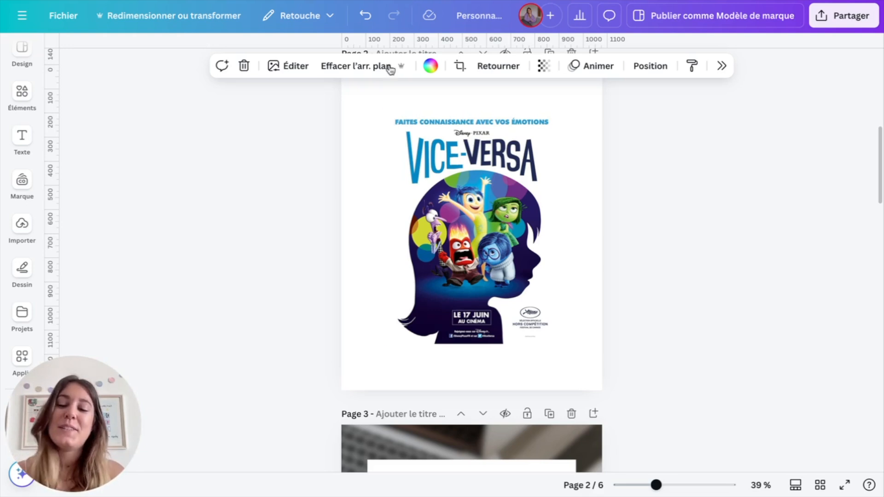
scroll(388, 222, "up", 2)
left_click(594, 122)
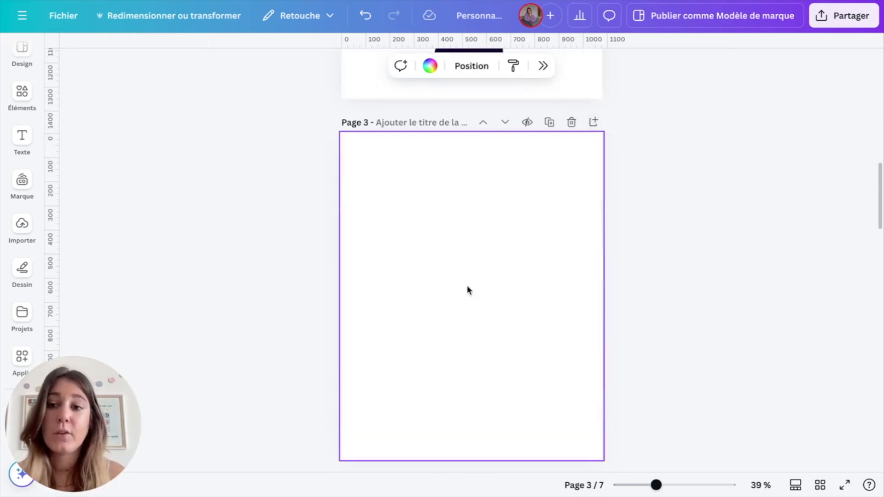
Step: Insert a rectangle on blank page 3 and stretch it to the full page width, about 700 px high
key("r")
left_click_drag(429, 293, 340, 288)
left_click_drag(509, 290, 601, 296)
left_click_drag(470, 256, 455, 162)
scroll(460, 164, "up", 5)
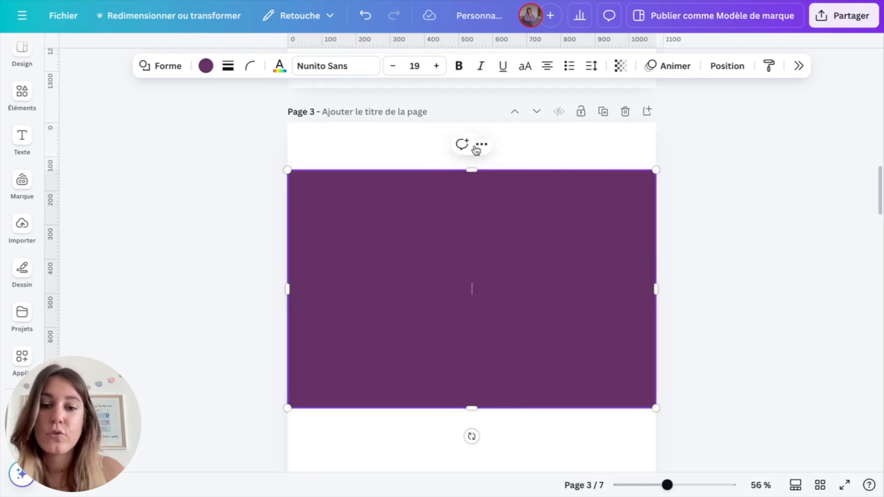
Step: Extend the rectangle into a full-width square of about 1080 px and centre it vertically on page 3
scroll(474, 148, "up", 4)
scroll(474, 149, "down", 5)
left_click_drag(472, 253, 471, 371)
scroll(470, 369, "down", 3)
left_click_drag(471, 233, 472, 308)
scroll(509, 352, "up", 3)
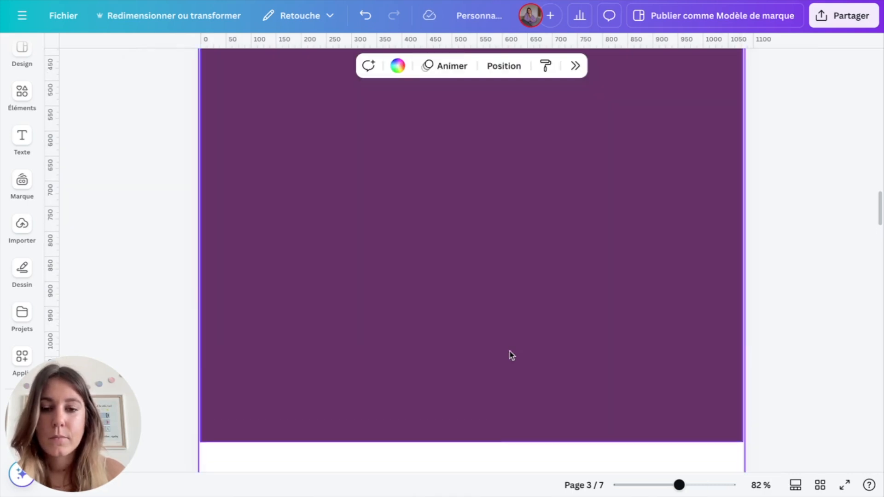
scroll(506, 355, "down", 5)
scroll(506, 354, "down", 1)
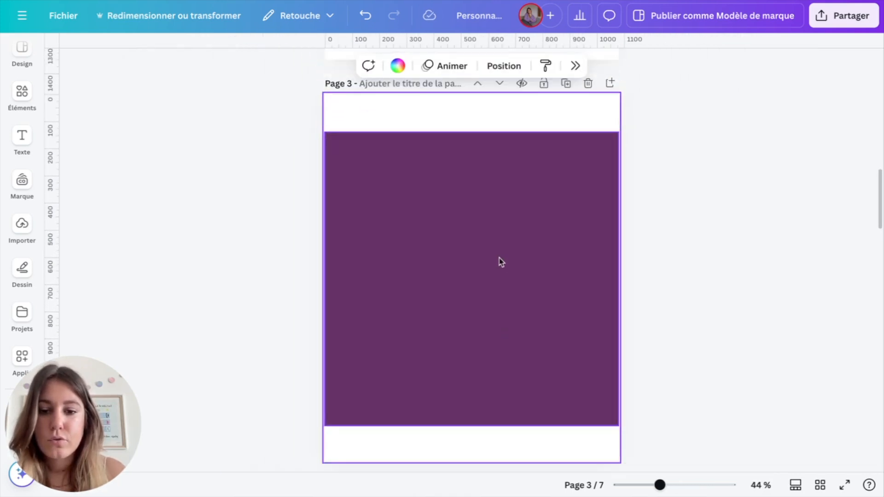
left_click(499, 266)
left_click_drag(499, 262, 500, 254)
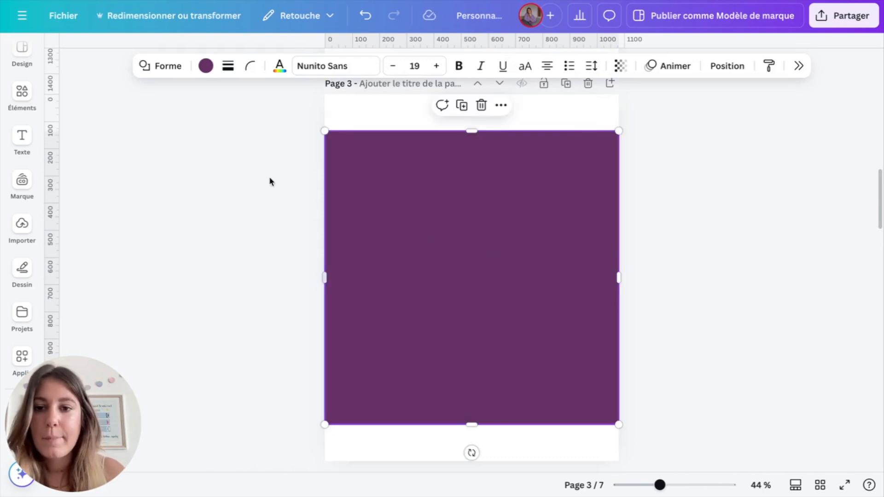
Step: Place horizontal guides along the square's upper and lower edges, and delete the square from page 3
left_click_drag(379, 38, 379, 130)
left_click_drag(397, 39, 404, 422)
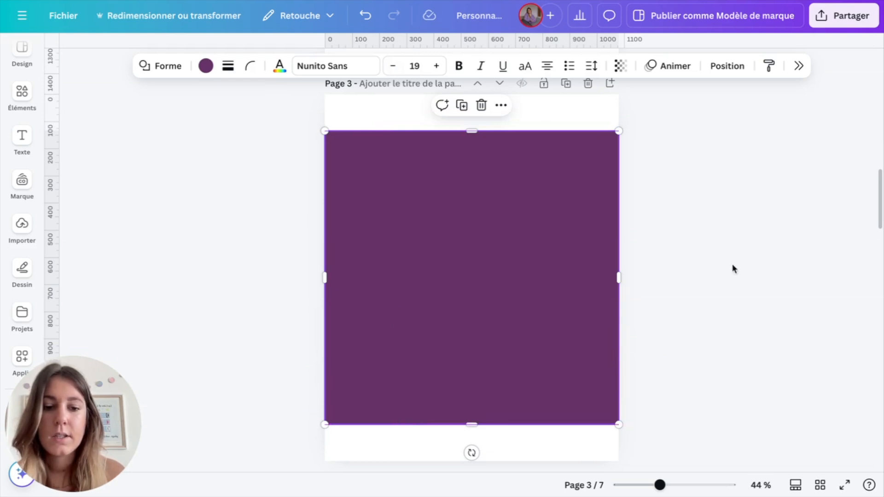
key("Delete")
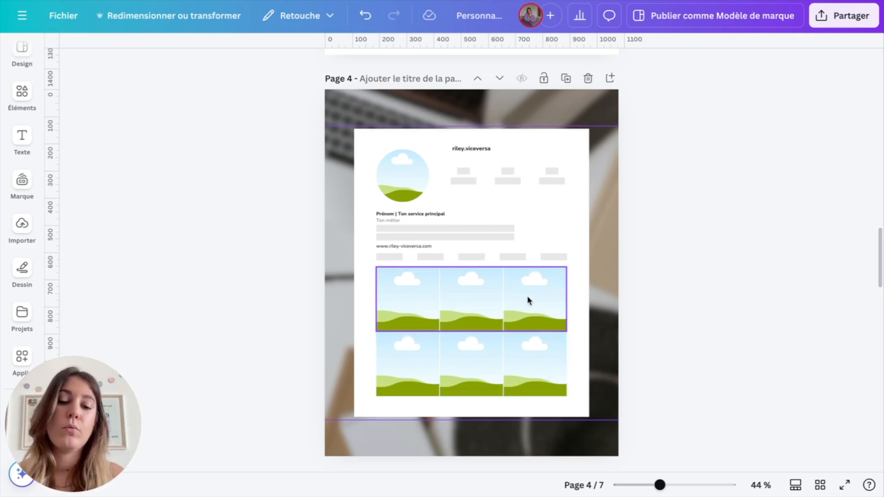
Step: Set the background of page 3 to the dark navy document colour
scroll(398, 299, "up", 8)
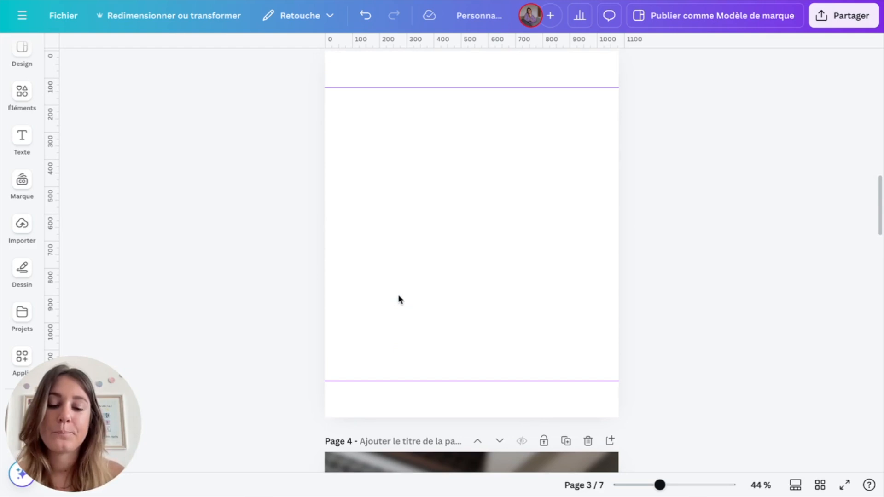
left_click(399, 299)
left_click(430, 66)
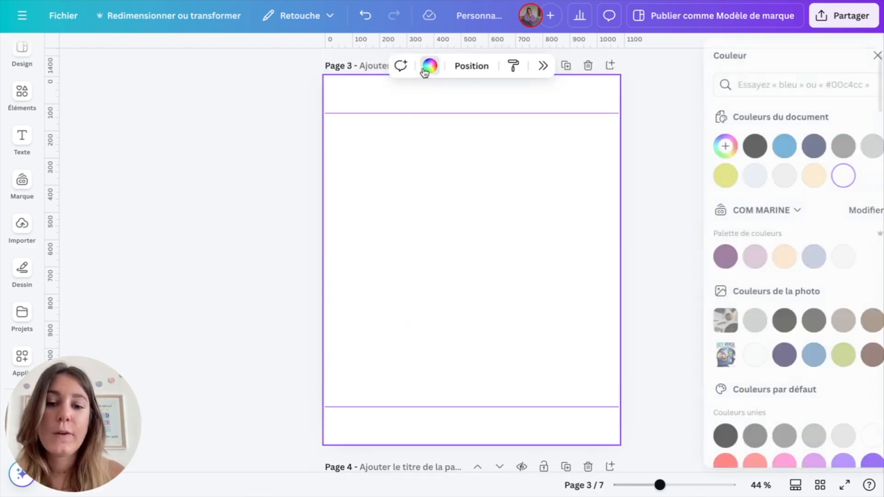
left_click(799, 146)
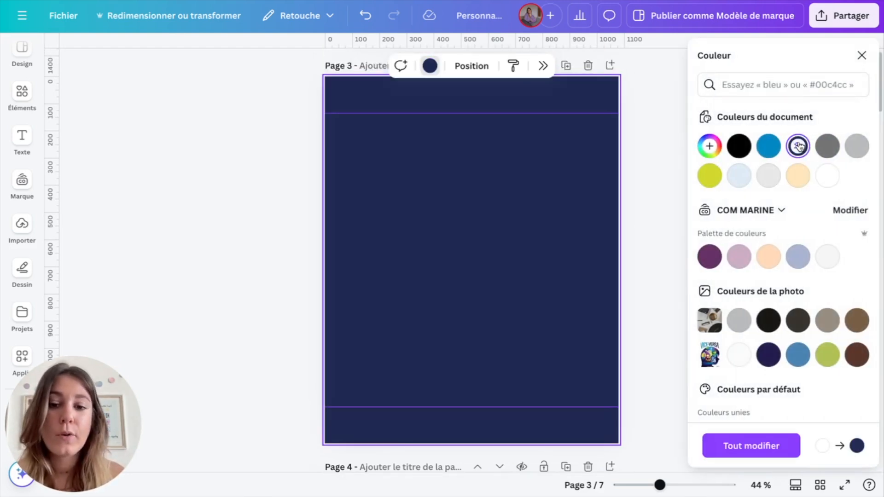
left_click(238, 283)
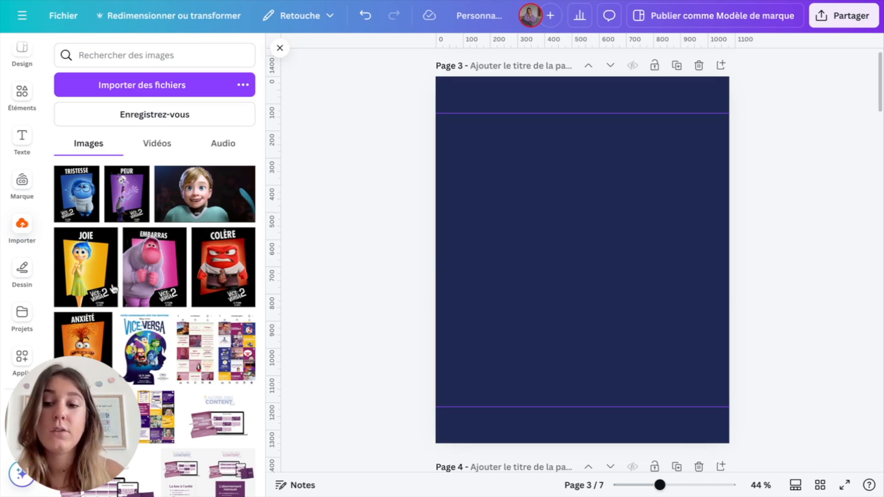
Step: Insert the uploaded "Embarras" poster on page 3 and move it to the page's lower-left corner, slightly past the edges
left_click(152, 267)
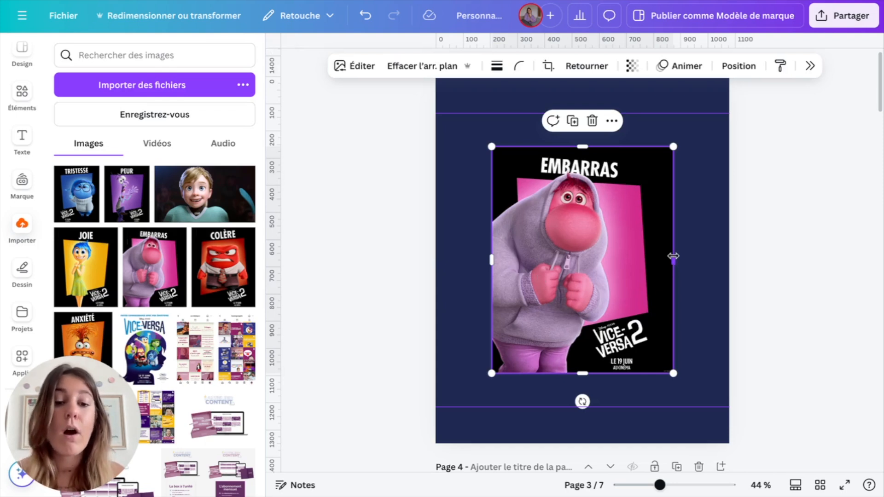
left_click_drag(572, 280, 504, 360)
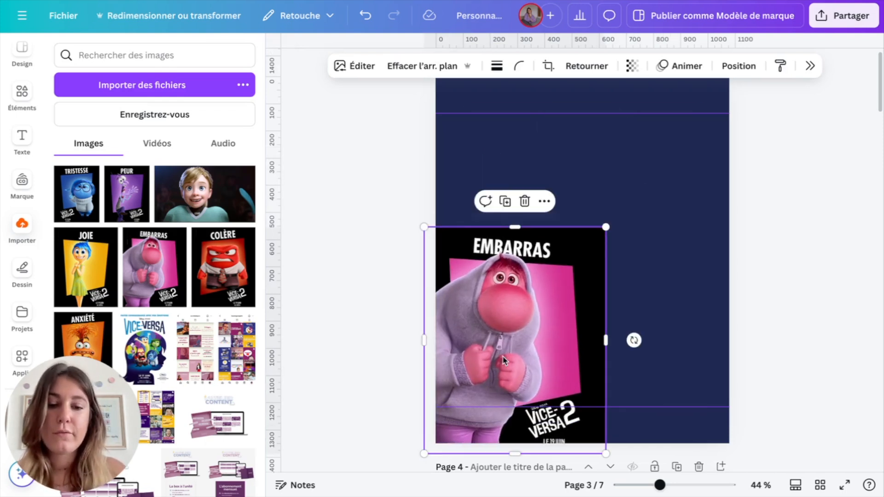
left_click(564, 193)
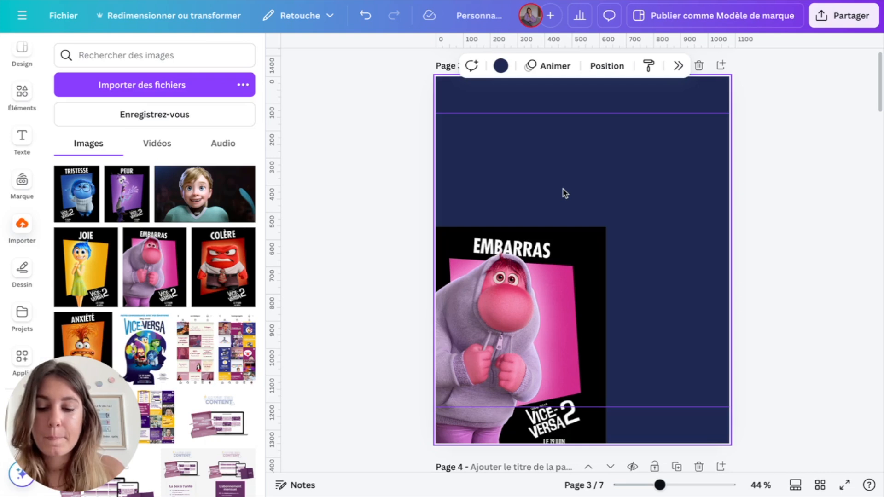
Step: Add a reduced text box near the top of page 3 and set its font to League Spartan
key("t")
left_click_drag(543, 256, 459, 195)
left_click_drag(552, 291, 601, 176)
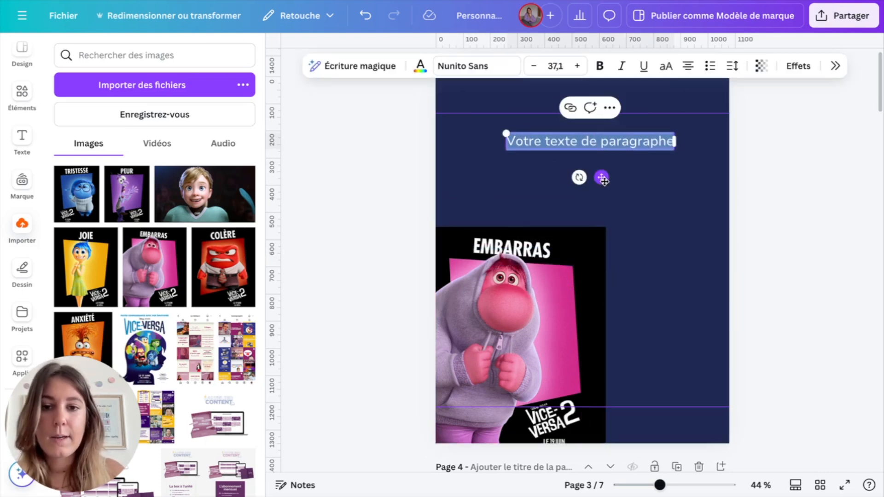
left_click(476, 66)
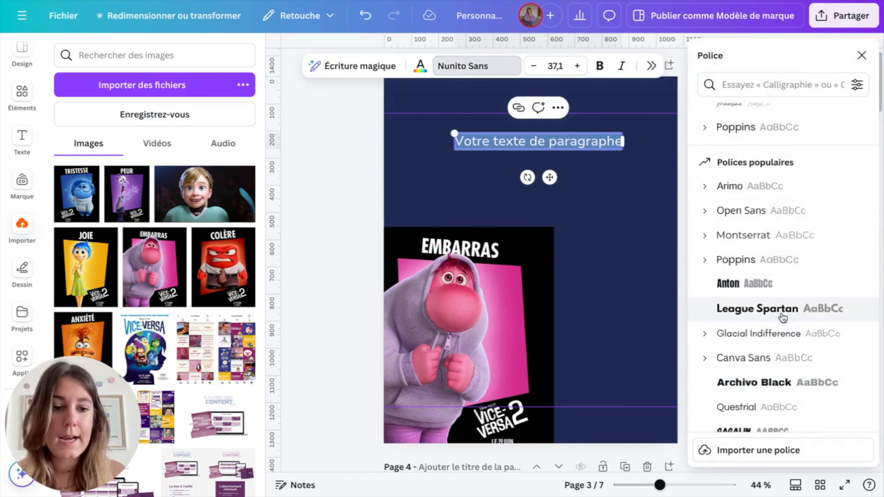
left_click(732, 309)
Step: Enter "Ton plan d'action pour dire stop à" in the text box and centre it a little above the poster image
type("Ton plan")
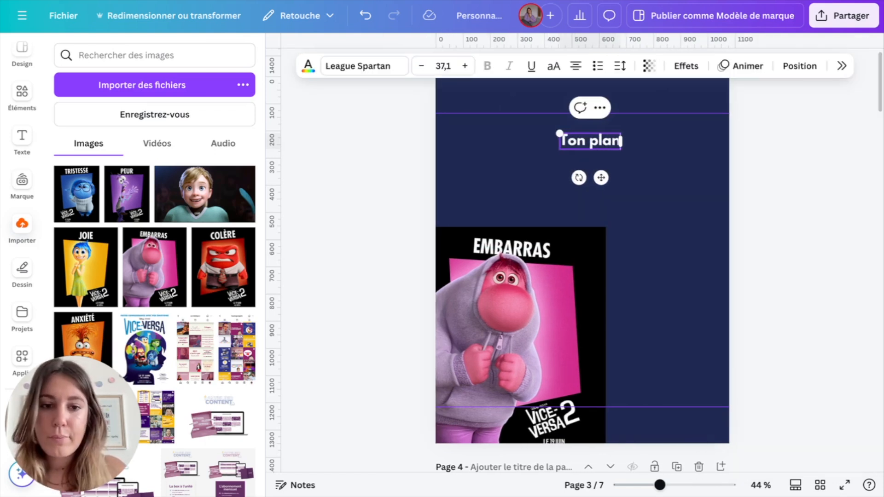
type(" d'action")
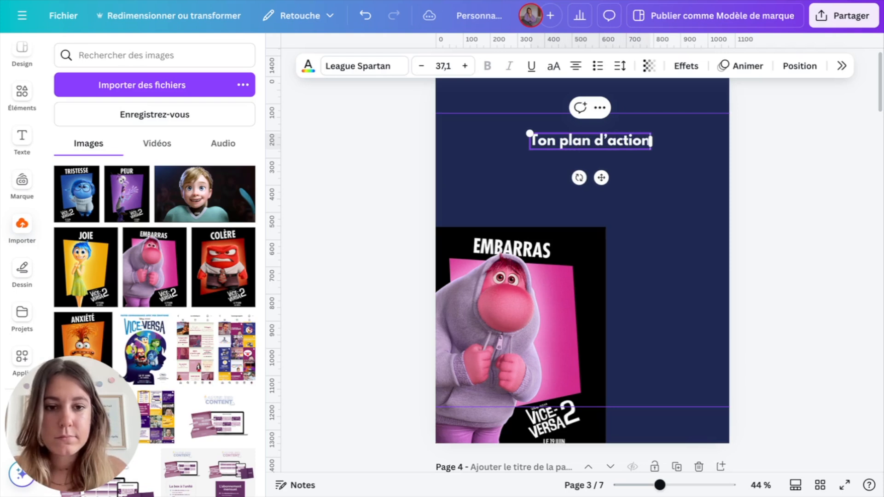
type(" pour di")
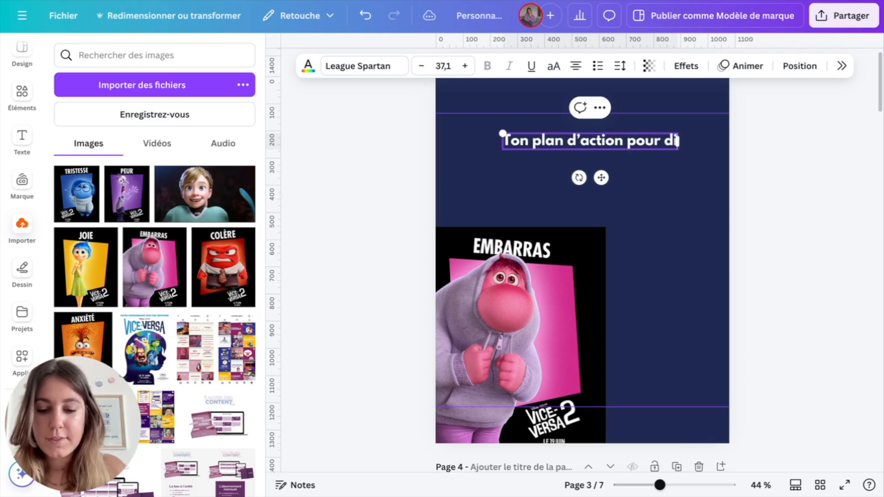
type("re stop à")
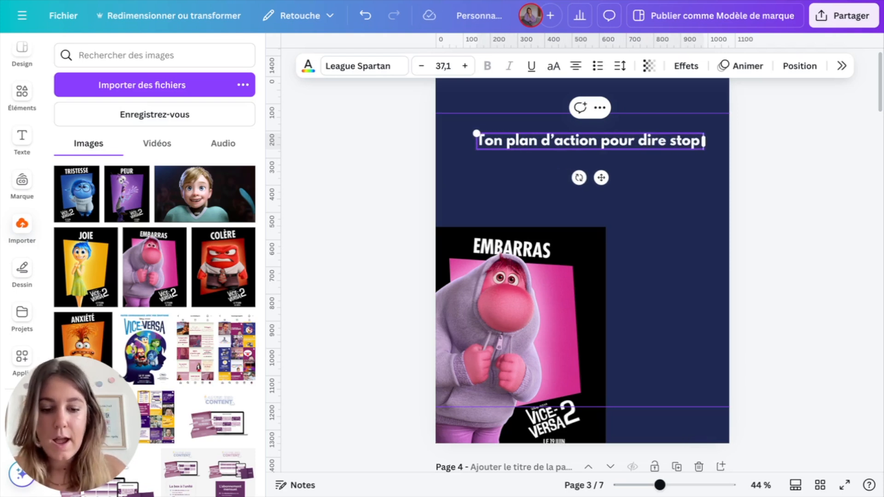
left_click_drag(600, 178, 593, 220)
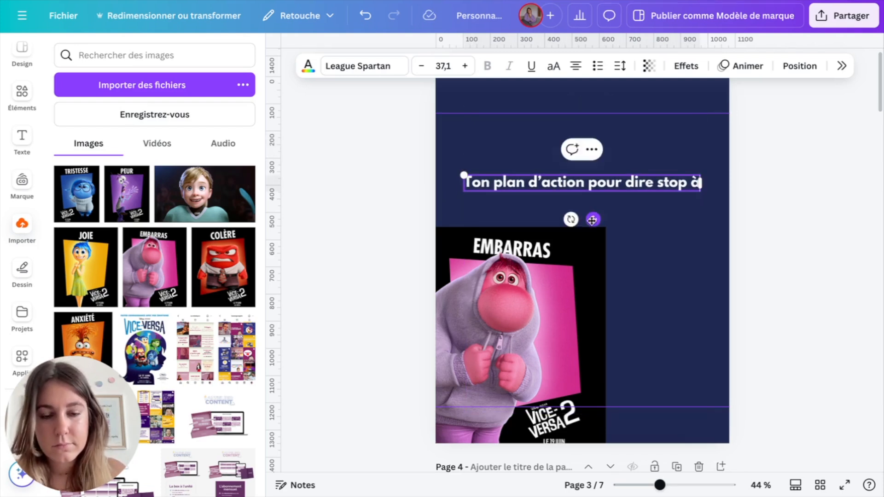
Step: Add a second text line reading "l'embarras", centred just below the "Ton plan d'action" line
left_click(650, 222)
key("t")
left_click_drag(536, 256, 465, 256)
left_click_drag(558, 293, 595, 246)
double_click(582, 210)
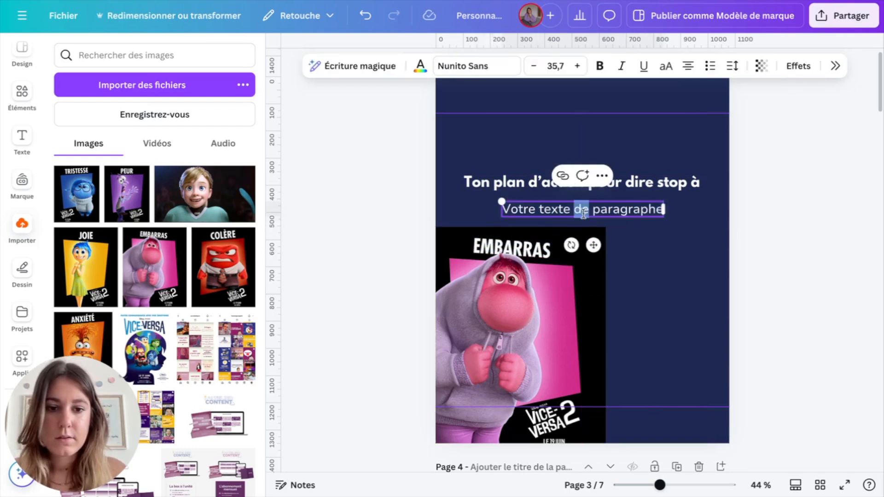
triple_click(583, 212)
type("l'embarras")
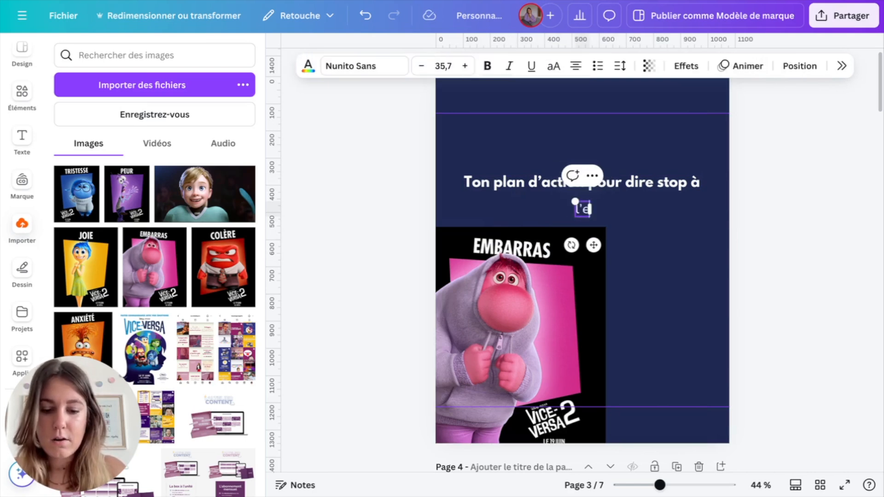
left_click(676, 247)
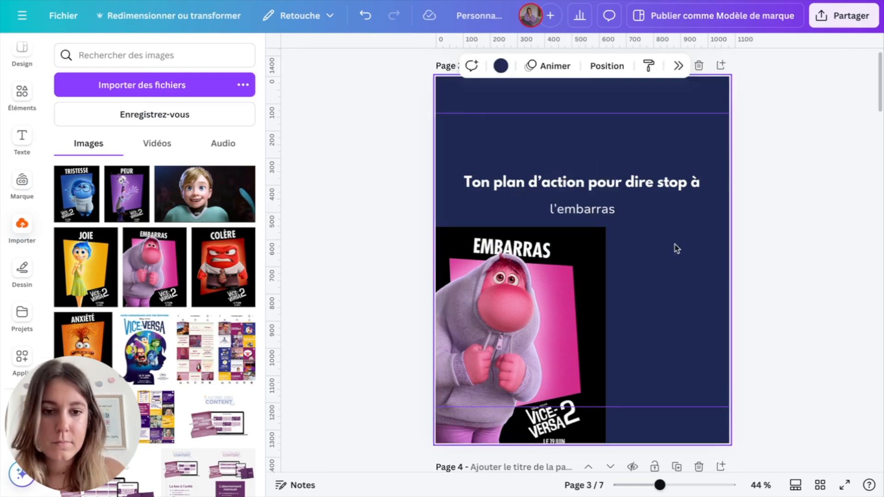
Step: Set the font of the "l'embarras" line to League Spartan
left_click(581, 212)
left_click(465, 67)
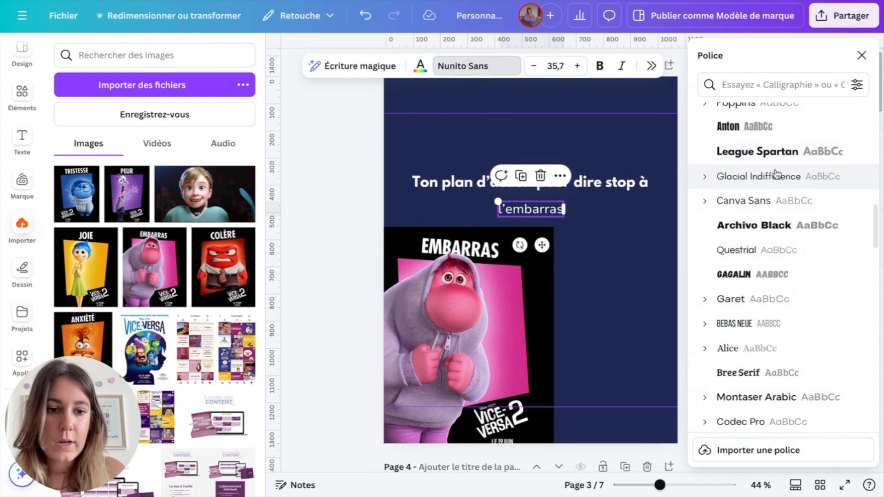
left_click(738, 153)
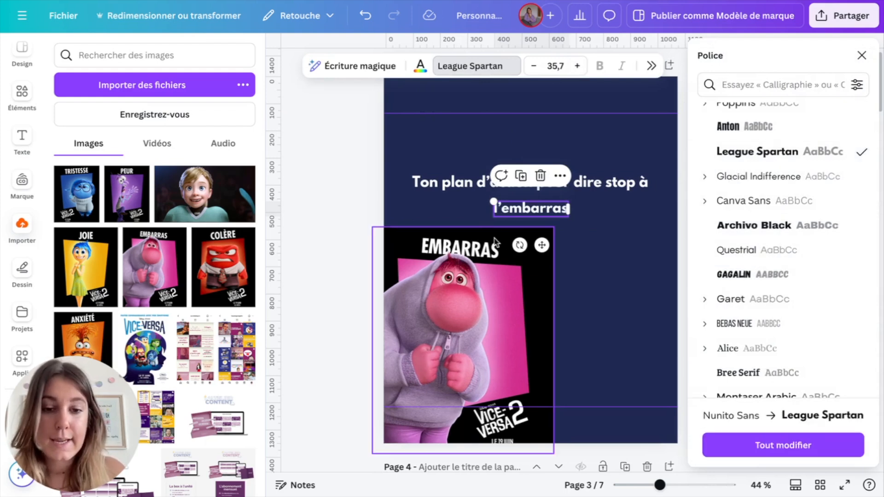
left_click(859, 54)
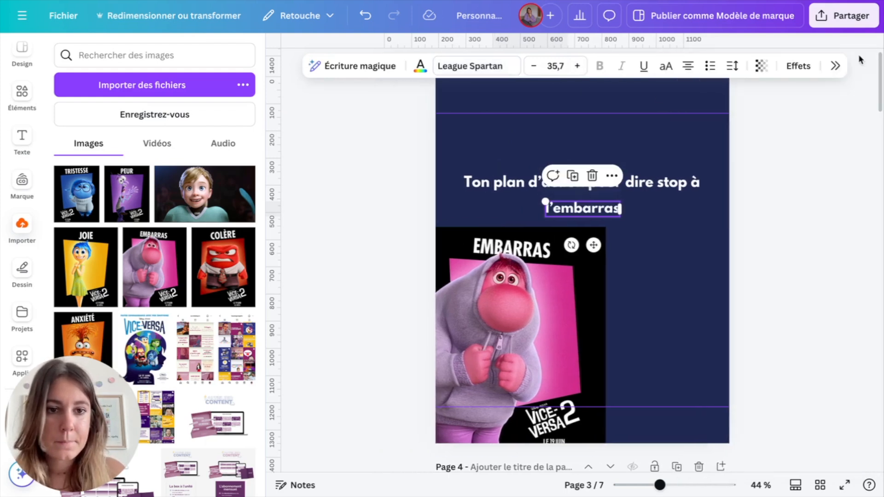
Step: Convert the "l'embarras" line to uppercase, enlarge it and centre it under the first title line
left_click(665, 66)
left_click_drag(533, 200, 476, 190)
left_click_drag(562, 245, 593, 249)
left_click(673, 271)
Step: Remove the background of the "Embarras" image and place the slightly reduced cut-out in the page's bottom-left corner
left_click_drag(525, 302, 608, 302)
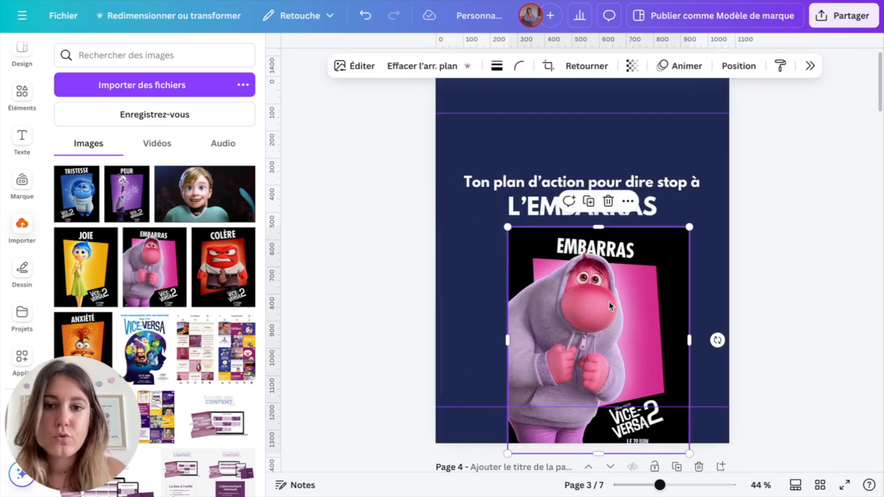
left_click(399, 63)
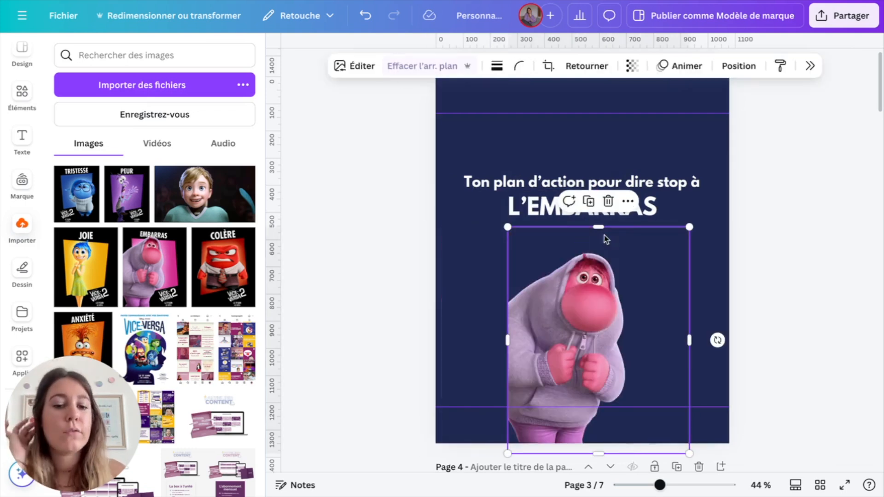
left_click_drag(596, 342, 521, 339)
left_click_drag(619, 224, 606, 241)
left_click(868, 262)
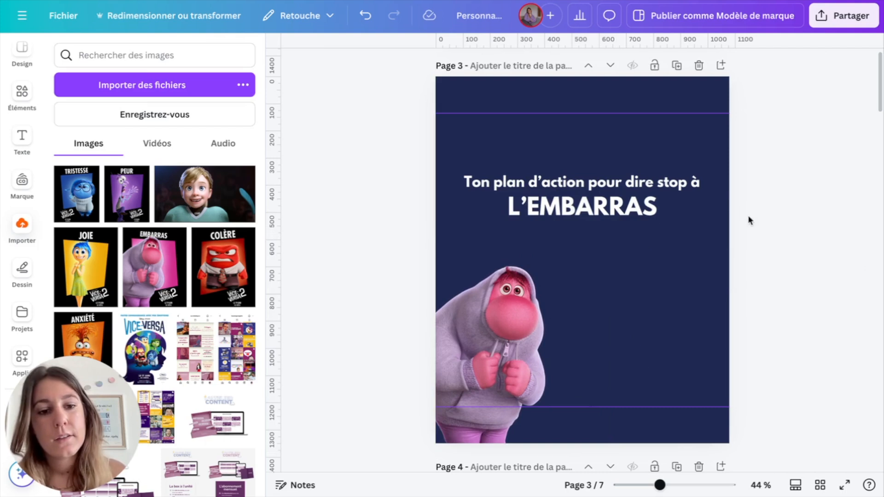
Step: Move both title lines on page 3 slightly down together, closer to the character
left_click(609, 181)
left_click_drag(608, 181, 609, 199)
left_click(797, 252)
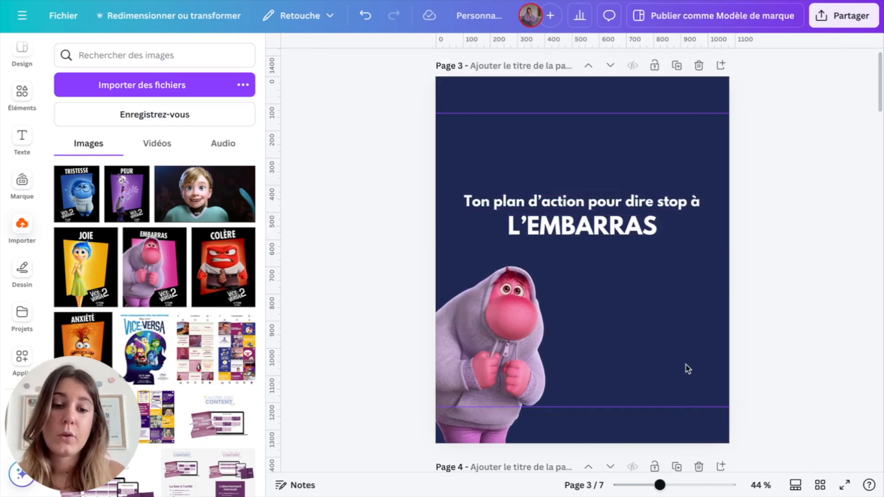
Step: Find the black circled-arrow illustration by searching elements for "arrow" and place it about 78 px wide, centred below the title on page 3
left_click(21, 94)
left_click(162, 54)
type("arrow")
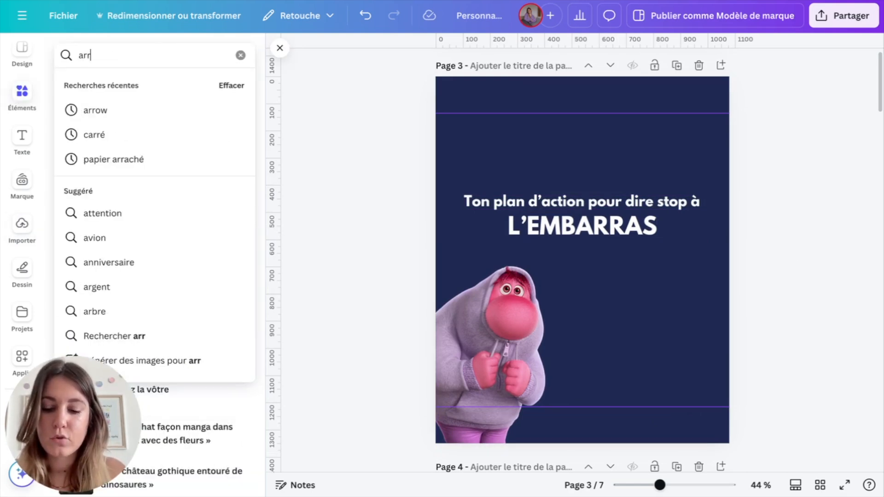
key("Return")
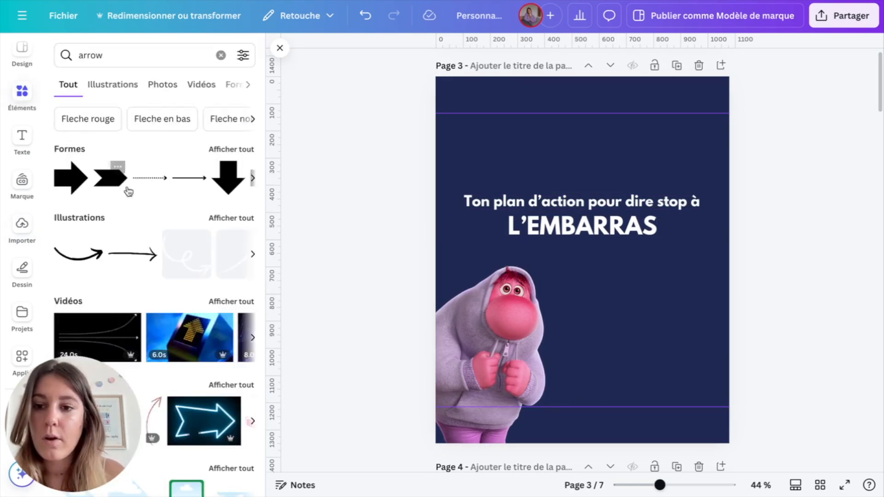
left_click(231, 218)
scroll(182, 312, "down", 6)
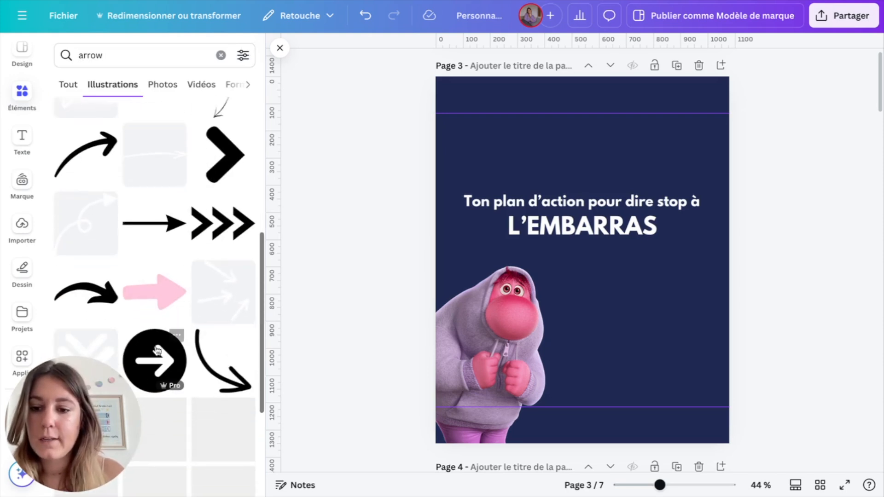
left_click(154, 361)
left_click_drag(642, 201, 545, 297)
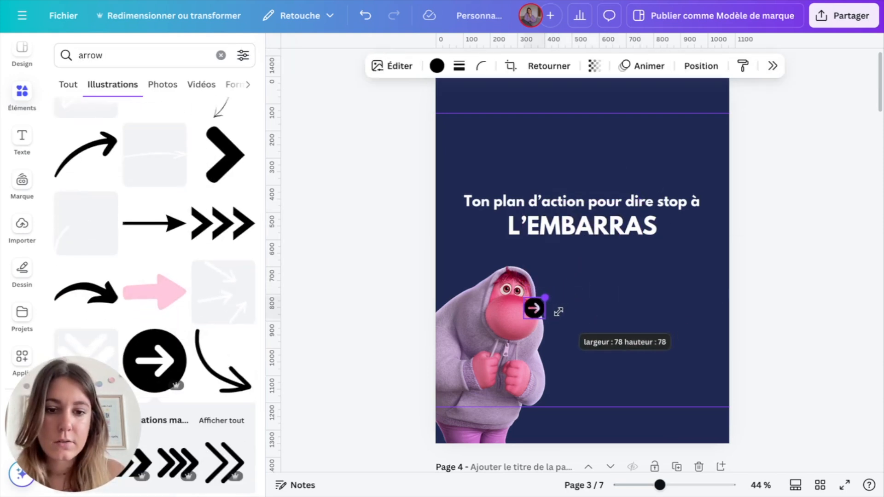
left_click_drag(544, 347, 597, 327)
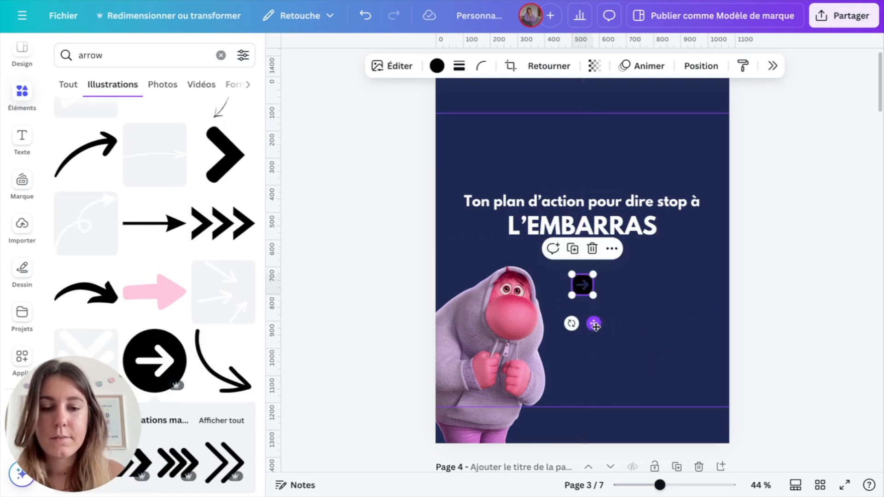
Step: Recolour the circled arrow on page 3 with the document's light blue
left_click(436, 66)
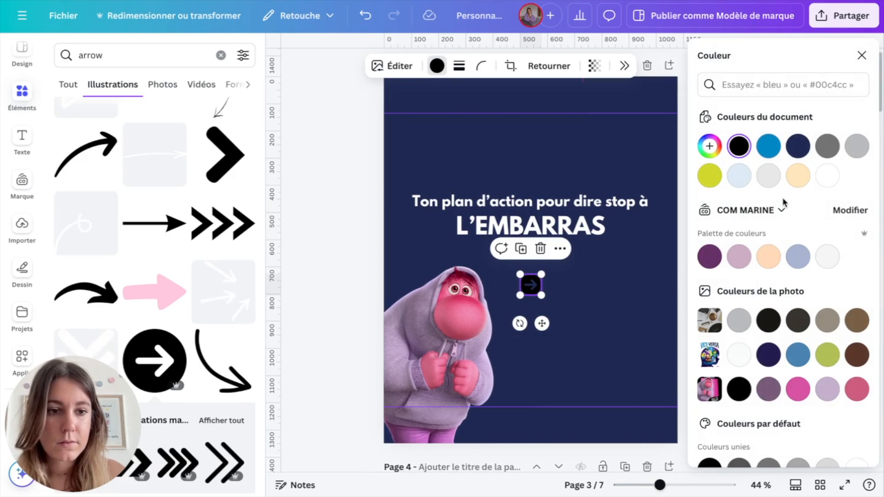
left_click(794, 178)
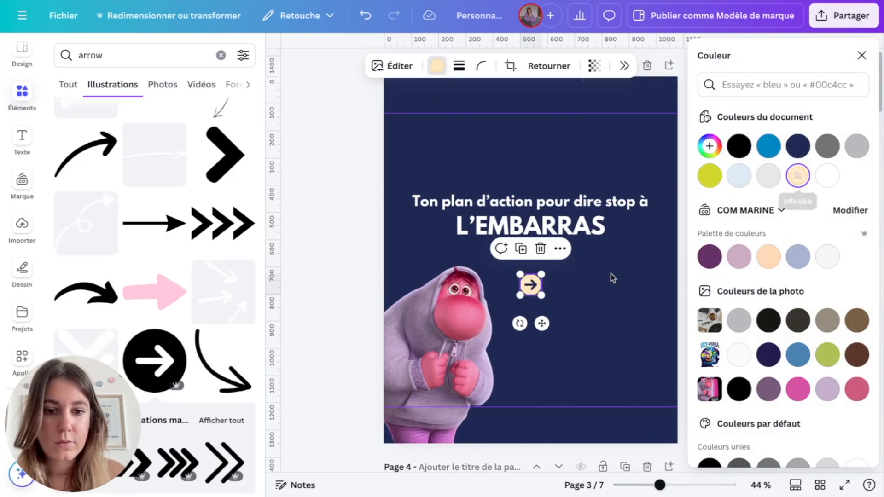
left_click(601, 260)
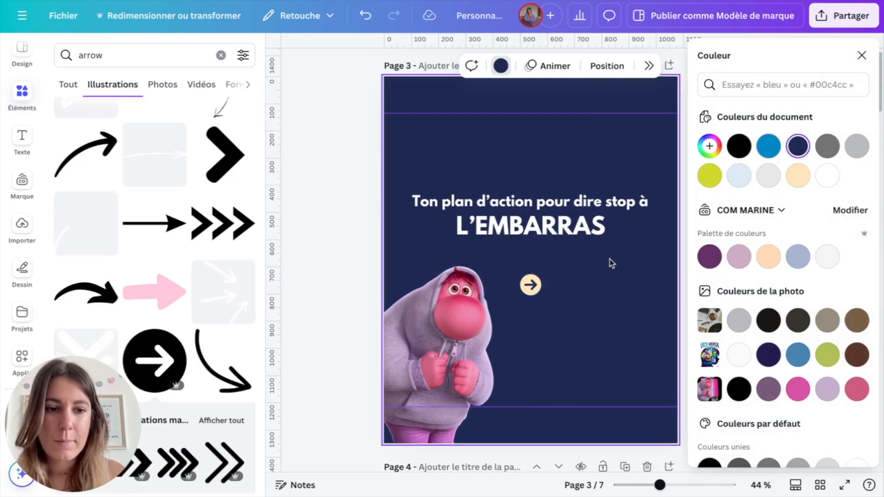
left_click(738, 177)
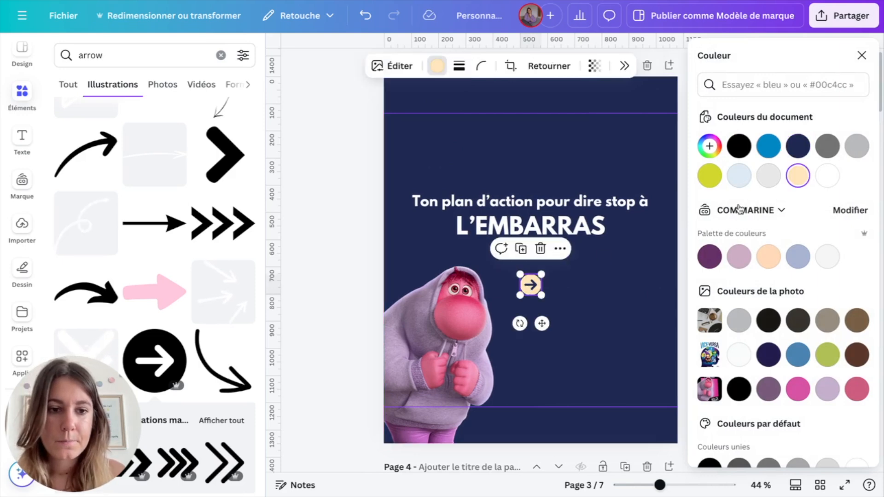
left_click(582, 288)
Step: Set the text colour of both title lines on page 3 to the document's light blue
left_click(554, 227)
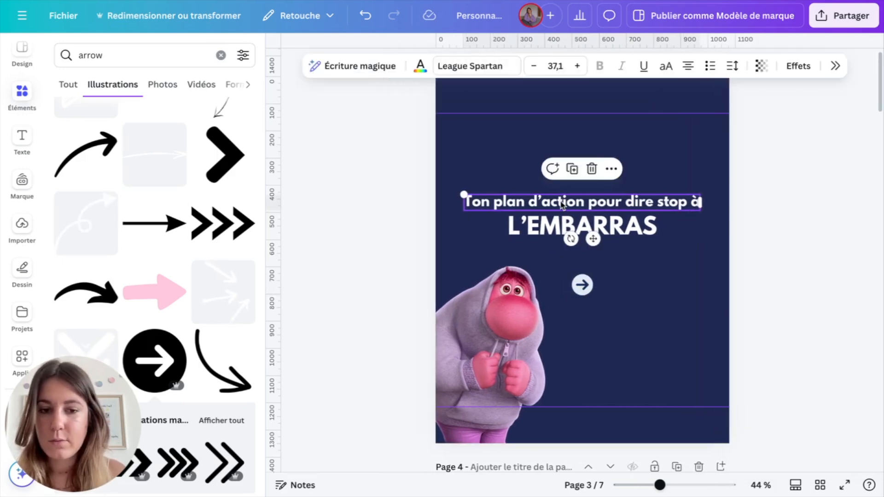
left_click(420, 66)
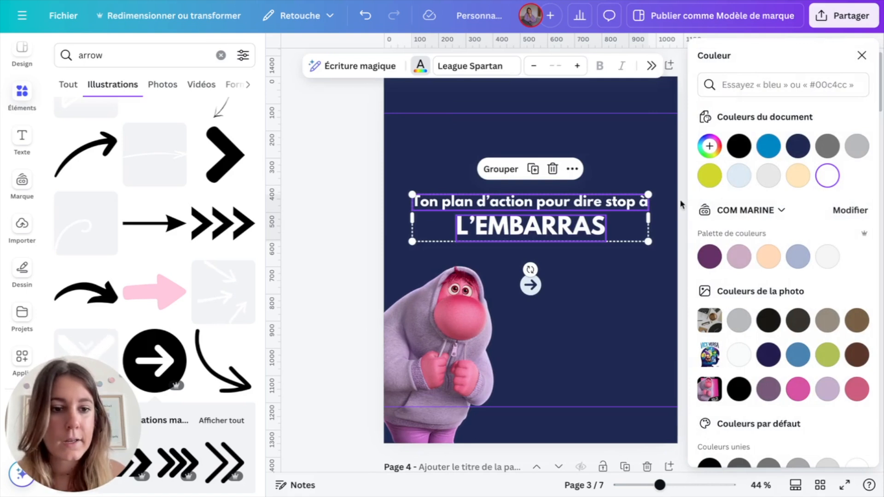
left_click(341, 226)
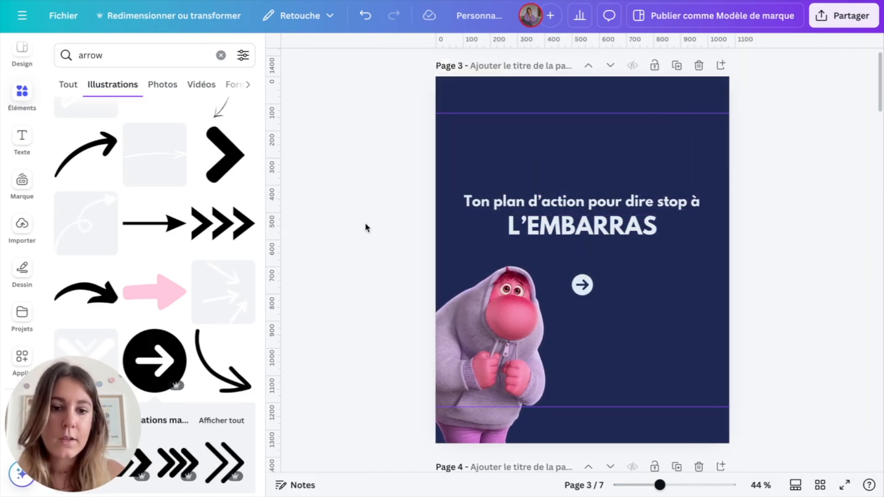
left_click(618, 234)
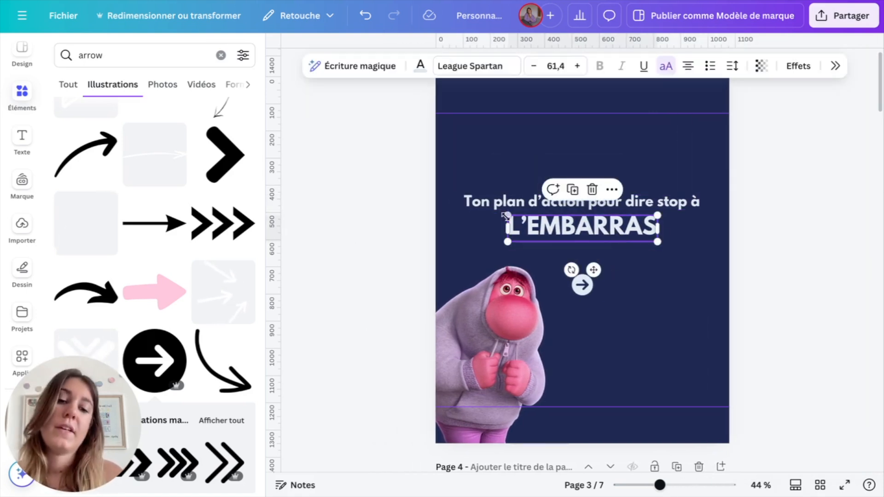
left_click(672, 286)
left_click(634, 201)
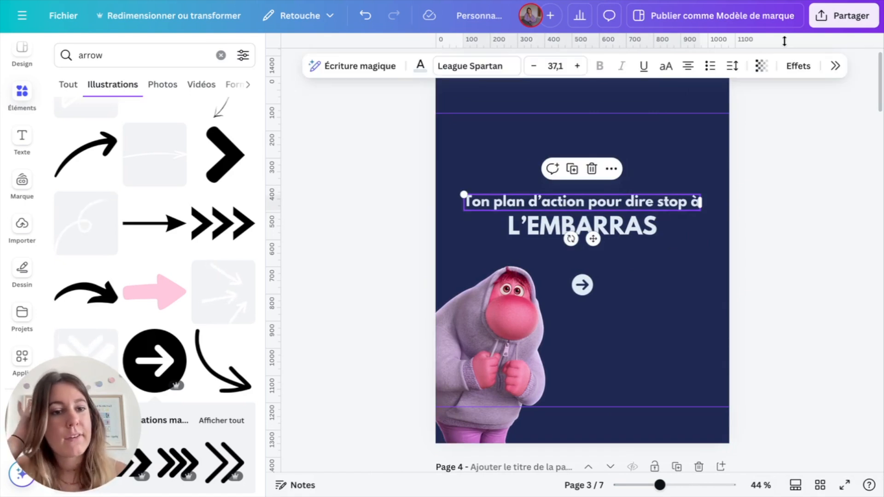
left_click(701, 272)
scroll(701, 273, "up", 1)
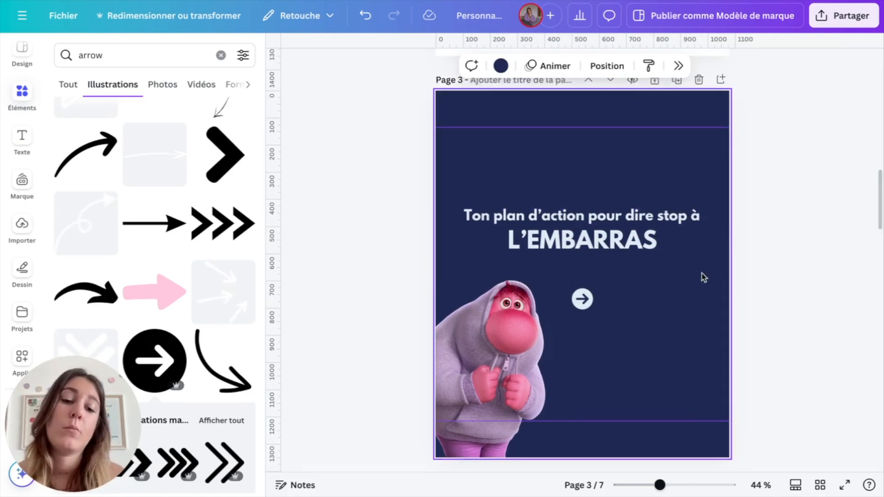
scroll(702, 272, "down", 2)
scroll(701, 274, "up", 1)
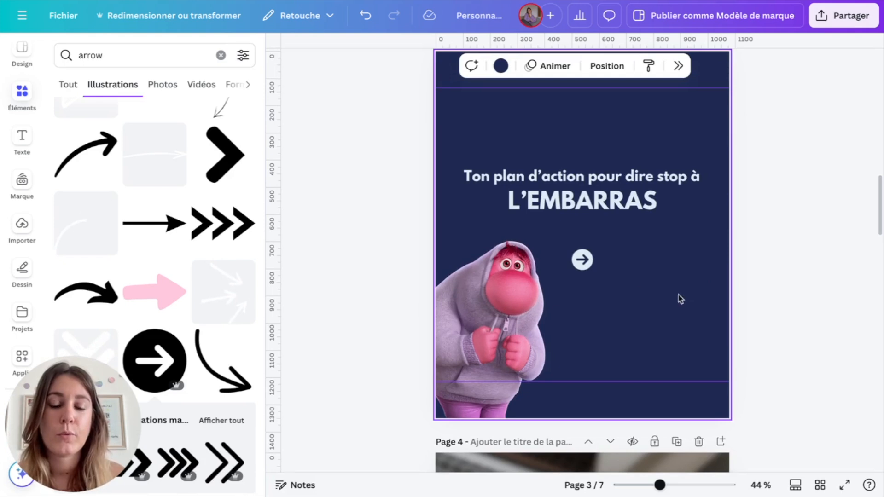
Step: Apply the Arrière-plan text effect to the "L'EMBARRAS" line
left_click(600, 210)
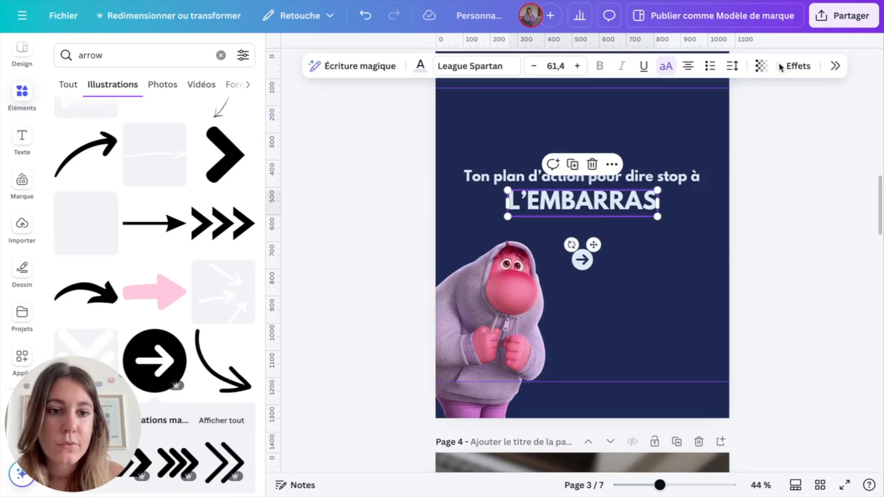
left_click(803, 66)
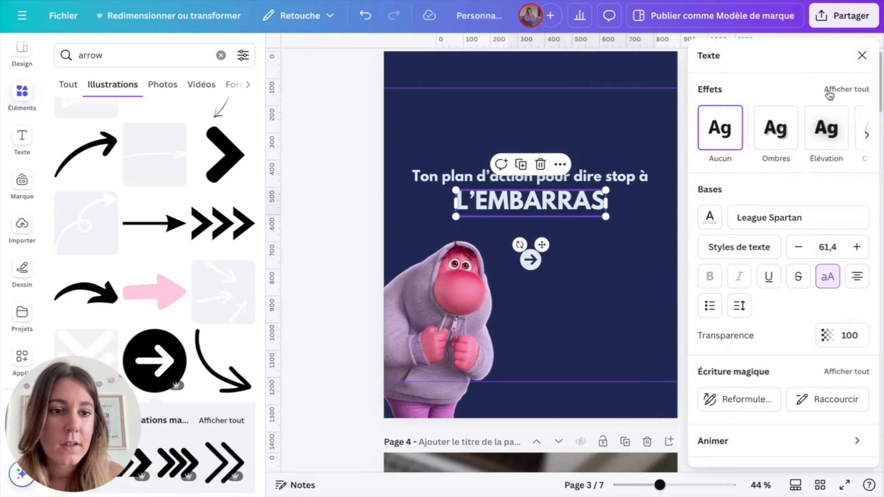
scroll(800, 138, "right", 8)
left_click(801, 135)
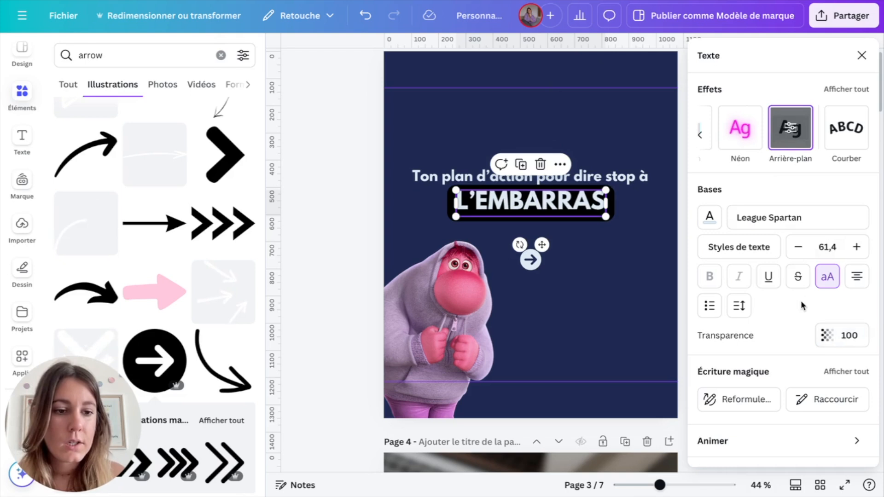
scroll(802, 304, "down", 5)
scroll(803, 302, "up", 5)
Step: Set the corner rounding of the "L'EMBARRAS" background to 9 and its colour to the document's lime green
left_click(789, 132)
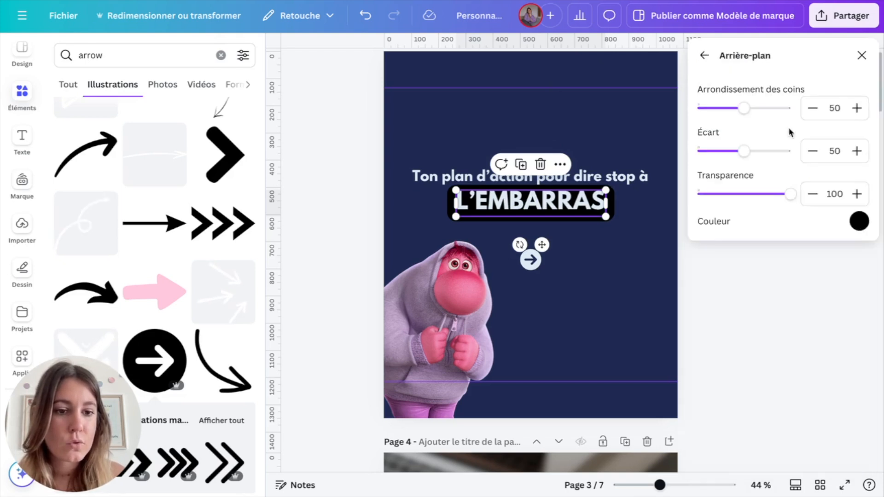
left_click(835, 107)
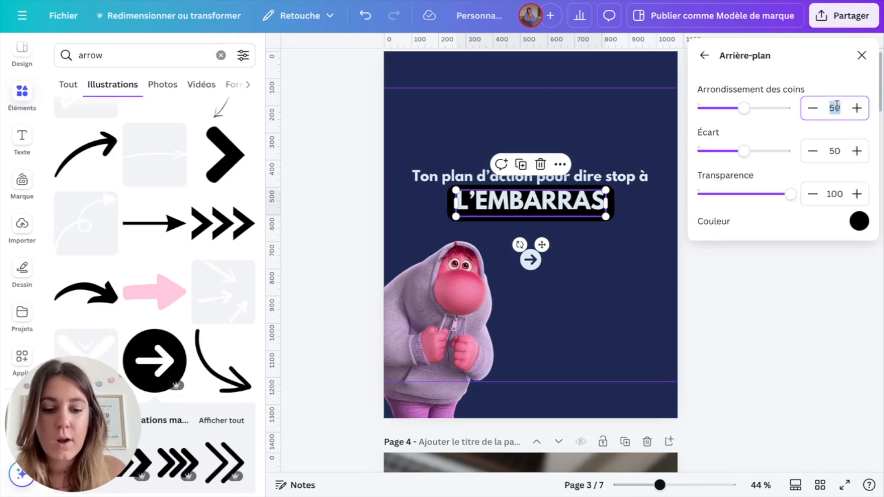
type("9")
key("Return")
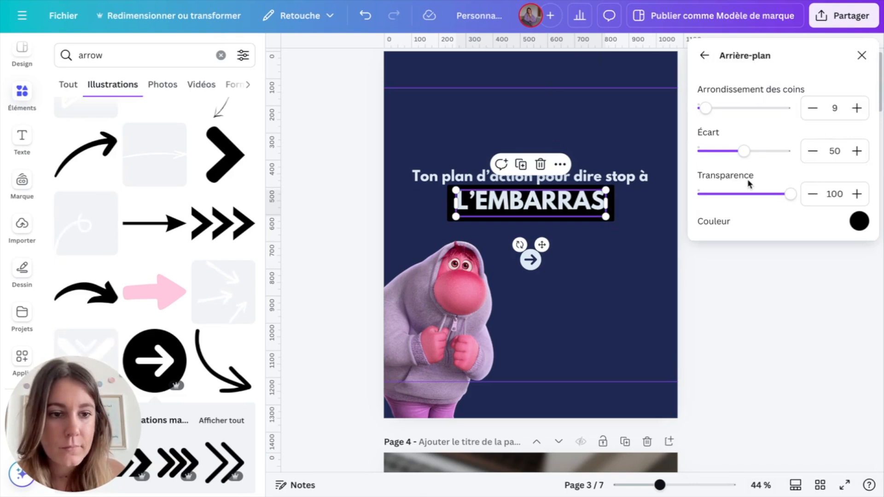
left_click(858, 221)
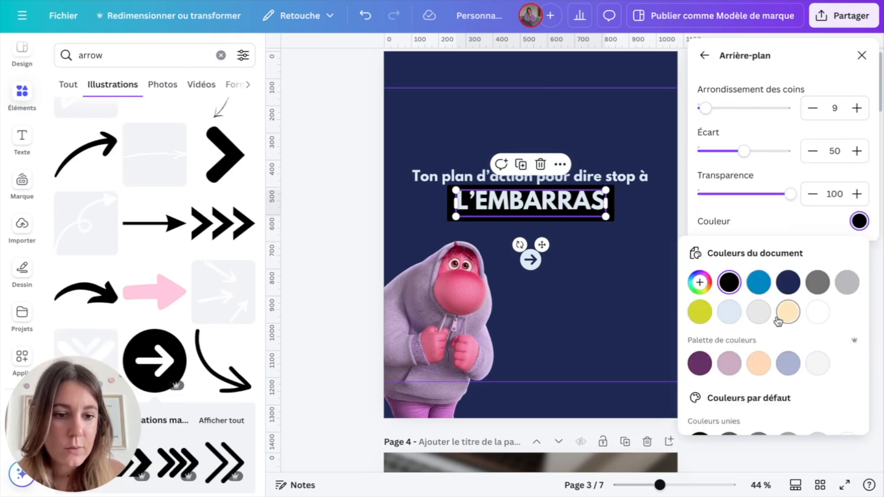
left_click(726, 314)
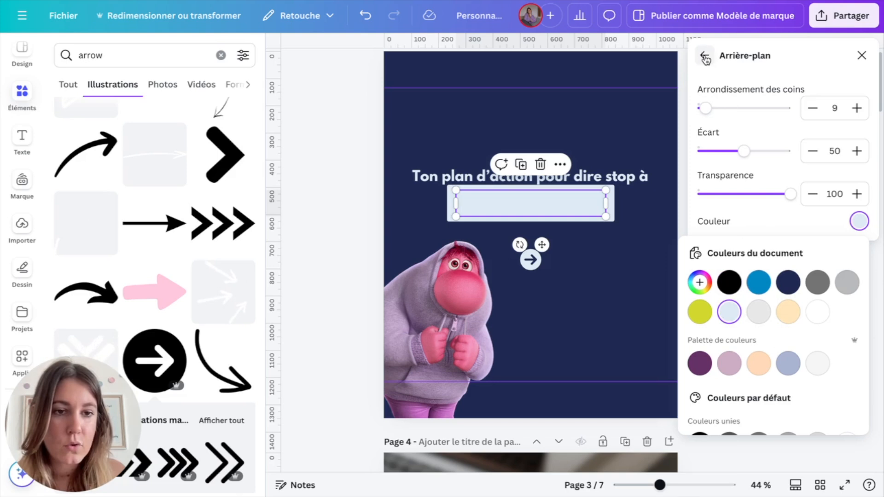
left_click(699, 313)
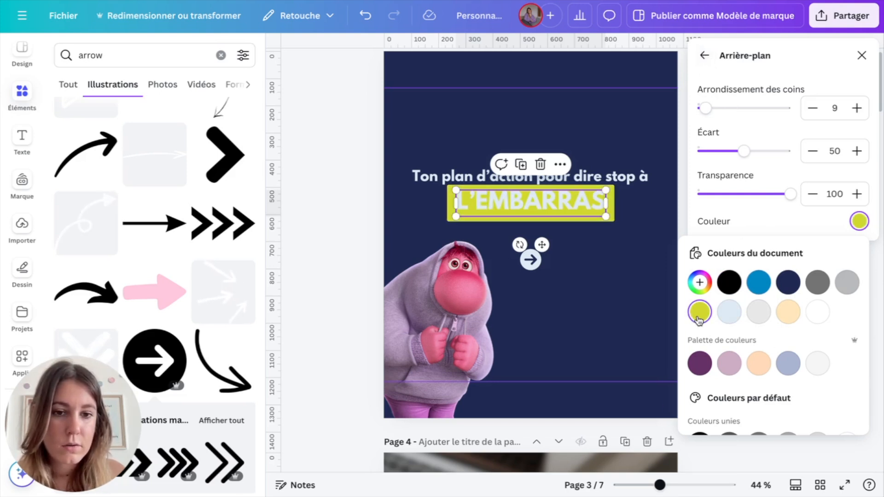
Step: Colour the "L'EMBARRAS" text in the document's navy blue and move the line slightly down from the first title line
left_click(704, 55)
left_click(705, 221)
left_click(797, 146)
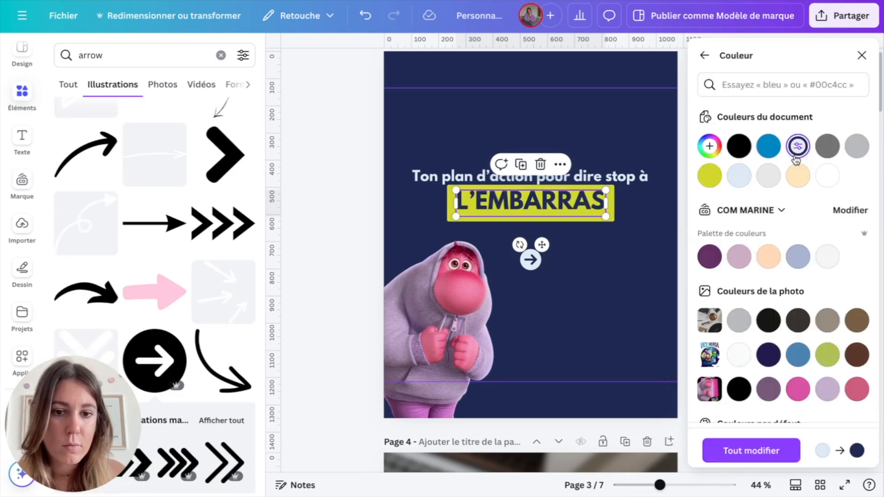
left_click(615, 254)
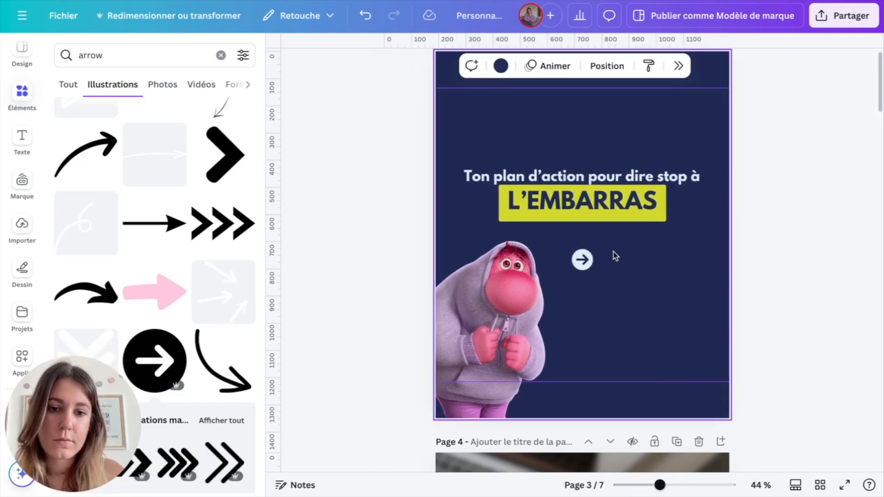
left_click(627, 207)
left_click(717, 229)
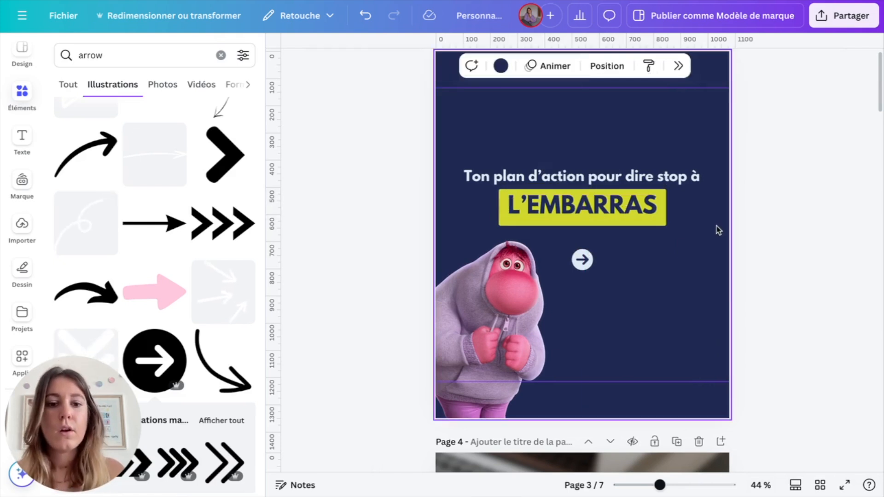
Step: Shrink the circled arrow slightly and keep it centred beneath the "L'EMBARRAS" line
left_click(581, 260)
left_click_drag(568, 249, 574, 252)
left_click_drag(595, 298, 593, 292)
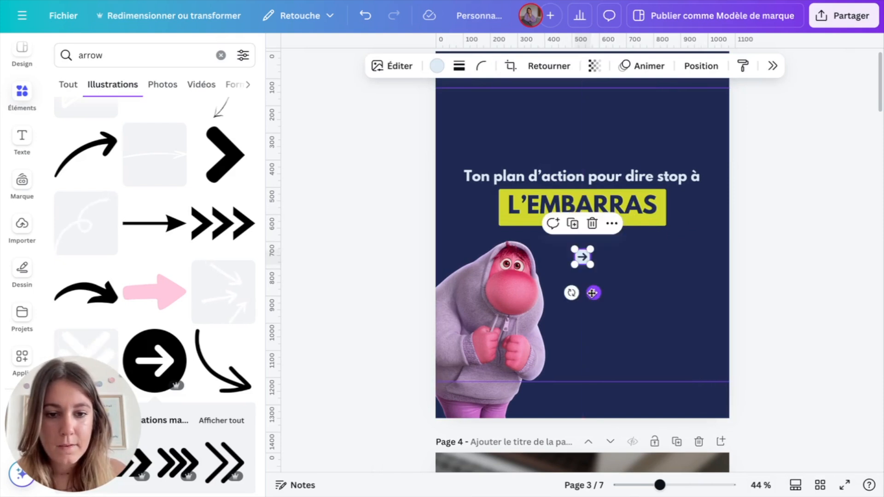
Step: Search the illustrations for "stop"
double_click(88, 51)
type("stop")
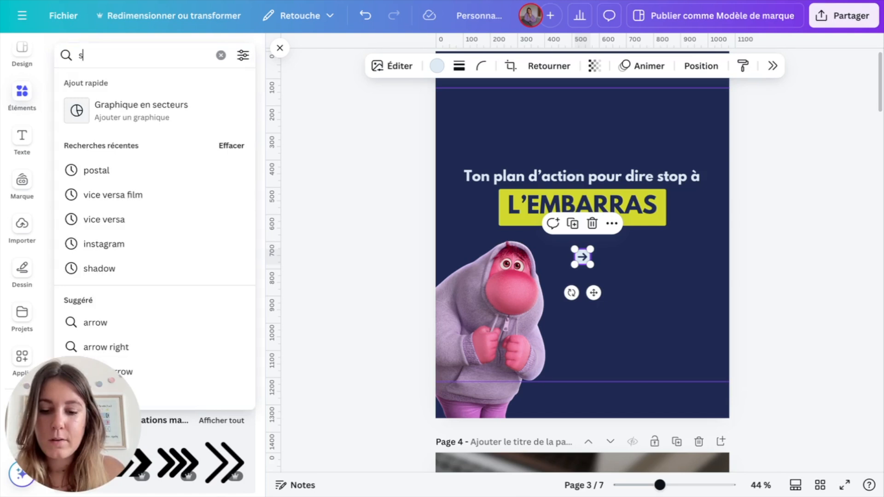
key("Return")
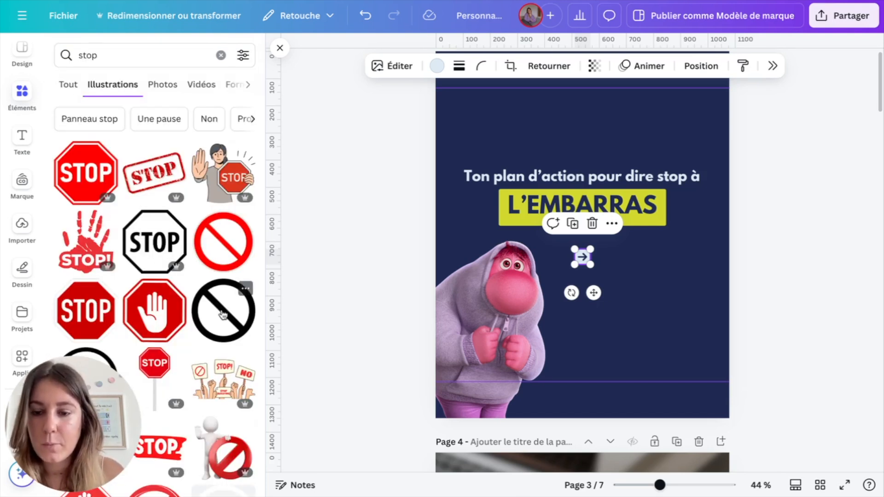
scroll(223, 314, "down", 2)
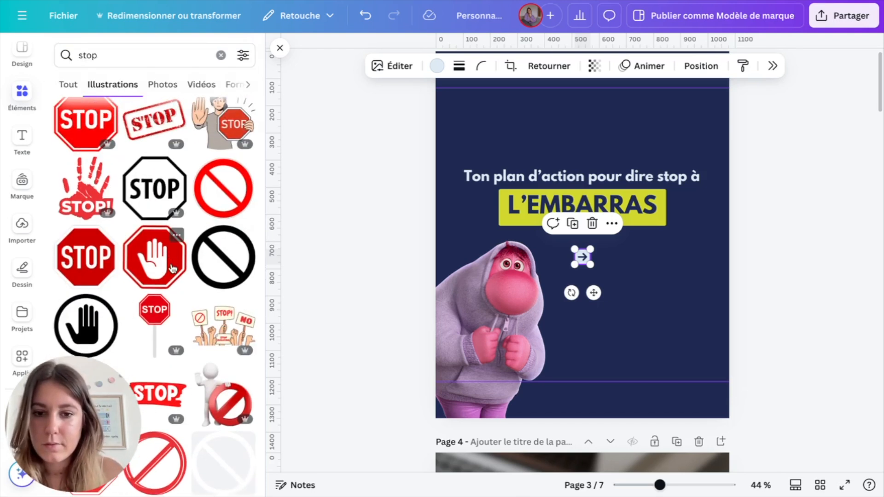
Step: Try the red octagonal raised-hand sign on page 3 and delete it again
left_click(162, 268)
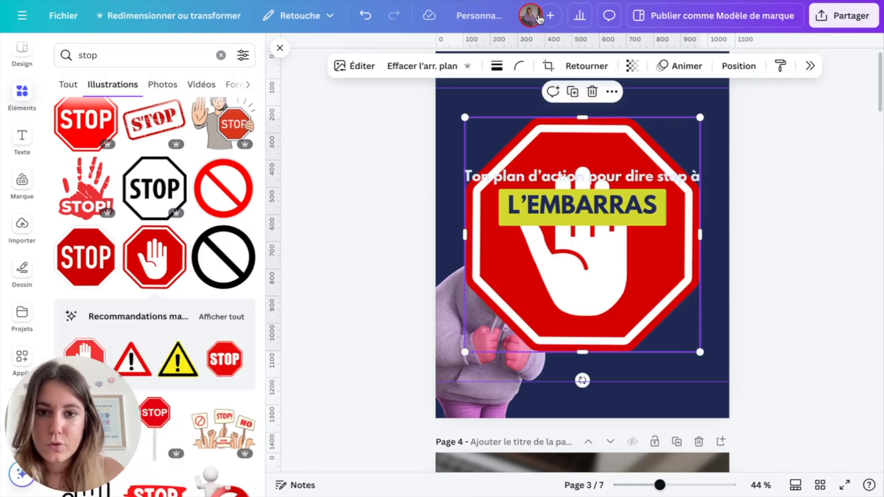
key("Delete")
Step: Add the black circled raised-hand illustration to page 3 and recolour it in the document's light blue
scroll(234, 262, "down", 6)
scroll(233, 262, "up", 8)
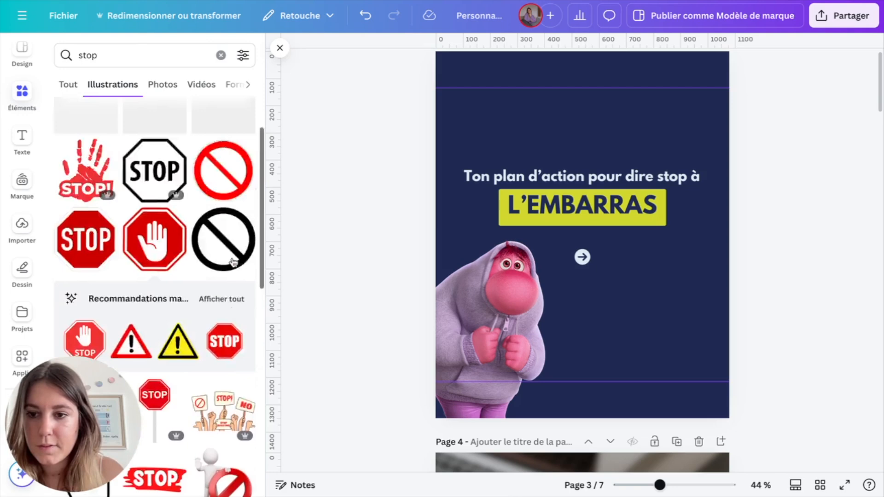
scroll(138, 193, "down", 5)
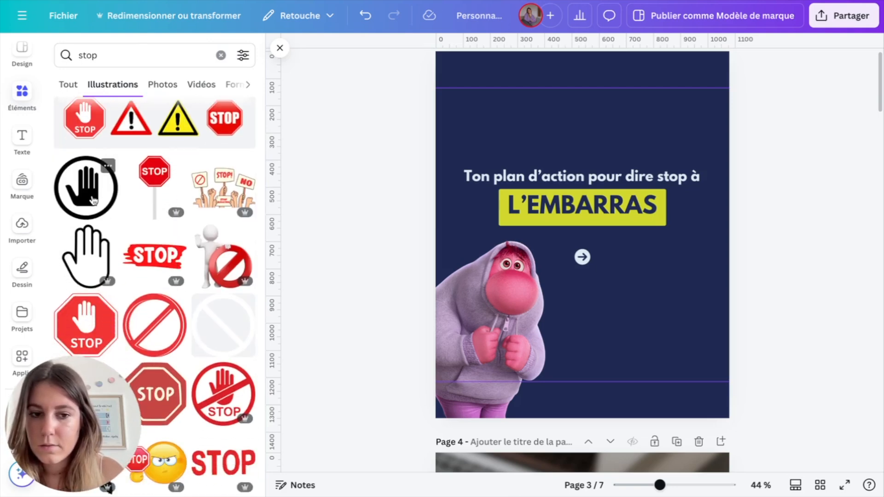
left_click(92, 199)
left_click(437, 66)
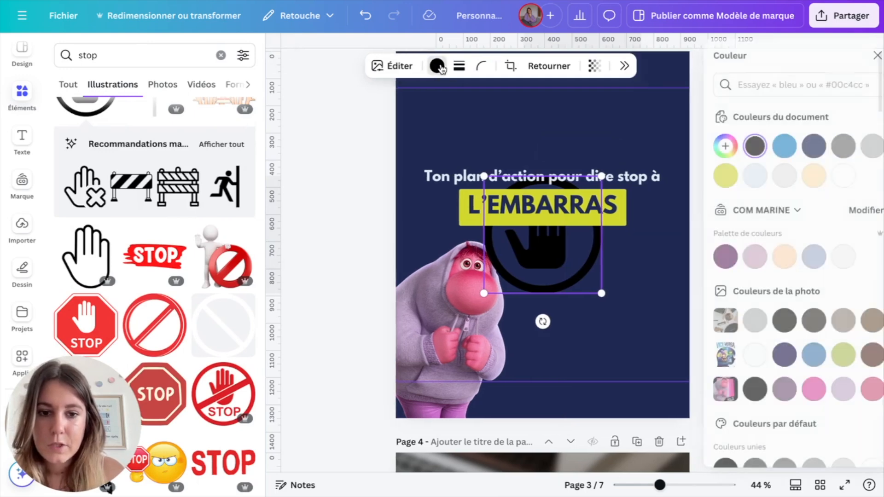
left_click(739, 175)
Step: Enlarge the circled hand slightly, place it over the page's lower right edge and make it strongly transparent as a background motif
left_click_drag(592, 297, 601, 304)
left_click_drag(534, 328, 581, 346)
left_click(861, 55)
left_click_drag(606, 258, 725, 324)
left_click(594, 66)
left_click_drag(627, 116, 547, 132)
left_click(392, 293)
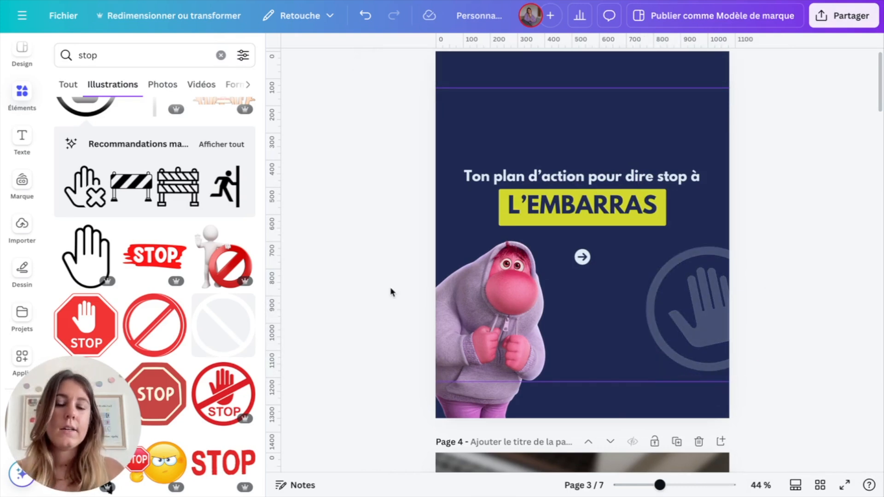
left_click_drag(742, 207, 587, 166)
left_click(413, 234)
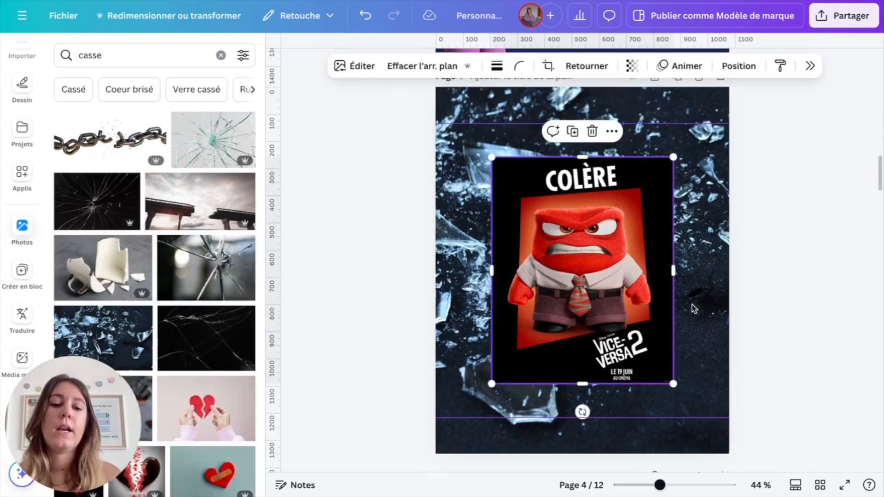
Step: Shift the broken-glass background photo slightly to the right within its crop on page 4
double_click(691, 305)
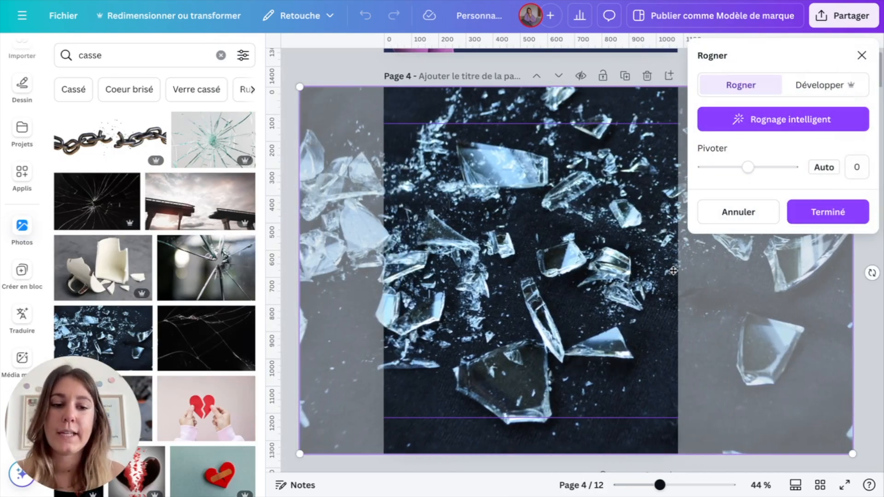
left_click(872, 323)
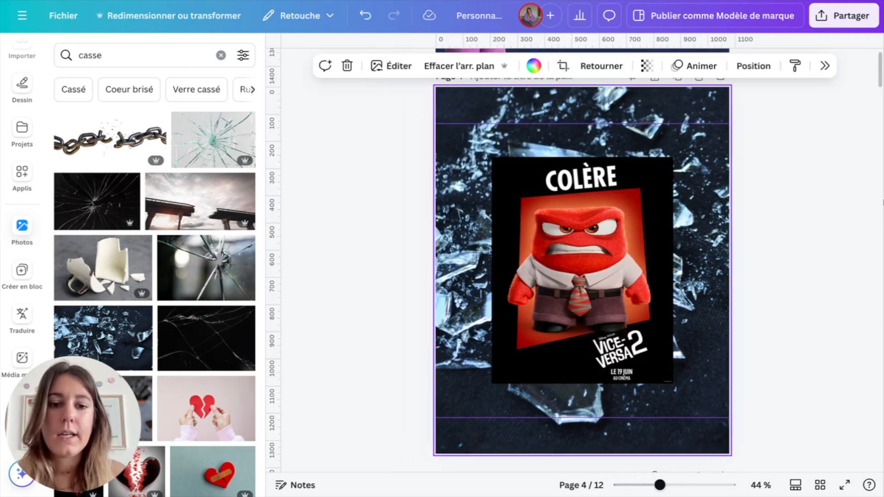
Step: Remove the background of the "COLÈRE" poster image, shrink the remaining red character and centre it in the lower part of page 4
left_click(533, 255)
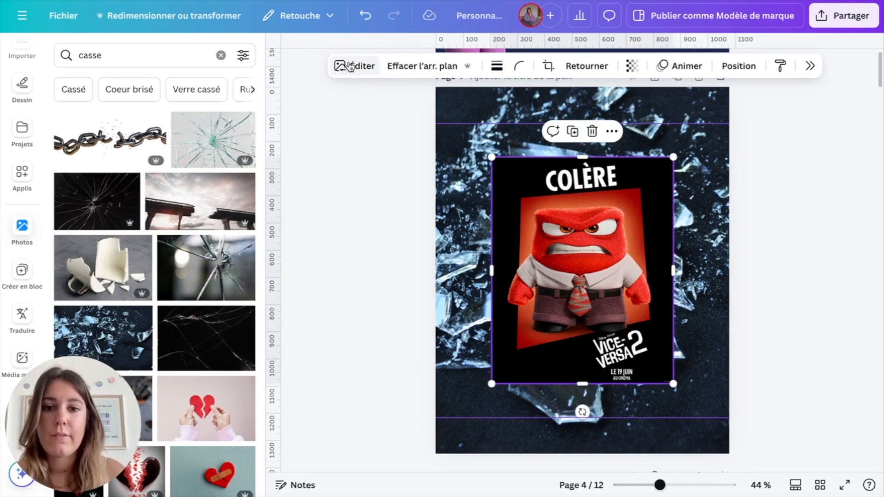
left_click(410, 65)
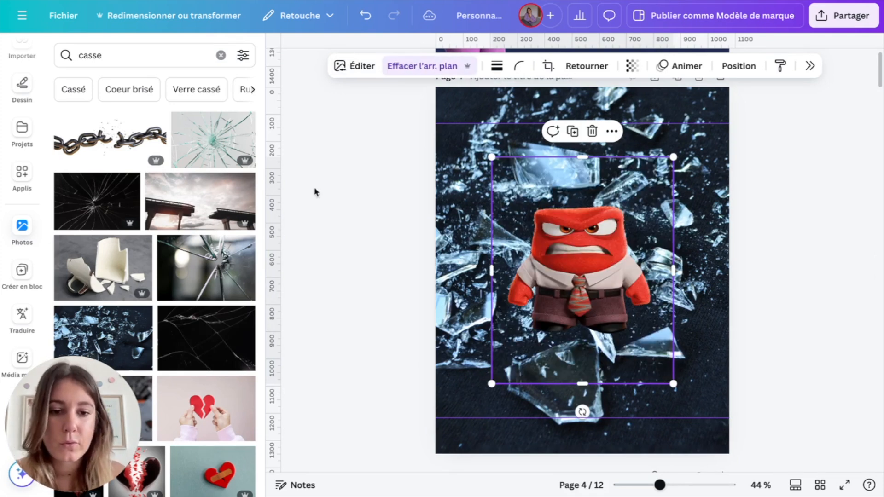
left_click_drag(597, 277, 597, 332)
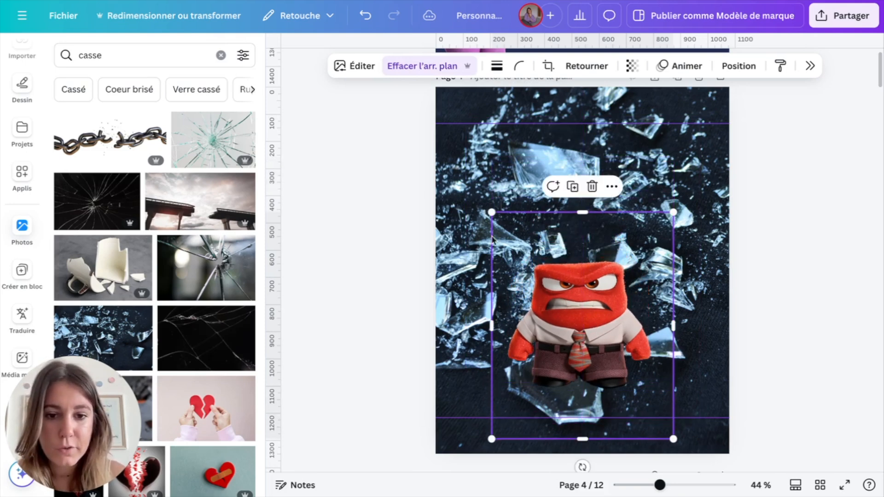
left_click_drag(488, 211, 537, 269)
left_click_drag(607, 362, 593, 353)
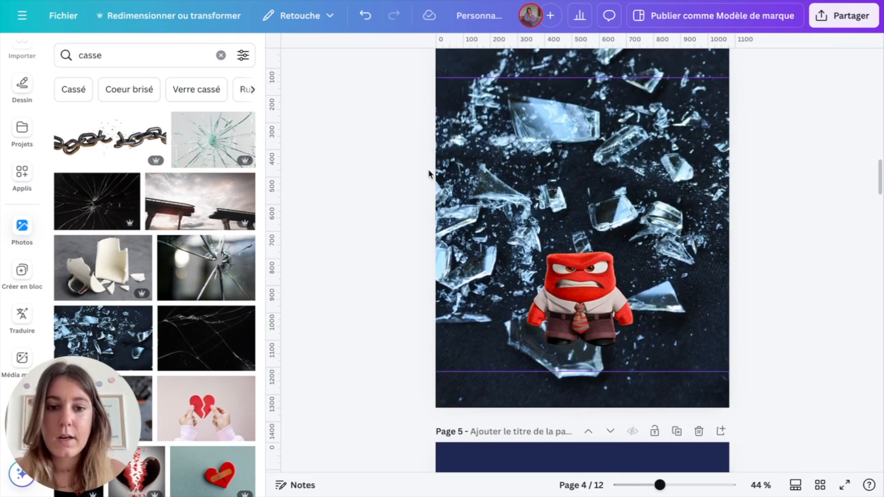
Step: Add "Tu en as marre de te sentir en colère" at size 35,5 above the character, with "J'ai la solution pour toi" at size 19 beneath it
key("t")
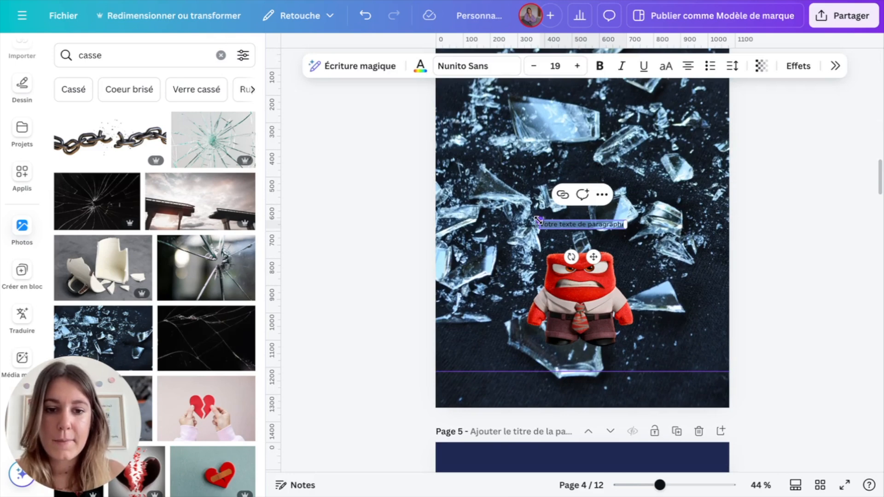
left_click_drag(541, 221, 467, 198)
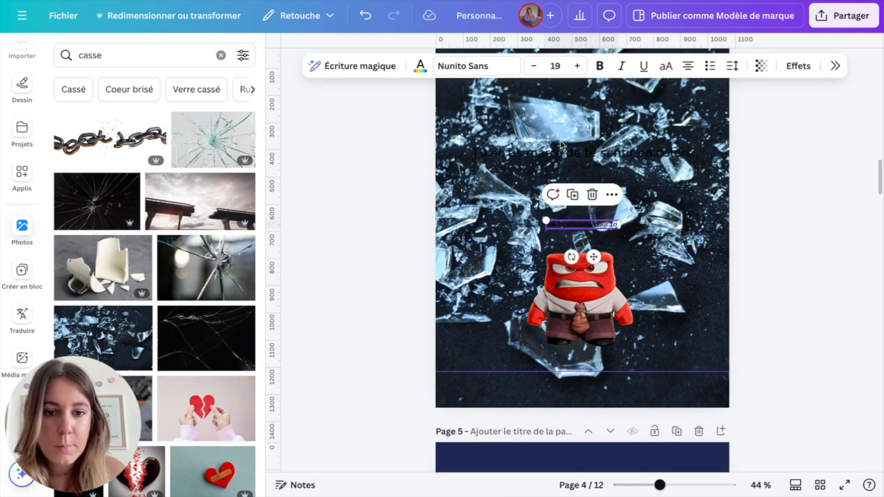
Step: Set the "Tu en as marre de te sentir en colère" title in League Spartan and in capitals
left_click(562, 154)
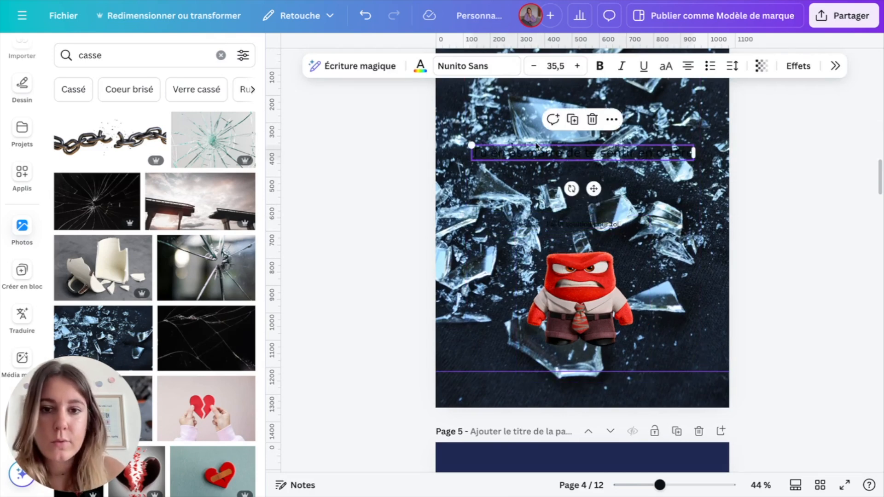
left_click(466, 69)
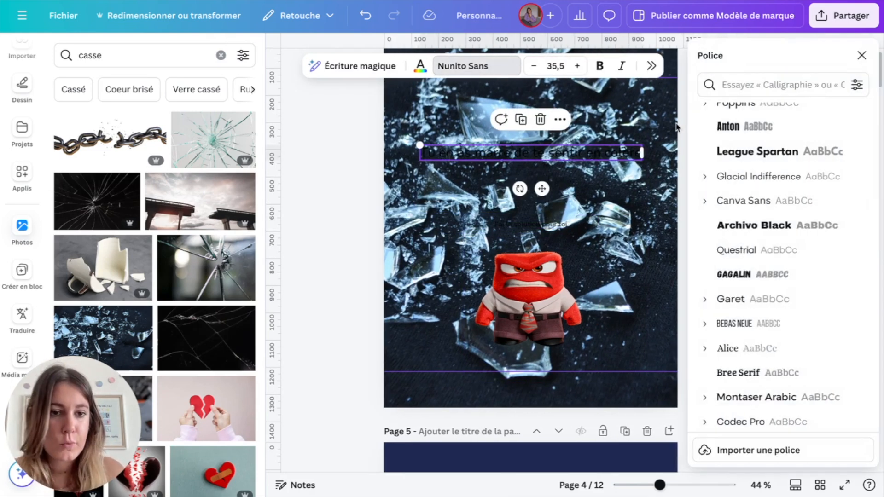
scroll(692, 124, "up", 8)
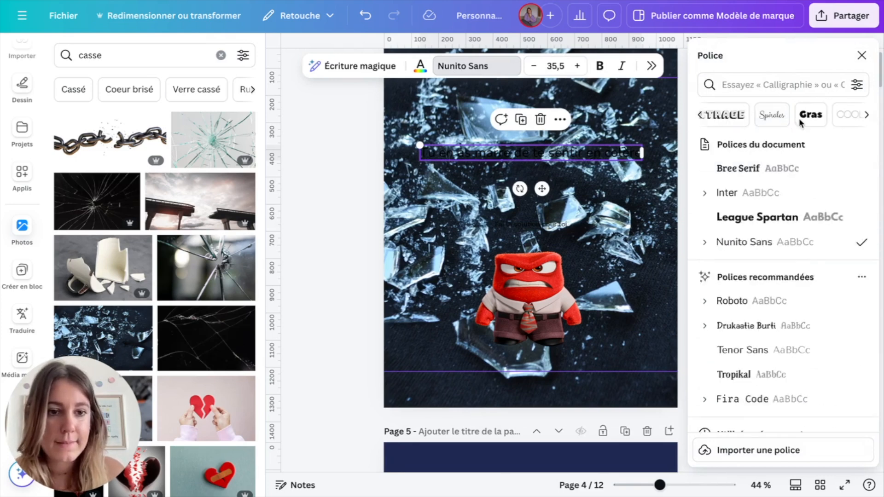
left_click(715, 219)
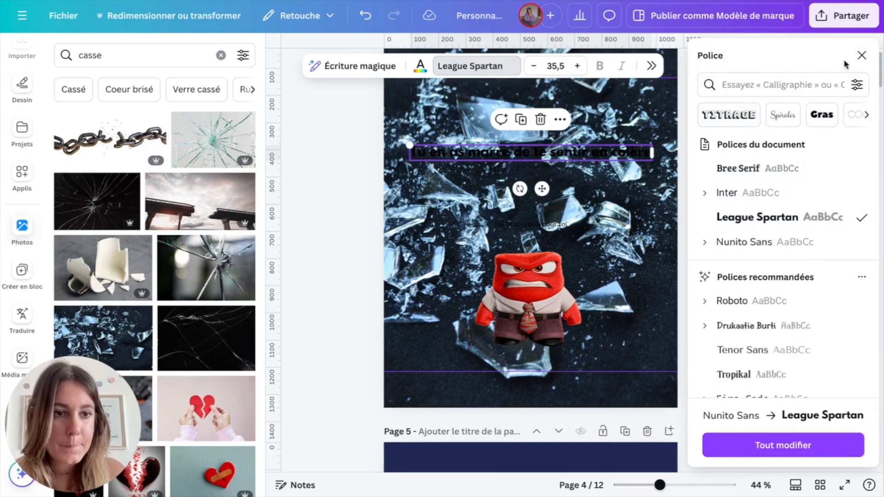
left_click(861, 55)
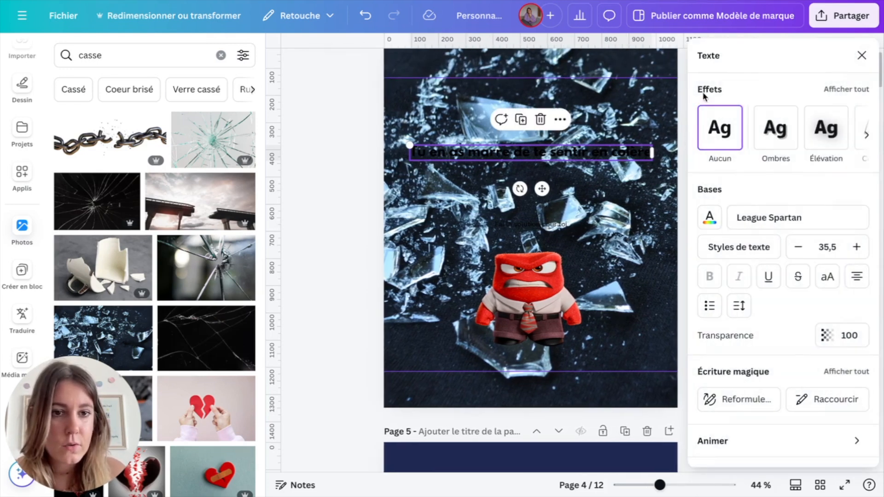
left_click(850, 48)
left_click(666, 66)
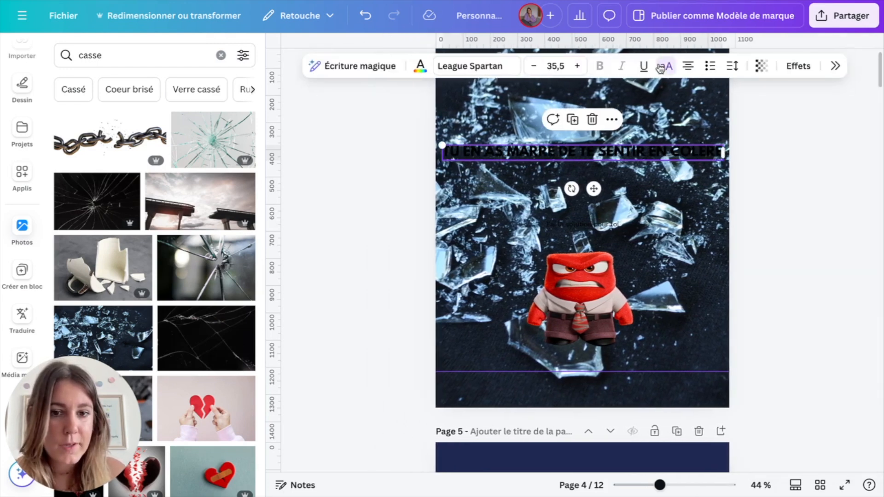
Step: Narrow the title box so the text wraps onto two lines, centre it on page 4 and give it a light colour
left_click_drag(723, 152, 638, 156)
left_click_drag(542, 203, 593, 201)
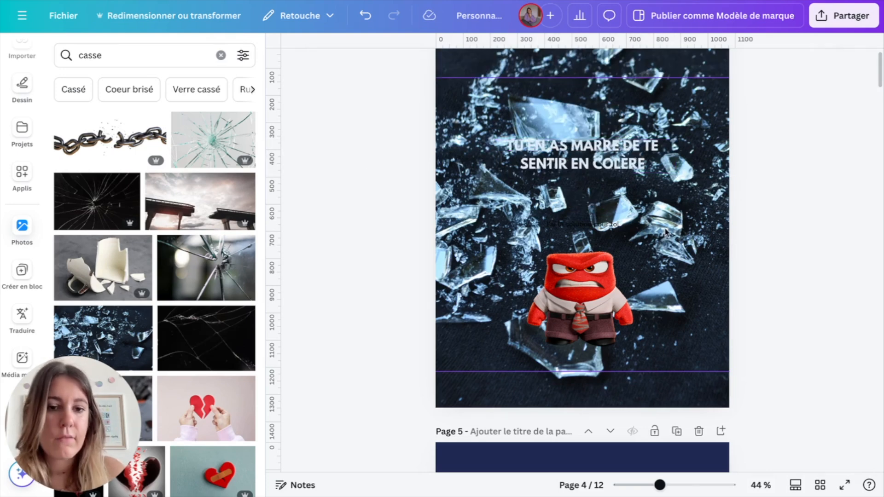
Step: Try lowering the transparency value of page 4's broken-glass background photo to 80
left_click(691, 239)
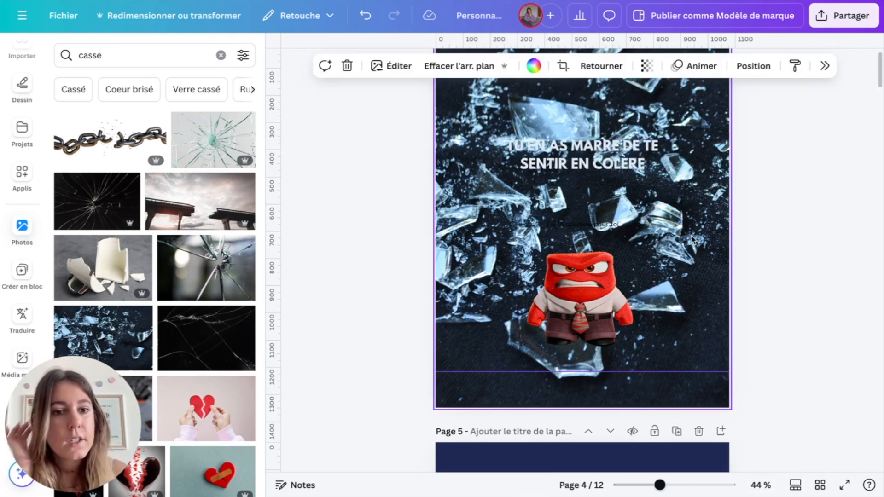
left_click(646, 66)
left_click_drag(685, 120, 667, 119)
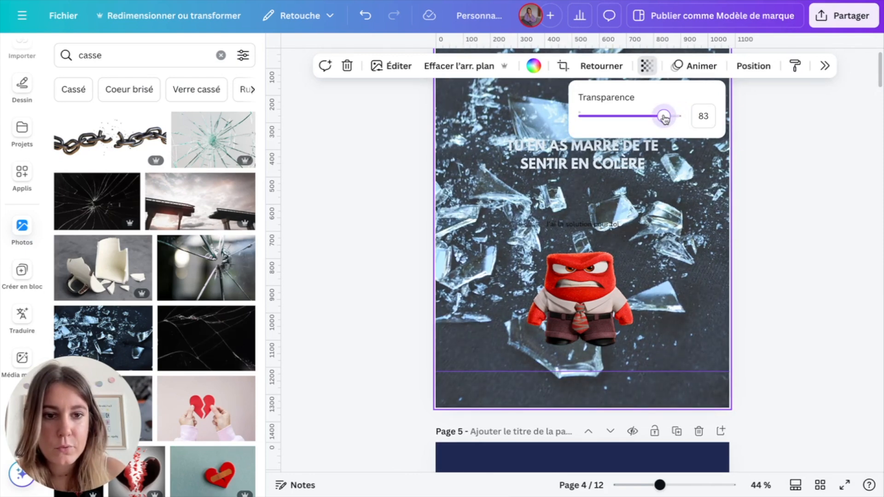
left_click(769, 180)
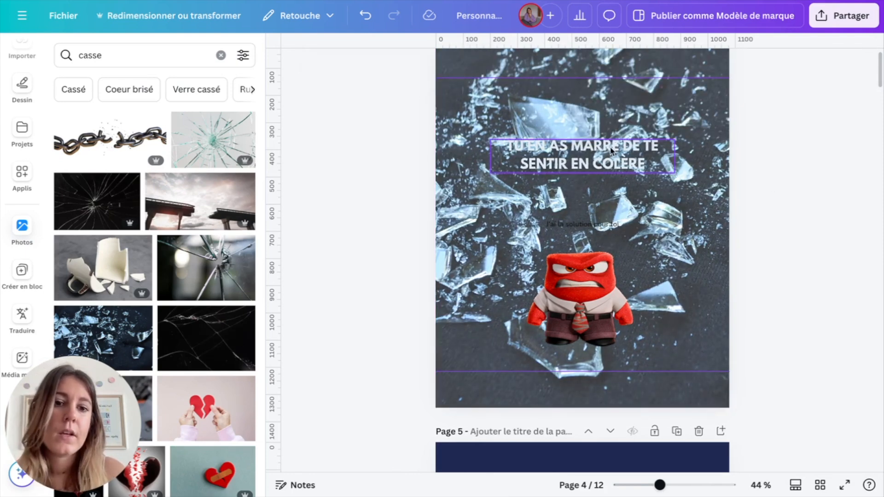
Step: Try a slightly higher transparency value on the broken-glass background and return it to 100
left_click(681, 159)
left_click(647, 67)
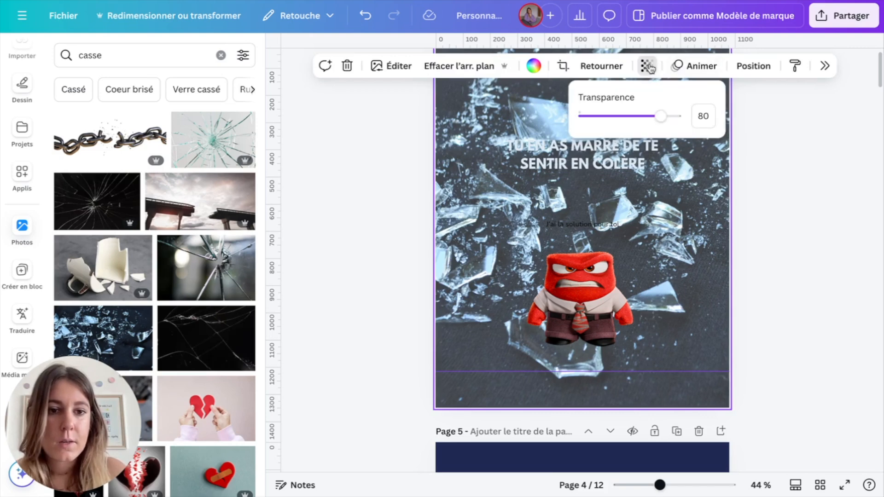
left_click_drag(665, 118, 671, 118)
scroll(503, 161, "up", 2)
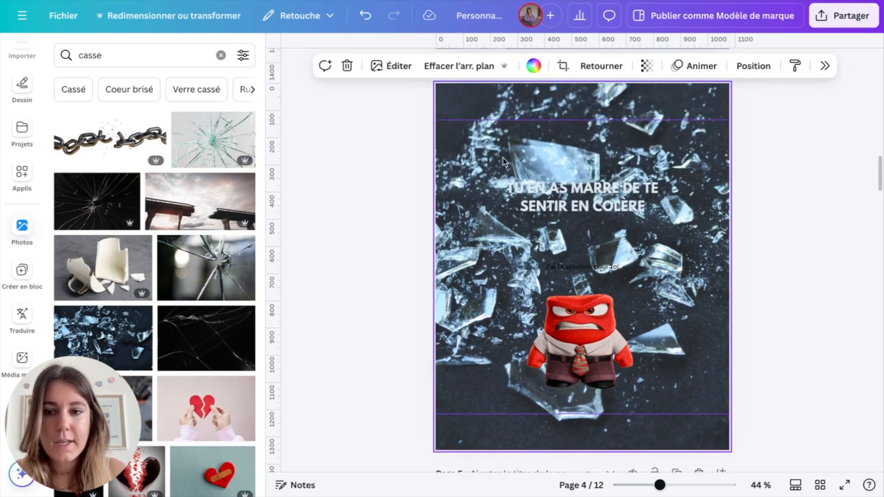
left_click(386, 223)
left_click(449, 210)
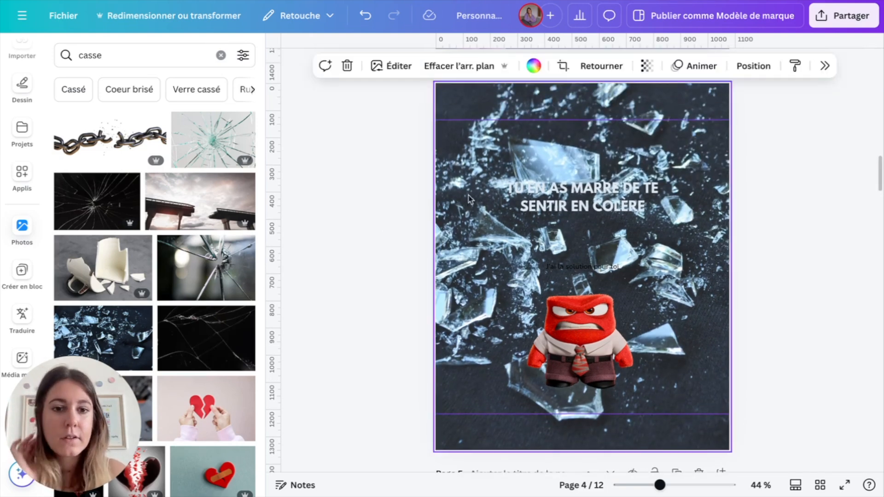
left_click(647, 66)
left_click_drag(670, 117, 685, 116)
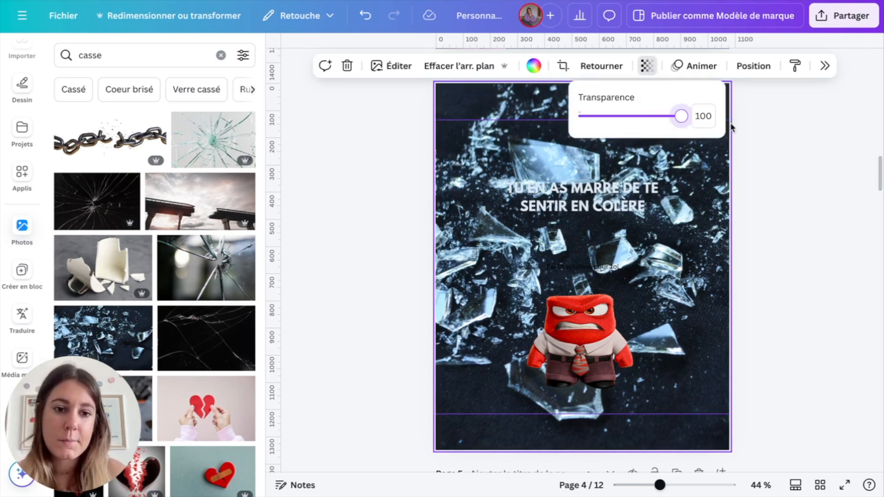
left_click(752, 158)
Step: Cover the whole of page 4 with a blue rectangle and make it semi-transparent as a colour overlay
key("r")
left_click_drag(589, 299, 728, 450)
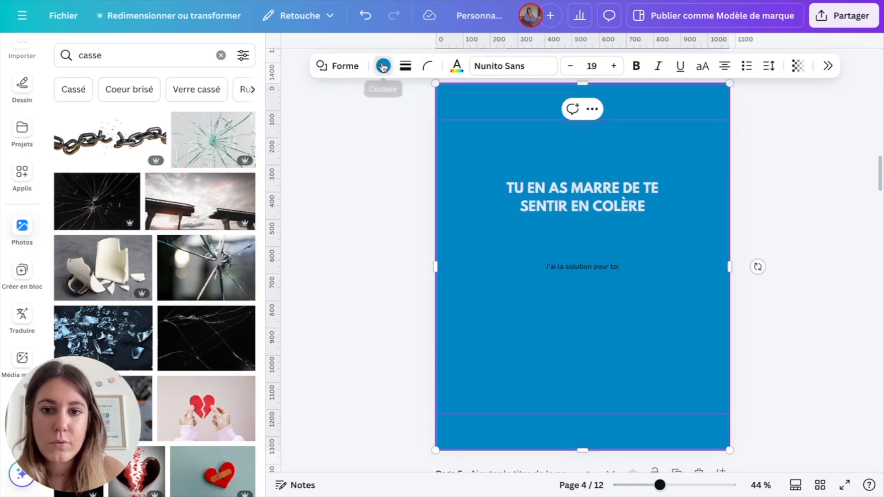
left_click(383, 66)
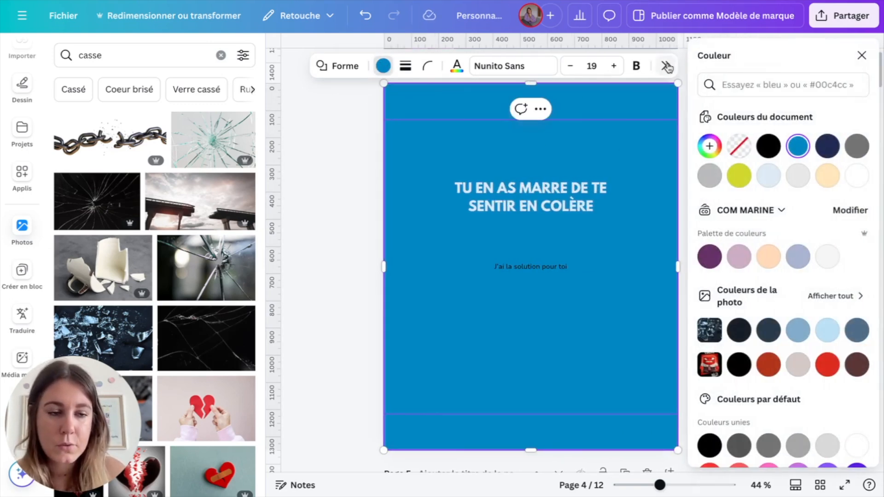
left_click(862, 56)
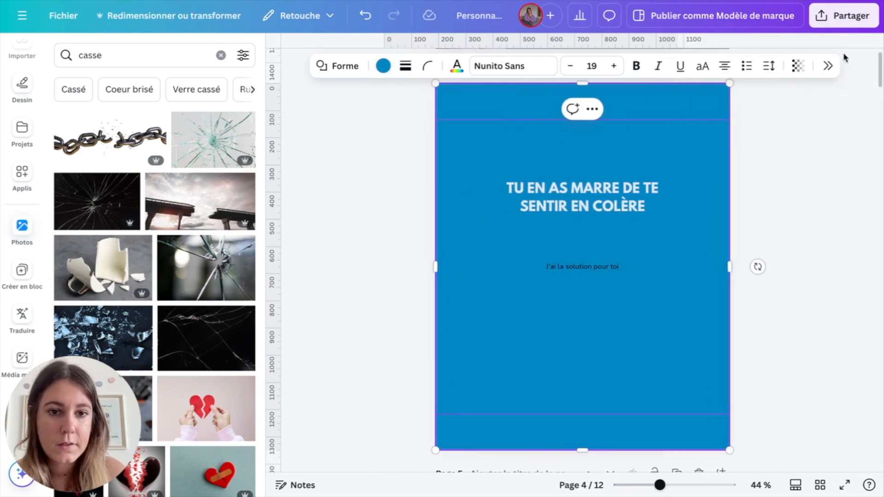
left_click(797, 70)
left_click_drag(825, 113, 776, 121)
left_click(594, 198)
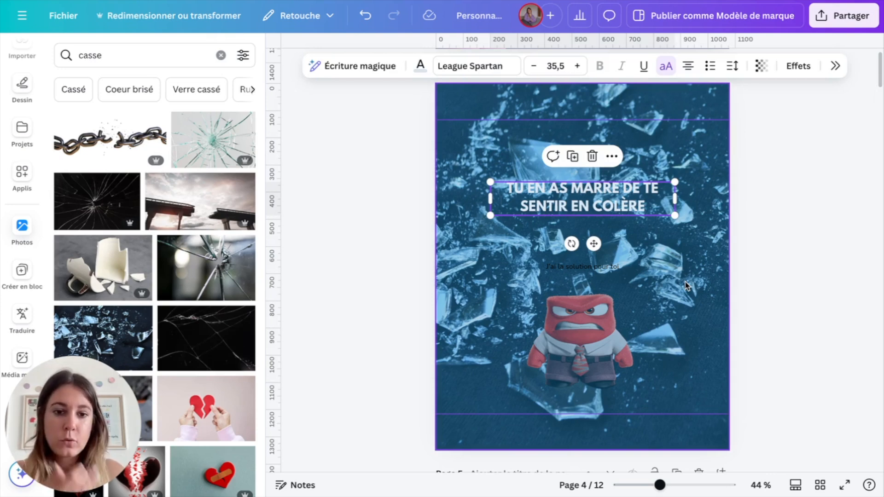
Step: Place "J'ai la solution pour toi" directly beneath the title and set it in Bree Serif at size 30,3
left_click_drag(581, 266, 580, 240)
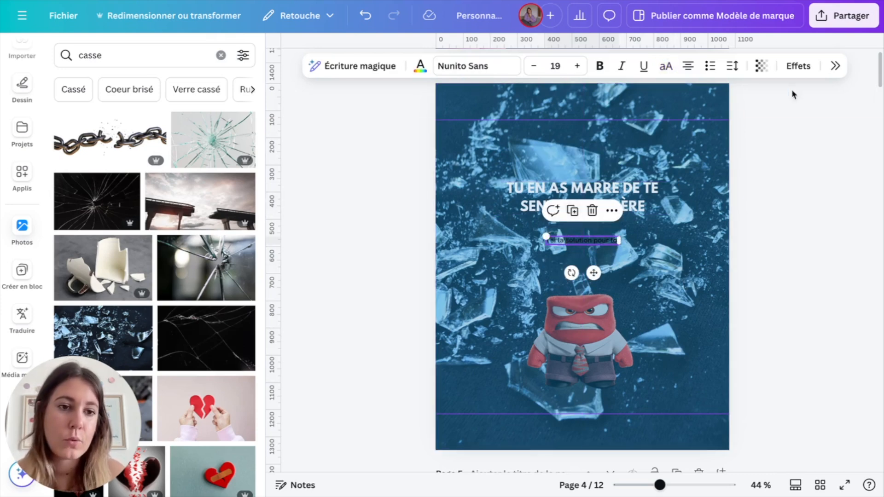
left_click(493, 67)
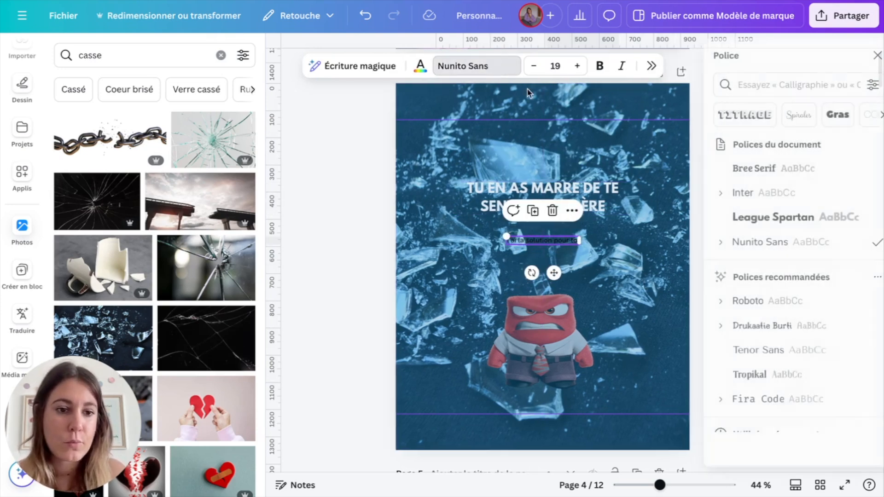
left_click(727, 168)
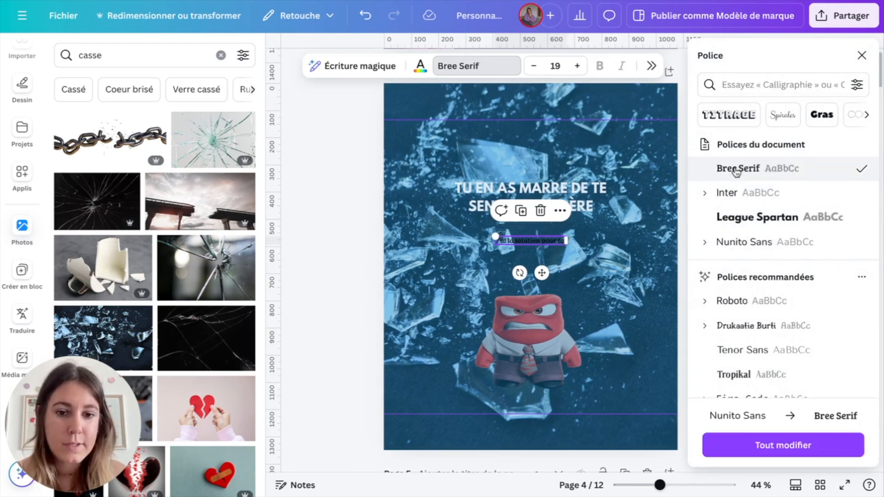
left_click_drag(495, 236, 473, 225)
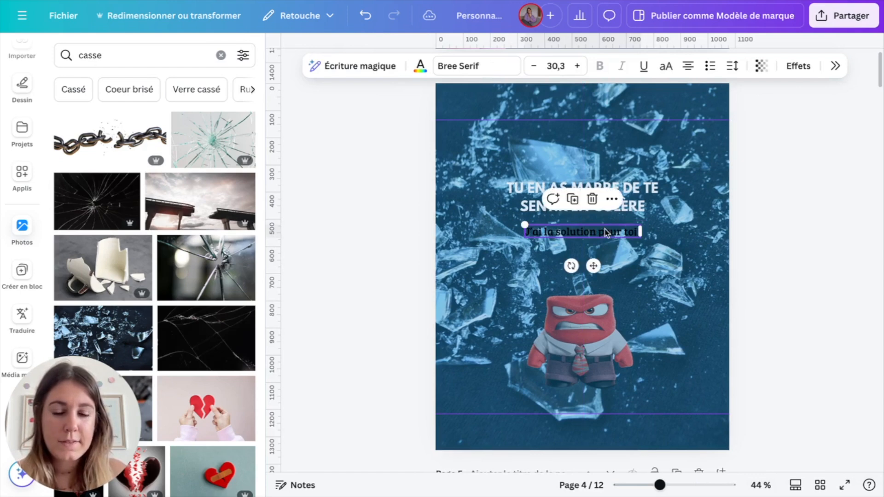
Step: Apply the Élévation text effect at intensity 100 to the "TU EN AS MARRE DE TE SENTIR EN COLÈRE" title
left_click(806, 238)
left_click(566, 193)
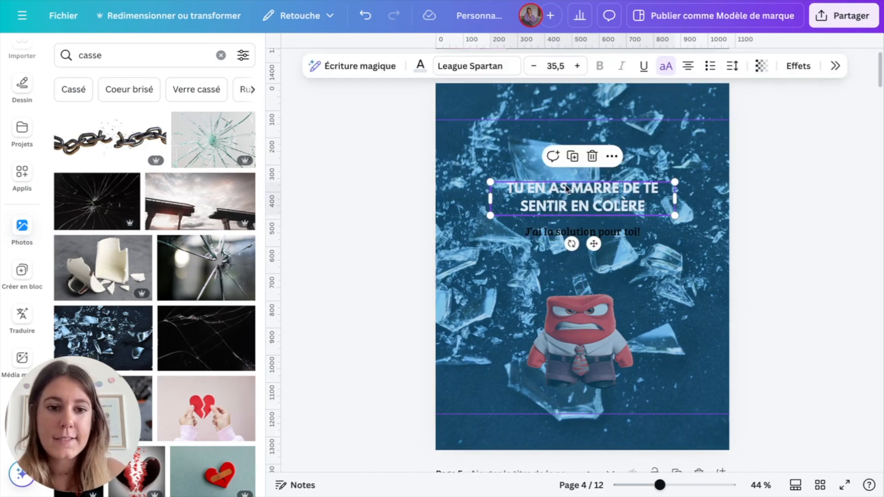
left_click(798, 66)
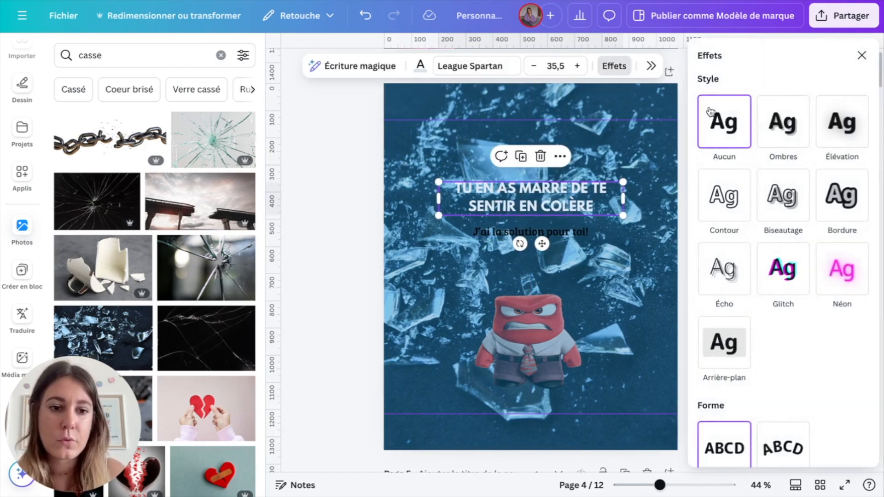
left_click(825, 137)
left_click_drag(743, 199, 881, 224)
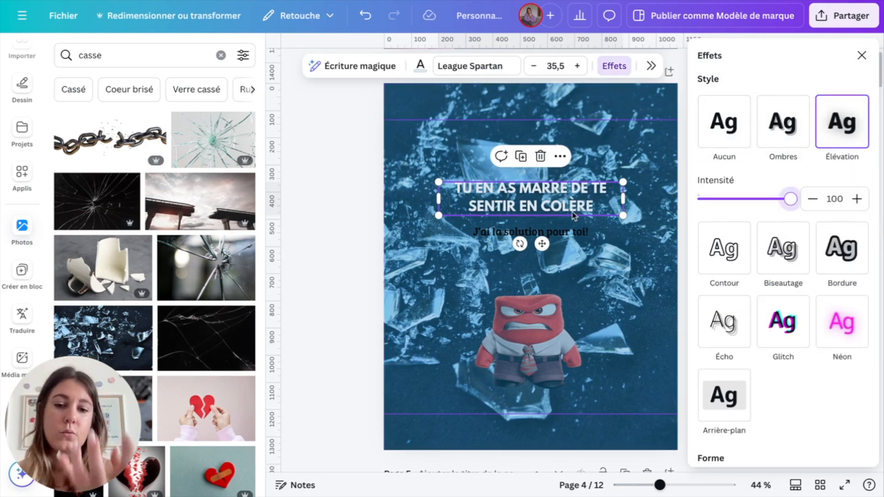
left_click(376, 215)
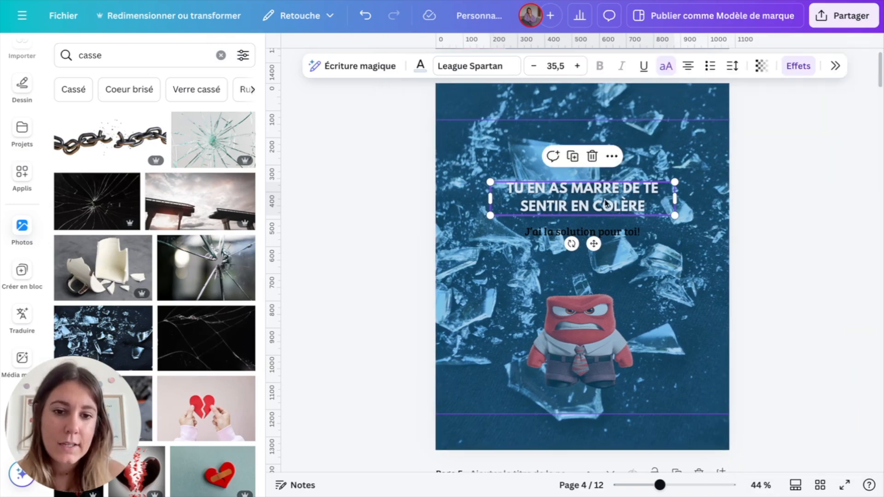
Step: Shift the title slightly lower and enlarge it to size 46 by stretching it towards both sides of the page
left_click_drag(575, 195, 574, 205)
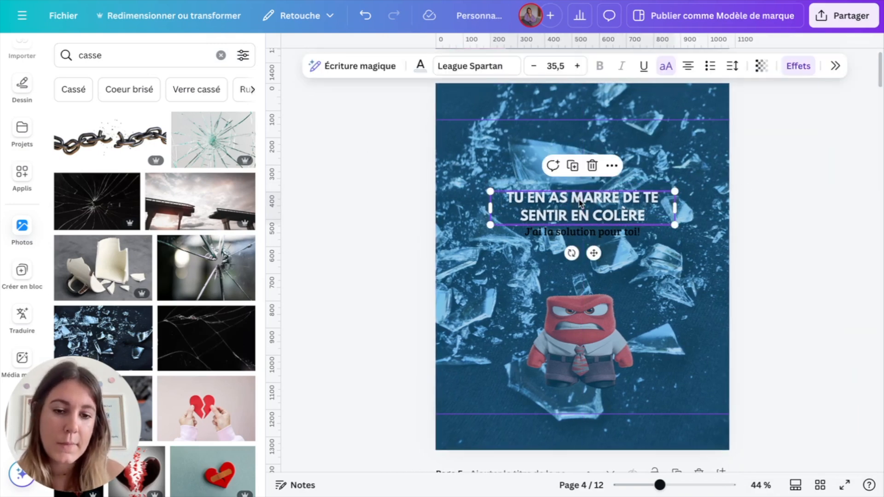
left_click(816, 286)
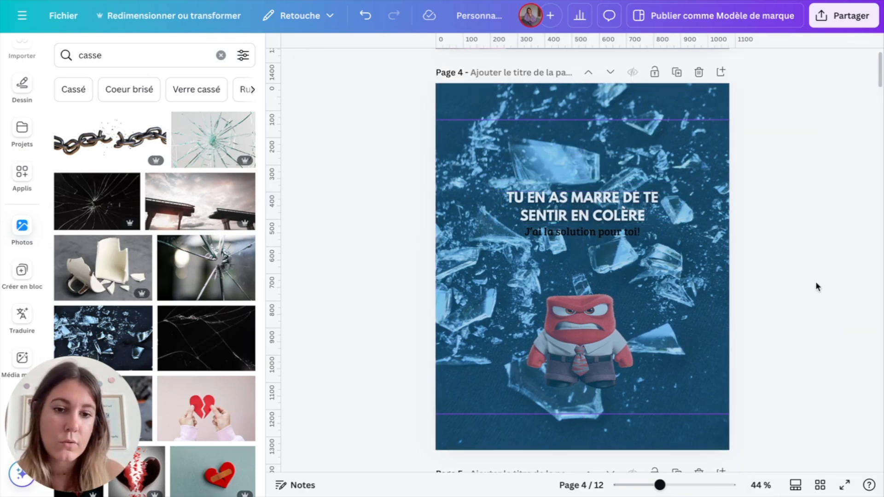
left_click(529, 218)
left_click_drag(488, 190, 460, 182)
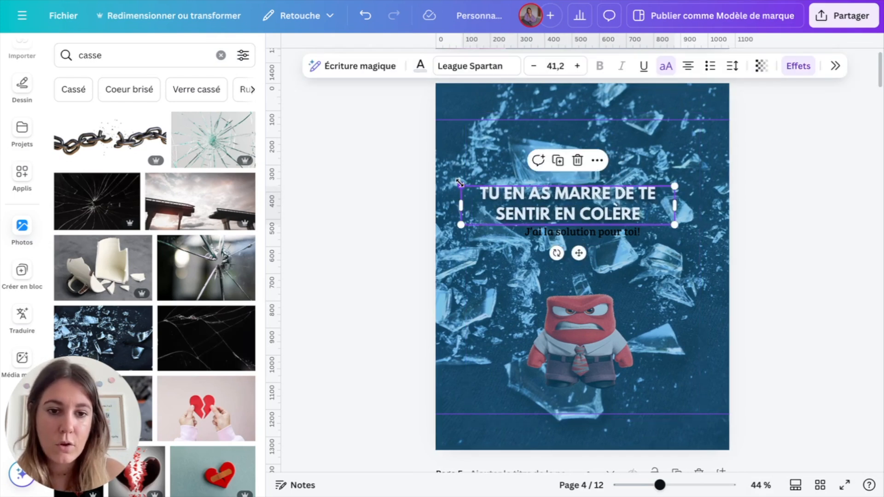
left_click_drag(676, 186, 703, 180)
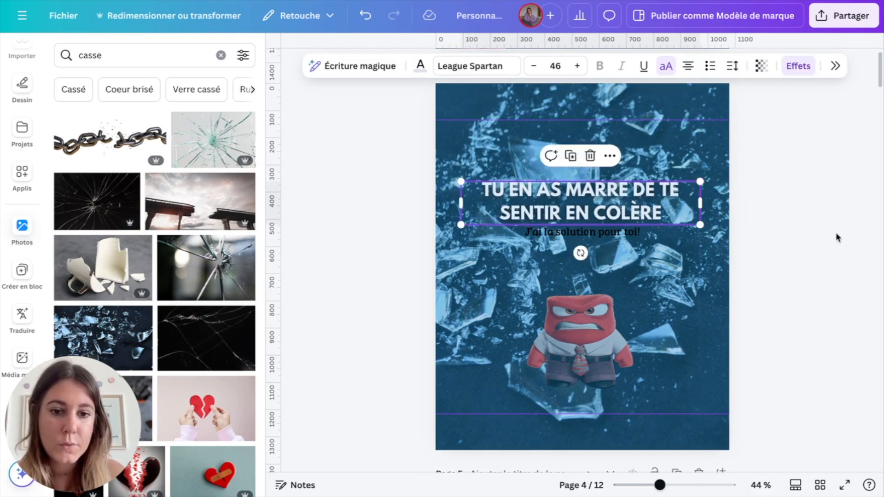
left_click(836, 235)
Step: Lower the "J'ai la solution pour toi!" subtitle to leave space beneath the title, keeping it centred on the page
left_click_drag(585, 238, 585, 252)
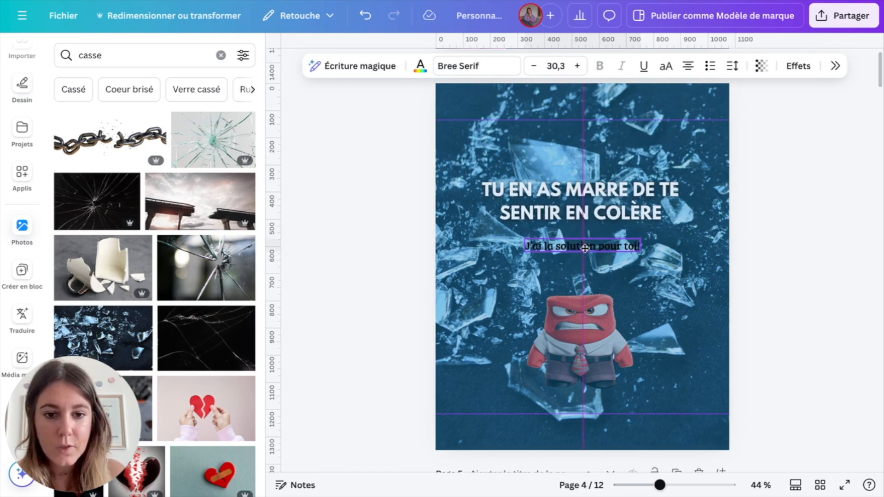
left_click(724, 228)
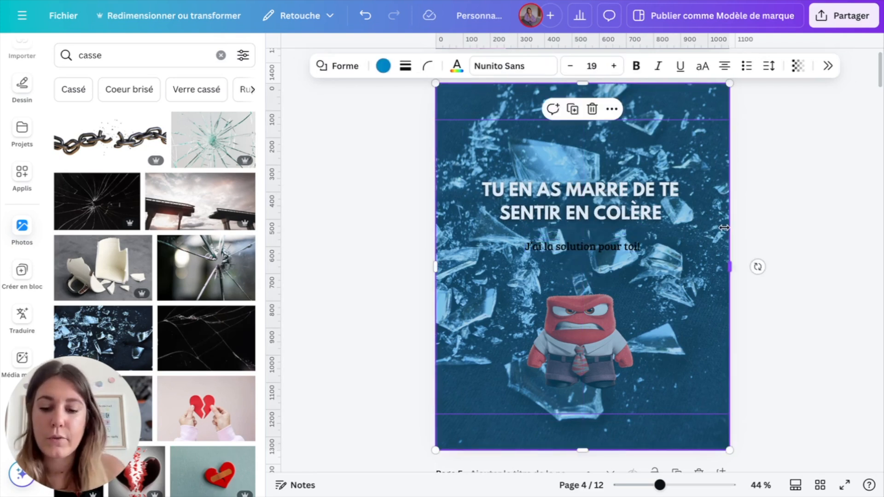
left_click(780, 223)
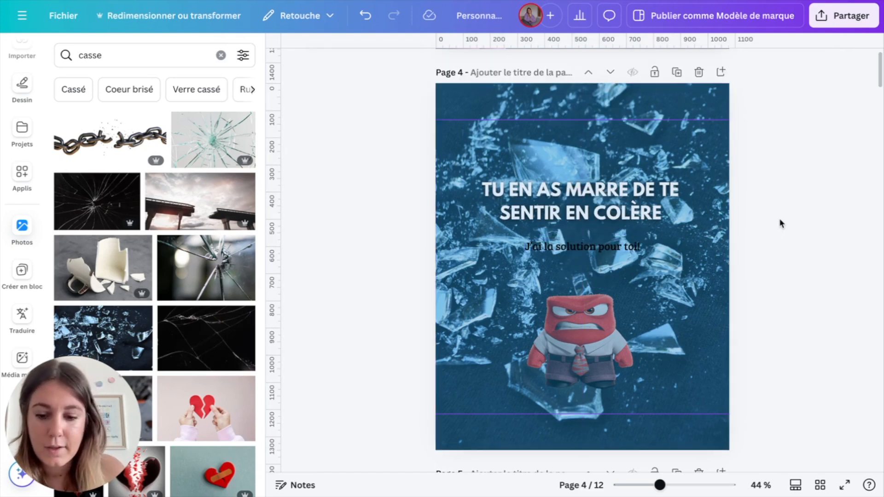
Step: Add a rectangle behind the word "COLÈRE" in the title and fill it with dark navy #202a53
key("r")
left_click_drag(596, 295, 663, 212)
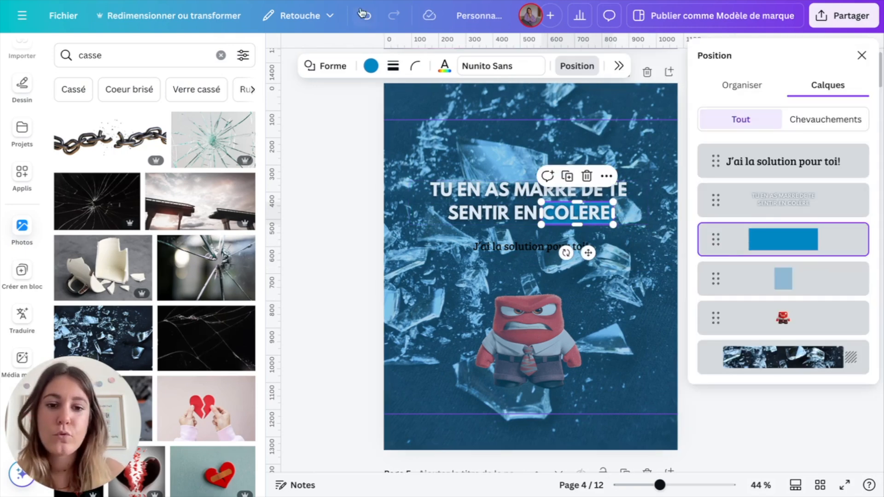
left_click(371, 66)
left_click(826, 147)
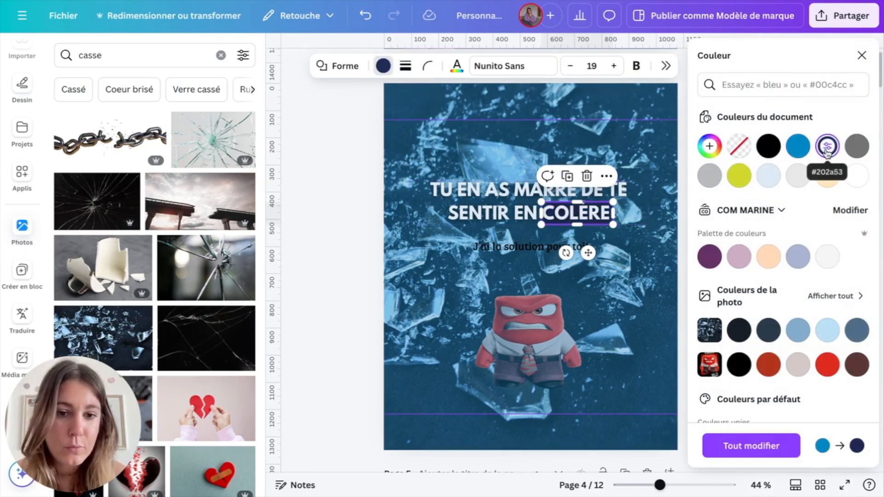
left_click(624, 208)
left_click(435, 261)
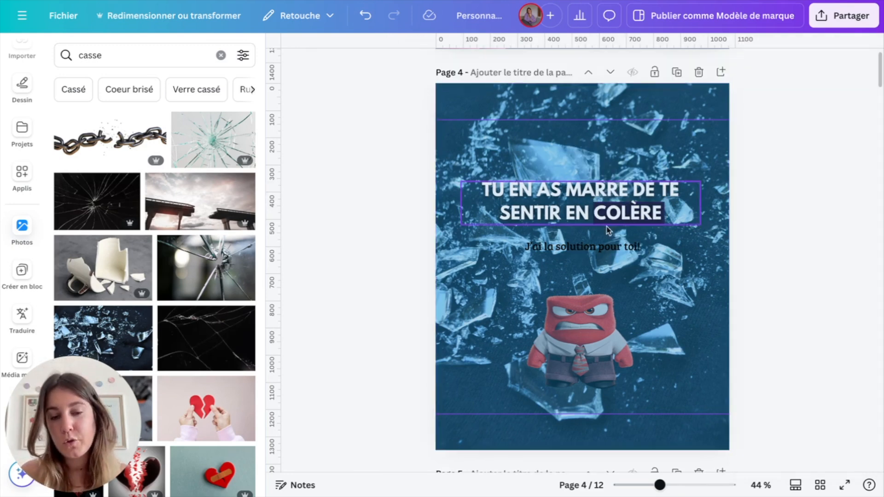
Step: Try the transparency value 65 on the full-page blue overlay and bring it back down to a lower value
left_click(711, 265)
left_click(798, 65)
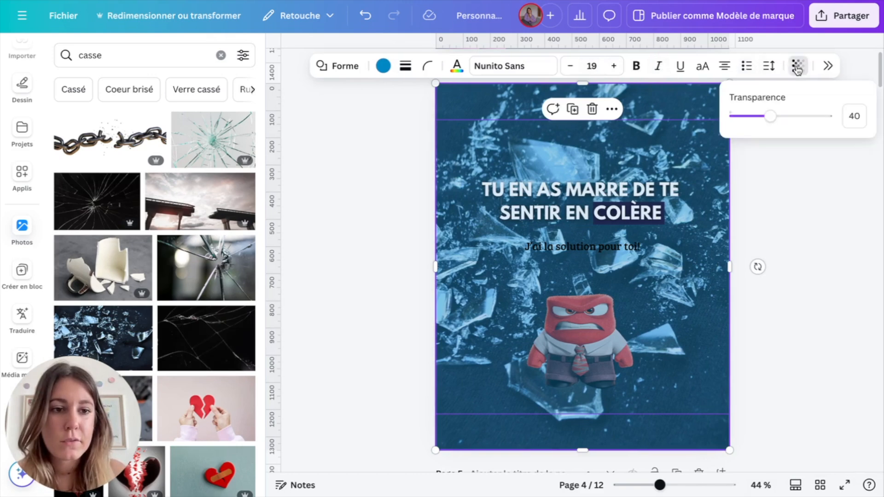
left_click_drag(767, 116, 792, 119)
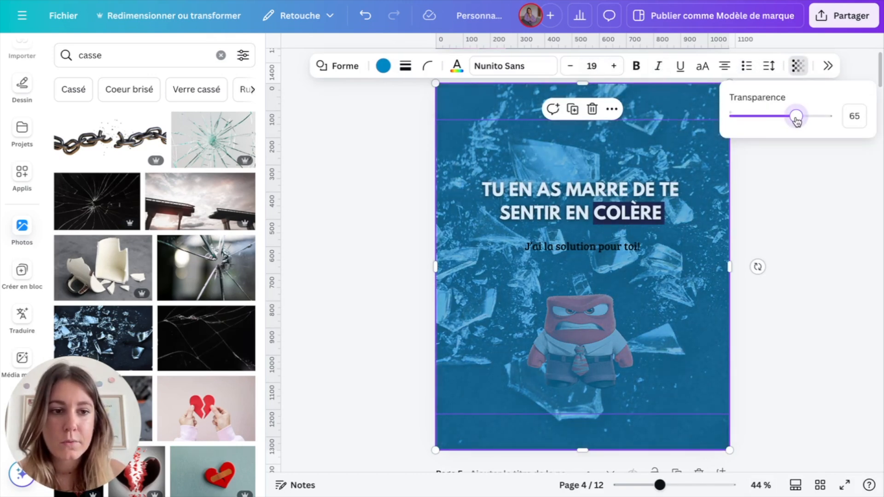
mouse_move(793, 121)
left_mouse_down()
mouse_move(725, 125)
mouse_move(777, 121)
left_mouse_up()
left_click(811, 227)
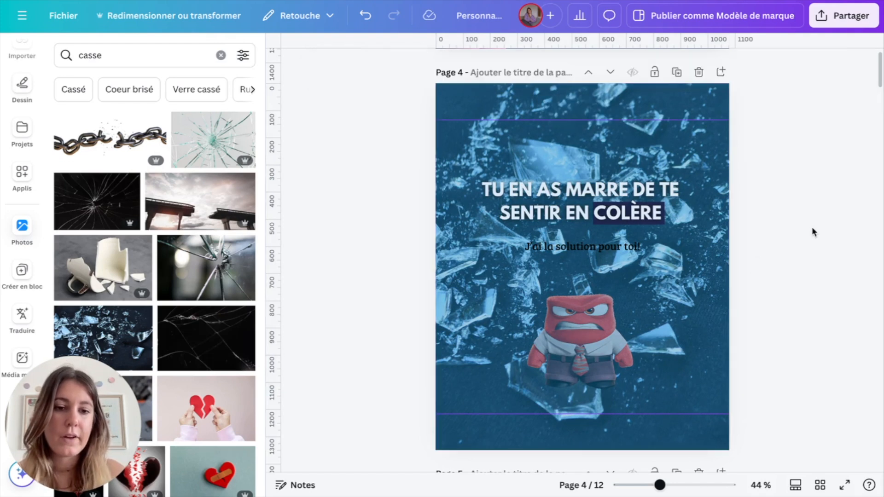
Step: Enlarge the "J'ai la solution pour toi!" subtitle to size 34,7 and centre it just beneath the title
left_click(576, 251)
left_click(518, 238)
left_click(536, 247)
left_click_drag(524, 239, 506, 234)
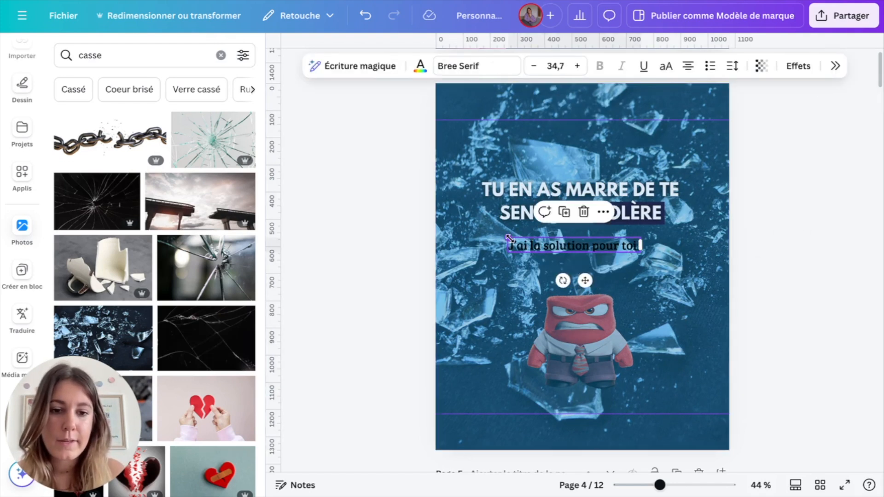
left_click_drag(584, 280, 591, 276)
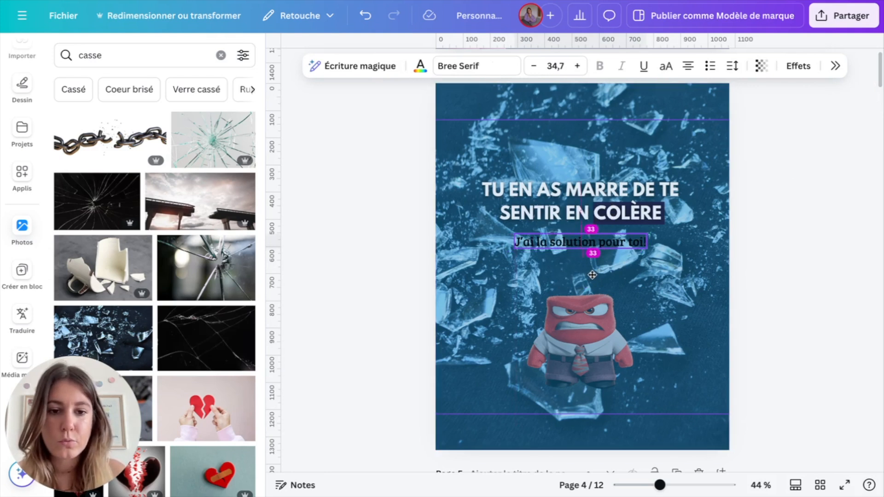
left_click(412, 276)
Step: Recolour the subtitle in a pale colour from the document palette and apply the Élévation effect at intensity 100
left_click(551, 258)
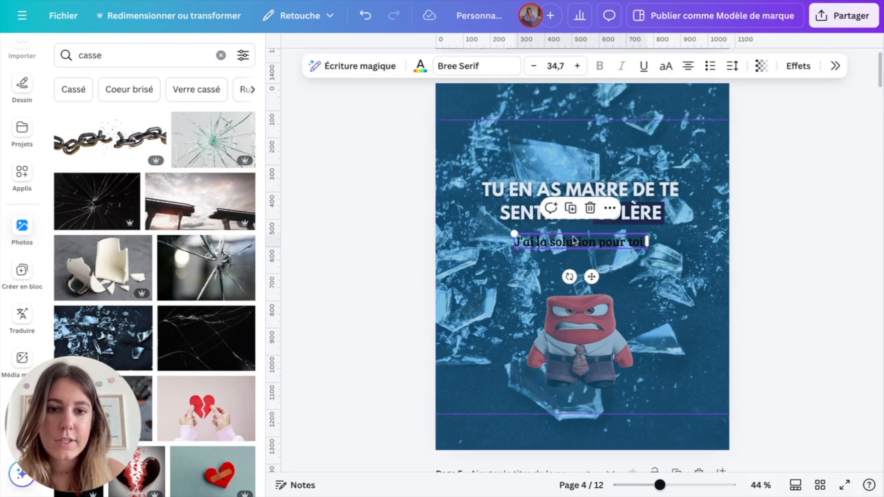
left_click(420, 65)
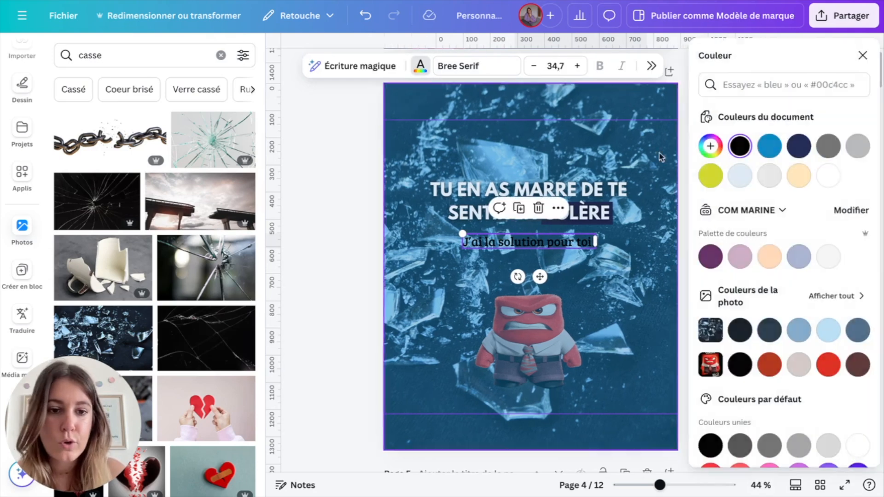
left_click(740, 176)
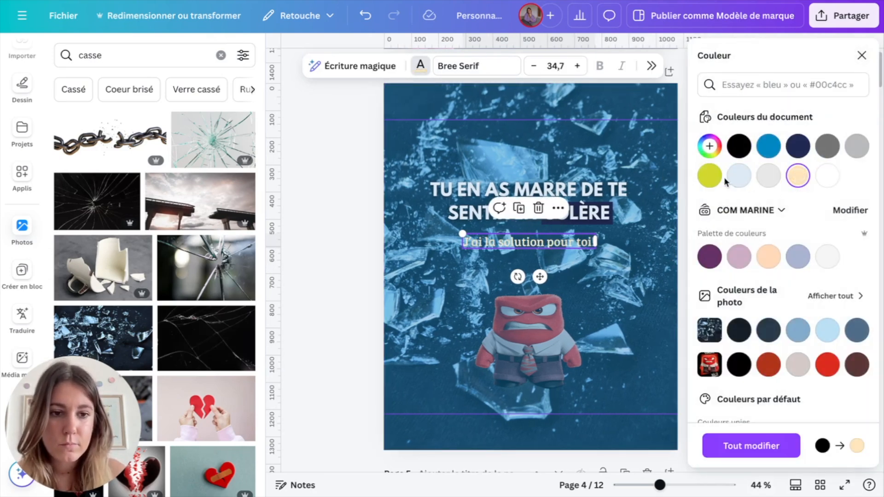
left_click(651, 66)
left_click(825, 134)
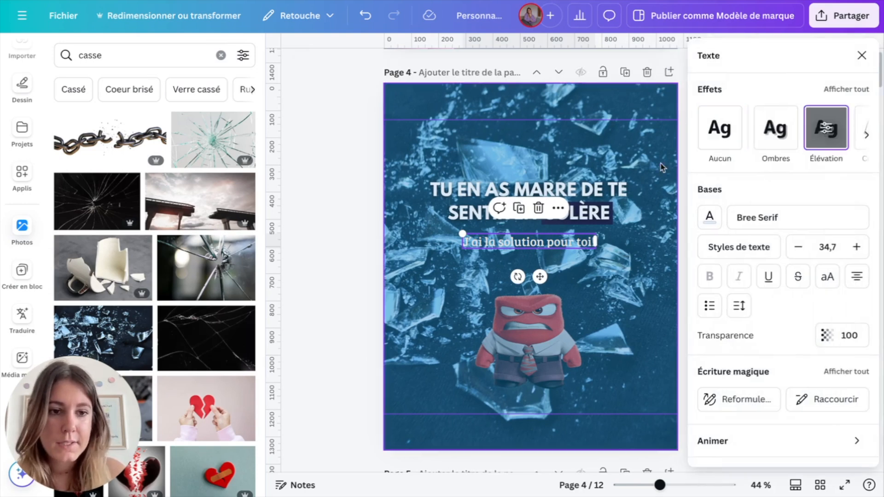
left_click_drag(746, 112, 882, 121)
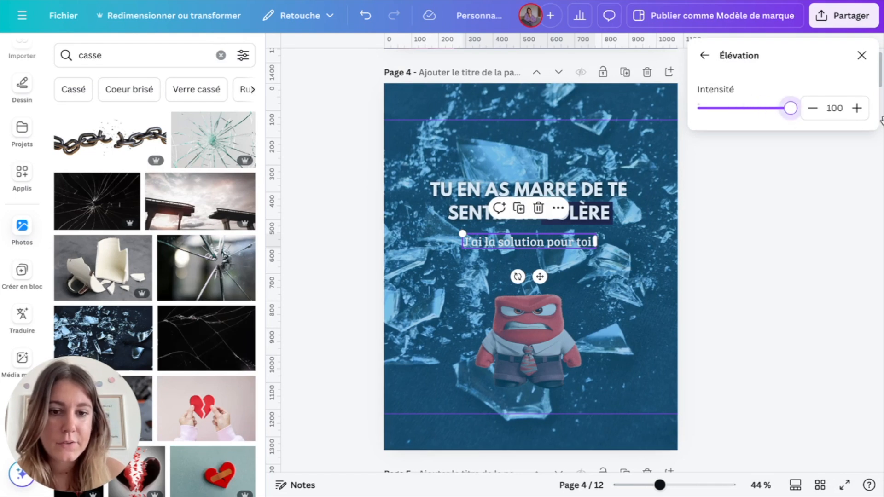
left_click(759, 227)
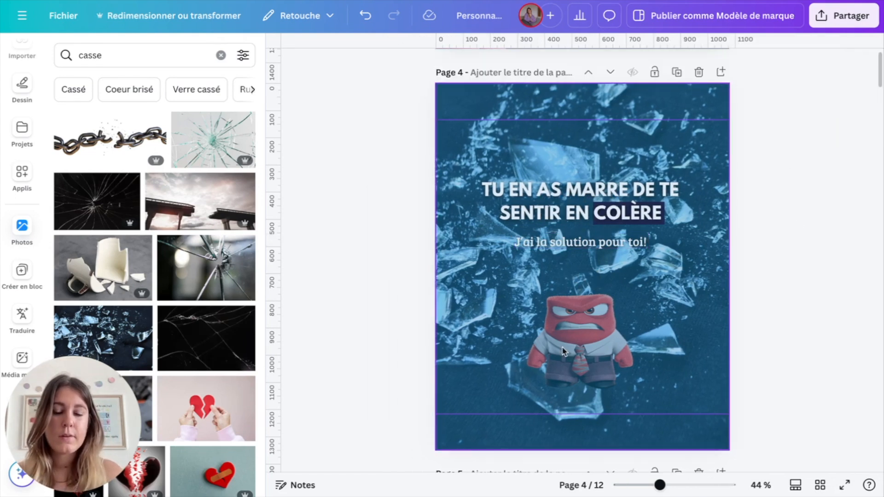
Step: Send the semi-transparent blue overlay to the back so that it sits behind the red angry character
right_click(564, 352)
mouse_move(608, 308)
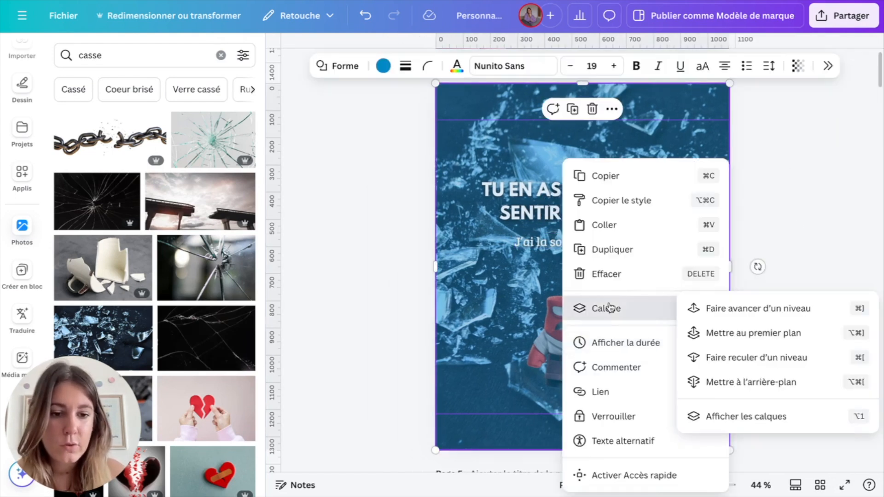
left_click(714, 381)
Step: Enlarge the red angry character and centre it beneath the subtitle in the lower half of page 4
left_click_drag(580, 334, 580, 357)
left_click_drag(651, 280, 690, 225)
left_click_drag(566, 363, 557, 369)
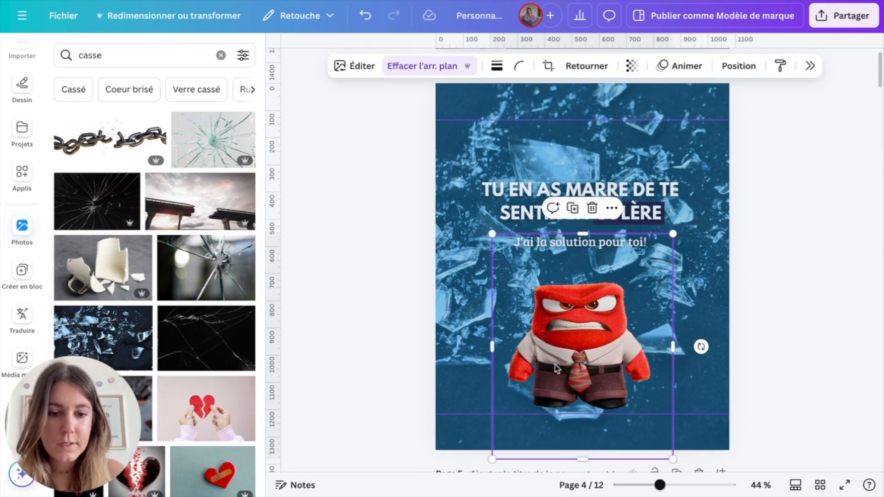
left_click(863, 280)
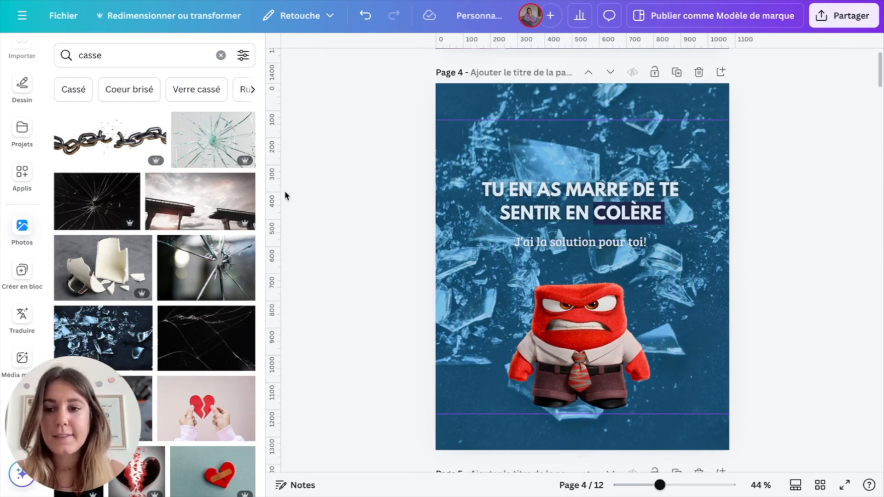
Step: Search the elements for "shadow" and add the soft black oval shadow illustration to page 4
left_click(89, 54)
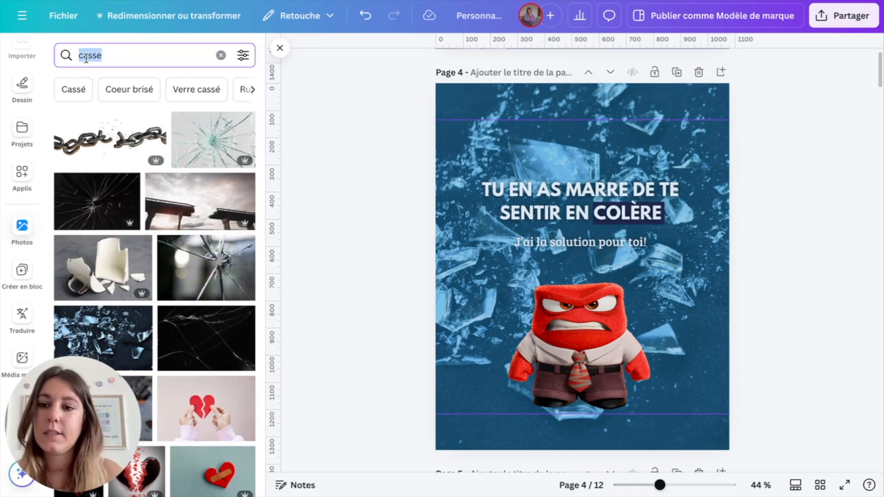
scroll(21, 184, "up", 5)
left_click(19, 106)
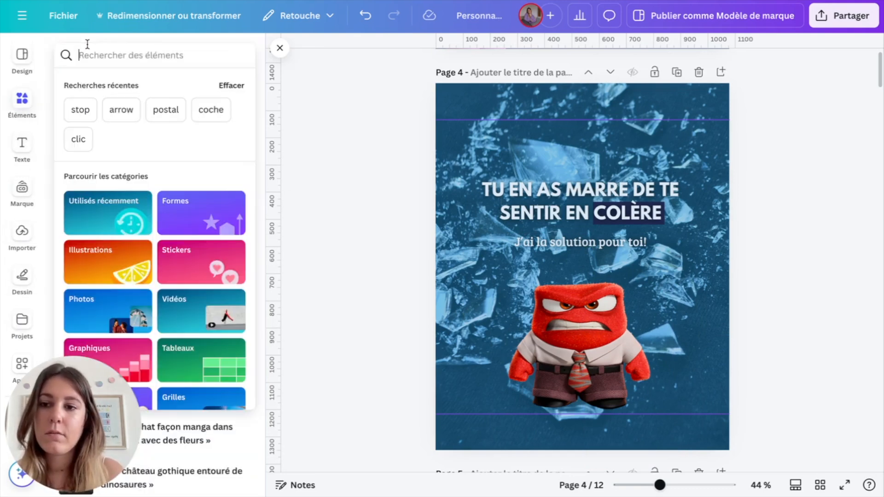
left_click(89, 54)
type("shadow")
key("Return")
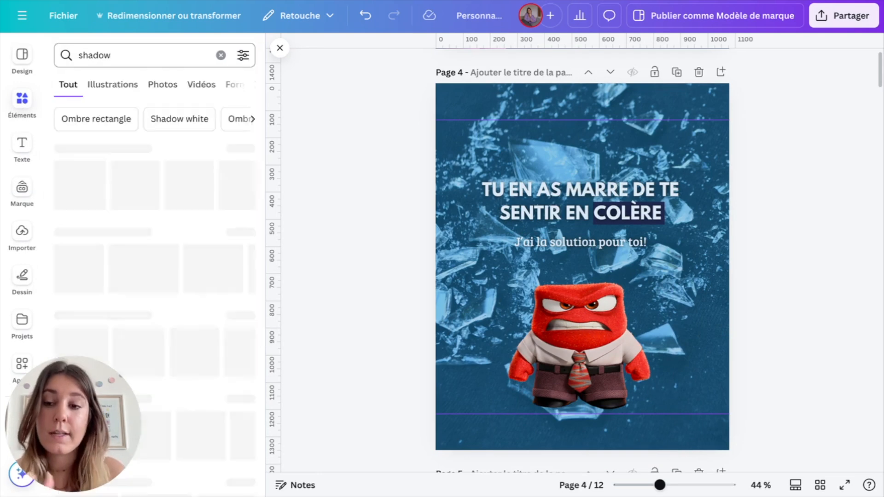
left_click(127, 186)
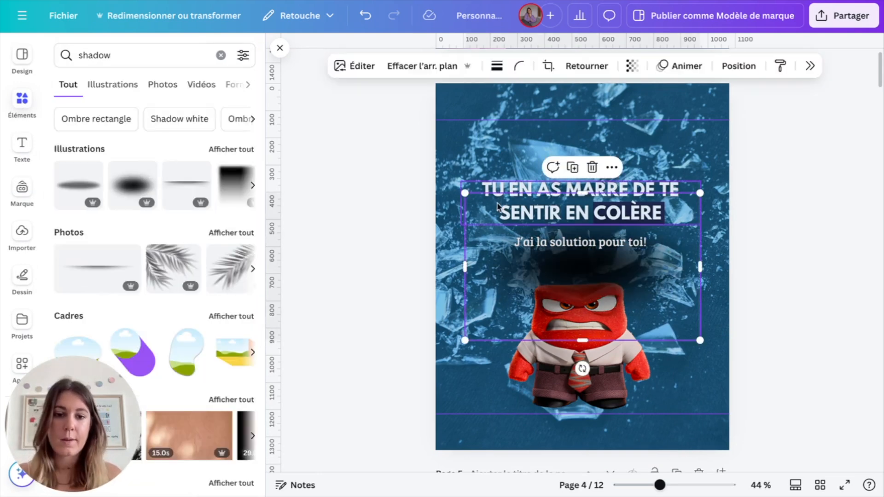
Step: Enlarge the shadow beyond the page's width and centre it on the title and subtitle area
left_click_drag(599, 272, 562, 215)
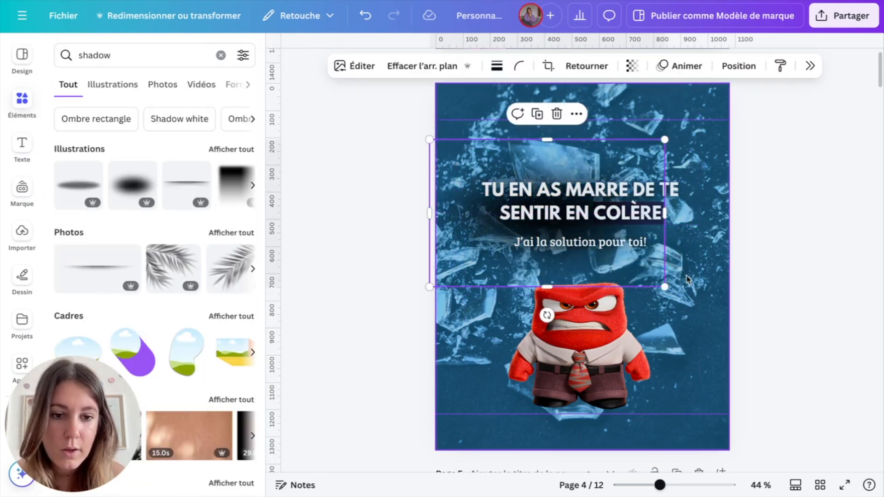
left_click_drag(664, 286, 776, 354)
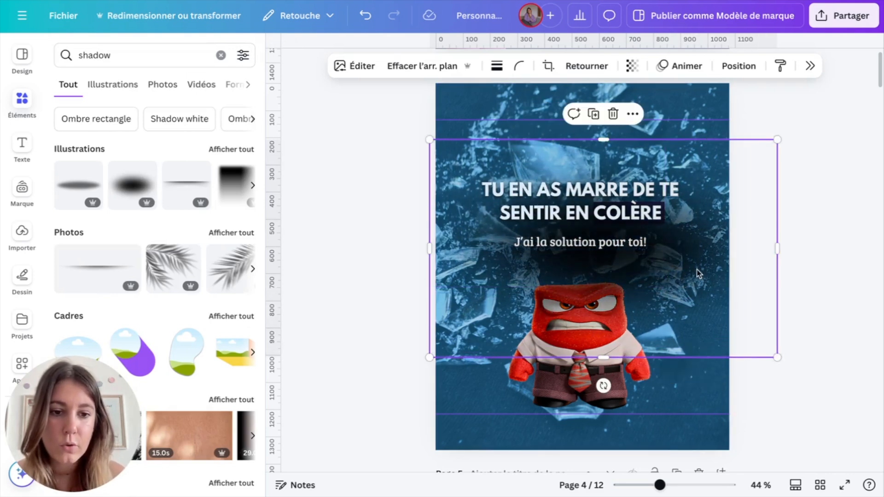
left_click_drag(700, 275, 679, 260)
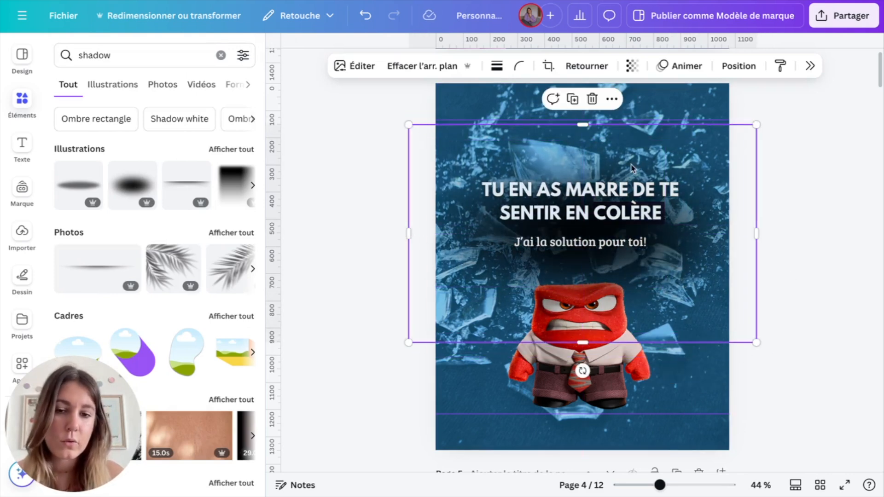
Step: Slightly enlarge the shadow, shift it upward around the title and set its transparency to 40
left_click_drag(404, 122, 388, 113)
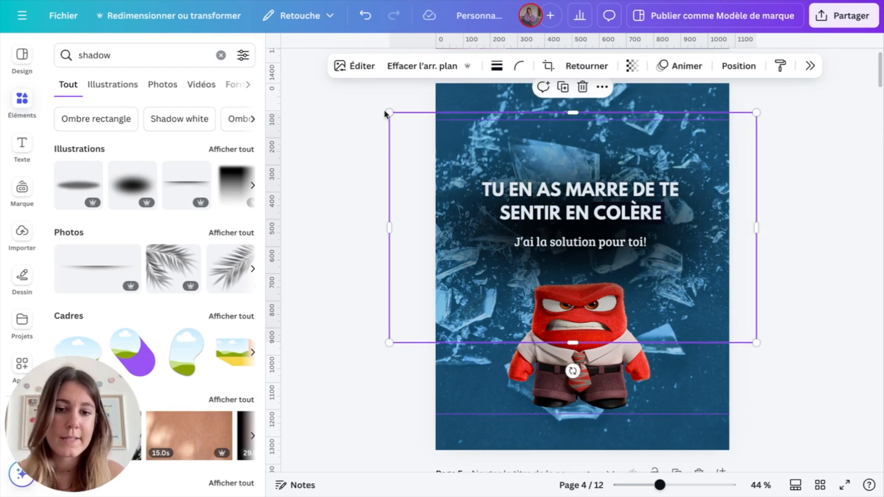
left_click_drag(666, 296, 666, 288)
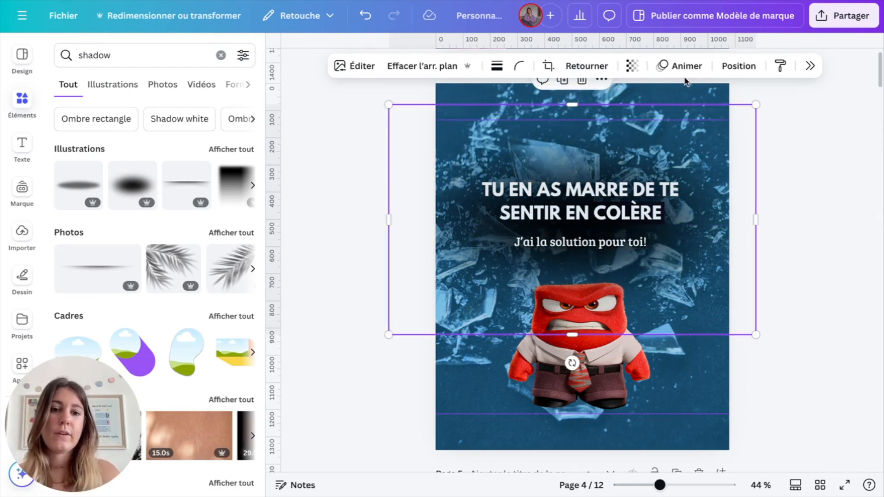
left_click(632, 66)
left_click_drag(666, 116, 605, 118)
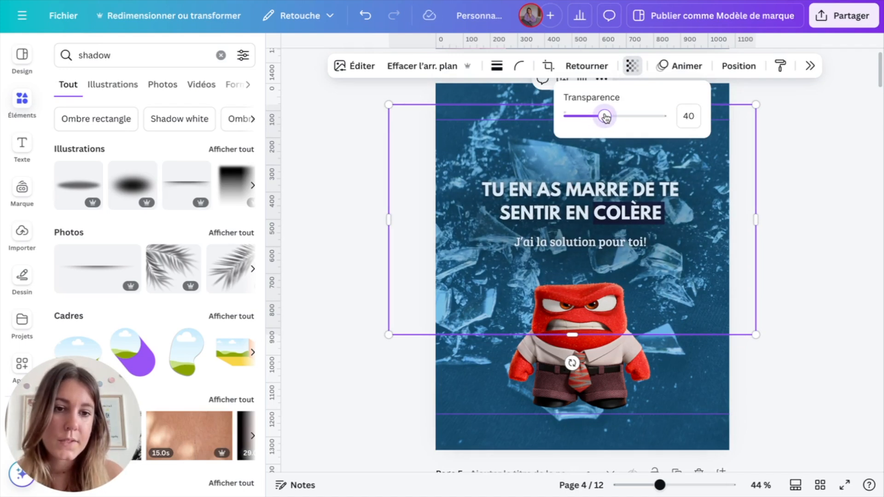
left_click_drag(608, 118, 607, 118)
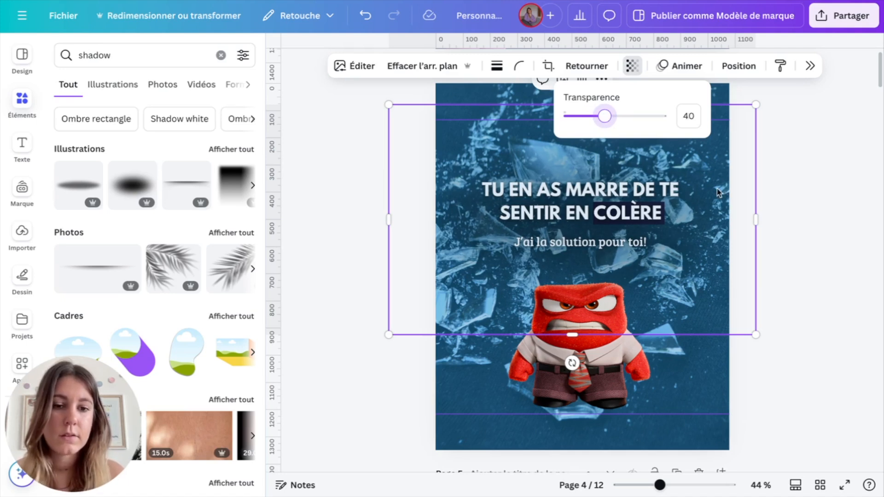
left_click(780, 232)
left_click(779, 232)
Step: Select the dark rectangle behind "COLÈRE" from page 4's layers and recolour it with the document's bright blue
left_click(638, 277)
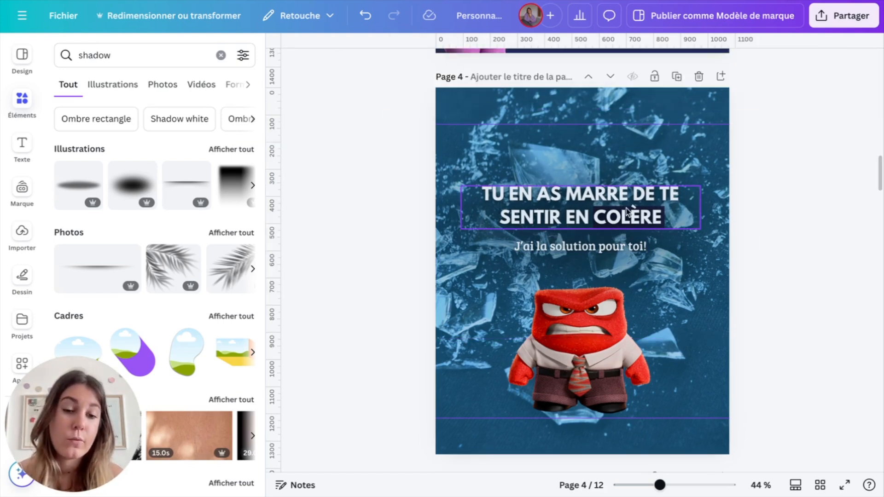
left_click(608, 215)
right_click(649, 220)
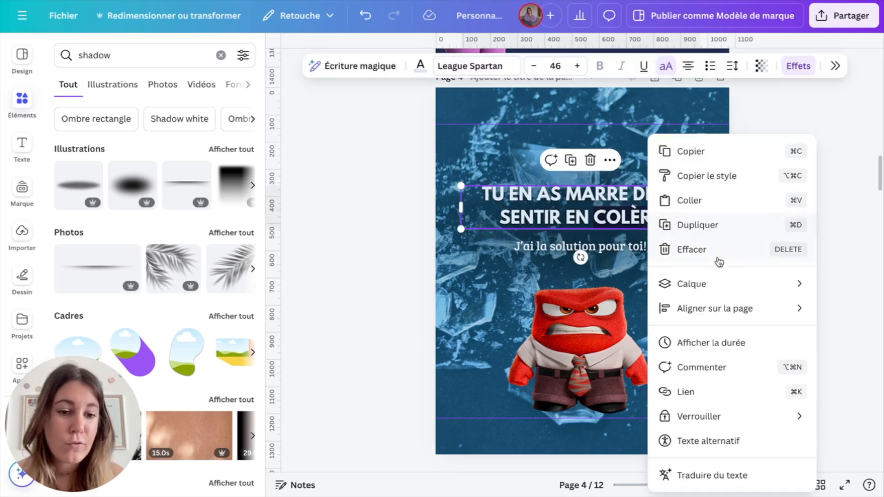
mouse_move(716, 284)
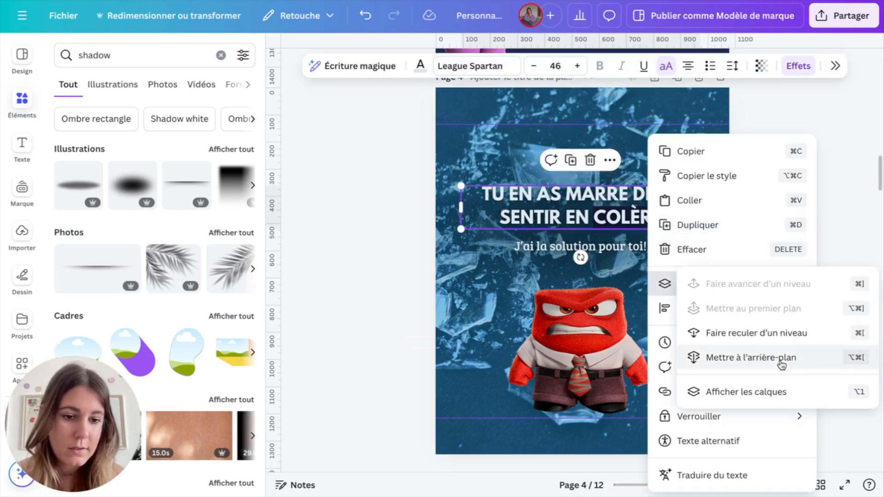
left_click(746, 392)
left_click(790, 291)
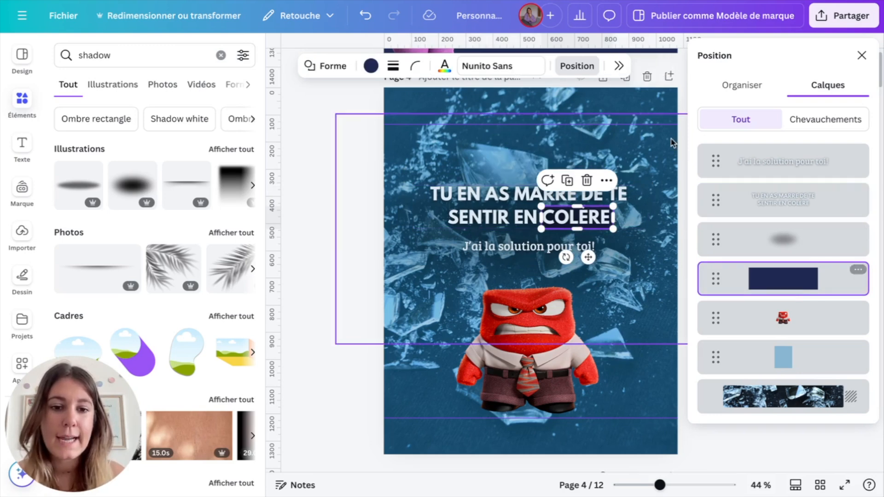
left_click(371, 66)
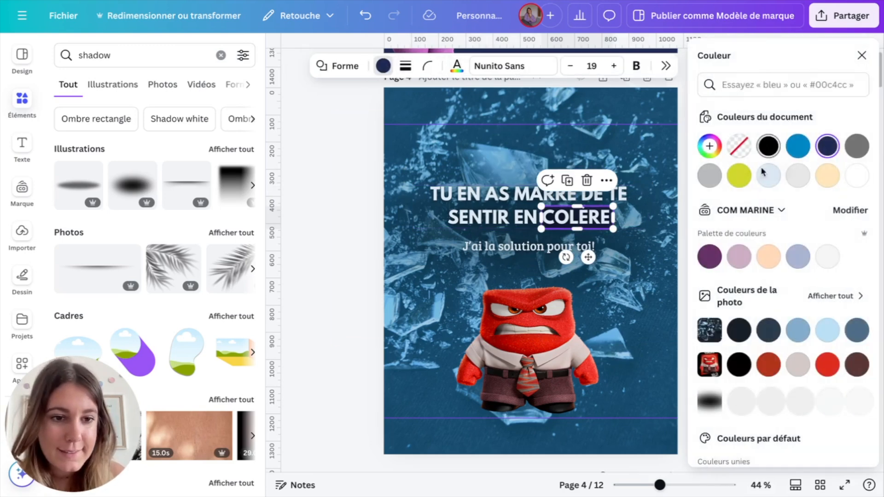
left_click(739, 175)
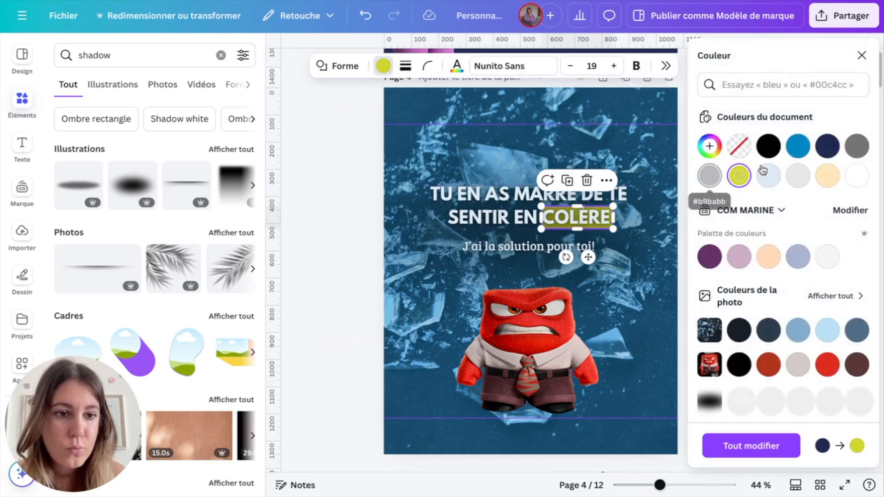
left_click(799, 146)
left_click(828, 176)
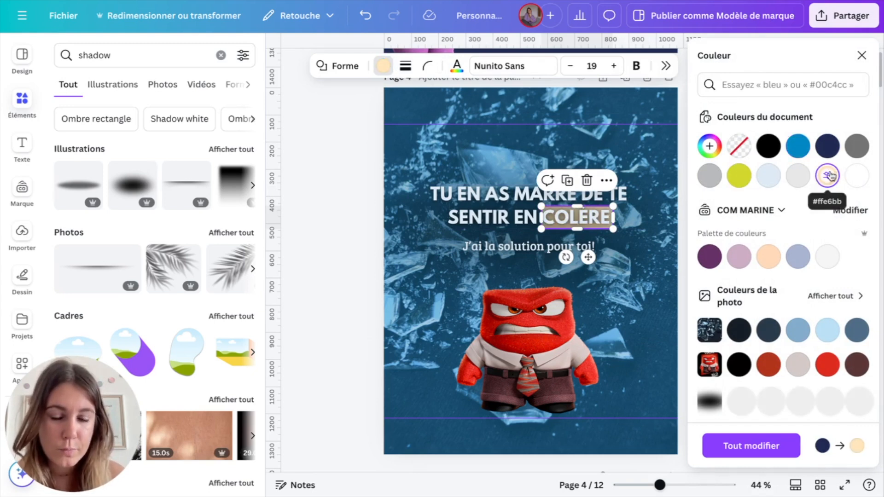
left_click(797, 145)
left_click(344, 252)
Step: Remove the background from the blue-haired character's image on page 5 and leave the background eraser
left_click(356, 250)
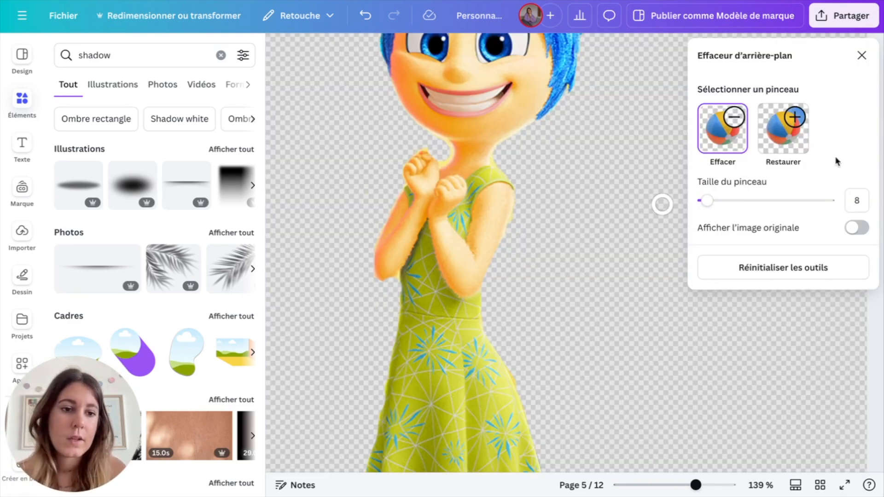
left_click(862, 55)
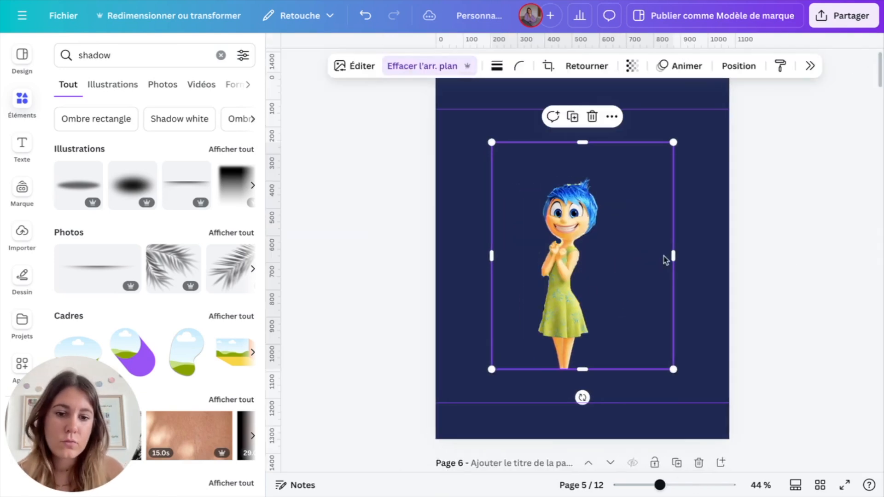
left_click(808, 274)
Step: Move the blue-haired character to the lower-right corner of page 5 and flip it horizontally
left_click_drag(585, 268, 671, 335)
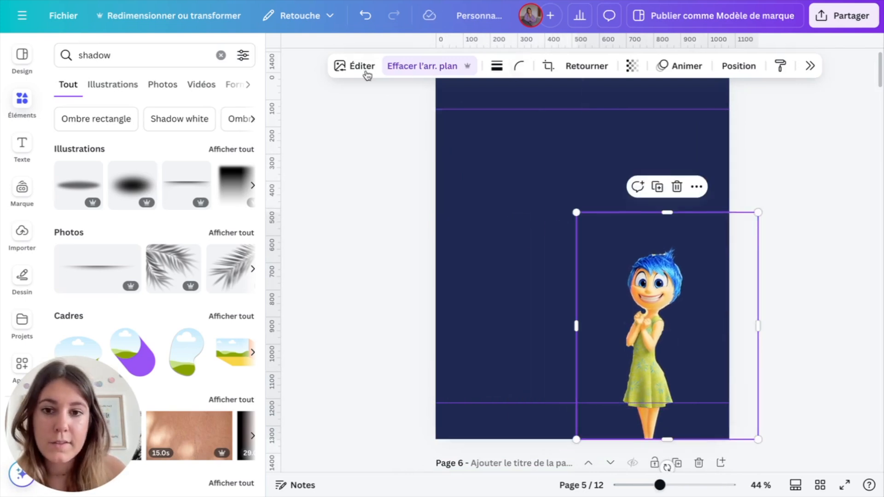
left_click(578, 69)
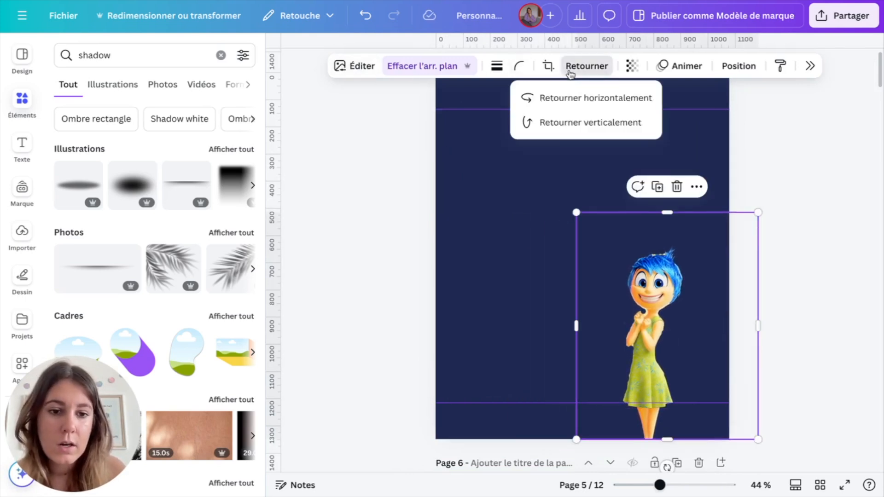
left_click(599, 99)
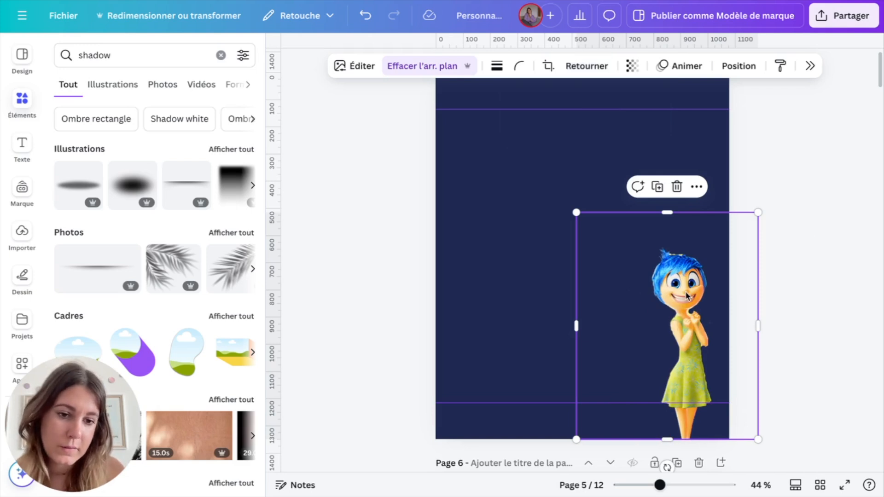
left_click(806, 287)
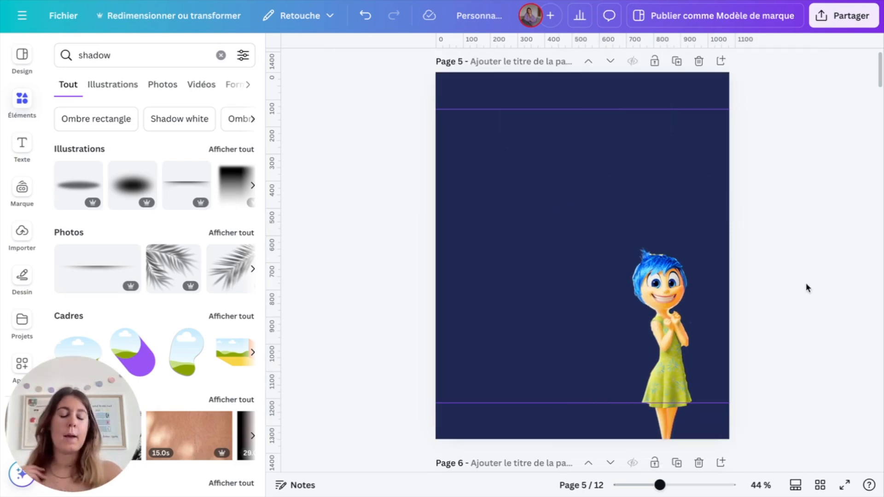
Step: Apply the document's bright blue to page 5's background and copy its hex code, #0387C4
left_click(491, 246)
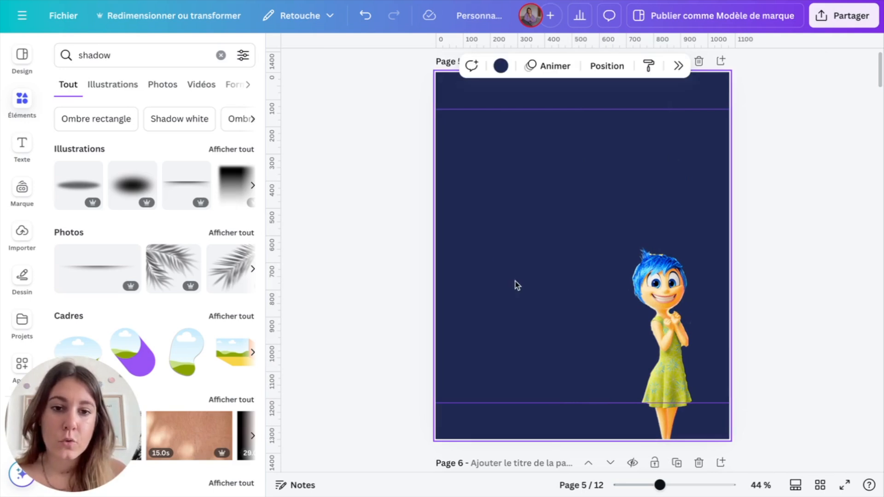
left_click(501, 66)
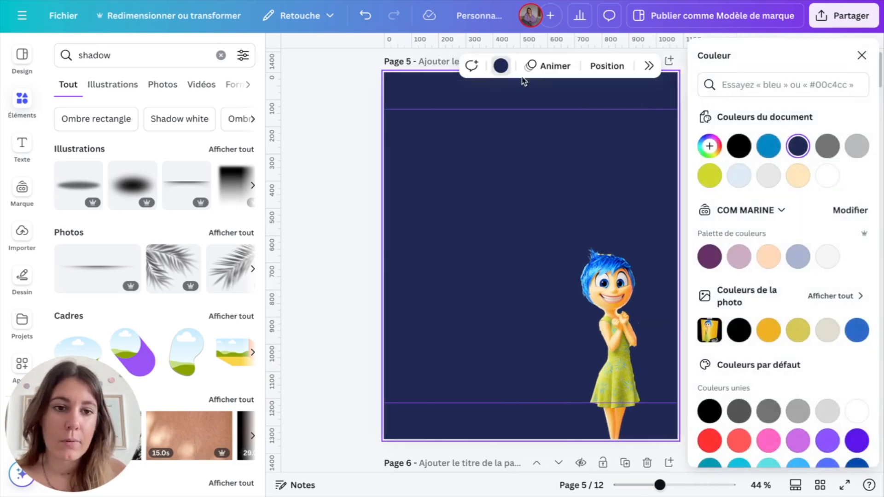
left_click(797, 146)
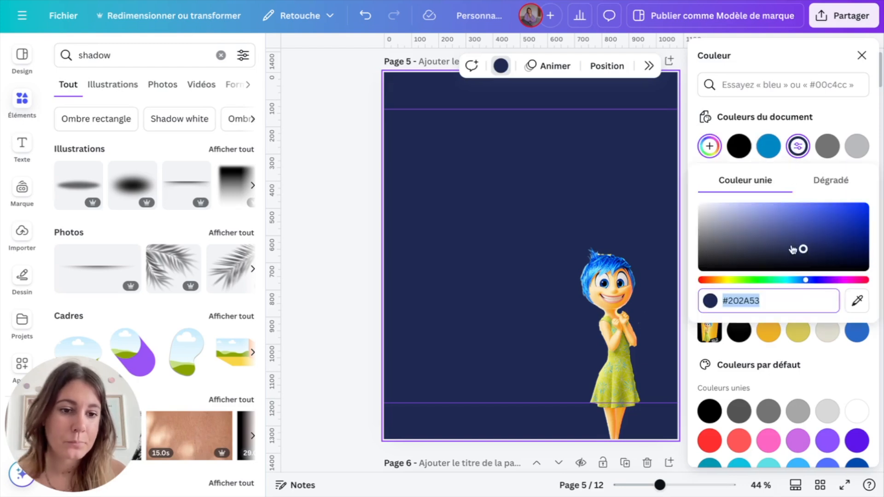
left_click(825, 182)
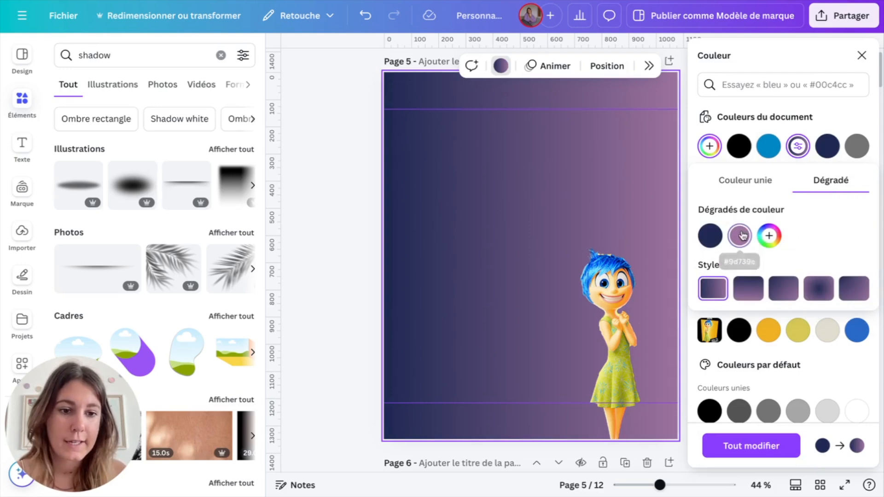
left_click(739, 235)
left_click(737, 374)
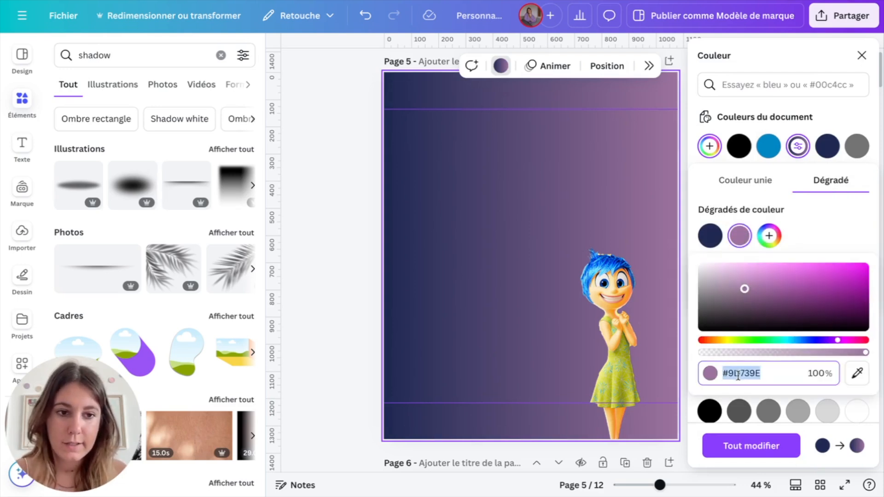
left_click(757, 153)
left_click(767, 151)
key("ctrl+c")
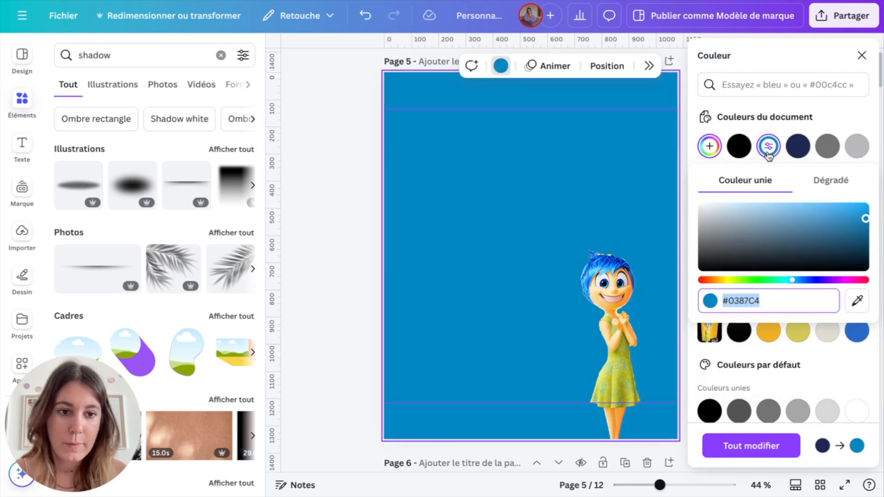
Step: Fill page 5's background with a gradient from dark navy #202A53 to the copied blue #0387C4
left_click(800, 146)
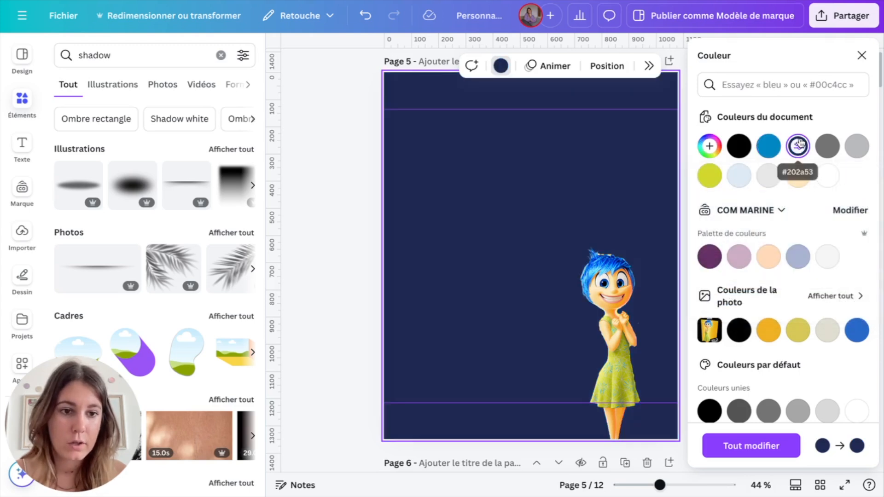
left_click(797, 146)
left_click(825, 182)
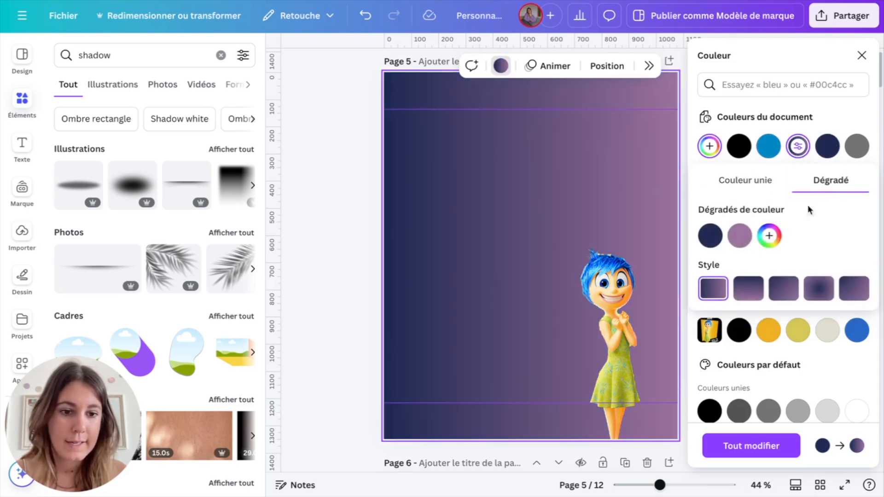
left_click(739, 236)
left_click(733, 373)
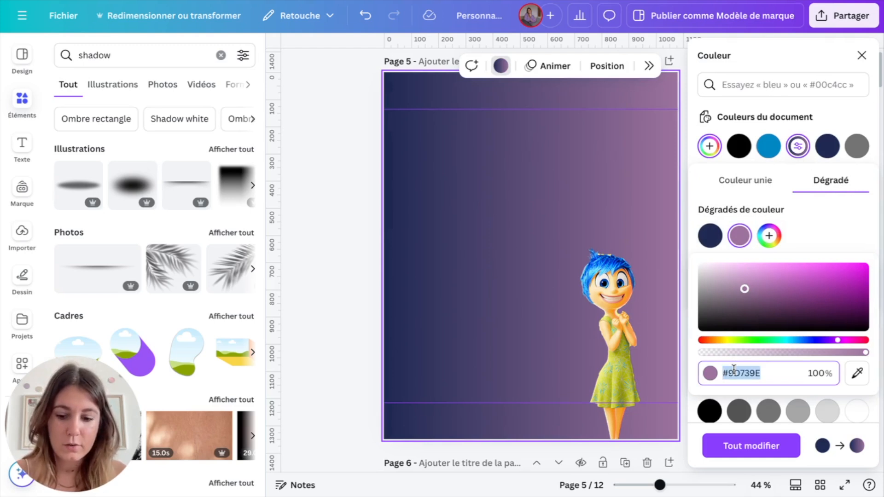
key("ctrl+v")
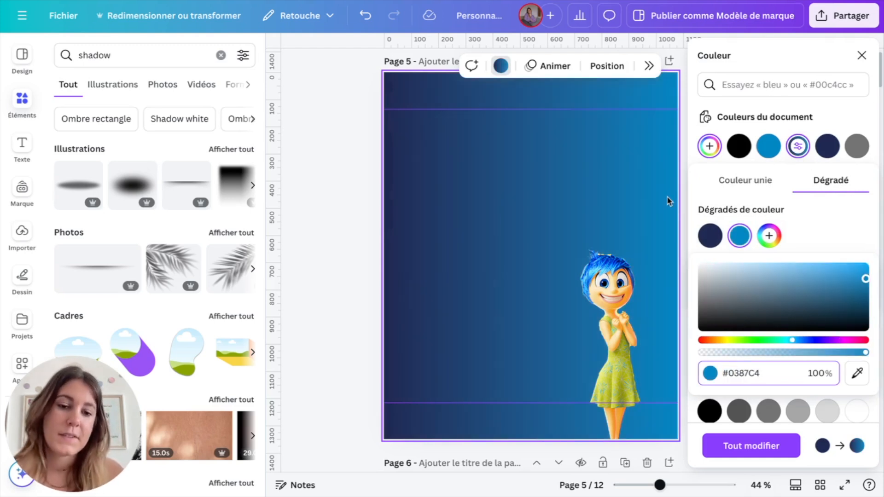
key("Escape")
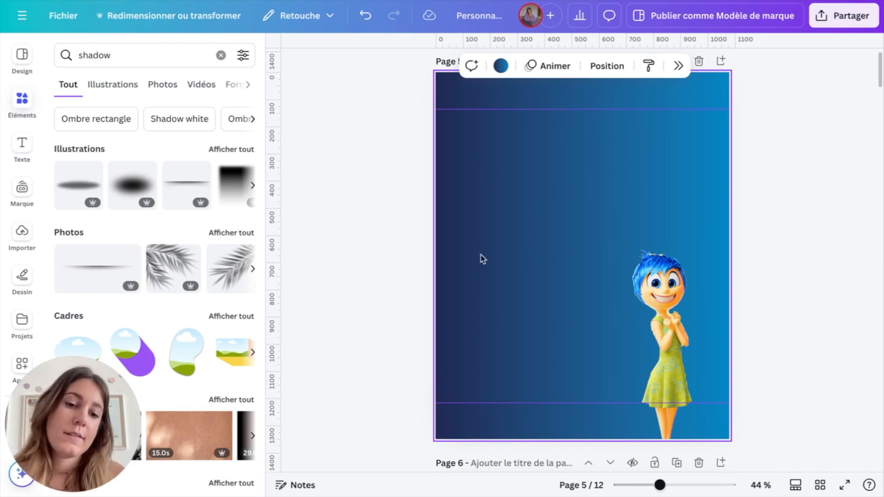
scroll(485, 282, "up", 15)
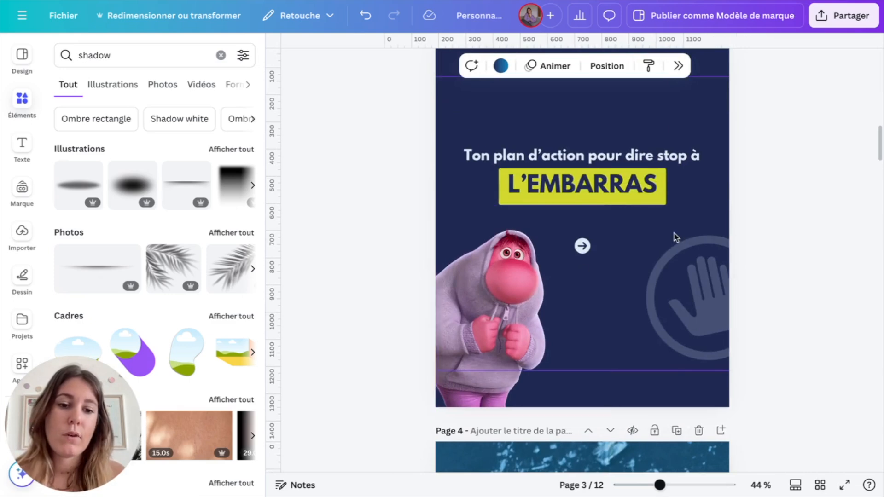
scroll(674, 237, "down", 15)
scroll(675, 237, "up", 1)
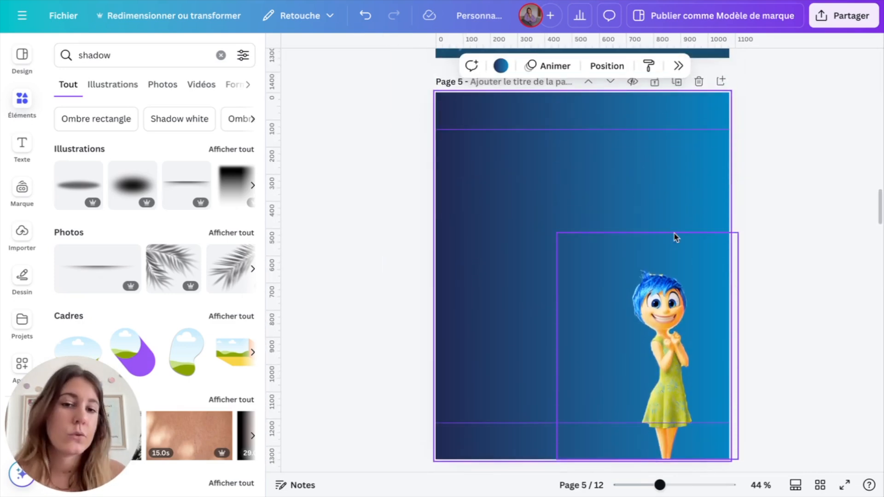
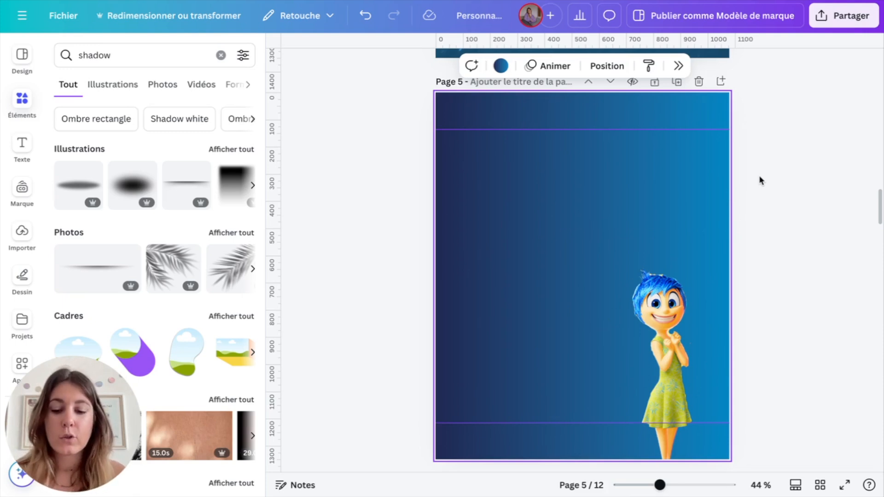
Step: Add the text "Es-tu une personne joyeuse ?" in the upper part of page 5, enlarged to size 31,5
key("t")
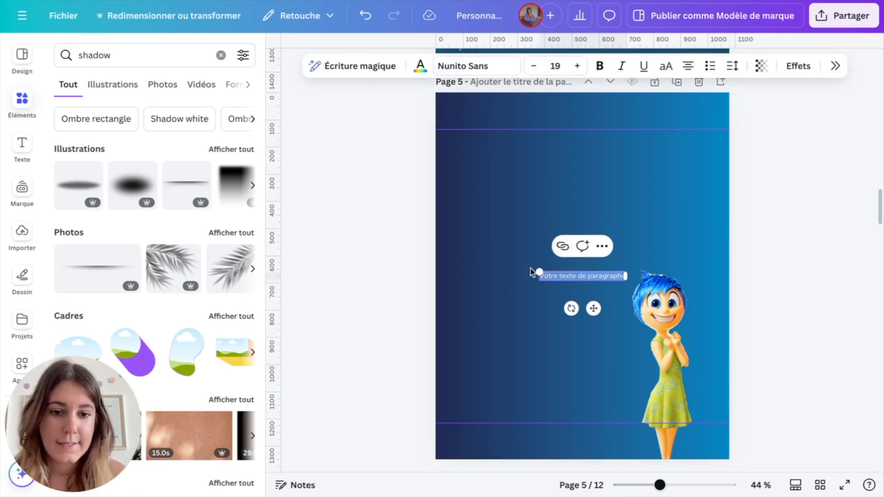
left_click_drag(537, 271, 482, 266)
left_click_drag(565, 311, 593, 221)
type("Es-tu une personne joyeuse ?")
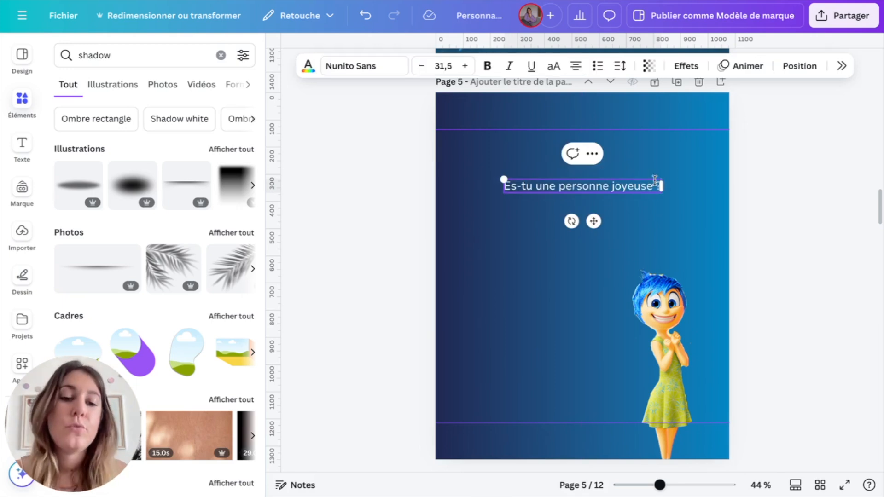
left_click(546, 279)
Step: Duplicate the question directly below the original and change the copy's text to "Fais le test tout de suite"
left_click(564, 192)
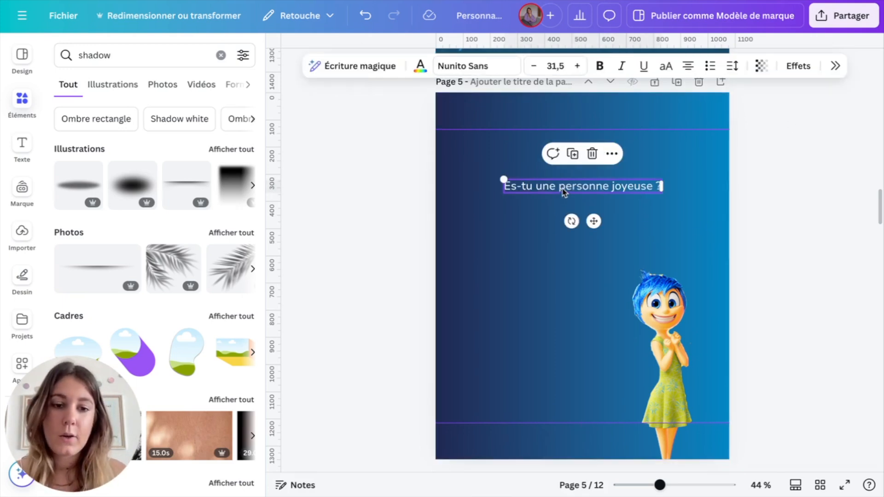
key("ctrl+d")
left_click_drag(601, 228, 596, 249)
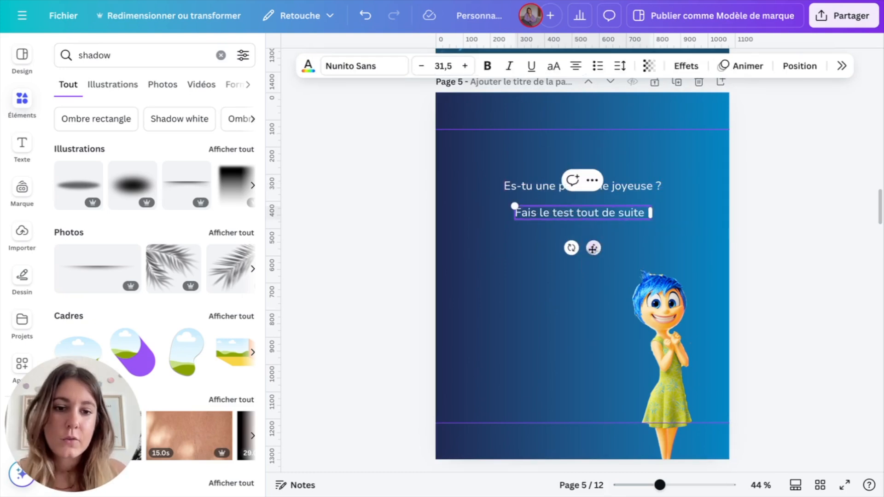
Step: Resize the "Fais le test tout de suite !" line to 27.5 and the "Es-tu une personne joyeuse ?" headline to 39.3
left_click_drag(512, 205, 533, 211)
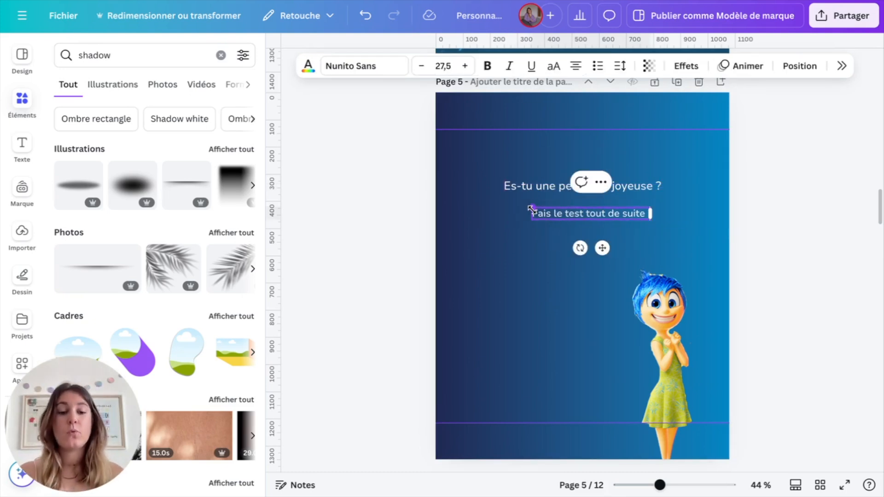
left_click(772, 192)
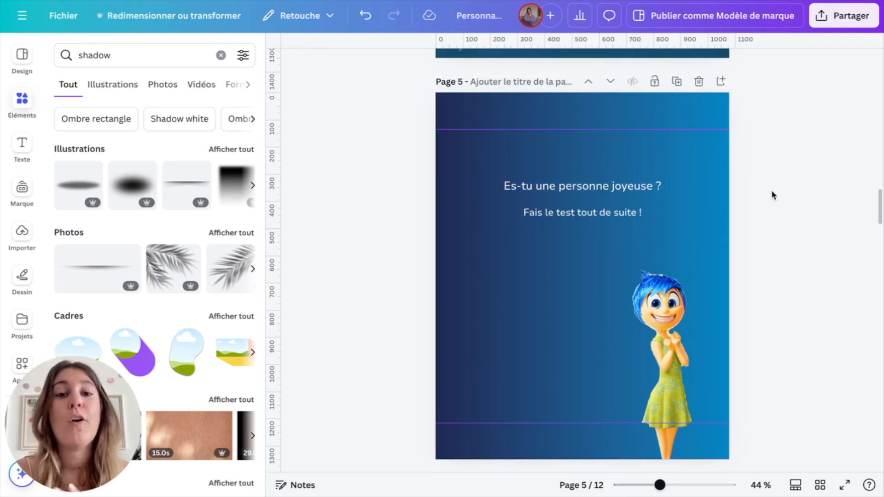
left_click(593, 186)
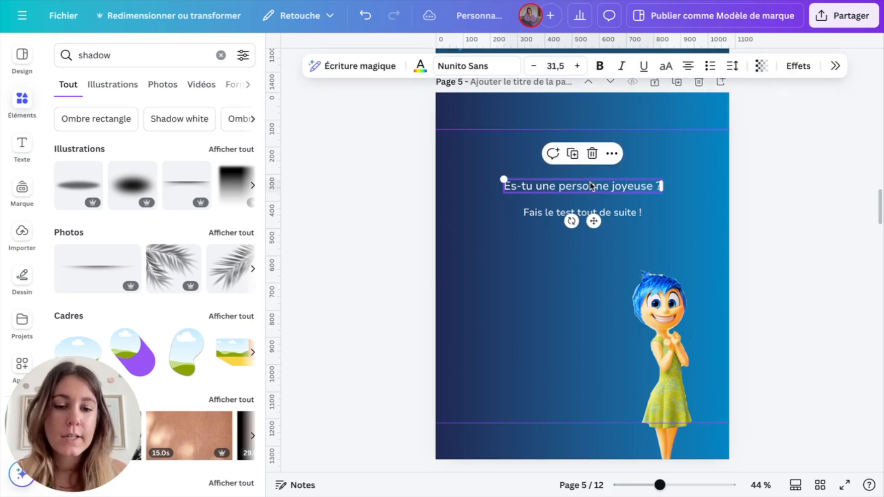
left_click_drag(510, 183, 466, 173)
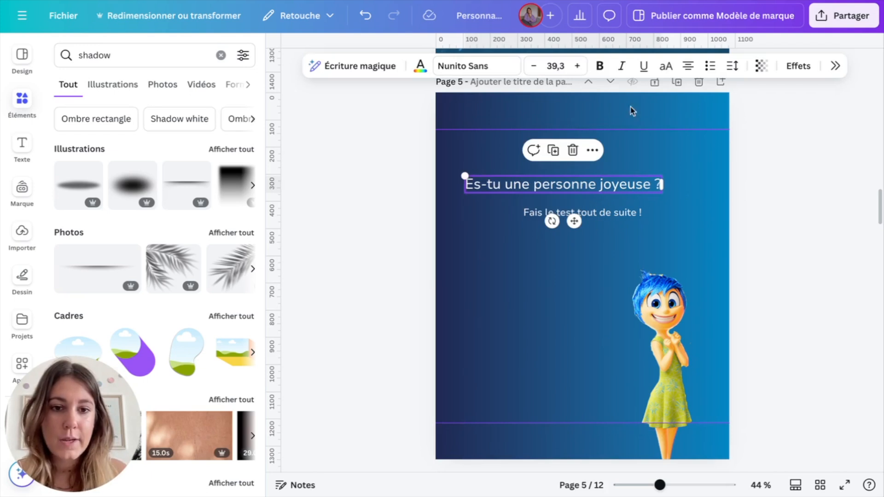
Step: Convert the headline to uppercase, re-centre it on the page and set its font to League Spartan
left_click(665, 68)
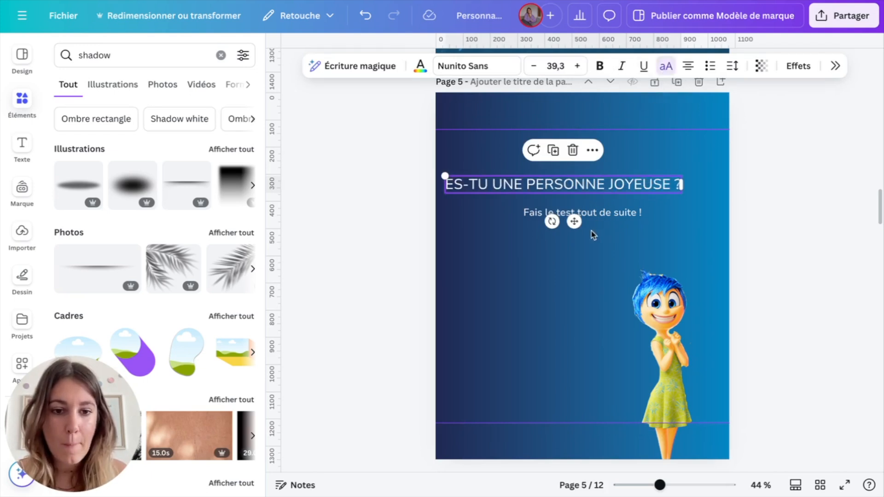
left_click_drag(573, 222, 591, 221)
left_click(479, 67)
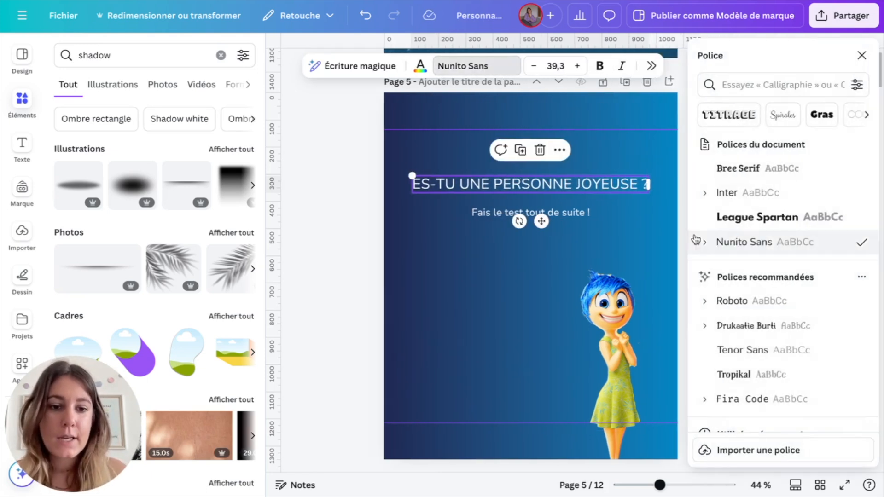
left_click(757, 217)
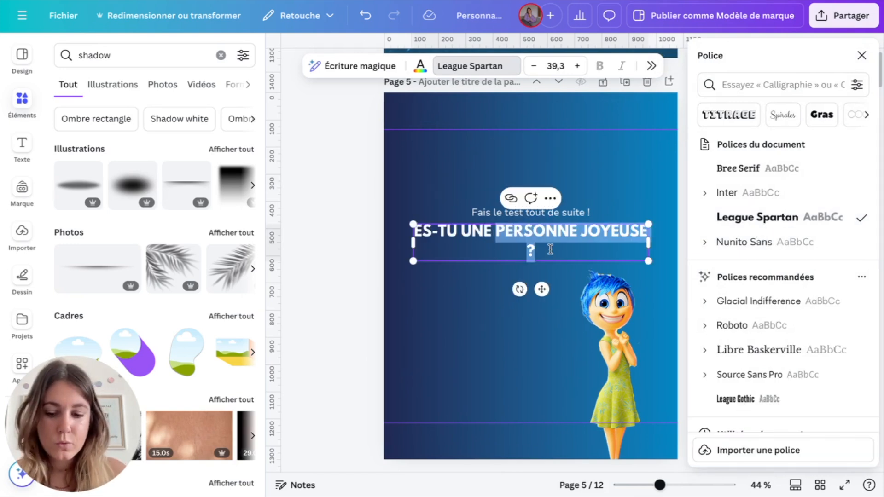
Step: Duplicate the "ES-TU UNE PERSONNE JOYEUSE ?" headline and move the copy just below the original
left_click(554, 198)
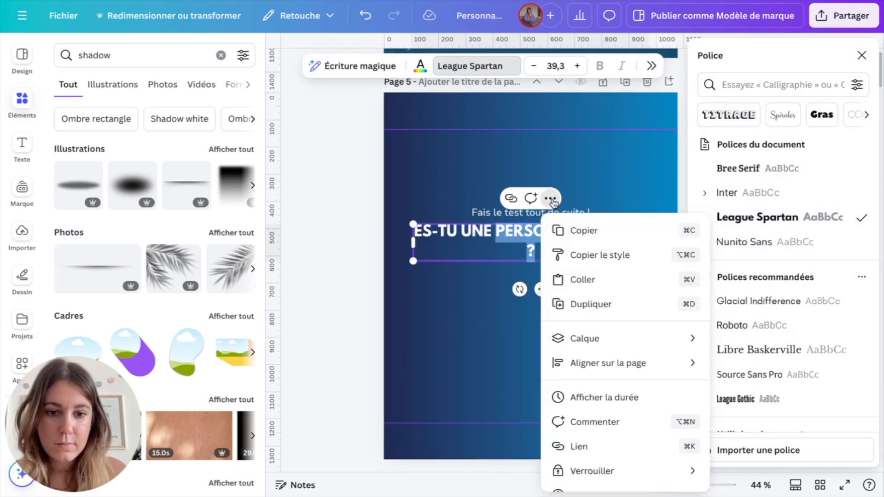
left_click(582, 305)
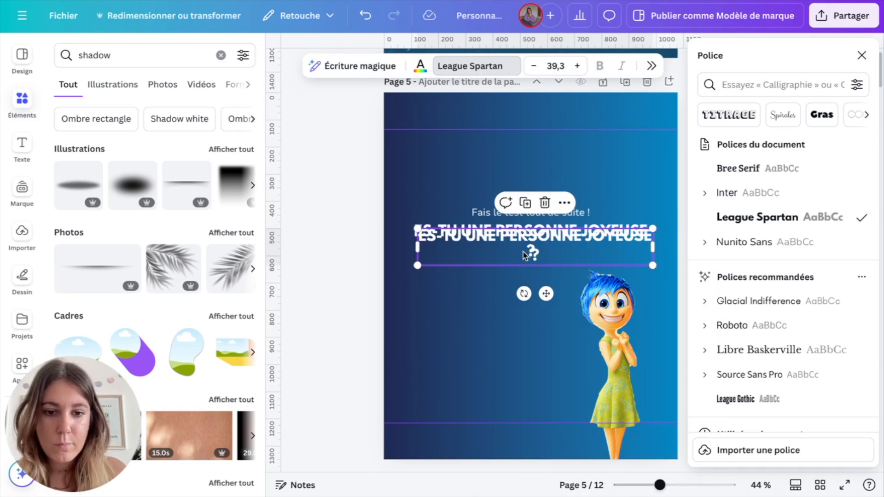
left_click_drag(524, 252, 525, 275)
Step: Split the headline over the two text boxes, keeping "ES-TU UNE" in the upper one and "PERSONNE JOYEUSE ?" in the lower one
left_click(509, 233)
left_click(509, 232)
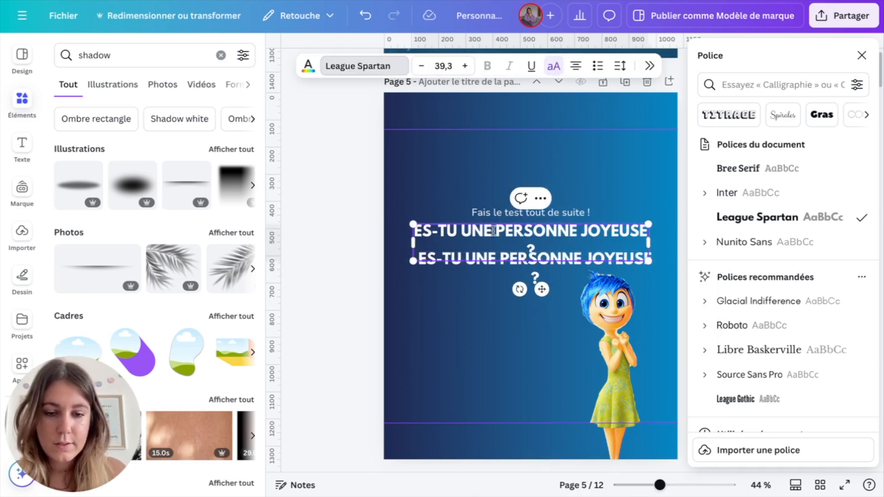
left_click_drag(496, 230, 682, 235)
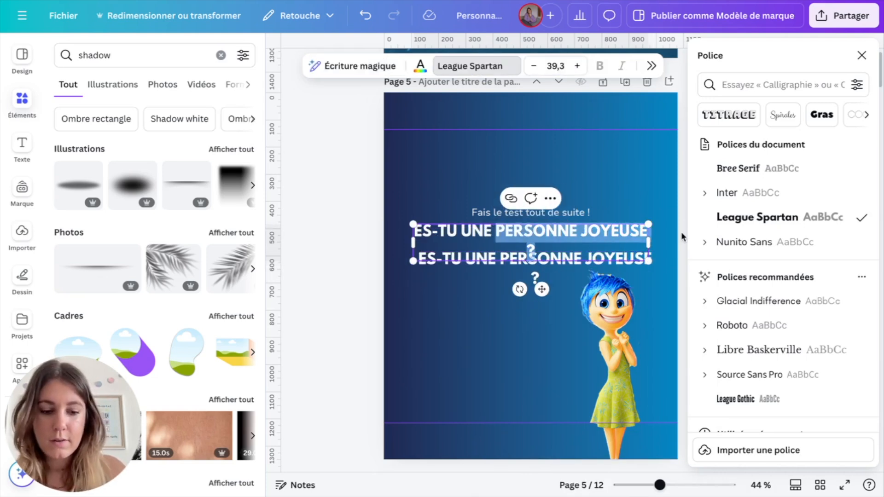
key("BackSpace")
left_click(595, 257)
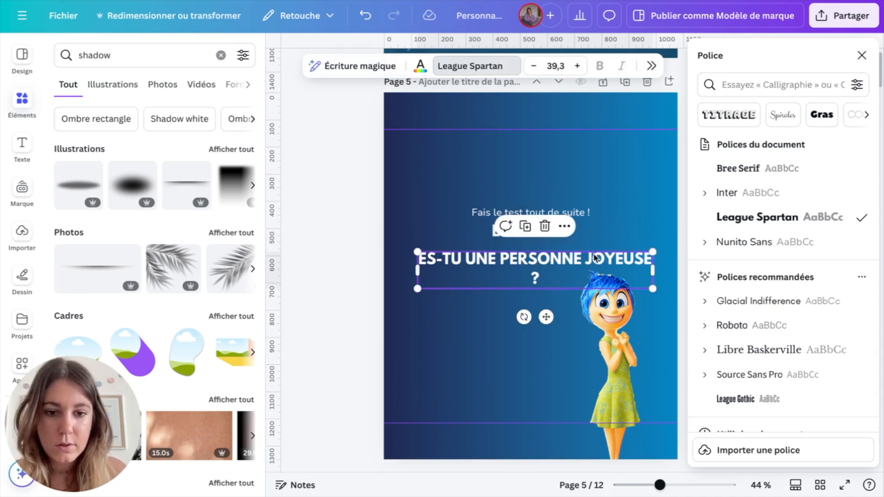
left_click(505, 261)
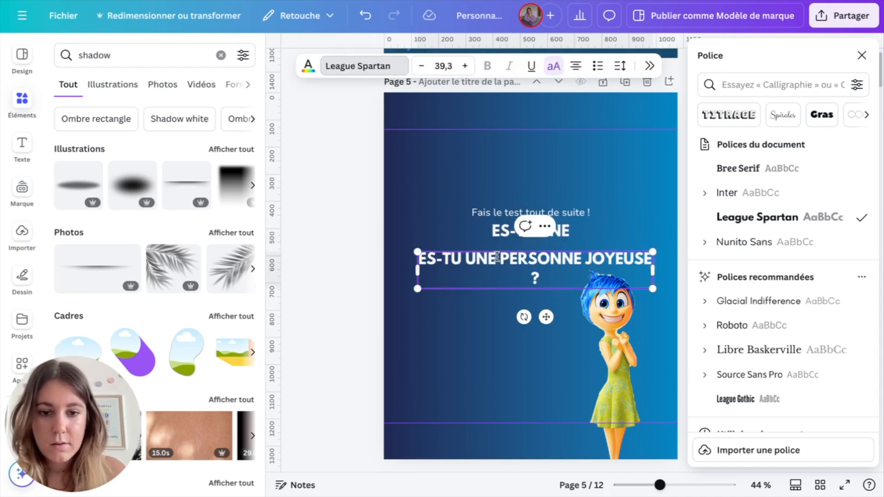
left_click_drag(501, 258, 417, 259)
key("BackSpace")
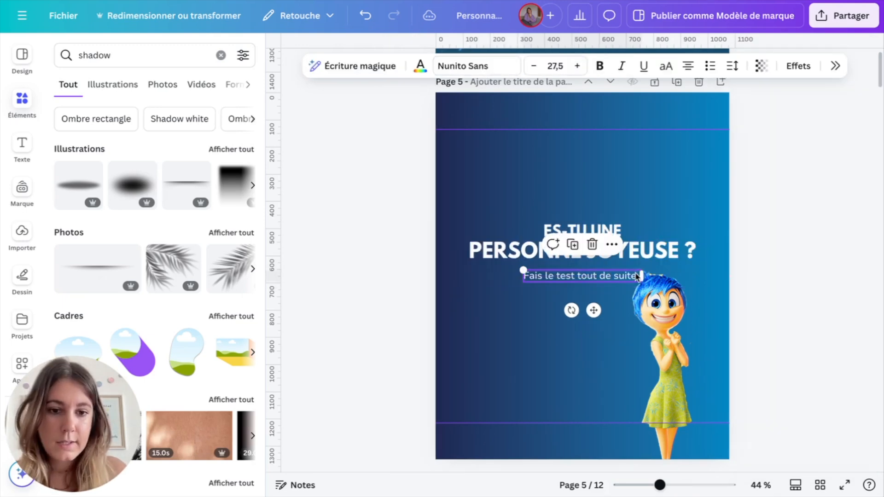
Step: Reposition the headline and tagline together, and shrink the green check mark image to a small icon above the character
left_click(764, 241)
left_click_drag(438, 202, 579, 285)
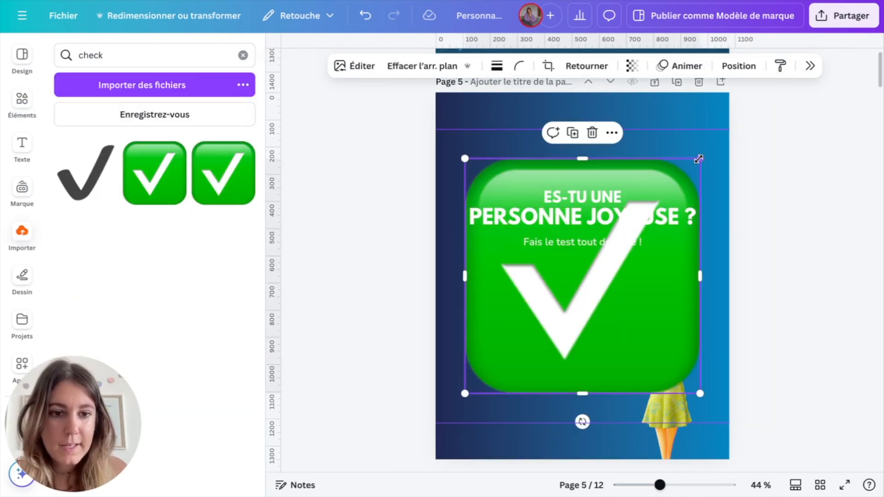
left_click_drag(695, 156, 485, 369)
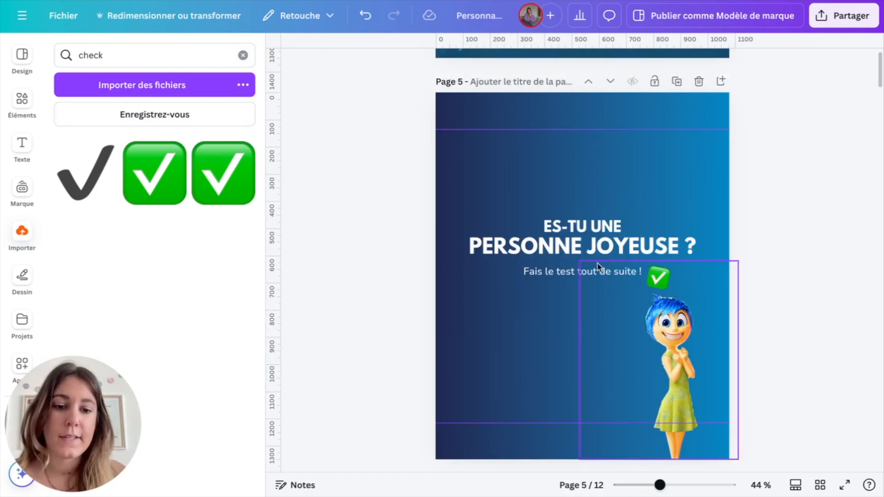
Step: Apply the Arrière-plan text effect to "Fais le test tout de suite !" with a corner rounding of 9
left_click(592, 276)
left_click(797, 67)
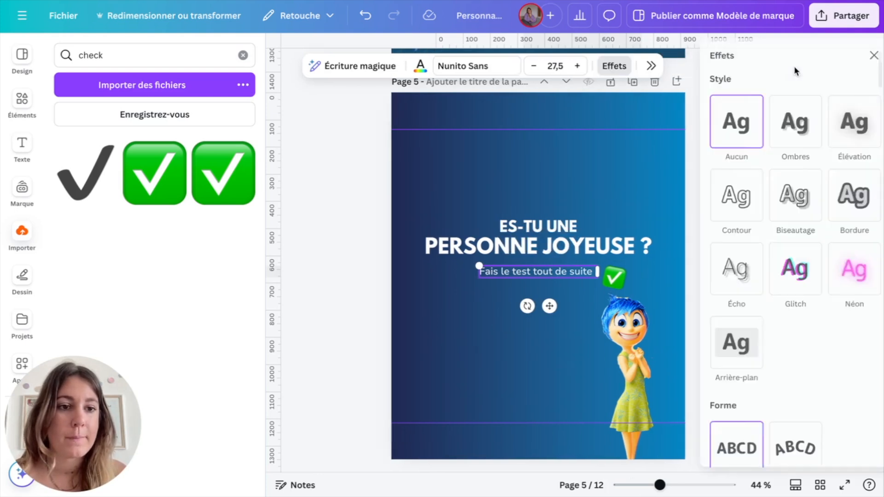
scroll(782, 271, "down", 1)
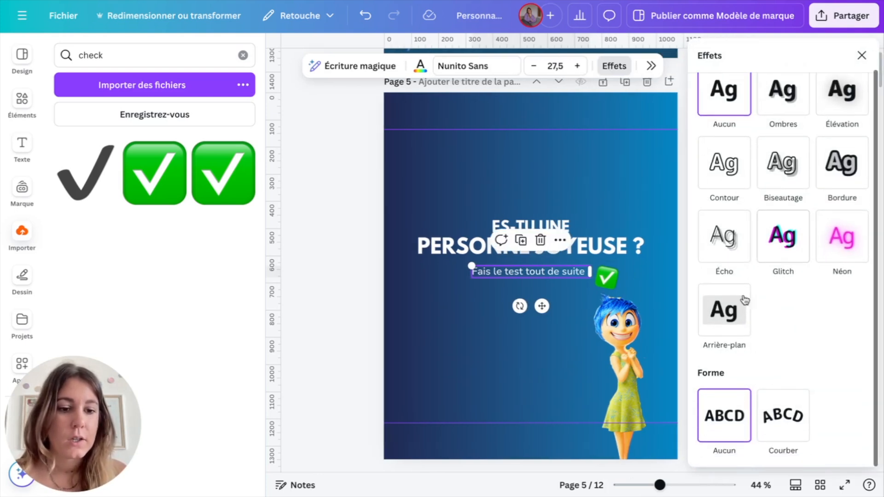
left_click(709, 329)
left_click(835, 387)
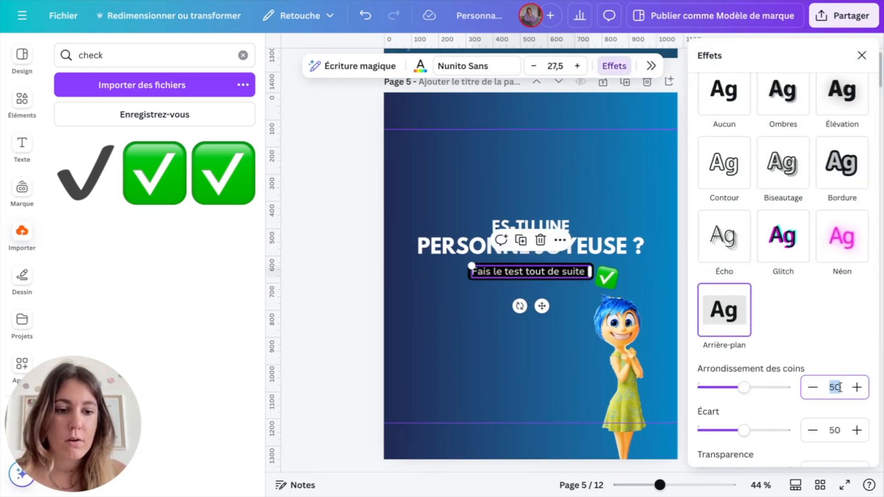
type("9")
key("Return")
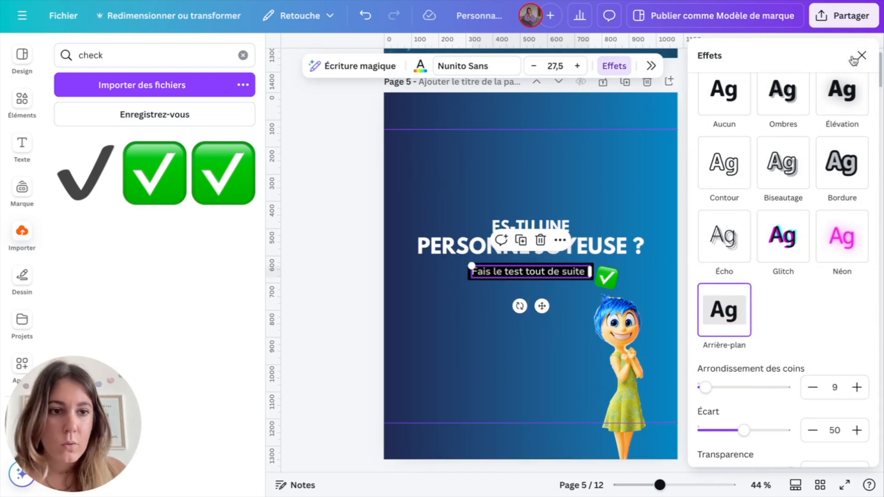
Step: Set the "Fais le test tout de suite !" text to the Bree Serif font in the document's lime colour
left_click(420, 66)
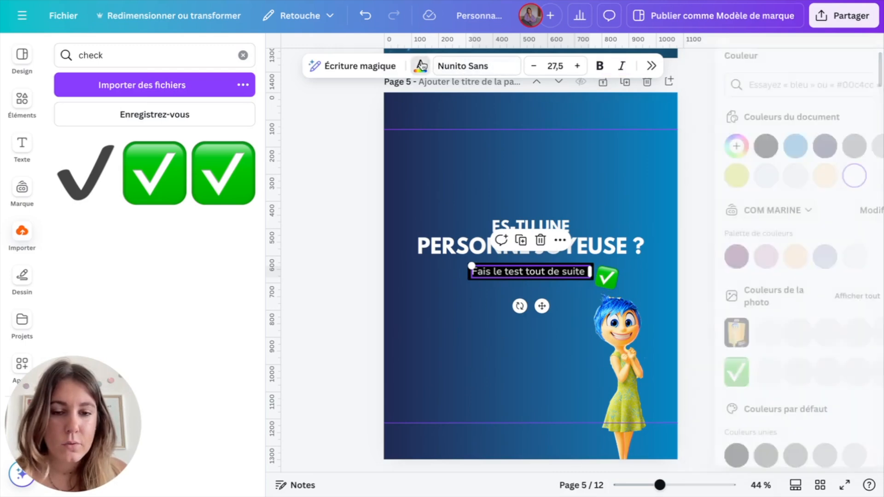
left_click(476, 66)
left_click(733, 169)
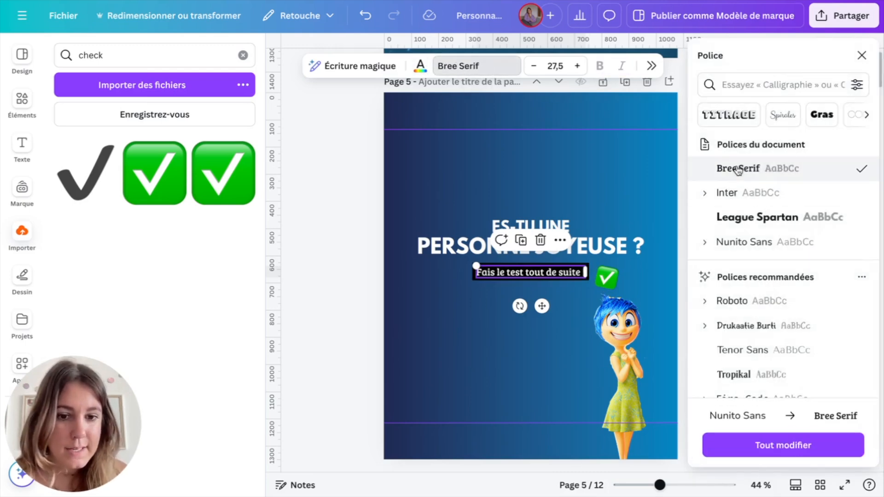
left_click(420, 66)
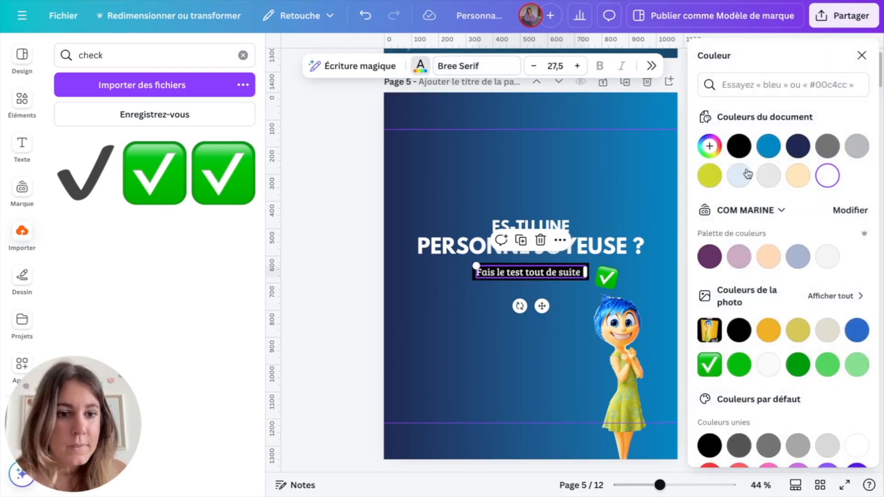
left_click(711, 178)
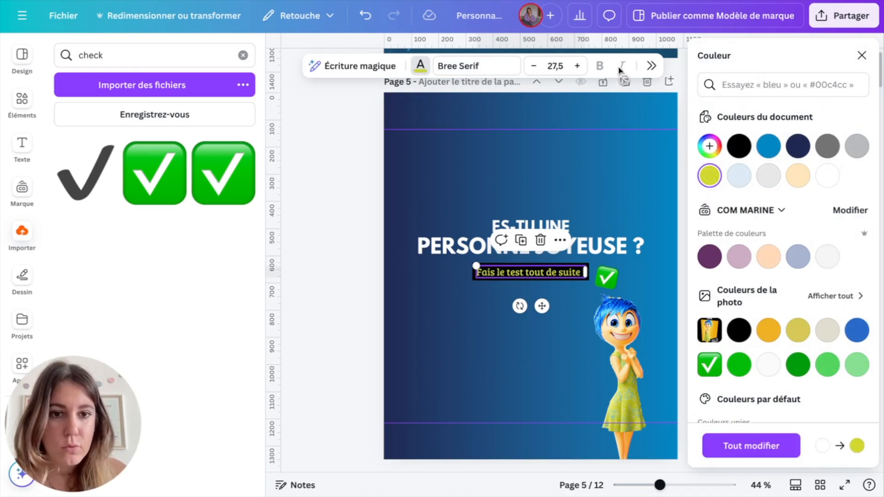
Step: Change the background effect colour behind "Fais le test tout de suite !" to the document's lime colour
left_click(650, 66)
left_click(791, 133)
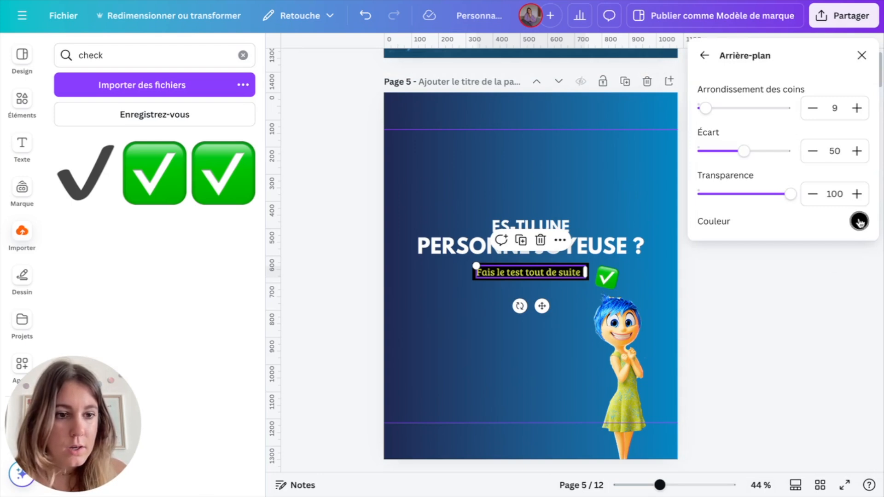
left_click(859, 222)
left_click(699, 317)
Step: Set the text colour of "Fais le test tout de suite !" to the document's navy blue
left_click(705, 56)
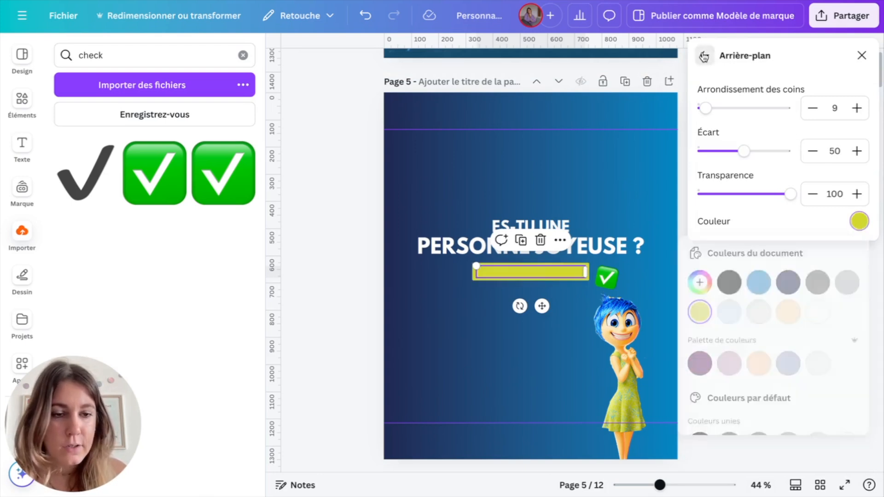
left_click(716, 214)
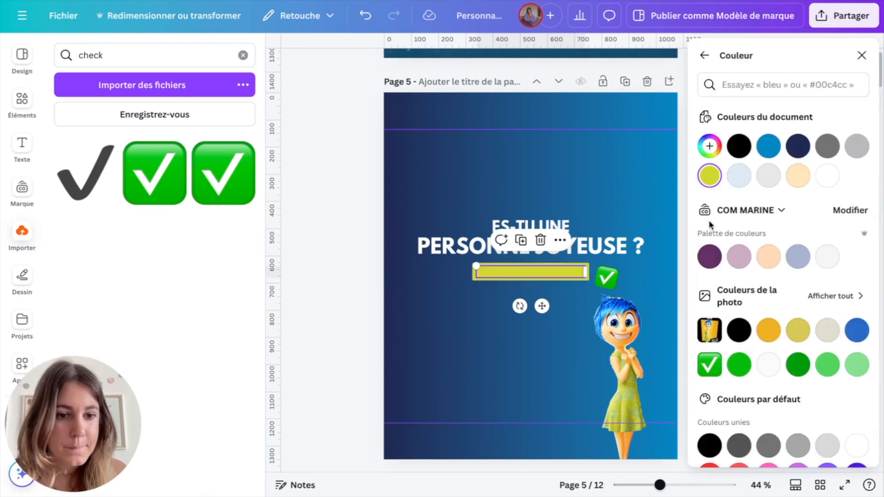
left_click(798, 146)
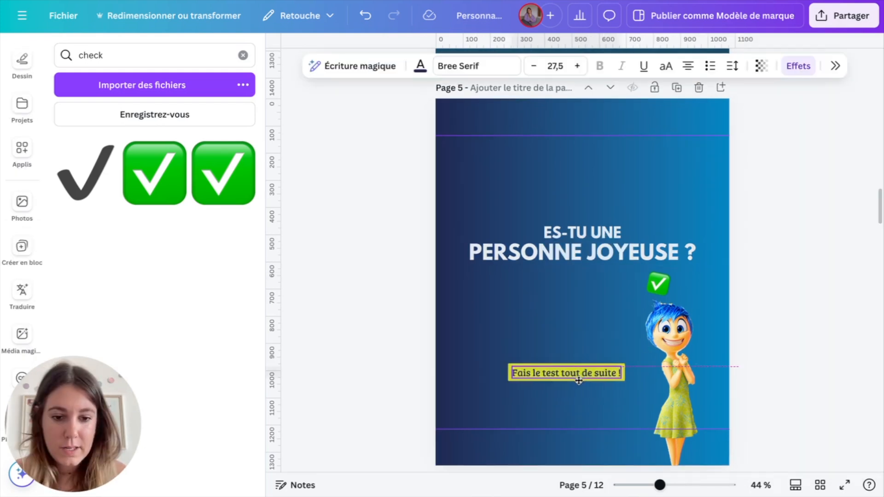
Step: Move the "Fais le test tout de suite !" text down beside the character's dress and remove its background effect
mouse_move(579, 380)
left_mouse_down()
mouse_move(588, 380)
mouse_move(588, 437)
mouse_move(588, 383)
left_mouse_up()
left_click(587, 400)
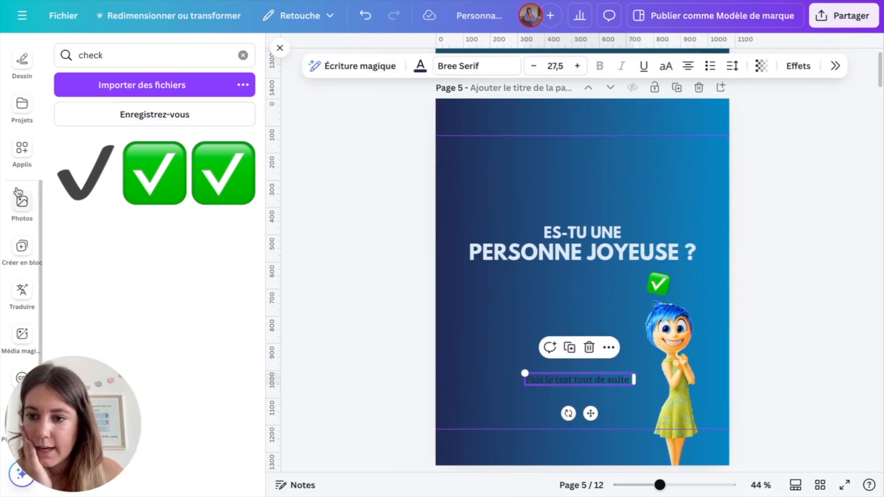
Step: Insert a square shape from the elements library and make it a long, narrow rectangle behind the "Fais le test tout de suite !" text
scroll(19, 98, "up", 5)
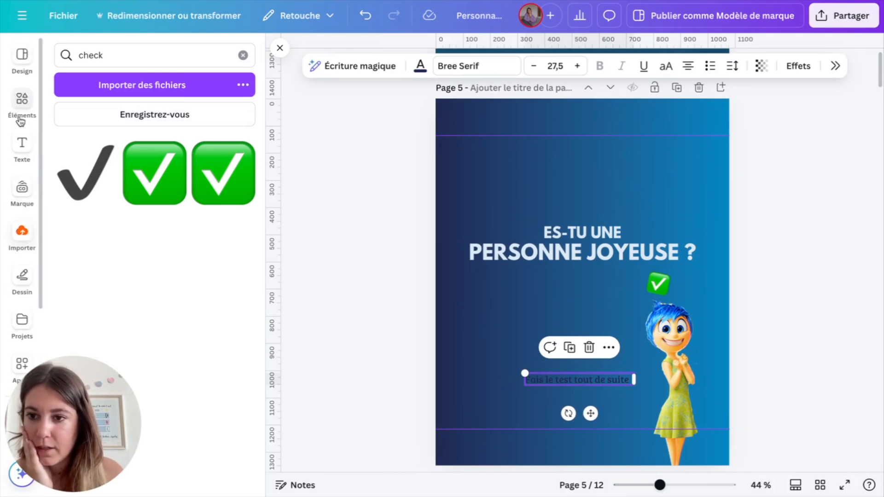
left_click(21, 111)
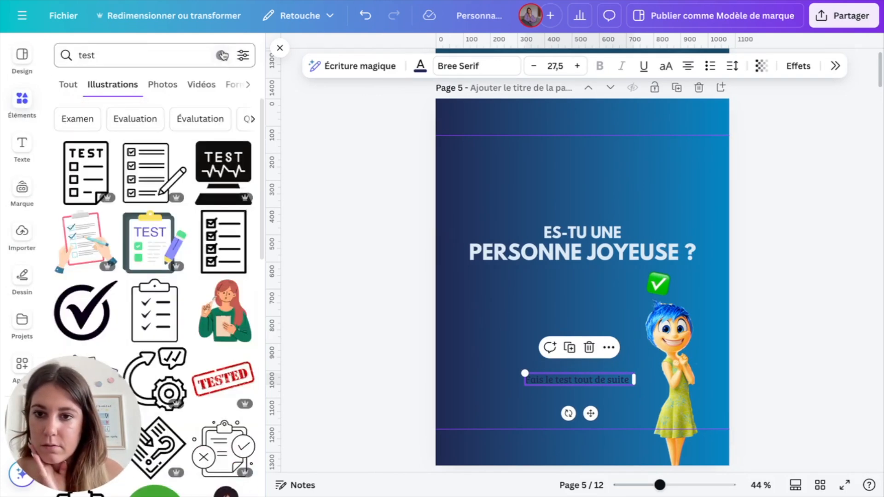
left_click(222, 55)
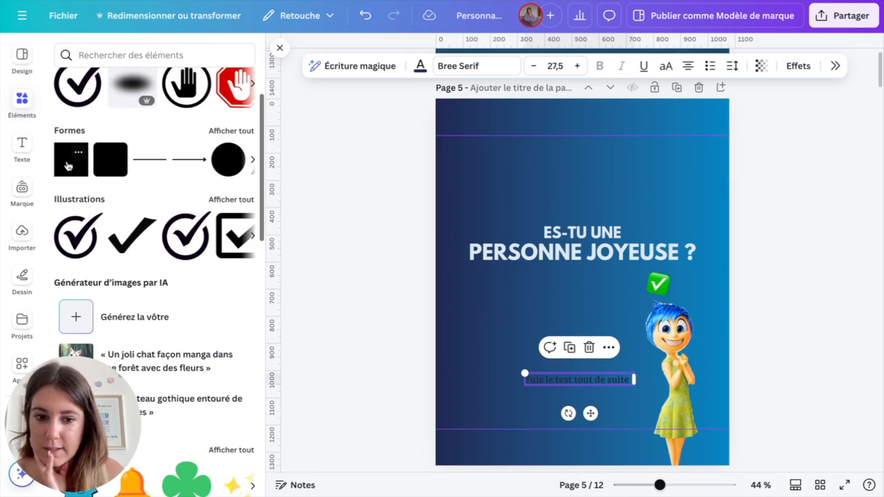
left_click(68, 166)
left_click_drag(581, 308, 647, 372)
left_click_drag(579, 413, 575, 415)
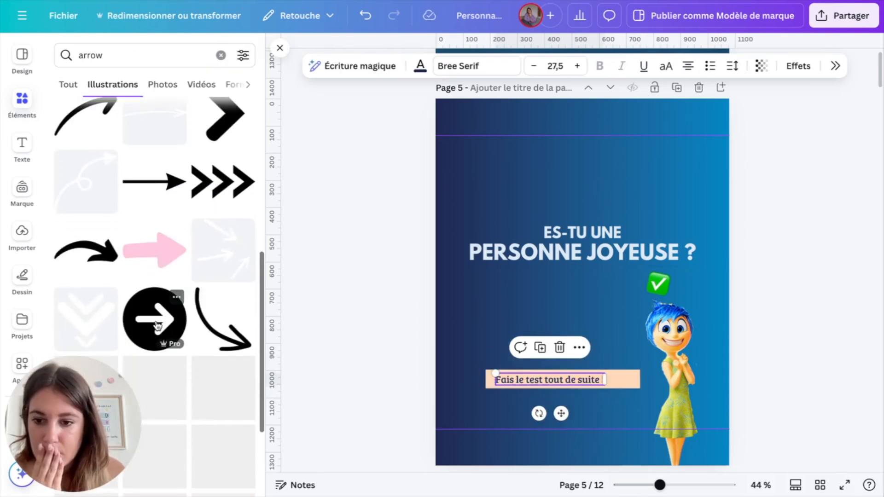
Step: Insert the black circle illustration with a white arrow and place it at the end of the "Fais le test tout de suite !" rectangle
left_click(154, 319)
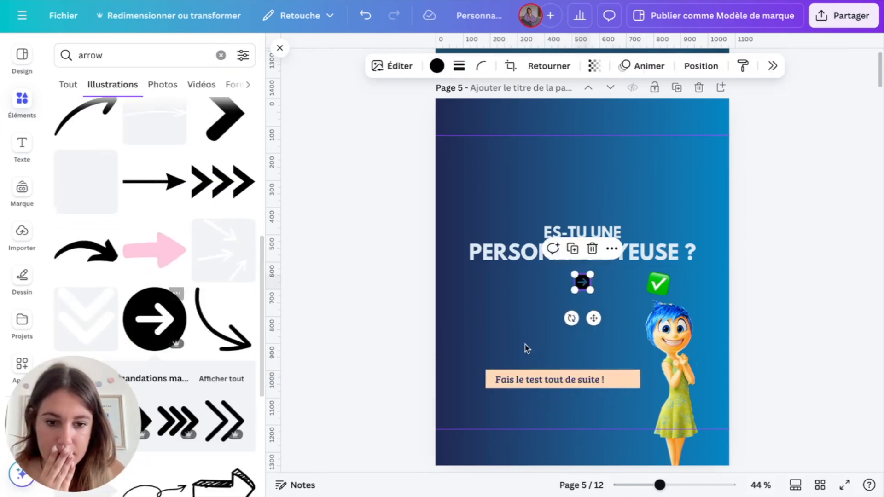
left_click_drag(591, 317, 632, 412)
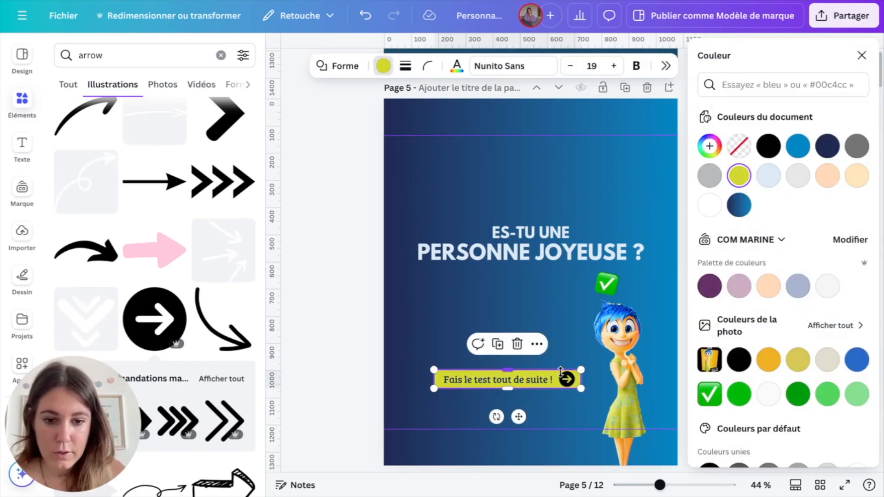
Step: Recolour the circle of the arrow illustration beside "Fais le test tout de suite !" to the document's navy blue #202a53
left_click(563, 376)
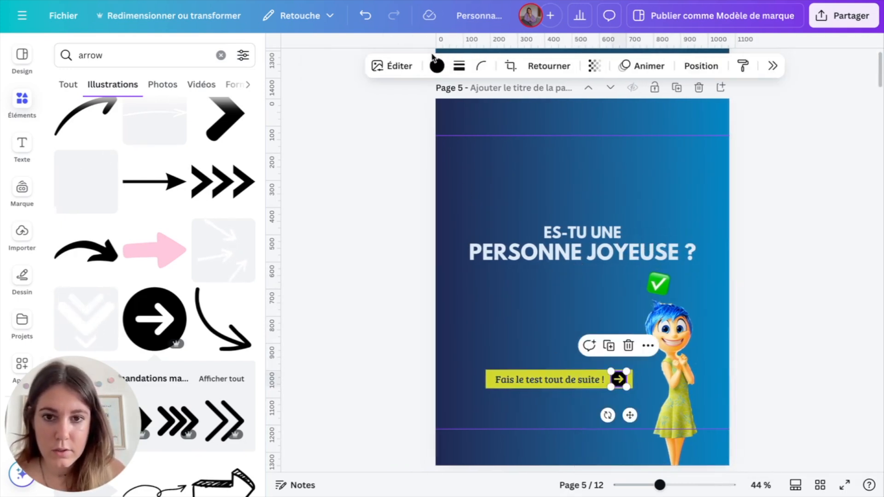
left_click(436, 66)
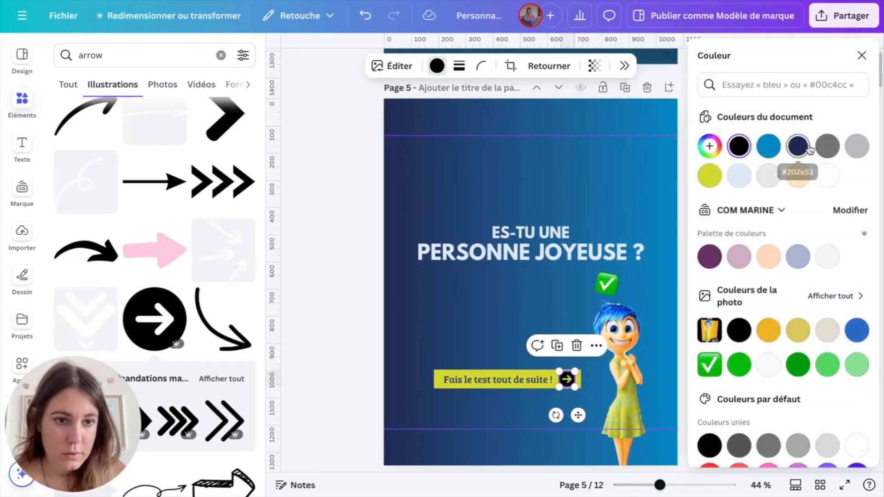
left_click(389, 368)
scroll(481, 339, "up", 1)
scroll(481, 341, "down", 1)
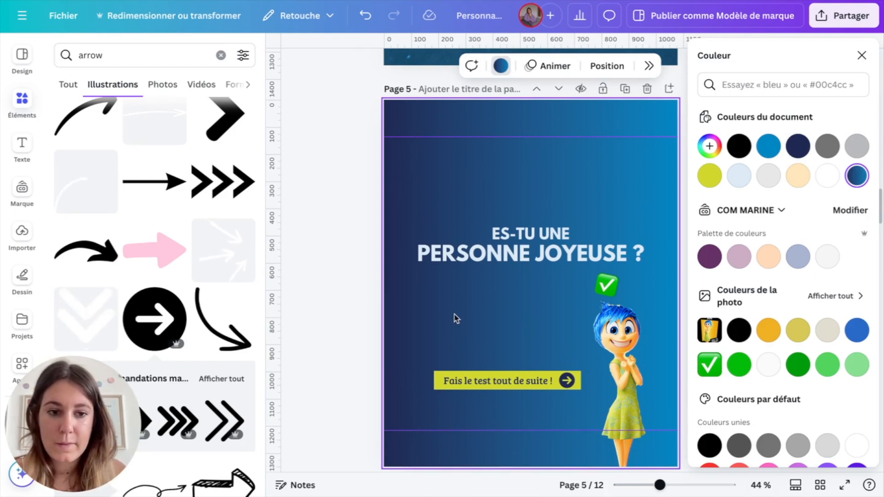
left_click(861, 56)
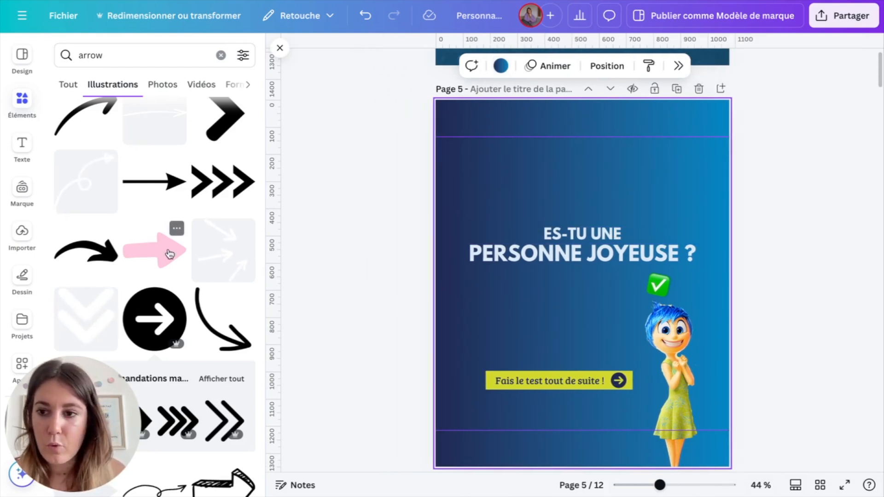
Step: Insert a rounded square shape and flatten it into a wide pill below the left part of the headline
left_click(22, 118)
scroll(168, 310, "down", 1)
left_click(111, 141)
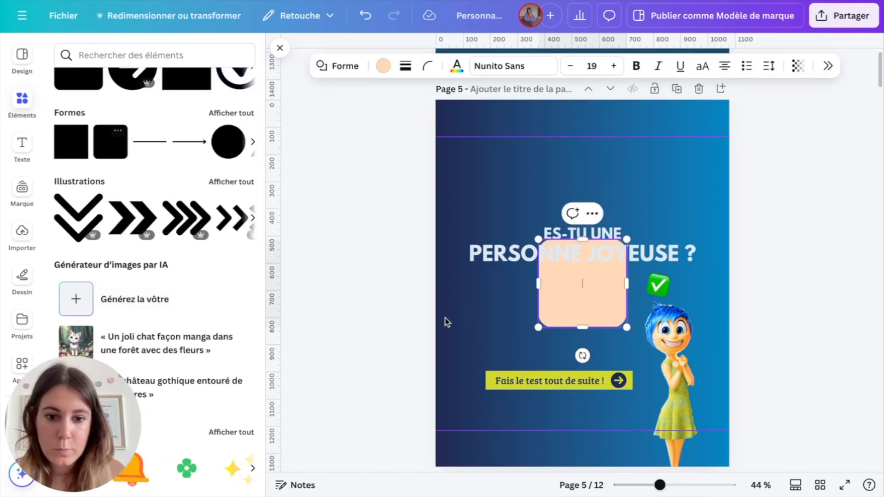
left_click_drag(579, 302, 536, 304)
Step: Fill the pill shape with light blue #deeaf5 and give it a solid lime border with fully rounded ends
left_click(383, 66)
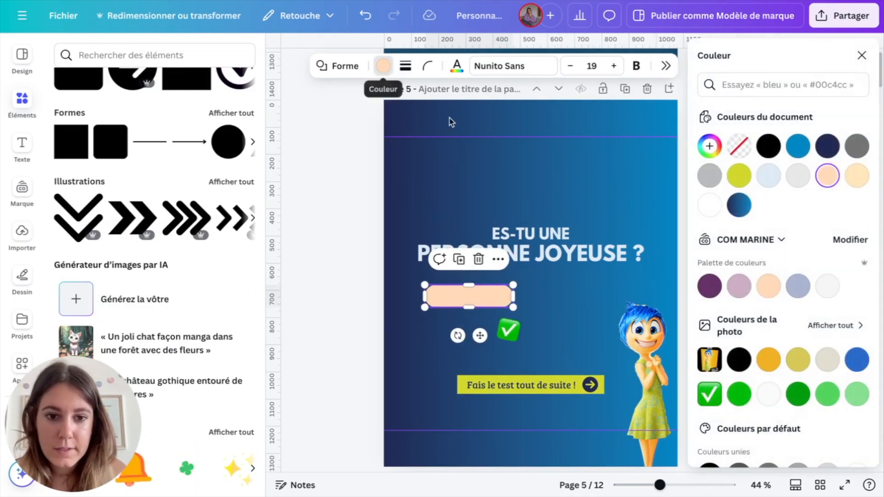
left_click(768, 175)
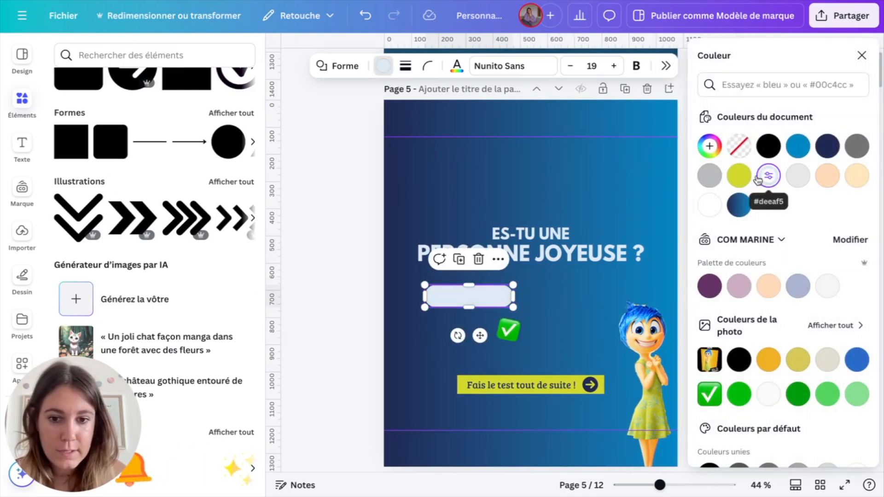
left_click(405, 67)
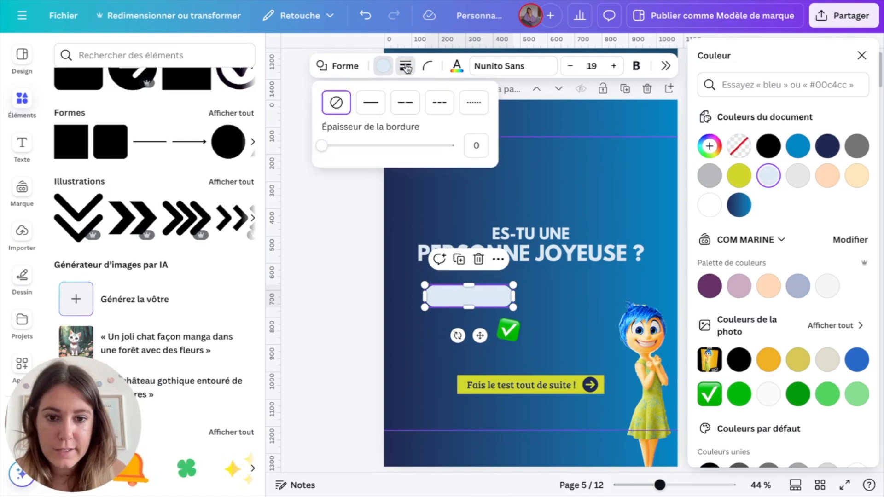
left_click(374, 109)
left_click(581, 306)
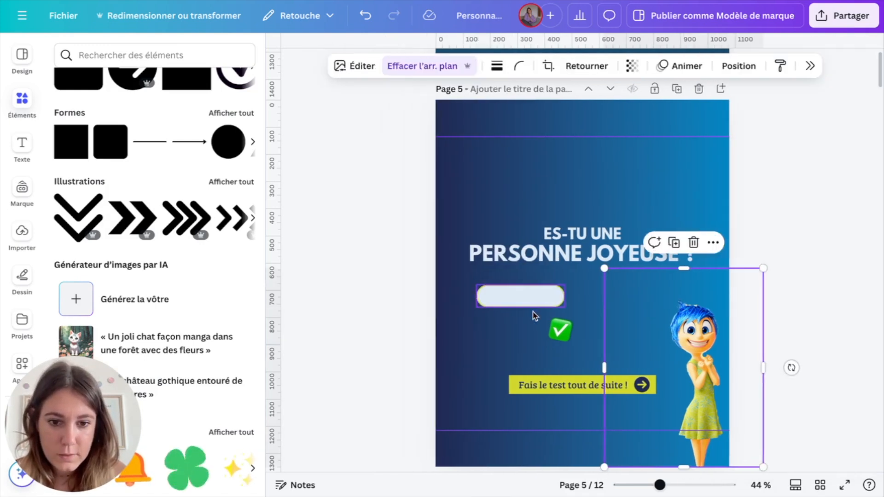
Step: Duplicate the pill shape and place the copy beside it so both sit in one row under the headline
left_click(370, 316)
left_click(527, 300)
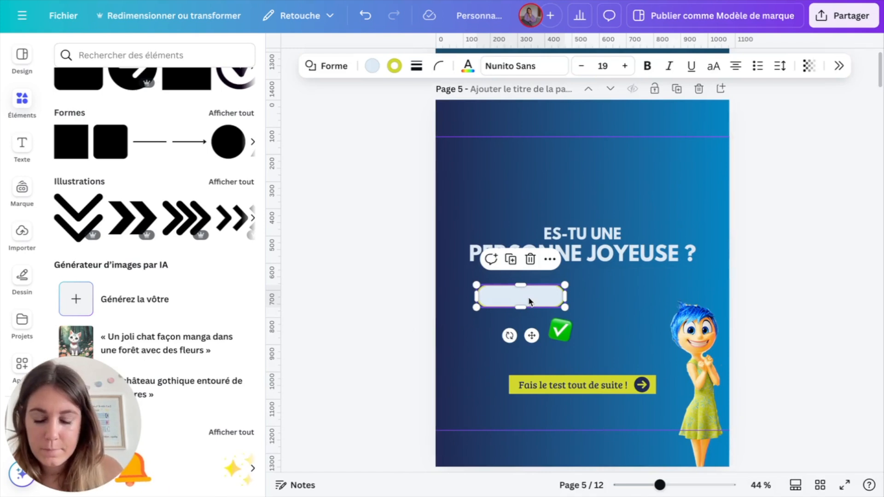
left_click_drag(528, 302, 637, 302)
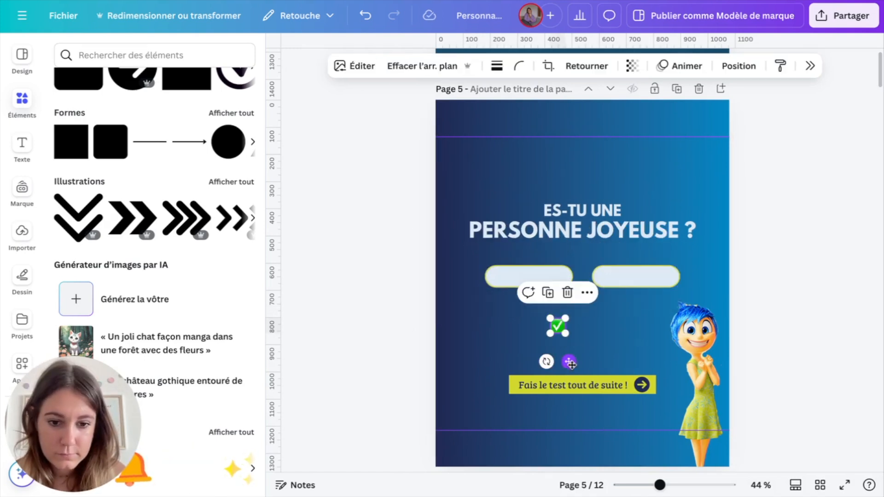
Step: Move the green check mark onto the end of the left pill and send that pill to the back
left_click_drag(570, 361, 571, 315)
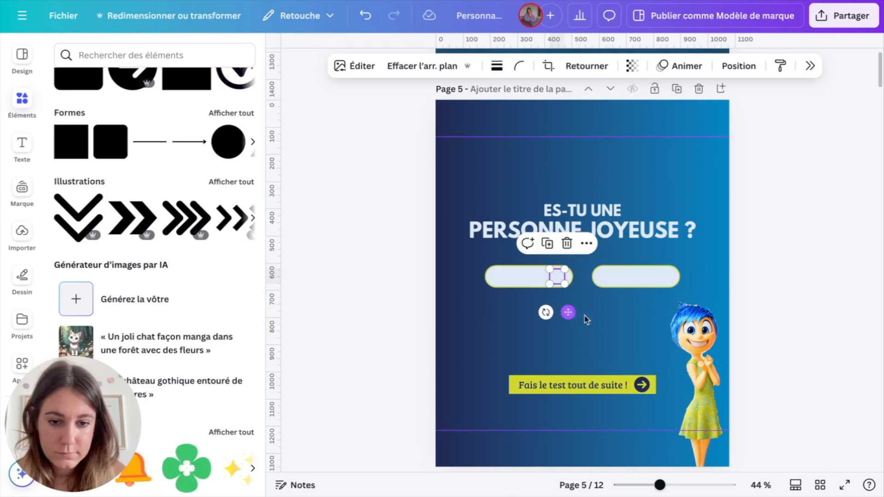
left_click(584, 317)
left_click(527, 280)
right_click(527, 281)
mouse_move(577, 286)
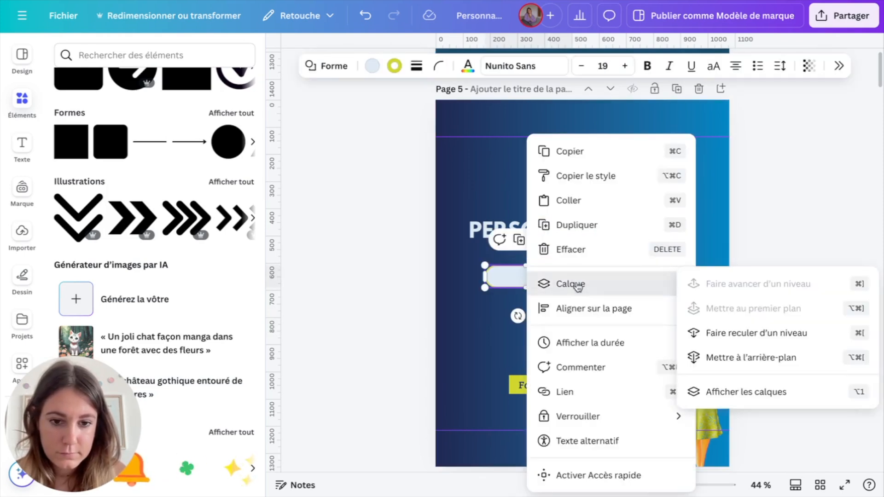
left_click(723, 358)
left_click(802, 199)
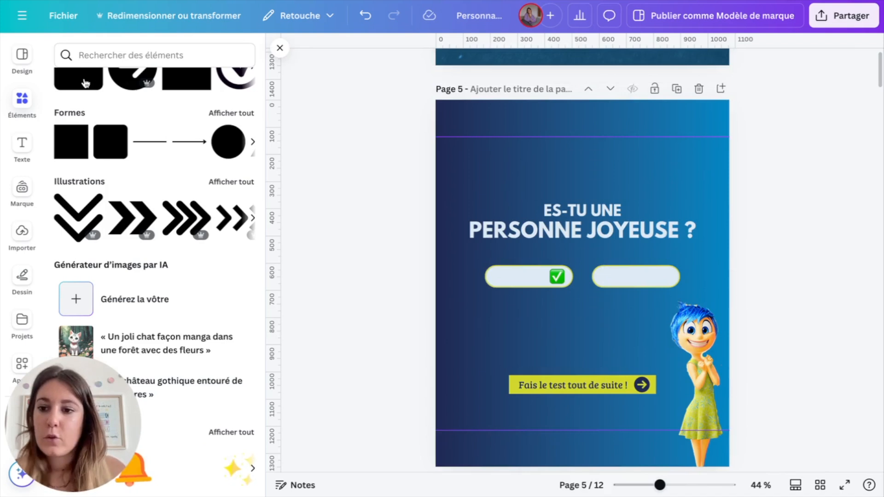
Step: Search the uploaded images for "cross" and insert the red cross on page 5
scroll(28, 260, "down", 2)
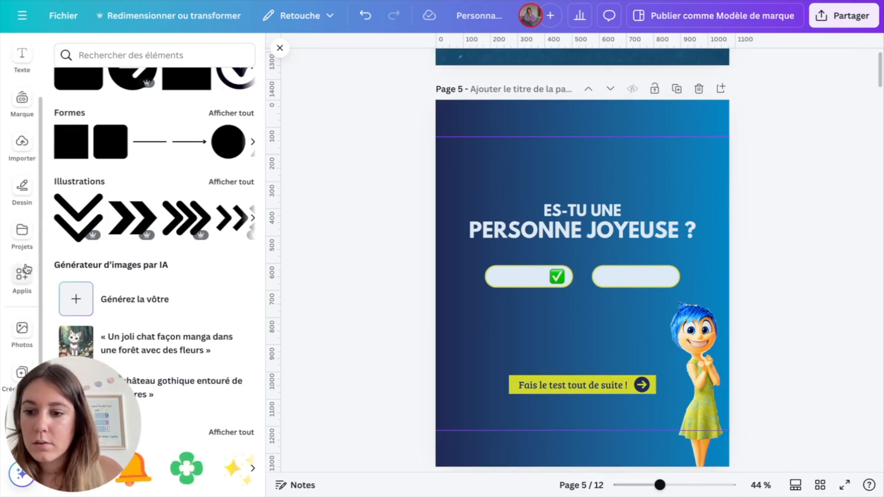
left_click(22, 142)
left_click(132, 51)
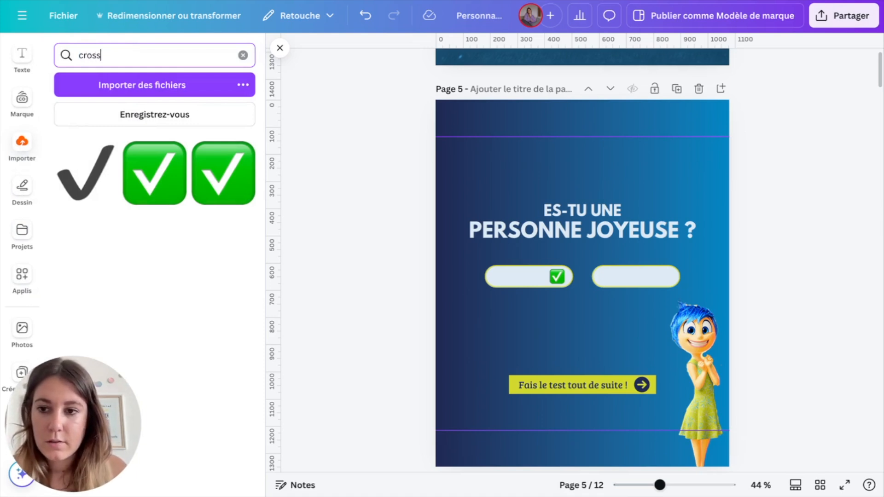
type("cross")
key("Return")
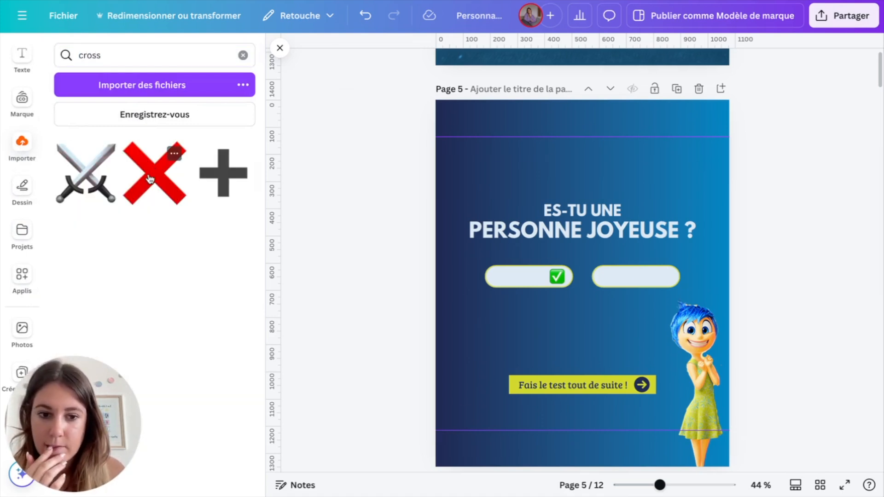
left_click(150, 179)
Step: Shrink the red cross to the size of the check mark and place it at the end of the right pill
left_click_drag(560, 304, 645, 408)
scroll(713, 397, "down", 3)
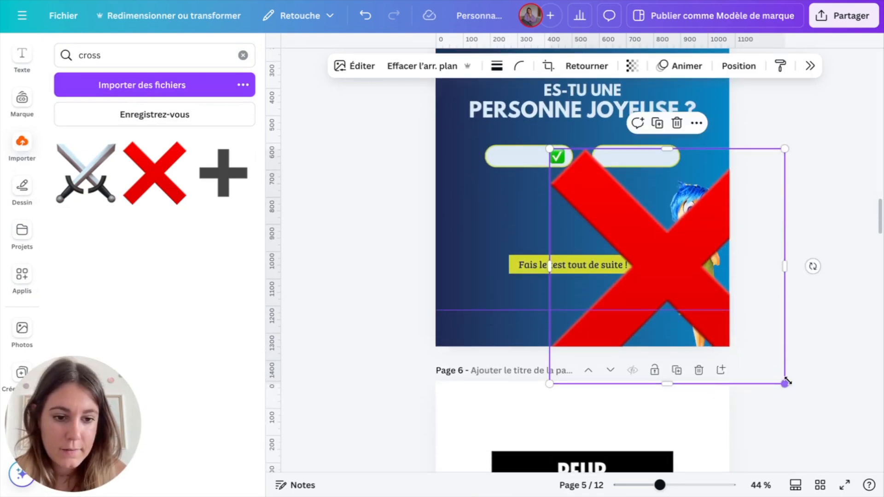
left_click_drag(785, 383, 680, 195)
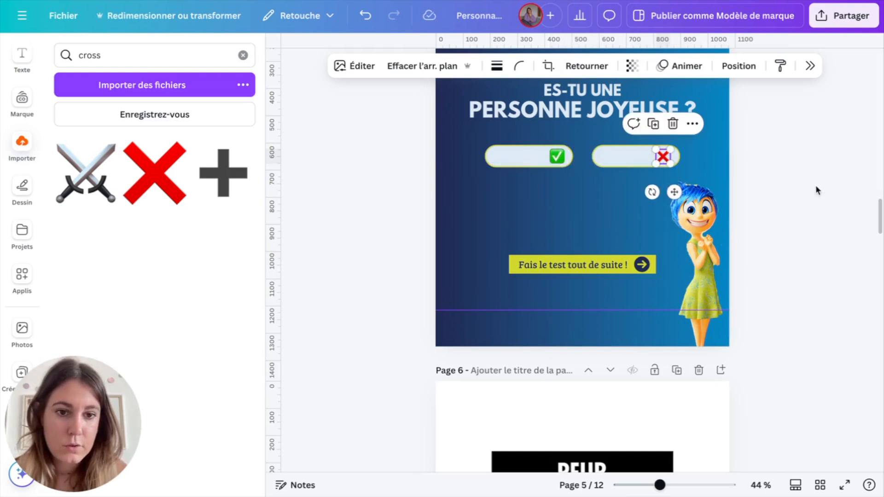
scroll(816, 189, "up", 1)
key("Right")
key("Right")
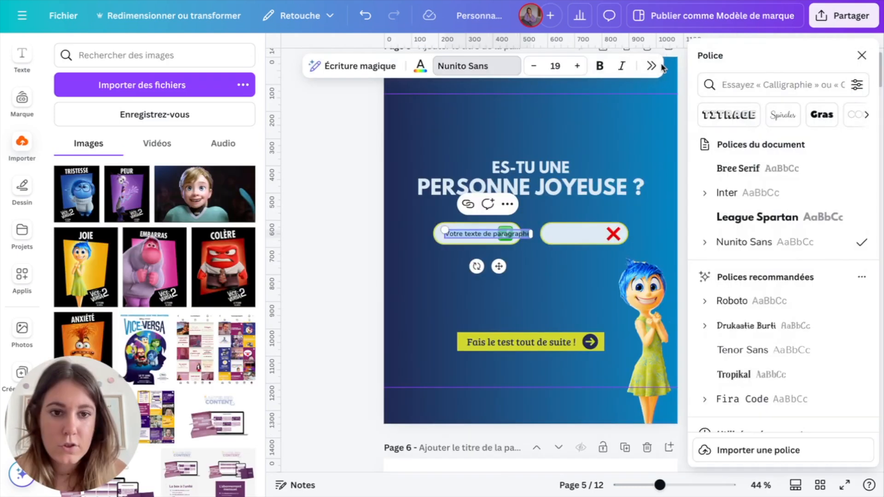
Step: Set the left pill's placeholder text to uppercase Inter, replace it with "OUI" and enlarge it to size 36,4
left_click(738, 193)
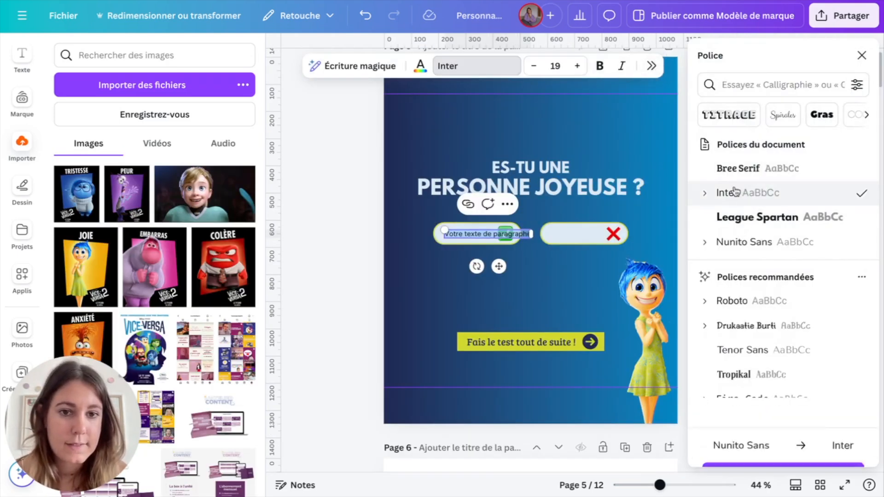
left_click(646, 64)
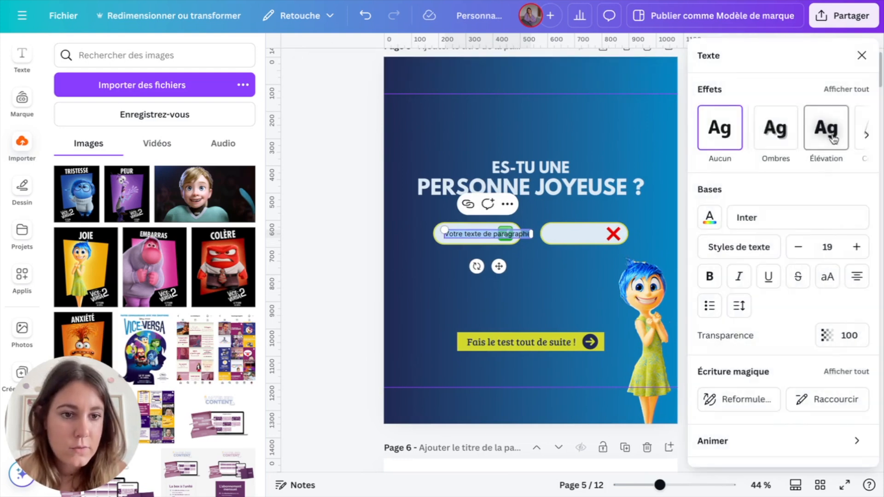
left_click(827, 276)
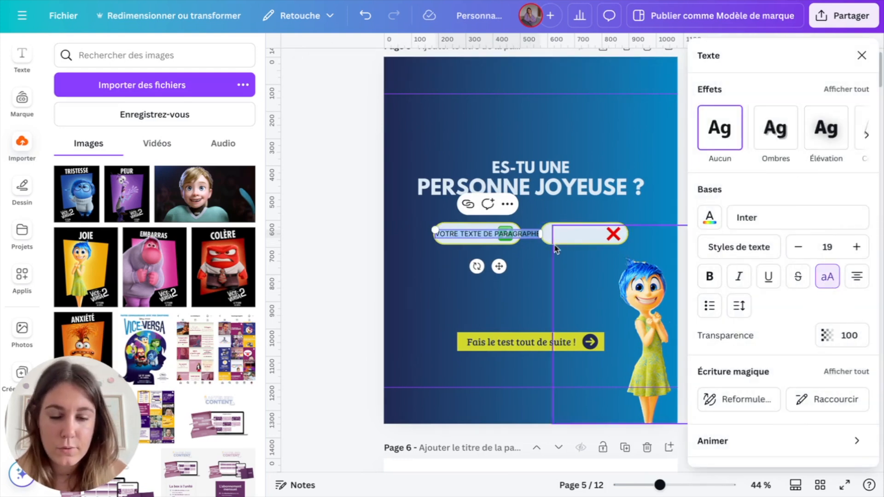
type("ou")
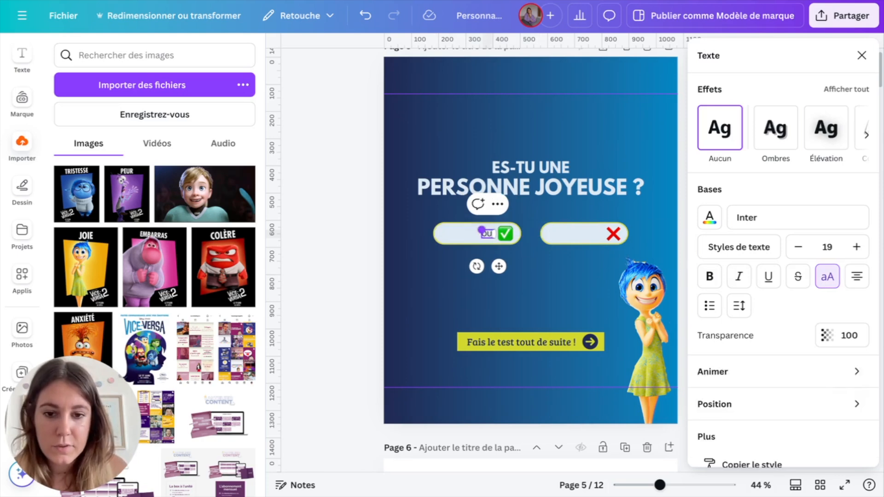
type("i")
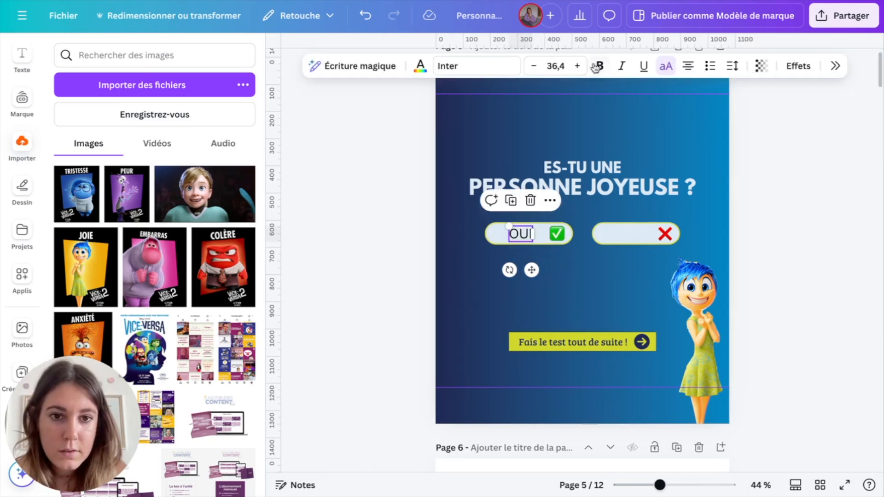
Step: Make the "OUI" text bold and colour it the document's navy blue
left_click(494, 70)
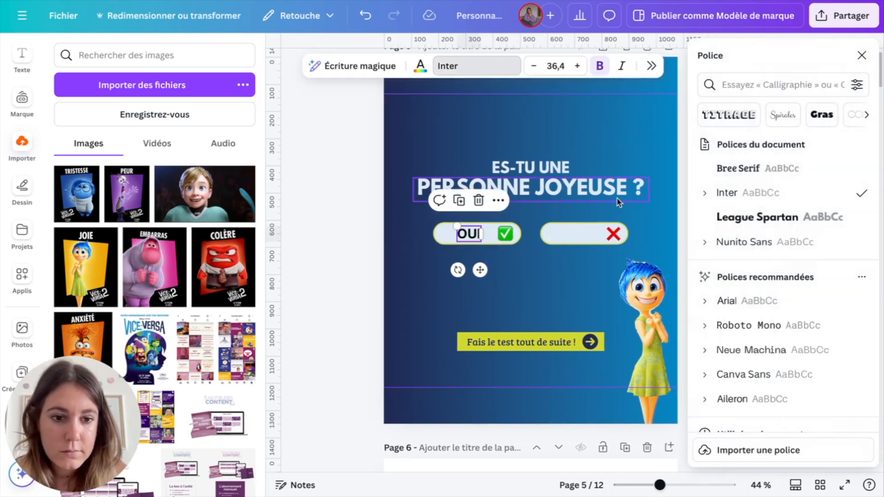
left_click(416, 68)
left_click(616, 294)
left_click(515, 313)
Step: Change the copy of the "OUI" text in the right pill to "NON"
double_click(622, 233)
type("NON")
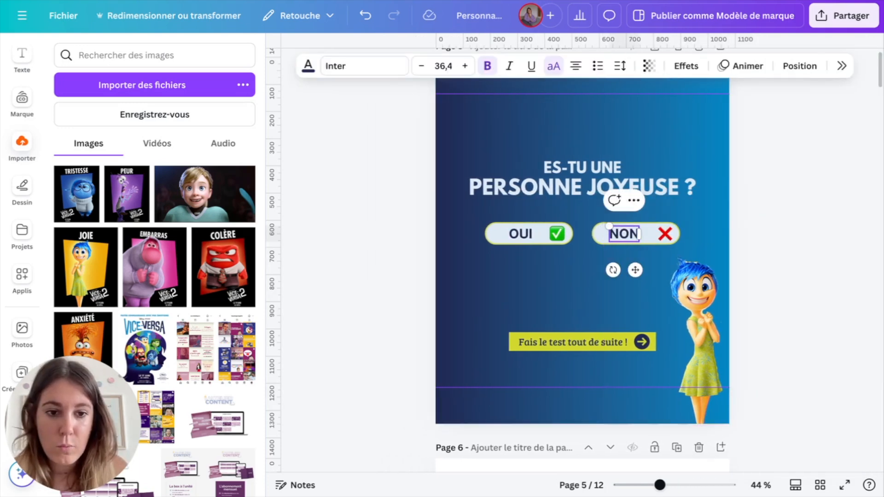
left_click(650, 286)
left_click(800, 197)
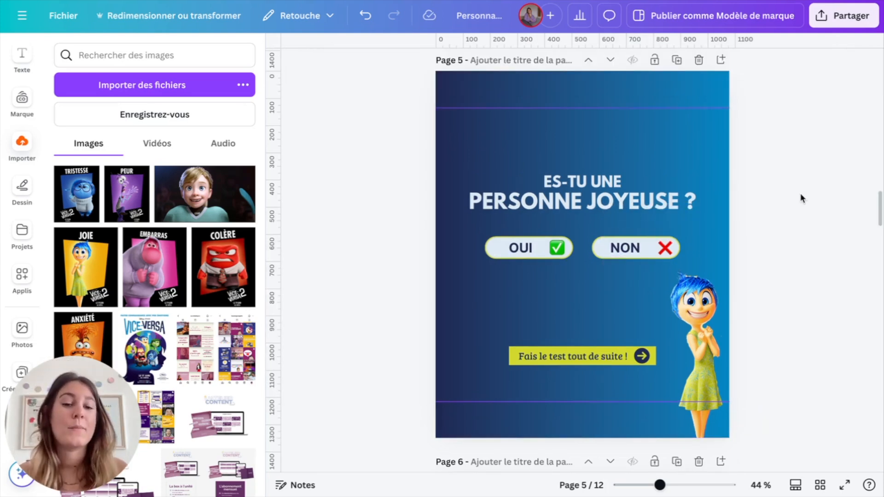
Step: Go to page 6 with the PEUR poster and search the photo library for "peur"
scroll(800, 198, "down", 3)
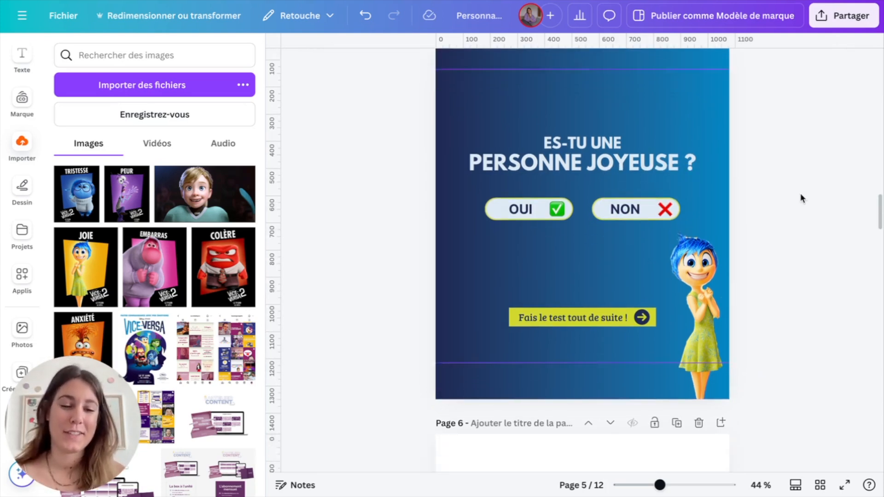
scroll(800, 198, "up", 2)
scroll(800, 198, "down", 8)
scroll(800, 198, "down", 2)
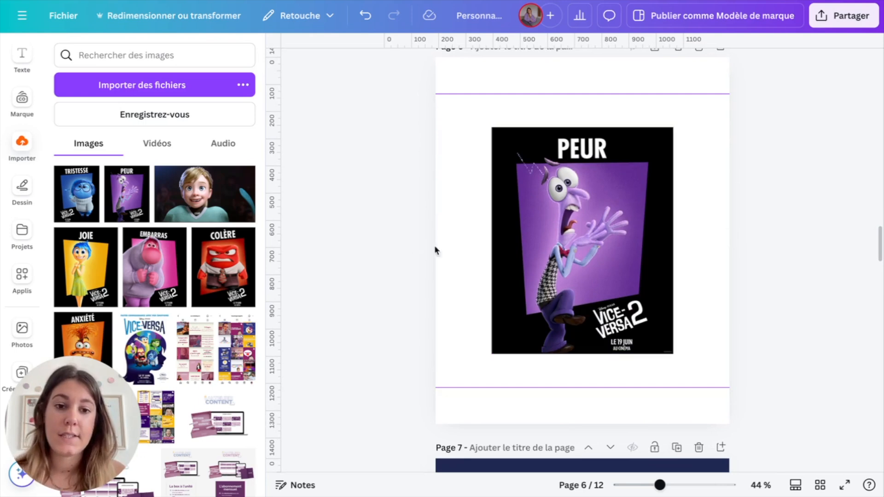
scroll(207, 244, "down", 1)
scroll(24, 330, "down", 2)
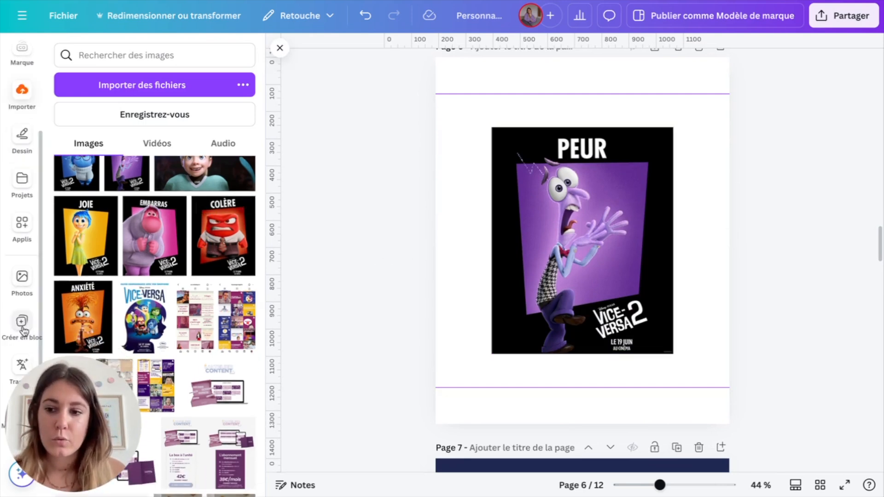
left_click(21, 275)
left_click(199, 56)
type("peur")
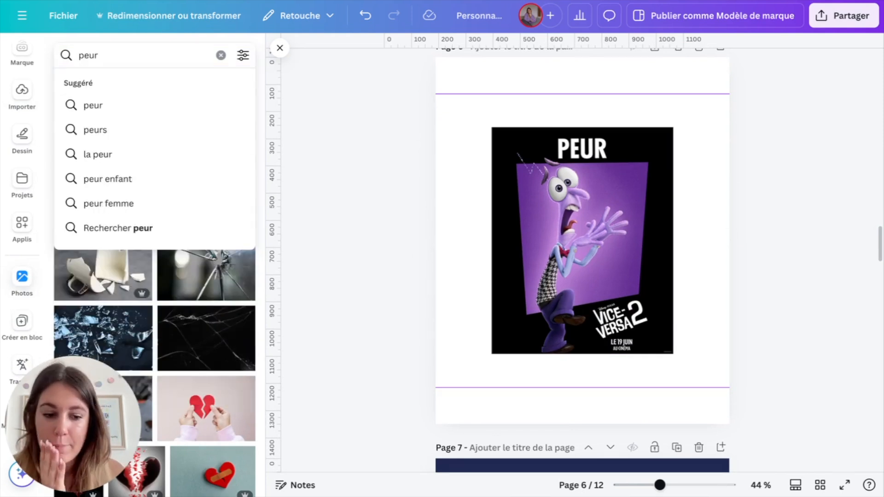
key("Return")
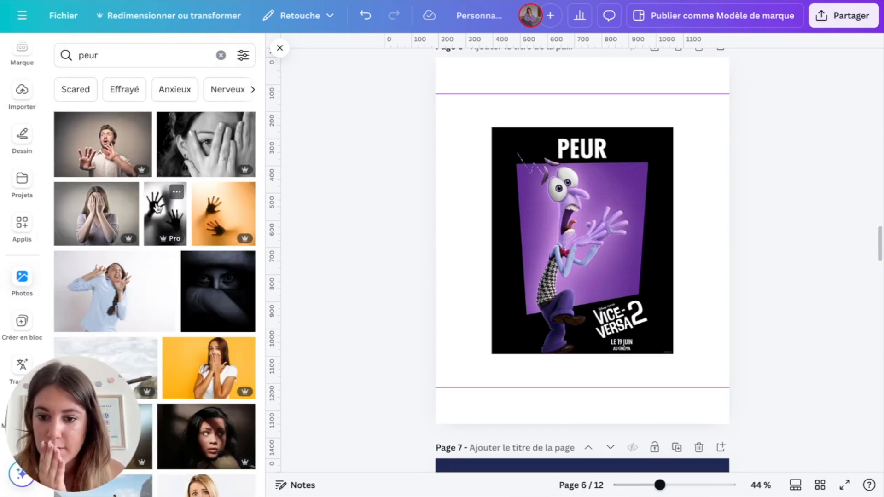
Step: Add the black-and-white photo of hand silhouettes to page 6 and set it as the page background
left_click_drag(156, 208, 507, 79)
right_click(512, 223)
left_click(557, 427)
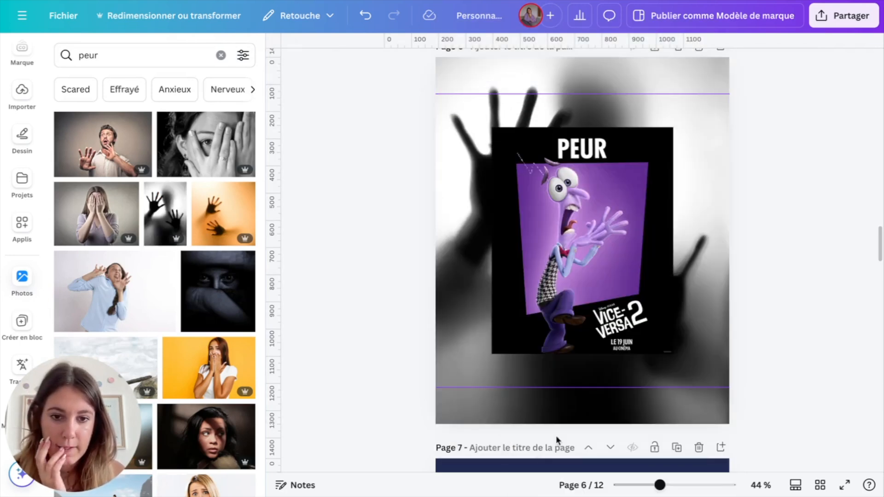
Step: Remove the background photo from page 6 and colour the page background with the document's lime green #d2d82f
left_click(587, 232)
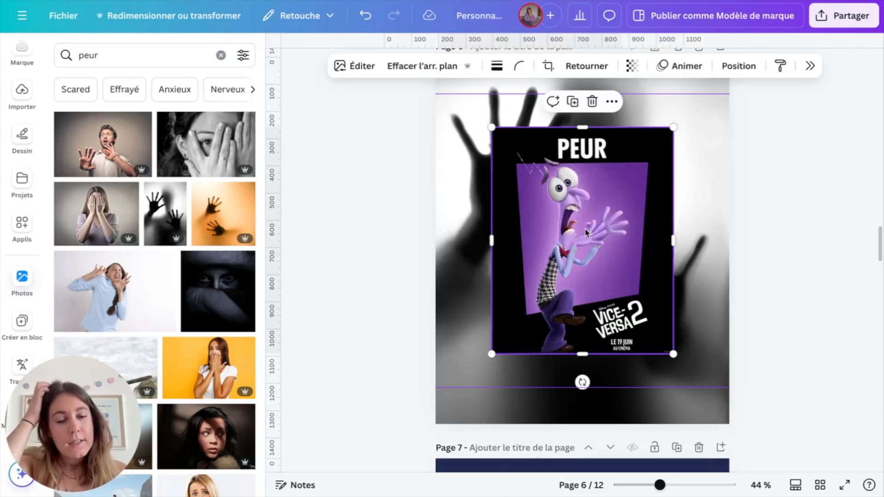
left_click(476, 243)
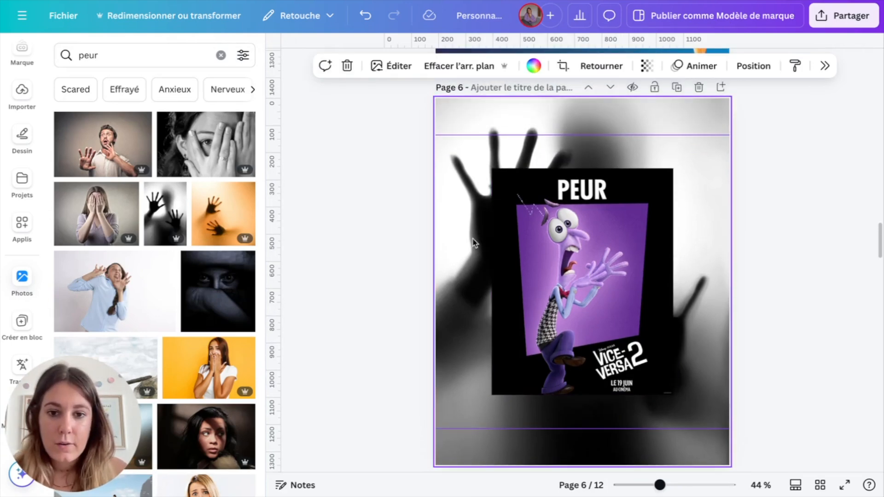
key("Delete")
left_click(500, 65)
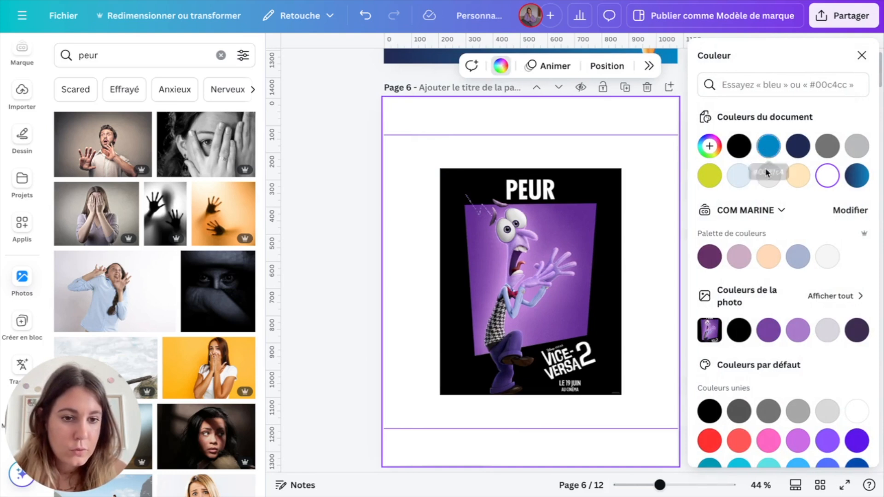
left_click(709, 176)
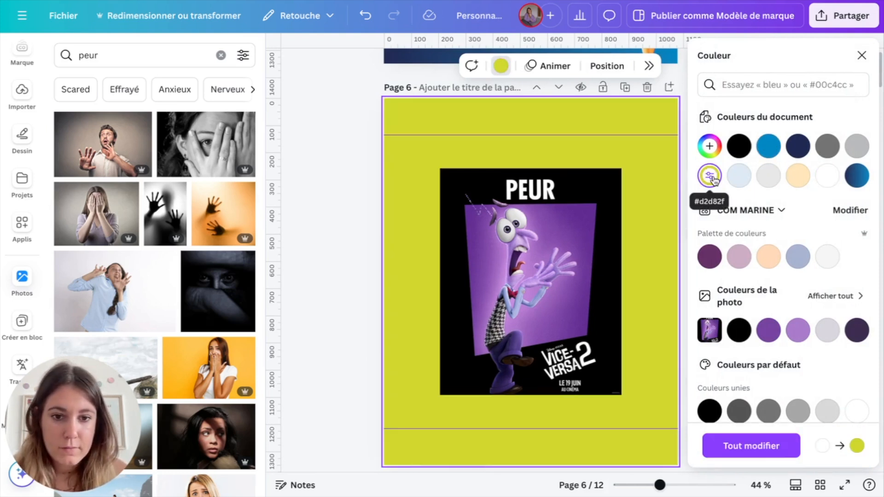
Step: Insert the black-and-white hand silhouettes photo on page 6 again and make it the page background
left_click(154, 225)
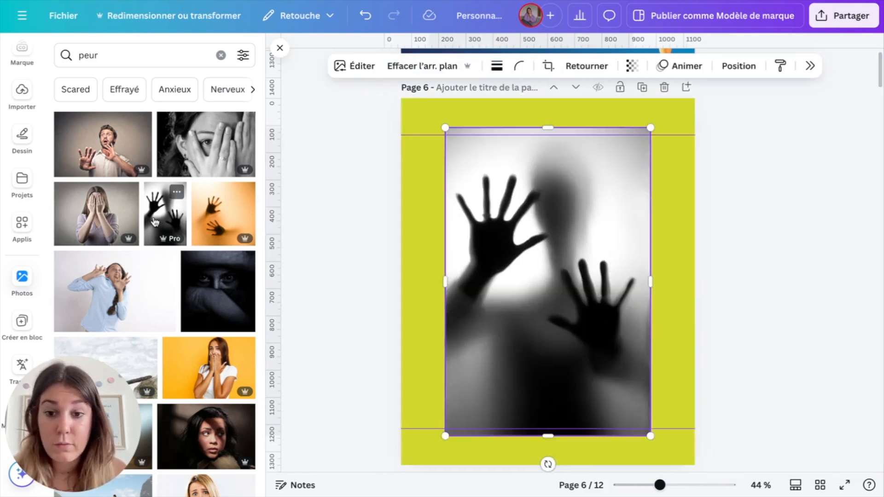
right_click(559, 181)
left_click(594, 426)
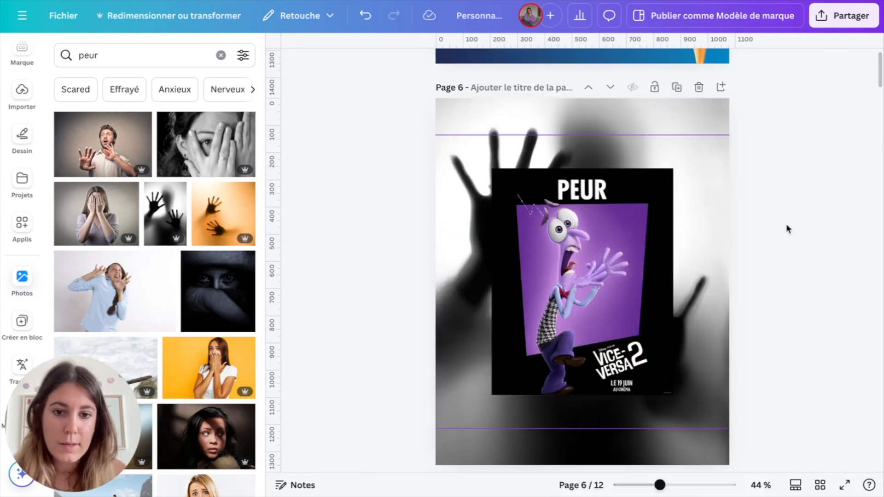
Step: Set the transparency of page 6's background photo to 75
left_click(655, 130)
left_click(646, 66)
left_click_drag(685, 116, 657, 121)
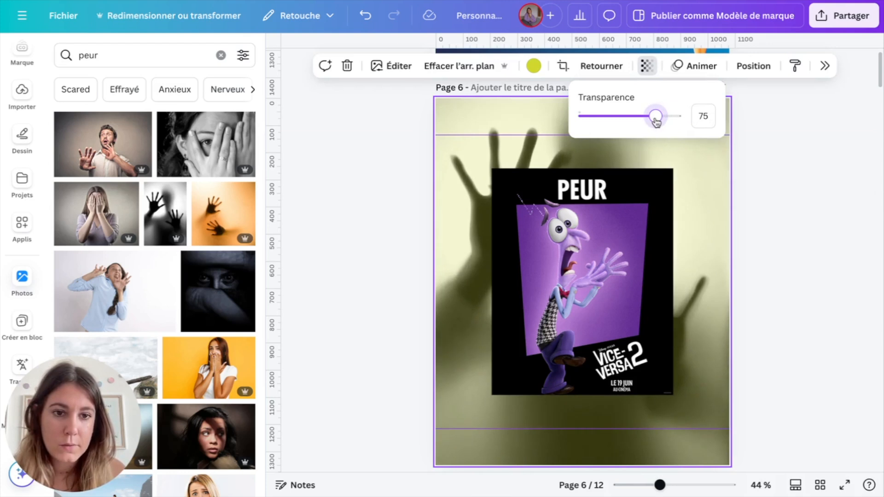
left_click(793, 207)
Step: Extract the purple character from the PEUR poster with Capture magique
scroll(793, 207, "down", 2)
left_click(614, 226)
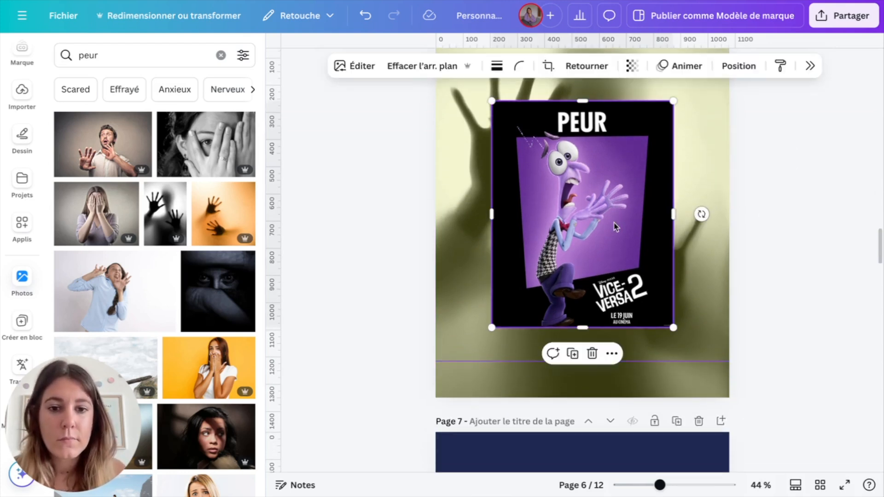
mouse_move(613, 225)
left_mouse_down()
mouse_move(633, 238)
mouse_move(610, 238)
left_mouse_up()
scroll(611, 239, "up", 1)
left_click(420, 68)
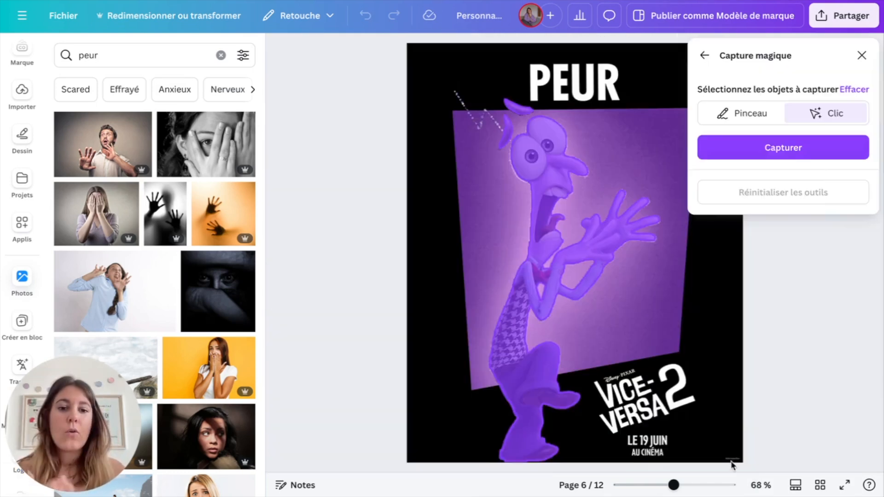
left_click(779, 148)
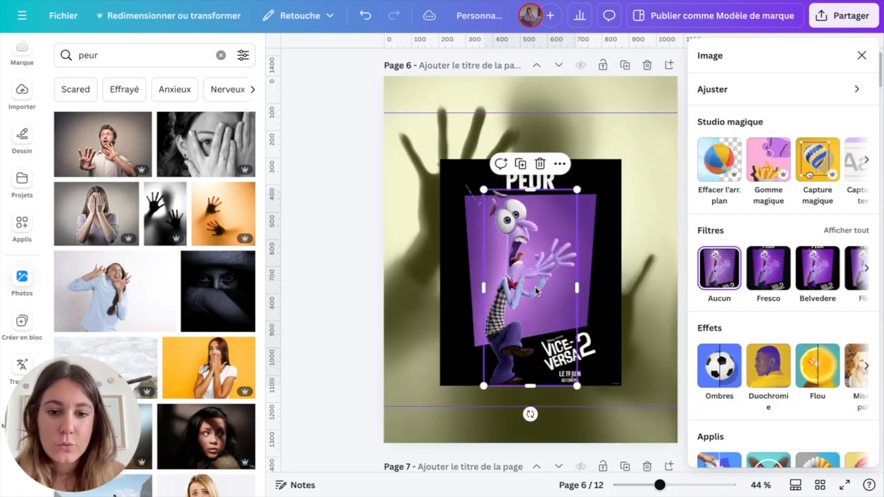
Step: Delete the rest of the PEUR poster and place the cut-out character in the page's lower-left corner
left_click(502, 297)
key("Delete")
left_click_drag(606, 323, 475, 358)
left_click(763, 254)
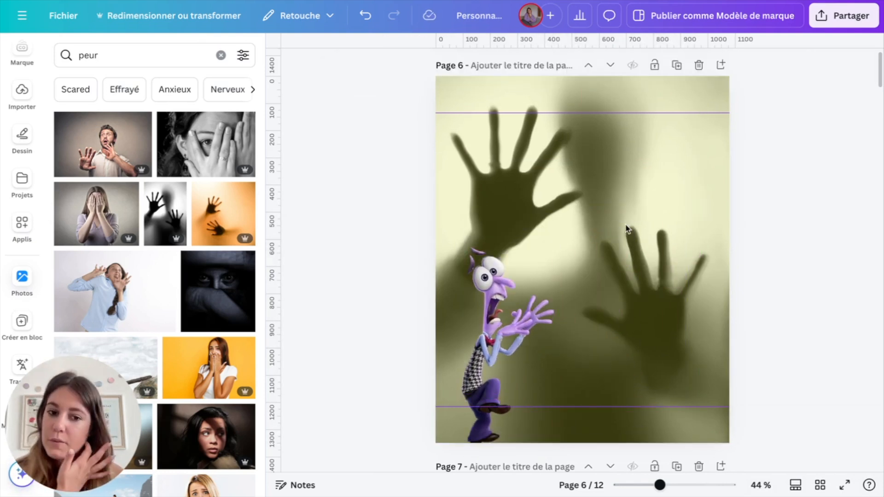
Step: Apply a blur effect to the entire background photo with an intensity of about 63
left_click(627, 229)
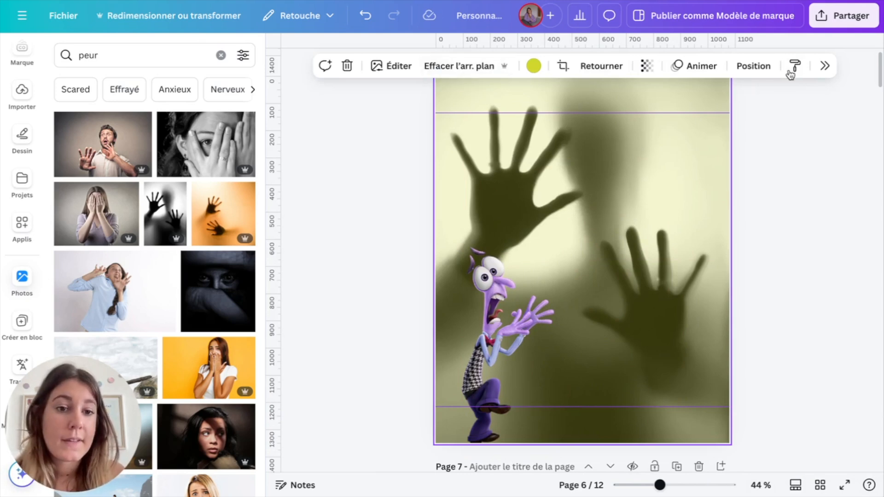
left_click(825, 65)
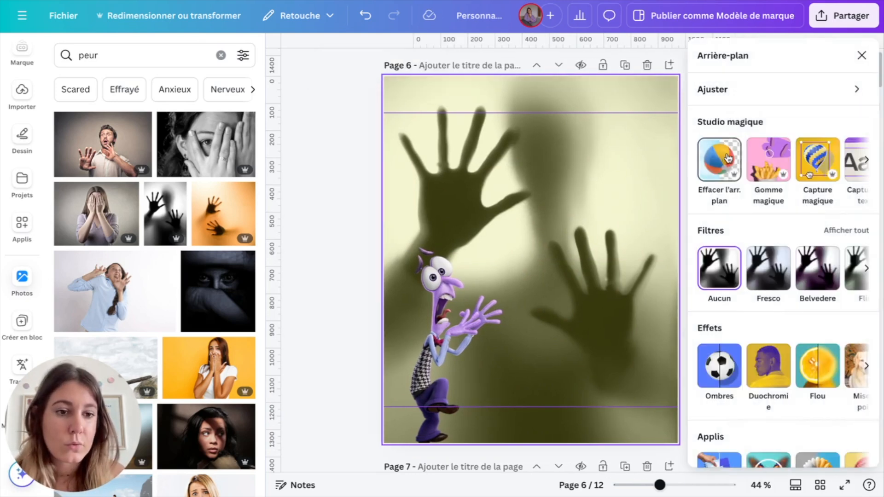
left_click(818, 366)
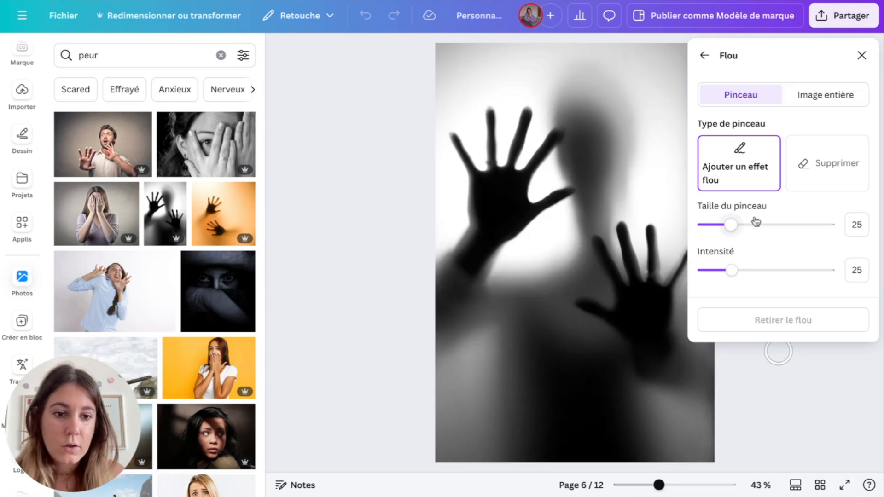
left_click(825, 94)
left_click_drag(697, 151, 781, 158)
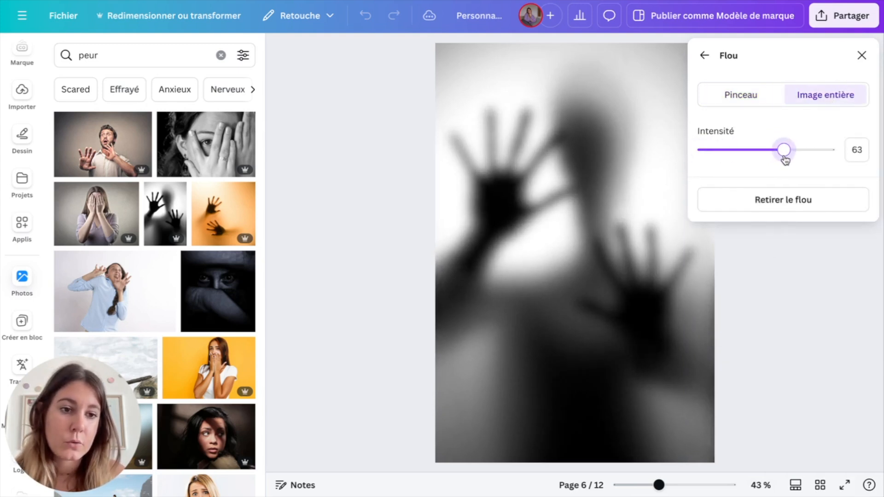
left_click_drag(784, 160, 781, 161)
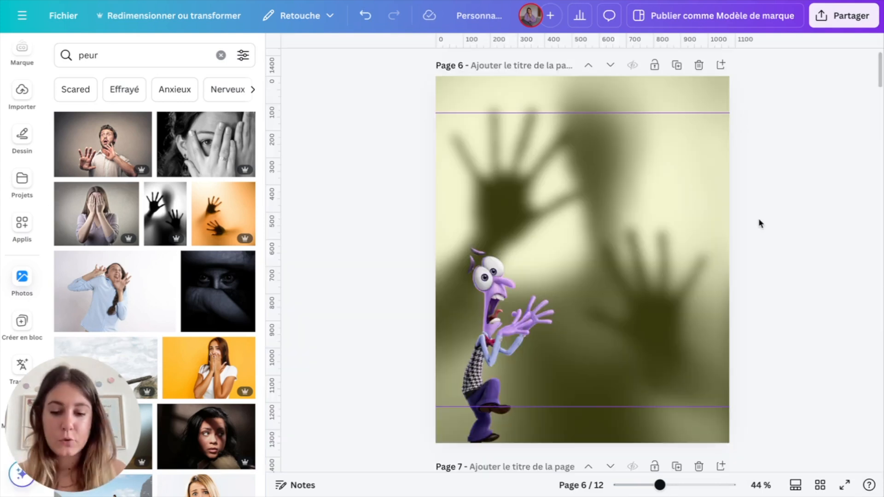
Step: Add a rounded rectangle above the character, shape it into a wide horizontal pill and give it a solid border
scroll(25, 94, "up", 3)
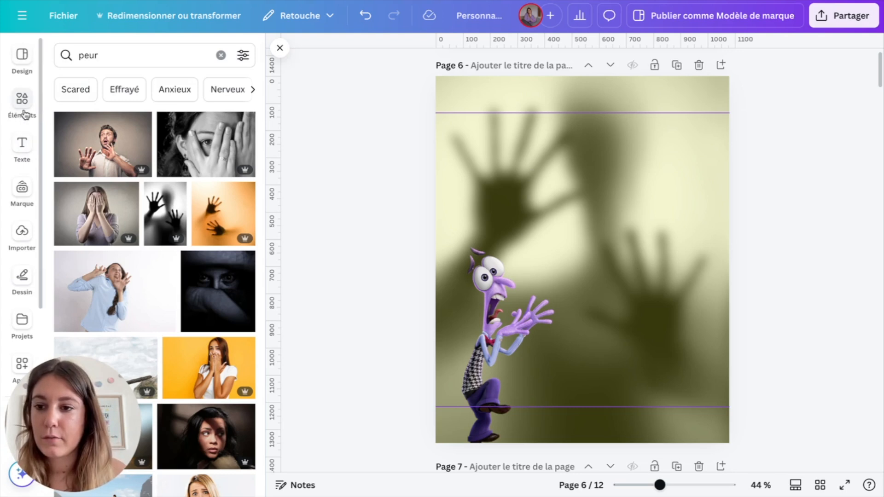
left_click(21, 104)
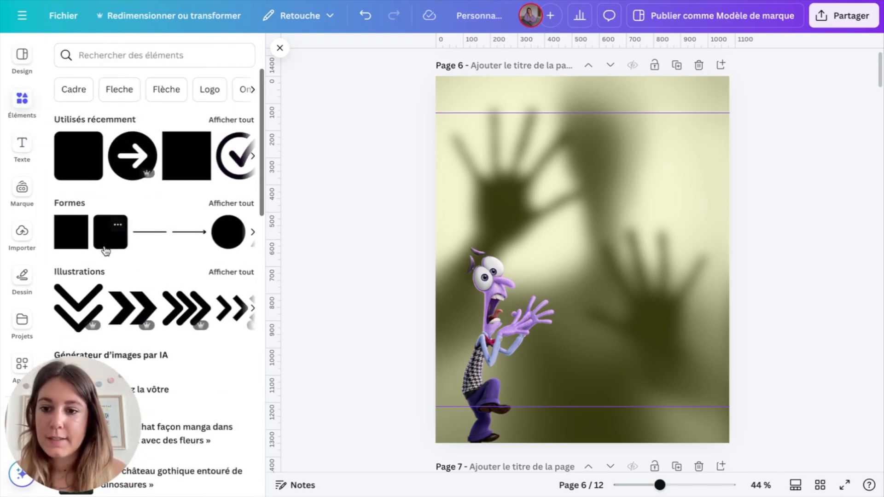
left_click(110, 232)
left_click_drag(582, 303, 583, 247)
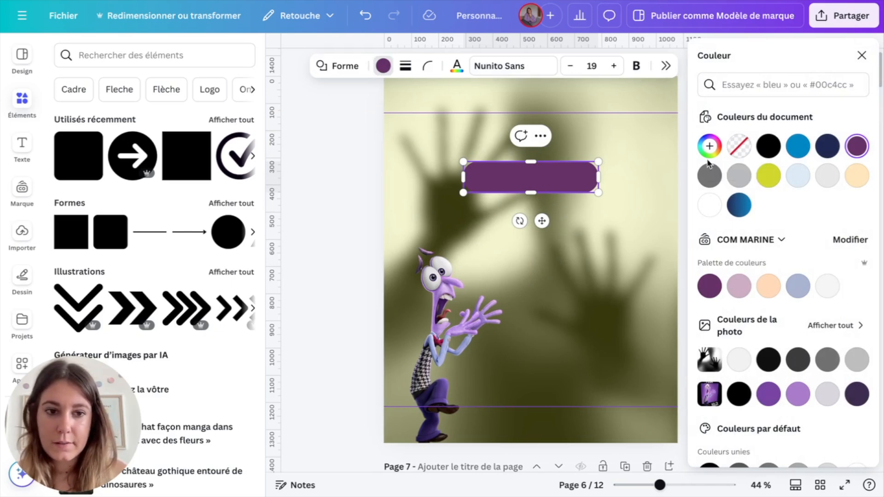
left_click(406, 67)
left_click(371, 102)
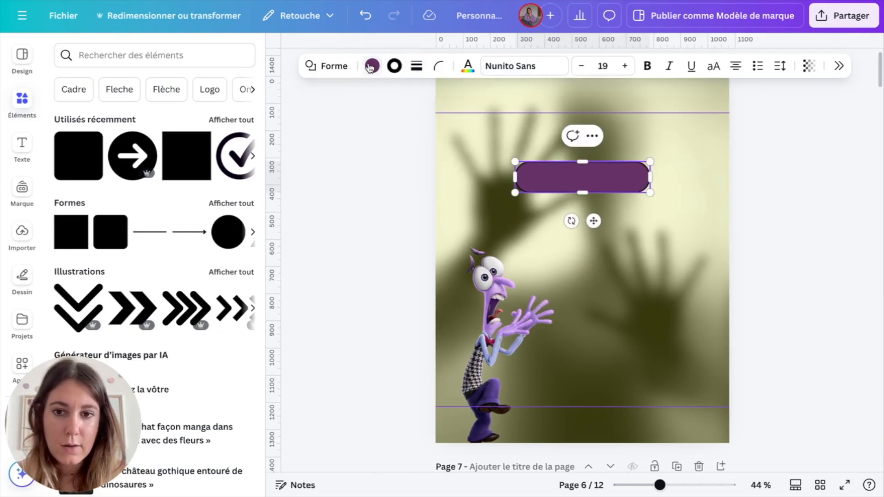
Step: Fill the pill with the document's bright blue and colour its border navy blue
left_click(371, 67)
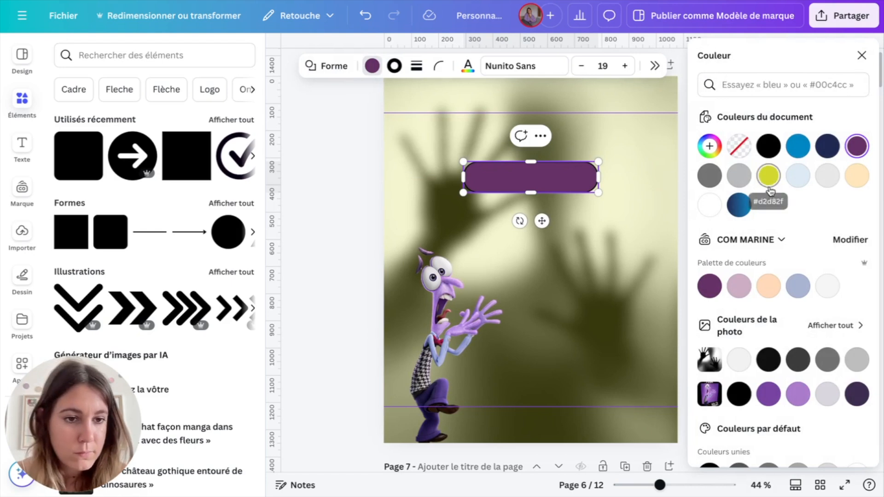
left_click(797, 146)
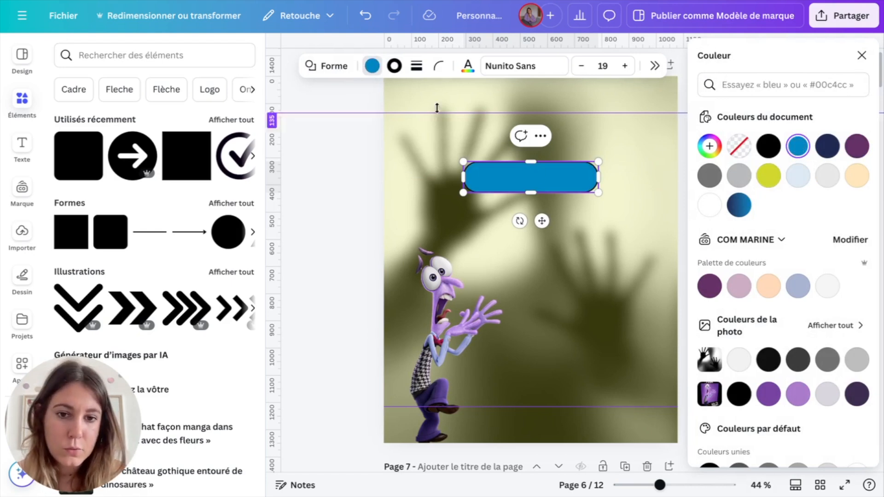
left_click(394, 65)
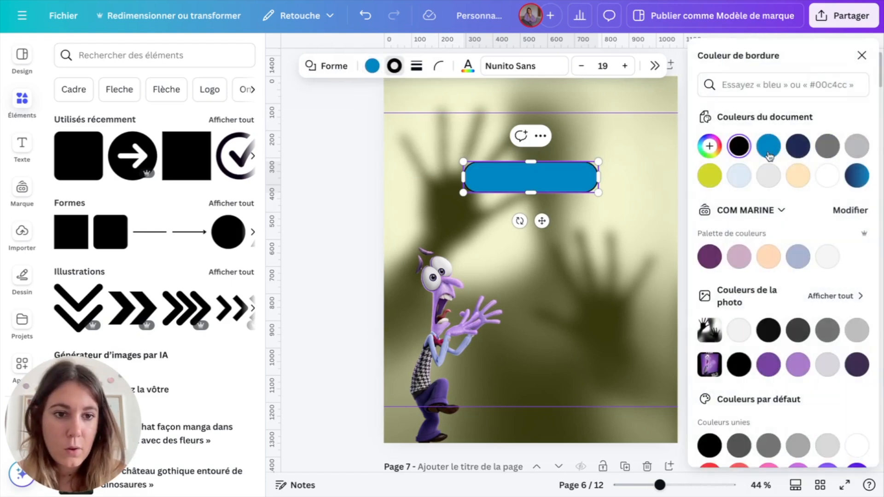
left_click(798, 147)
Step: Change the colour behind the background photo from lime green to the document's light blue
left_click(607, 211)
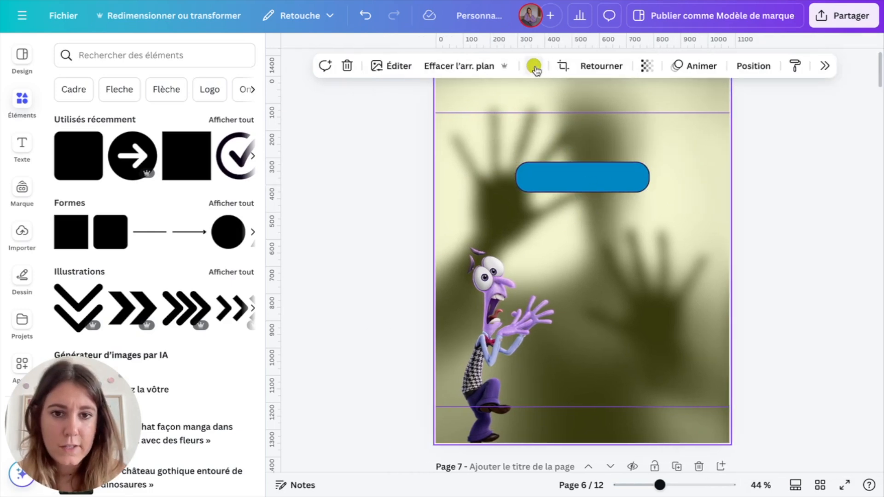
left_click(533, 66)
left_click(827, 175)
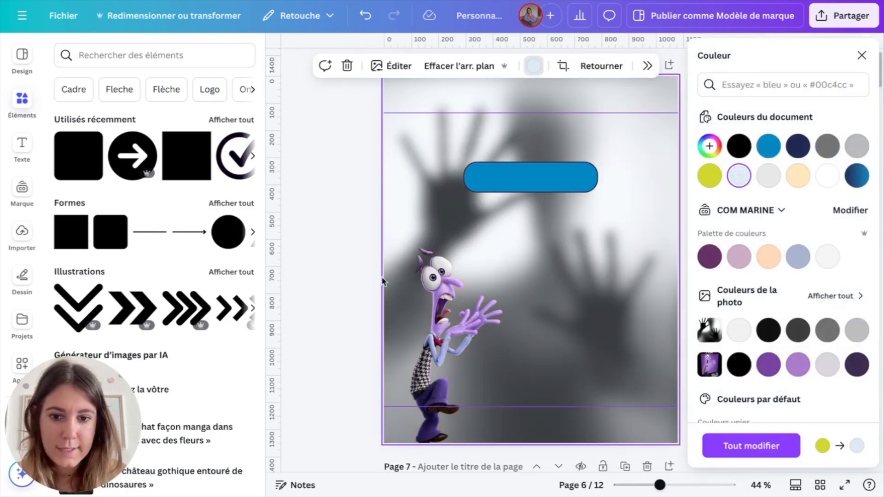
Step: Fade the background photo further, and widen the pill slightly and fill it with the same light blue
left_click(369, 285)
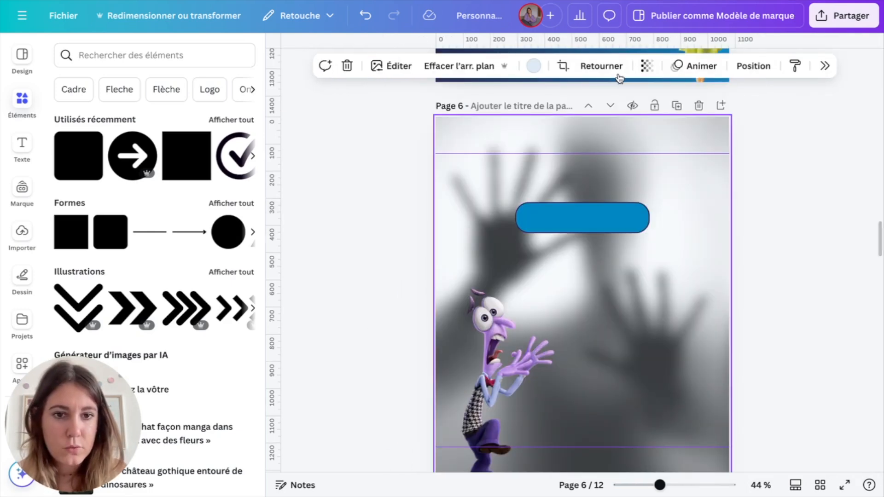
left_click(647, 66)
left_click_drag(654, 116, 627, 120)
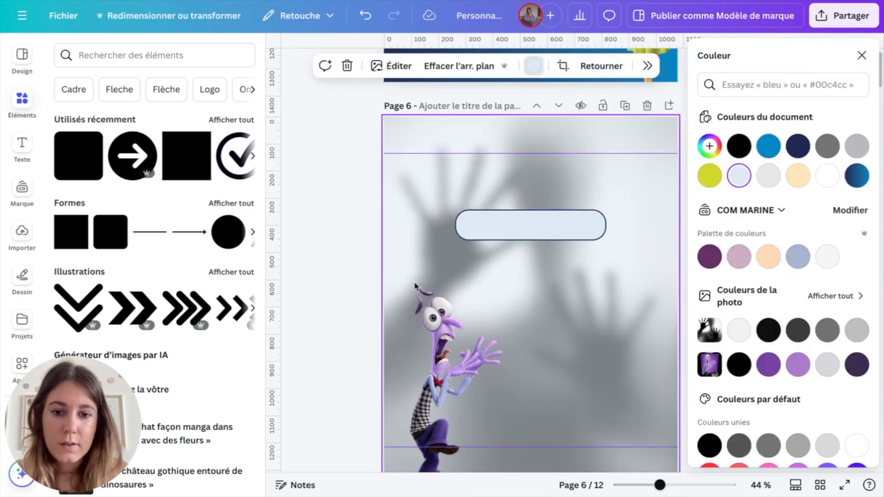
Step: Duplicate the light blue pill and place the copy directly below the original
left_click(501, 227)
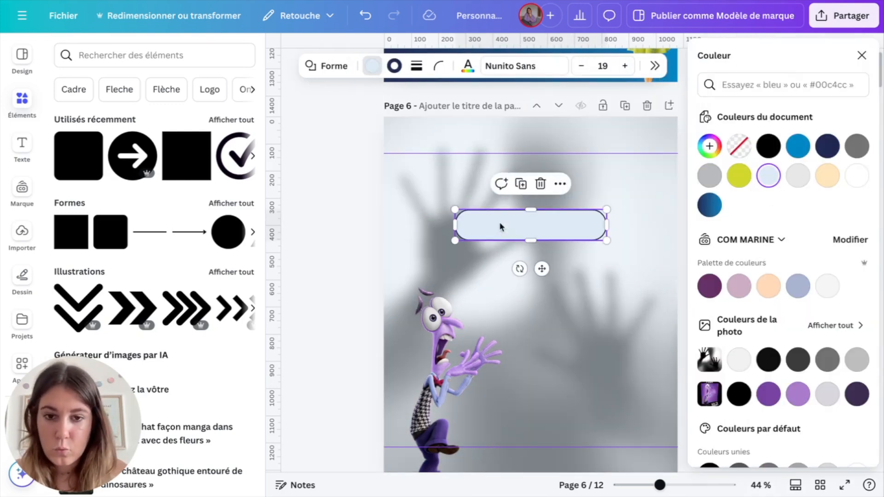
key("ctrl+d")
left_click_drag(546, 236, 541, 269)
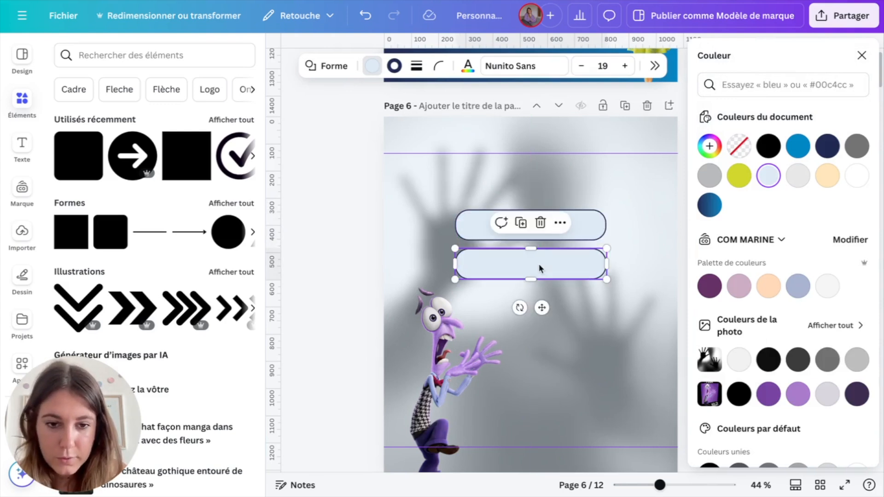
Step: Set the border thickness of both pills to 3
left_click(584, 226, "shift")
left_click(416, 66)
left_click_drag(337, 146, 337, 148)
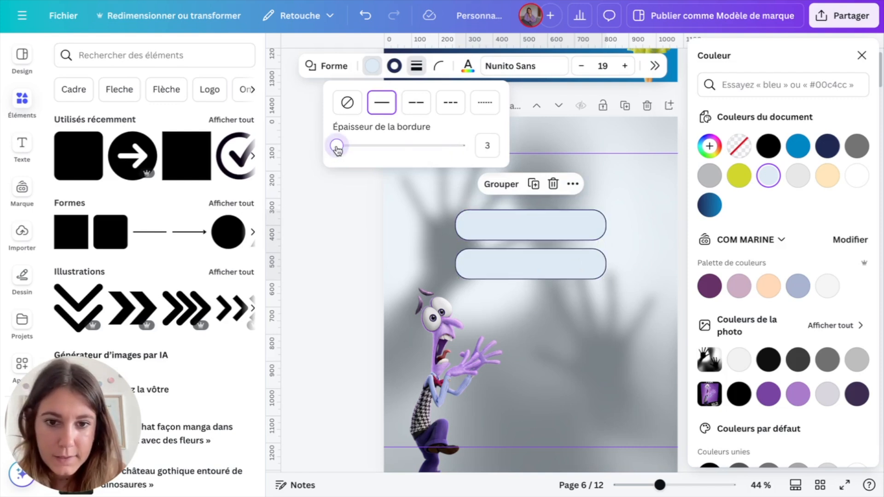
left_click(317, 210)
left_click(313, 235)
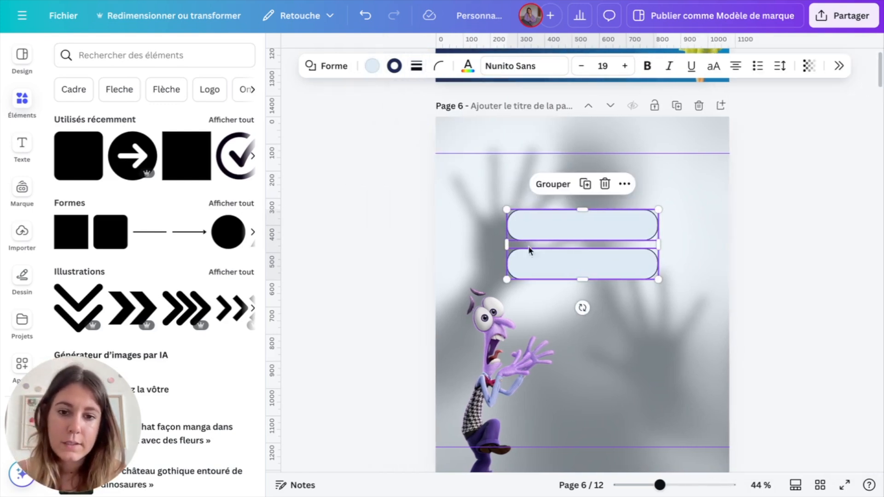
Step: Add a third matching pill below the other two with equal spacing and shift the upper pills slightly up
left_click(621, 301)
left_click(598, 264)
left_click_drag(597, 264, 604, 305)
left_click_drag(801, 324, 572, 225)
Step: Move the character up beside the three pills and scale it down slightly
left_click(501, 398)
left_click_drag(501, 415, 499, 277)
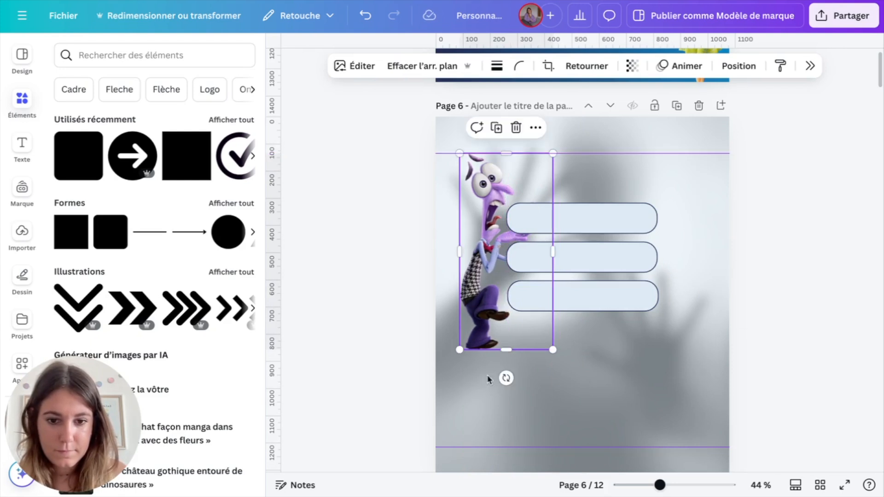
left_click_drag(553, 157, 533, 194)
Step: Bring the character in front of the pills and shift it up so its hands overlap the upper two
right_click(491, 322)
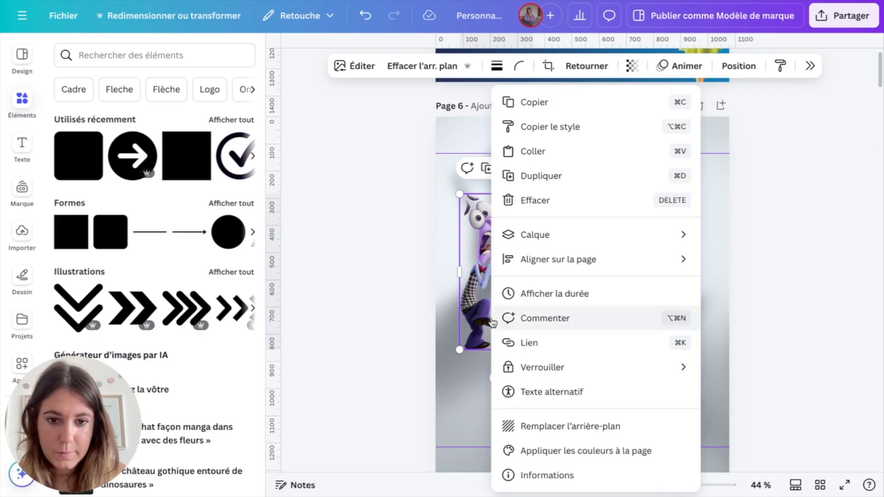
mouse_move(532, 239)
left_click(707, 260)
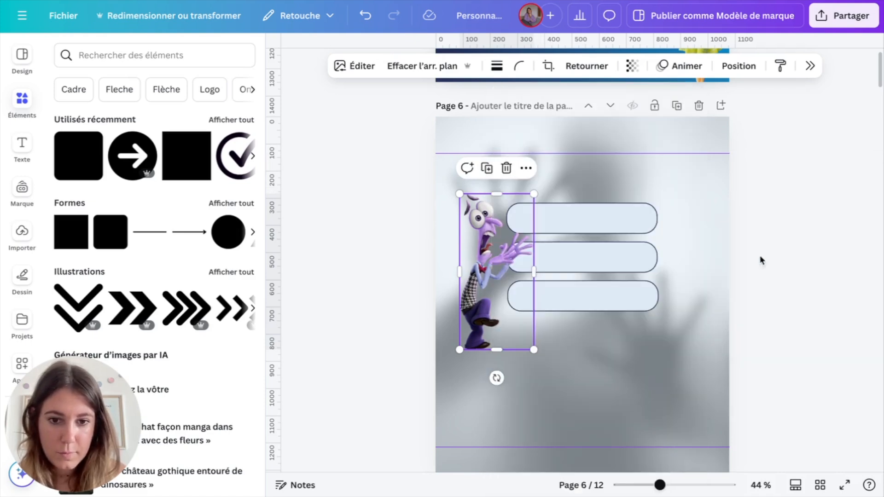
left_click_drag(486, 296, 496, 276)
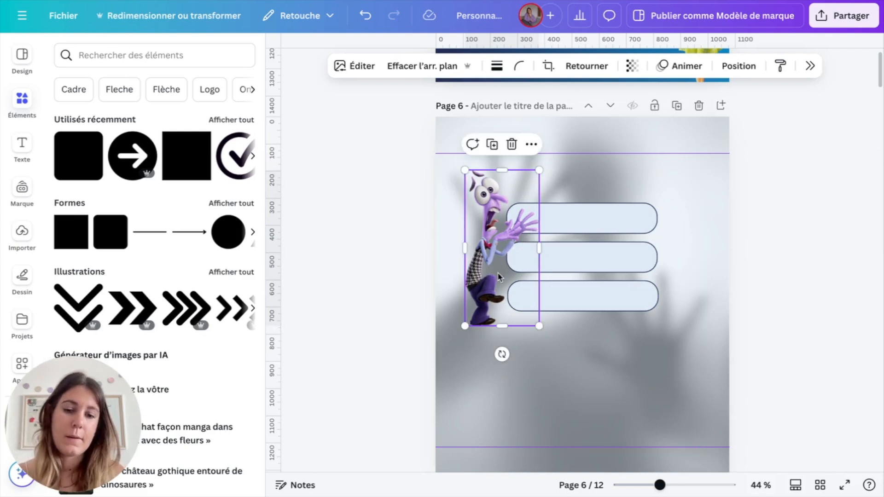
Step: Move the character and the three pills together down to about the middle of the page
left_click(728, 309)
left_click_drag(821, 347, 453, 194)
left_click_drag(493, 222, 500, 276)
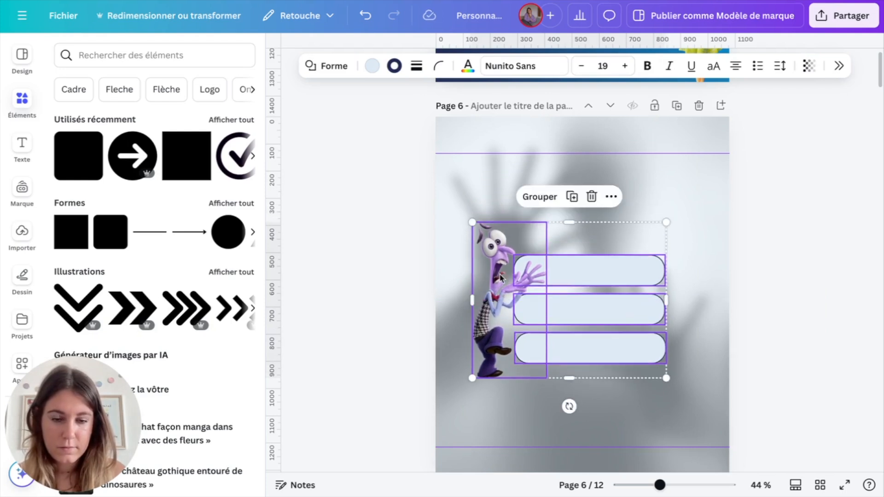
left_click(751, 247)
scroll(751, 248, "down", 2)
scroll(750, 248, "up", 1)
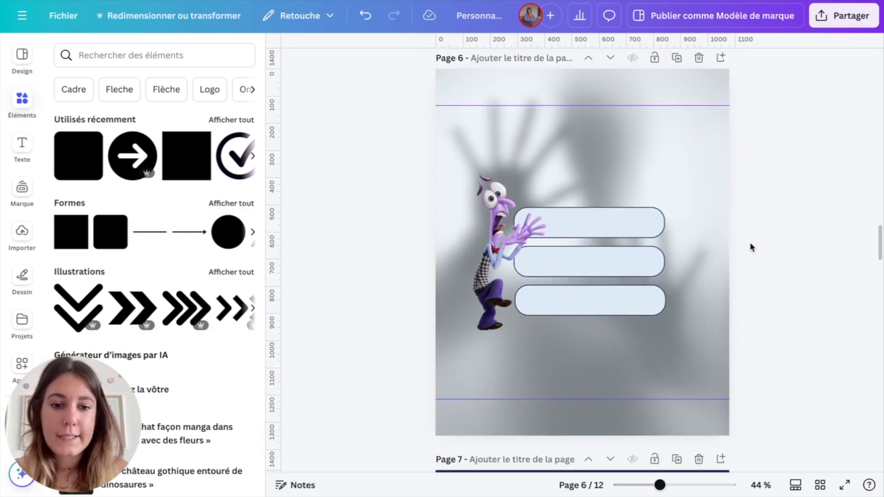
left_click(607, 232)
left_click(787, 238)
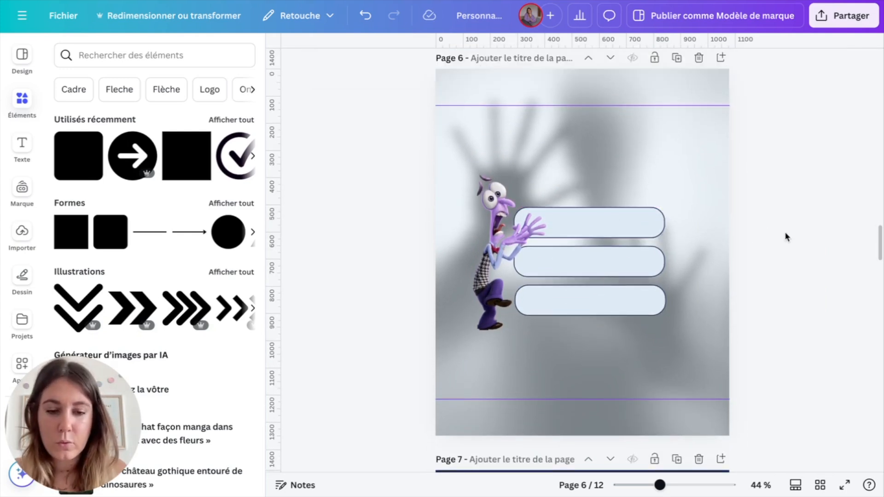
Step: Add the navy League Spartan texts "Fais de", "ta peur" and "TA FORCE", one inside each pill from top to bottom
key("t")
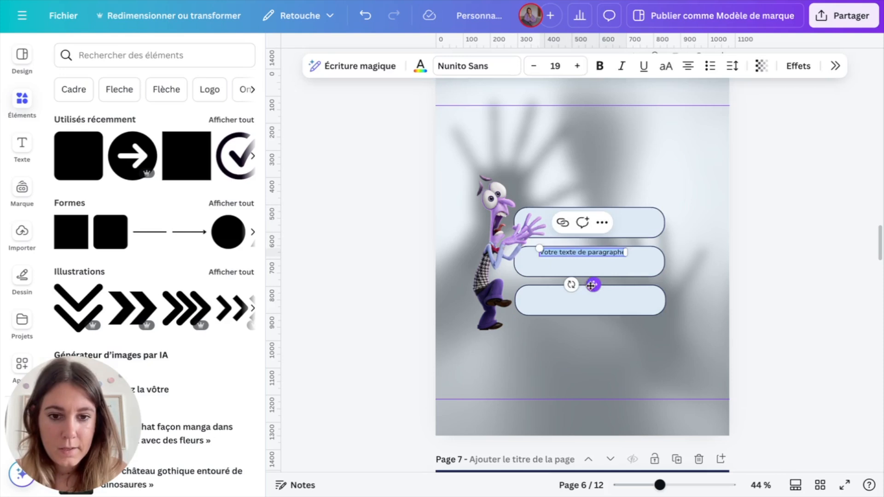
left_click_drag(590, 285, 591, 294)
left_click(474, 66)
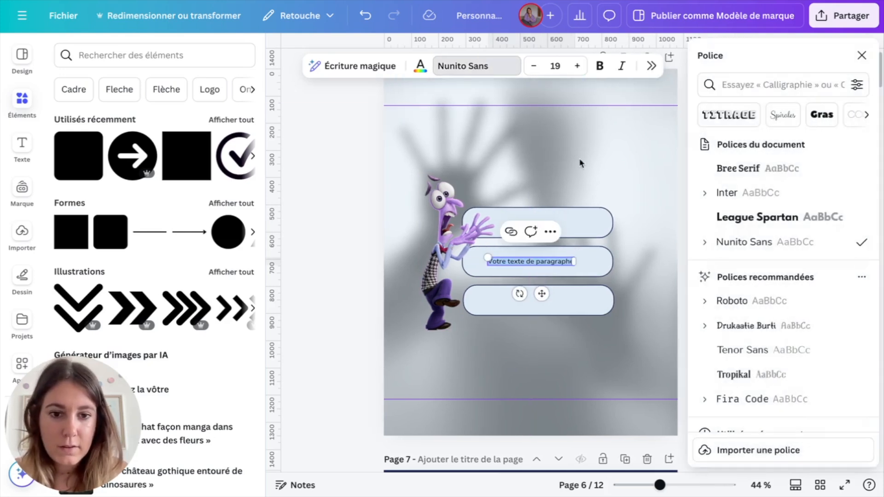
left_click(711, 220)
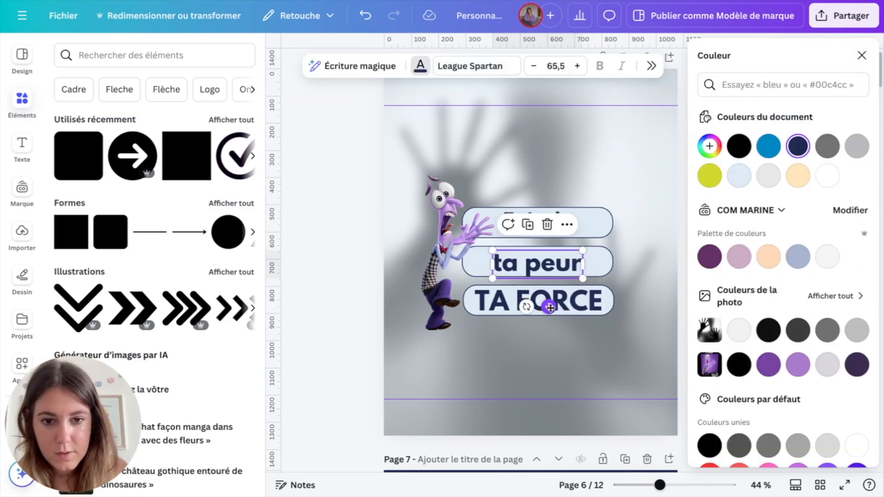
left_click_drag(550, 307, 551, 305)
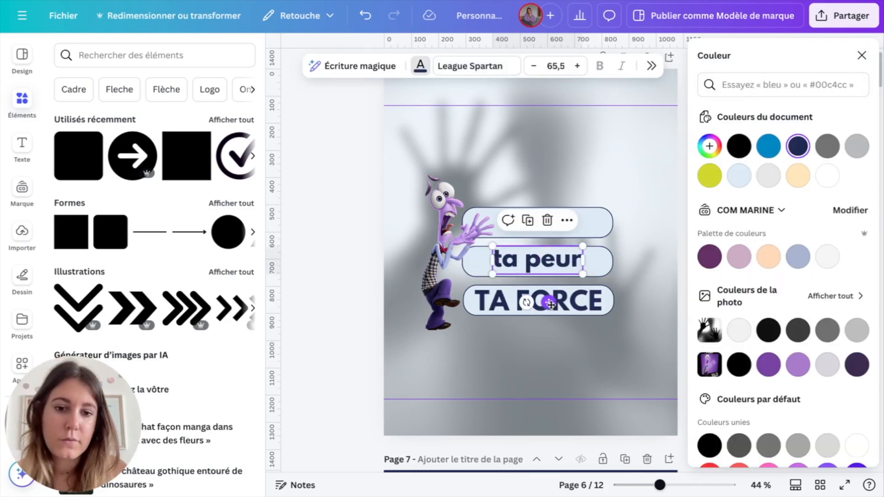
left_click(621, 205)
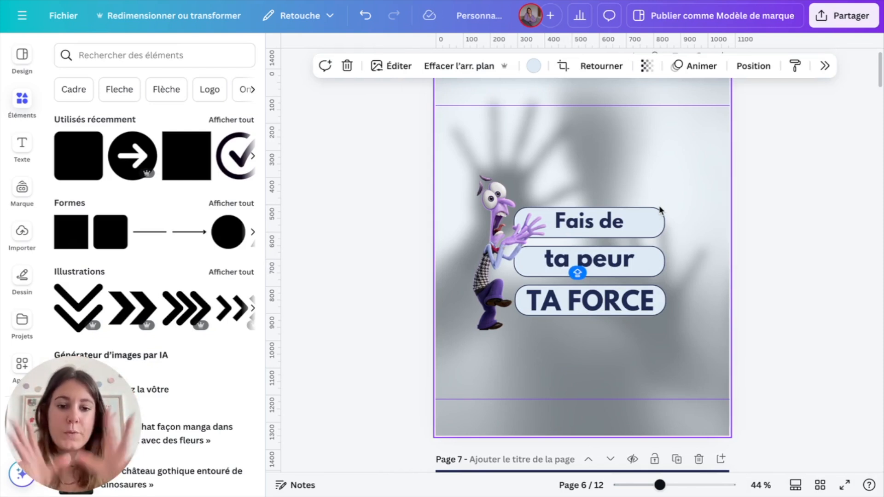
Step: Set the letter spacing of the "Fais de" text to 150
left_click(660, 209)
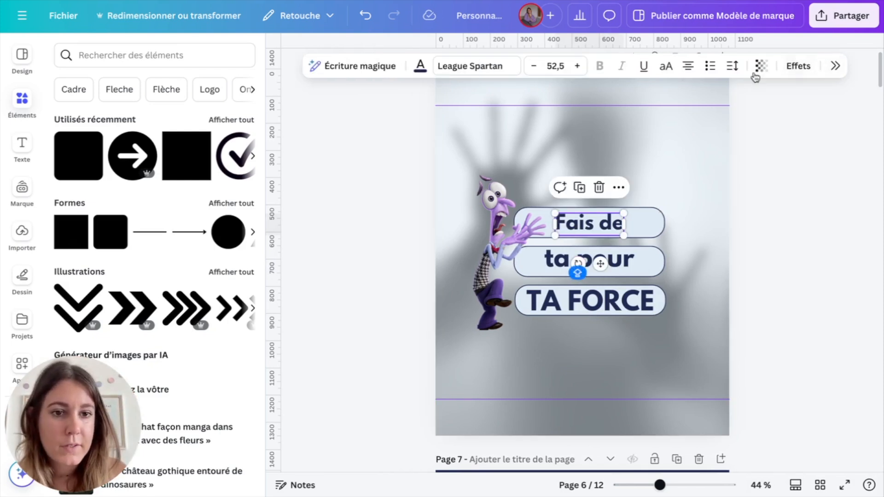
left_click(731, 65)
left_click_drag(684, 116, 699, 121)
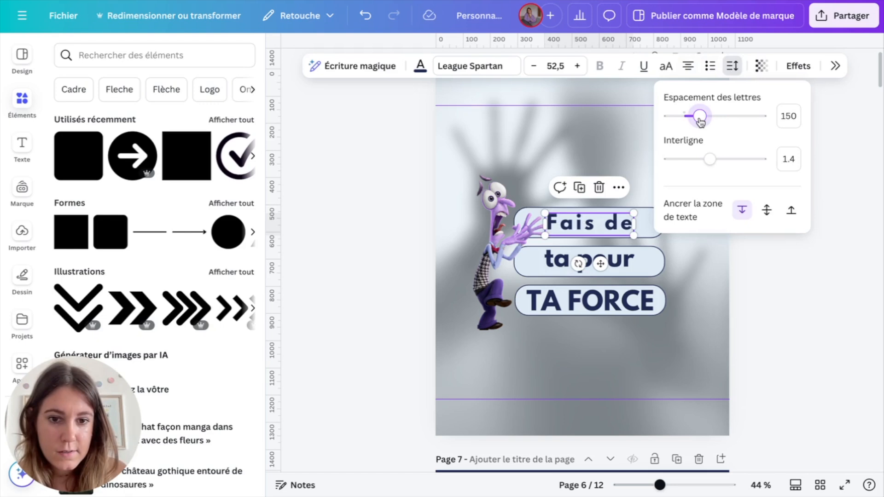
Step: Widen the letter spacing of "ta peur" so it spreads across most of the middle pill
left_click(561, 258)
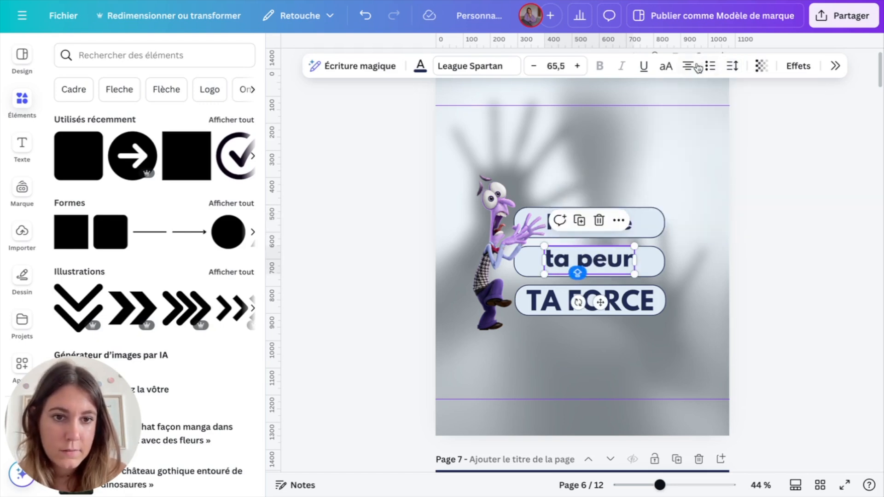
left_click(732, 66)
left_click_drag(686, 116, 702, 118)
left_click(783, 293)
left_click(624, 267)
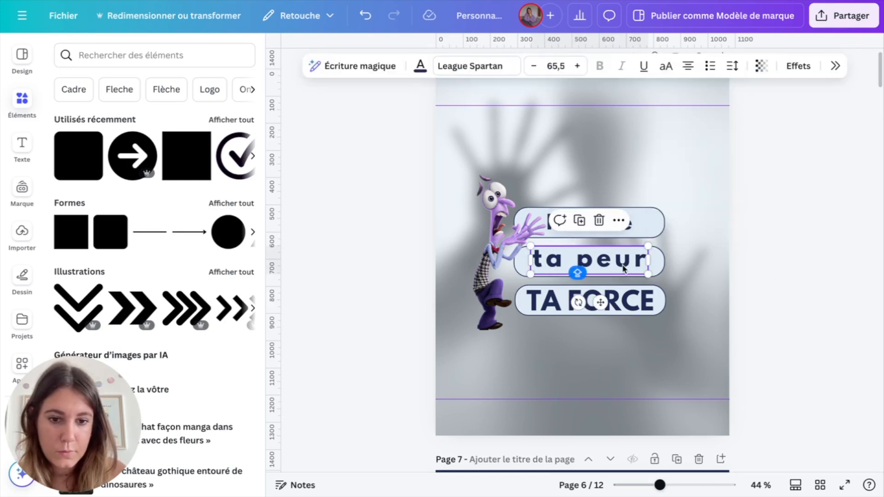
left_click(752, 264)
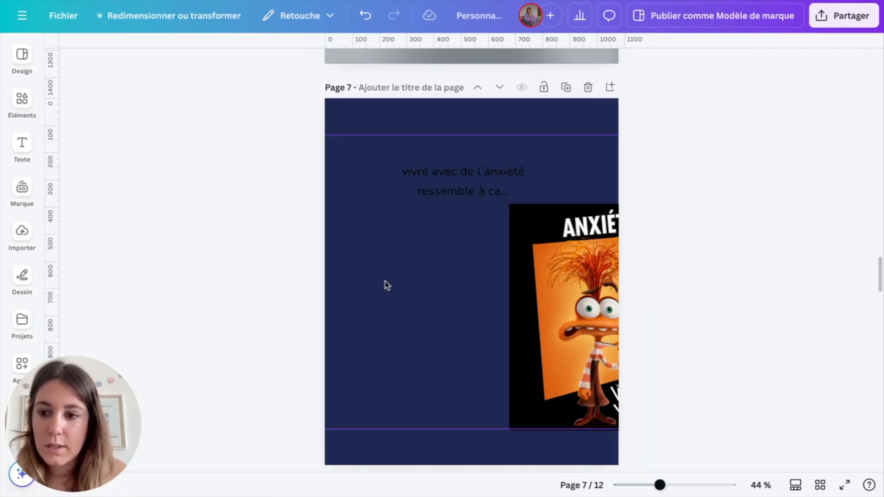
Step: Add a circular picture frame to page 7, enlarge it slightly and position it below the text
mouse_move(24, 138)
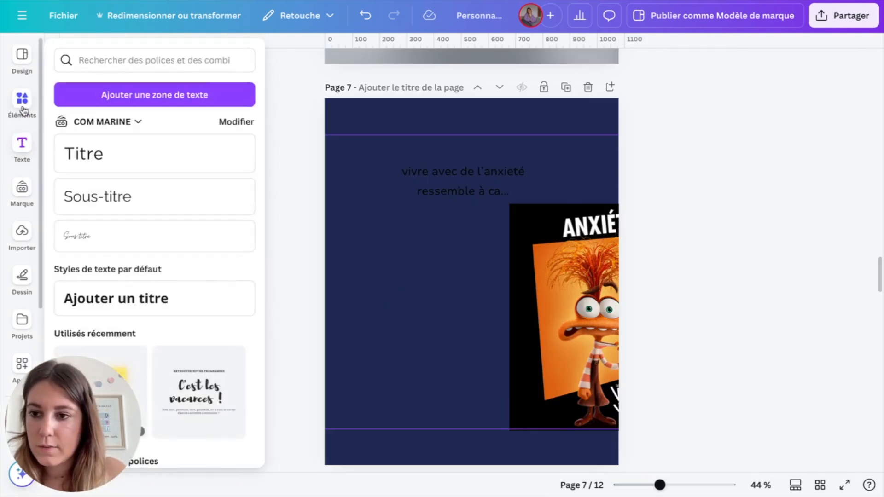
left_click(22, 99)
scroll(170, 247, "down", 8)
scroll(171, 247, "down", 7)
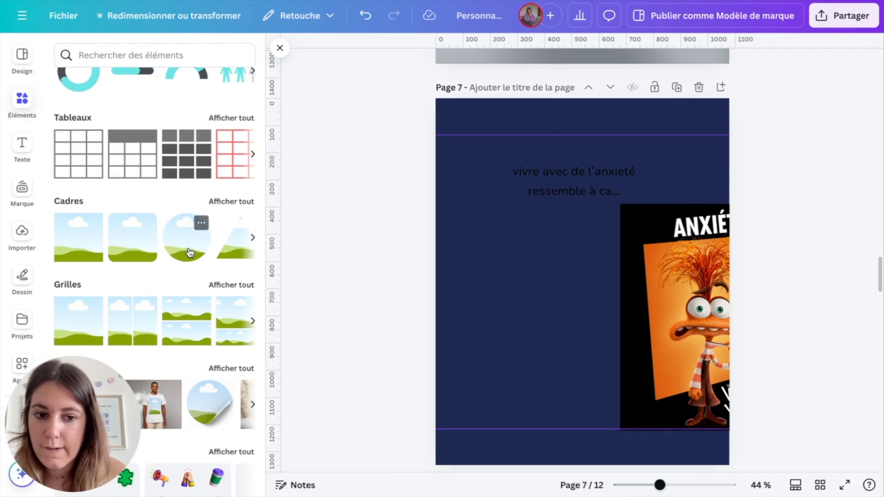
left_click(188, 253)
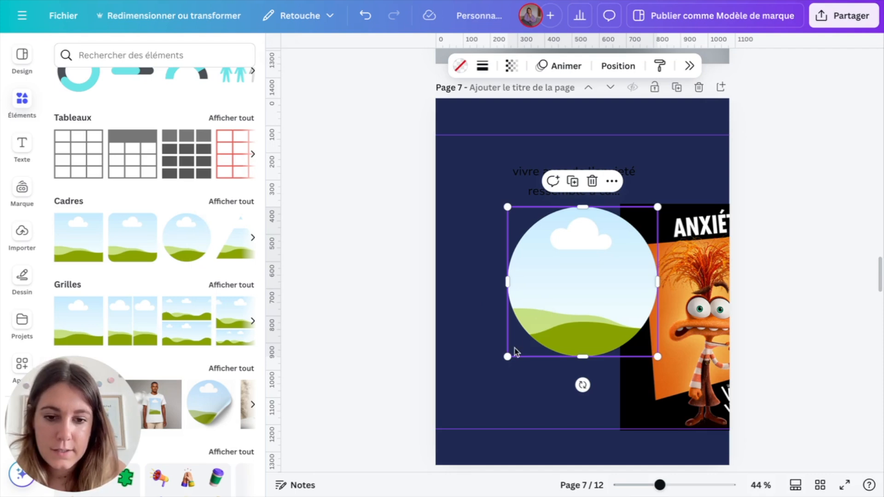
left_click_drag(509, 356, 486, 382)
left_click_drag(593, 294, 596, 318)
Step: Place the ANXIÉTÉ poster in the circular frame and enlarge and shift it so the orange character fills the circle
left_click_drag(705, 305, 688, 308)
left_click(557, 333)
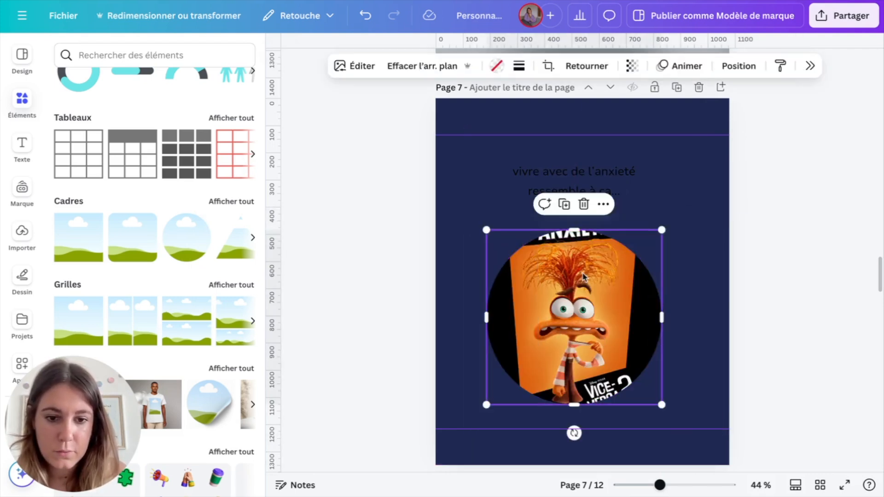
double_click(556, 333)
left_click_drag(608, 207, 678, 129)
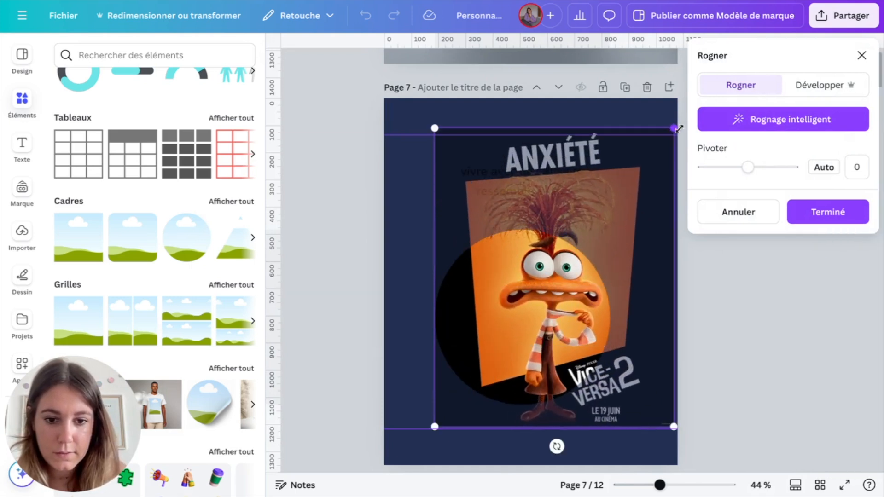
left_click_drag(555, 299, 522, 353)
left_click(719, 282)
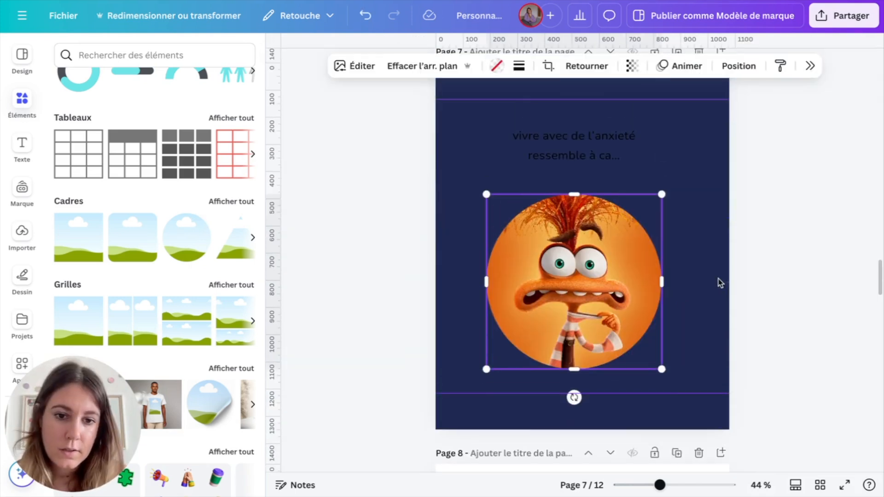
left_click(817, 266)
Step: Centre the circular picture horizontally on the page and give it a solid light blue #deeaf5 border
mouse_move(598, 306)
left_mouse_down()
mouse_move(613, 316)
mouse_move(606, 316)
left_mouse_up()
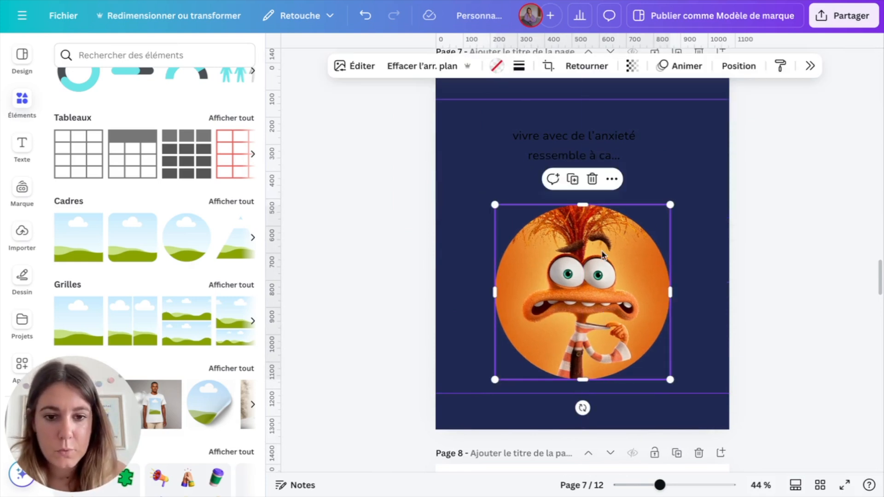
left_click(520, 66)
left_click(480, 107)
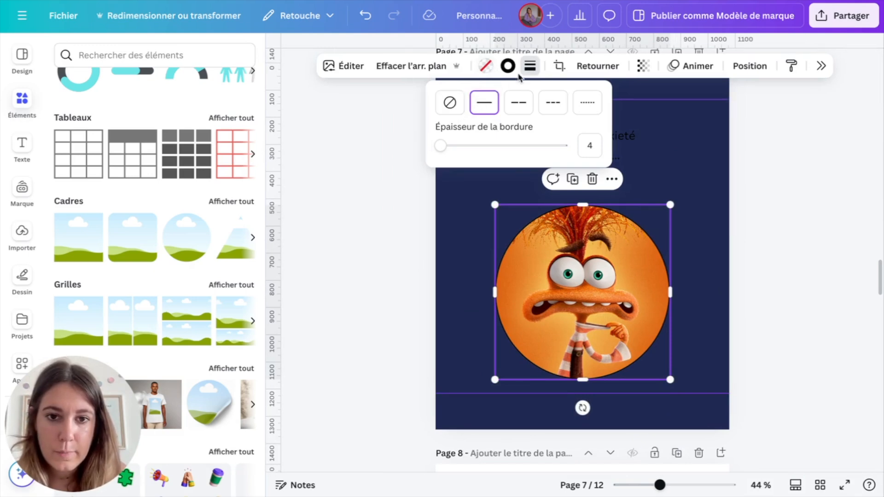
left_click(508, 65)
left_click(739, 179)
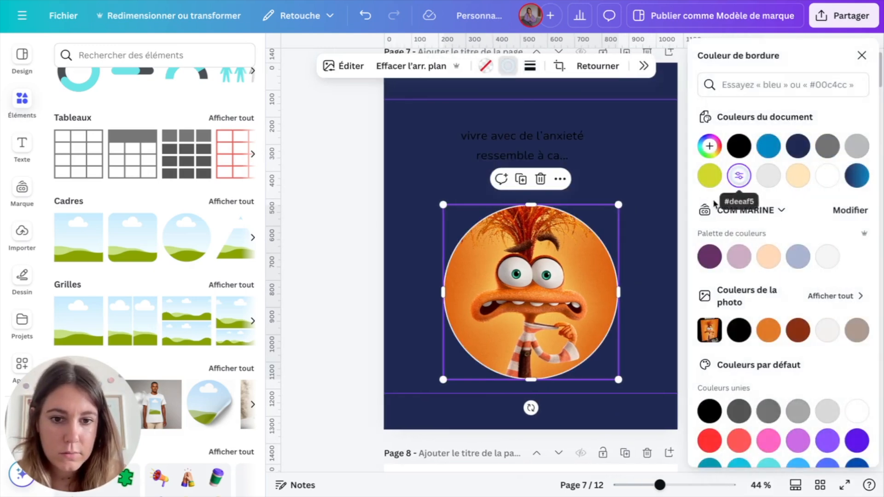
left_click(659, 278)
Step: Place a small, thick right-pointing arrow on the circle's bottom edge and colour it light blue
left_click(597, 338)
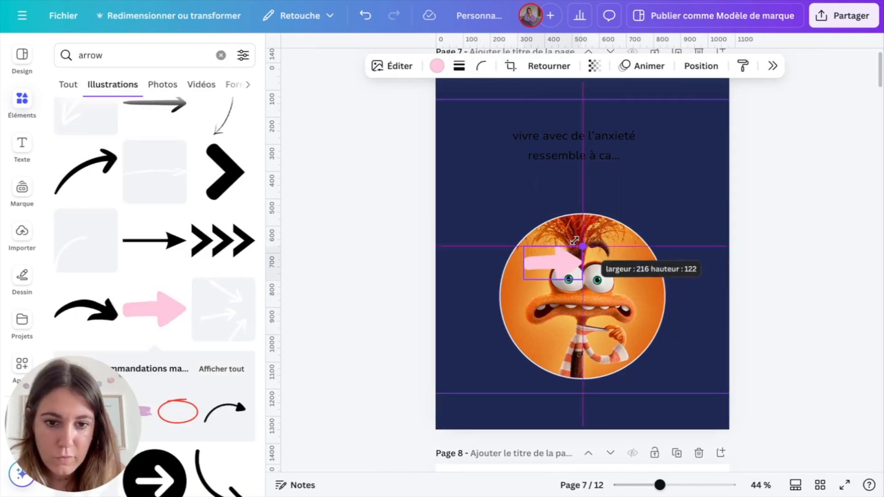
left_click_drag(589, 289, 583, 383)
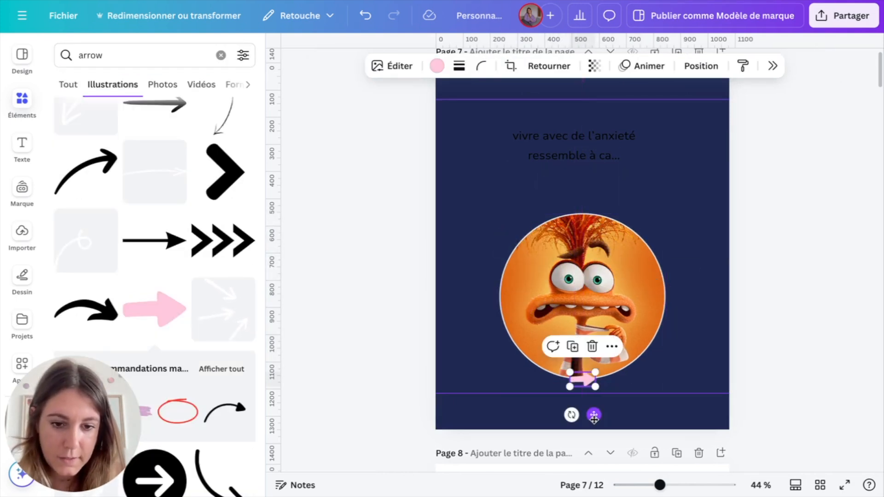
left_click(437, 66)
left_click(736, 178)
left_click(655, 265)
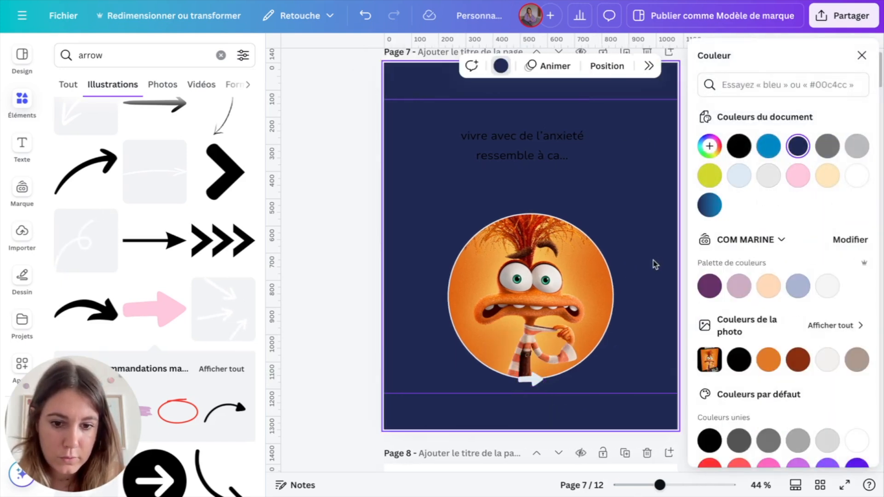
left_click(530, 379)
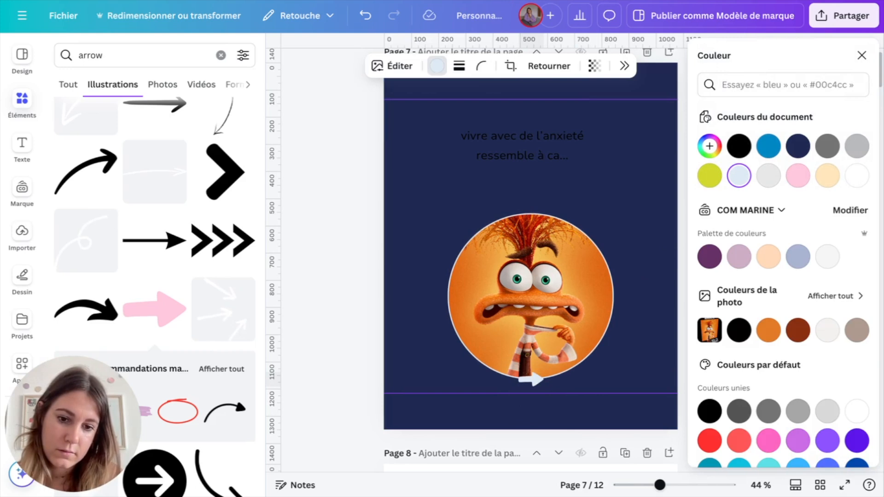
left_click(596, 232)
left_click(641, 219)
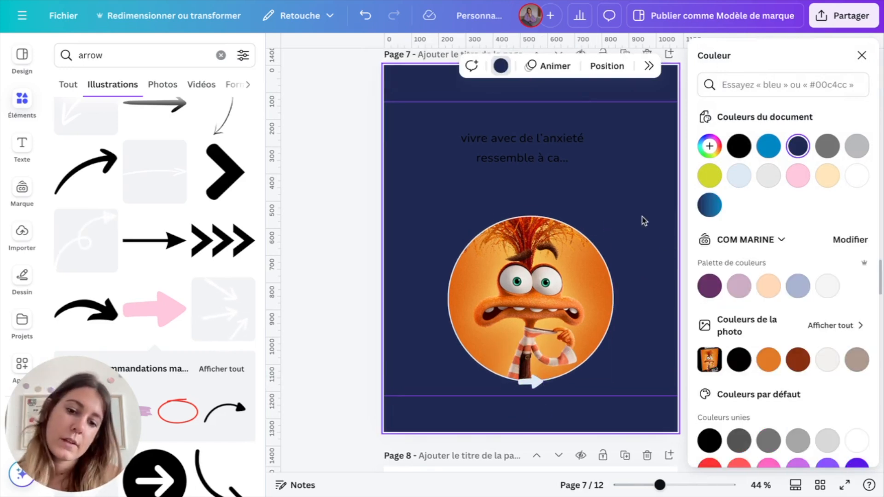
Step: Change the font of the line "vivre avec de l'anxieté" to League Spartan
scroll(638, 225, "down", 1)
scroll(636, 227, "up", 1)
left_click(552, 195)
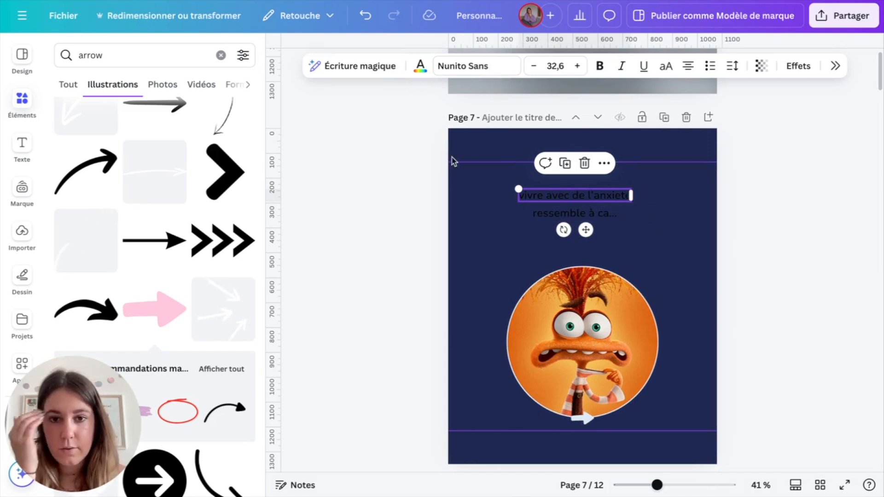
left_click(445, 66)
left_click(731, 215)
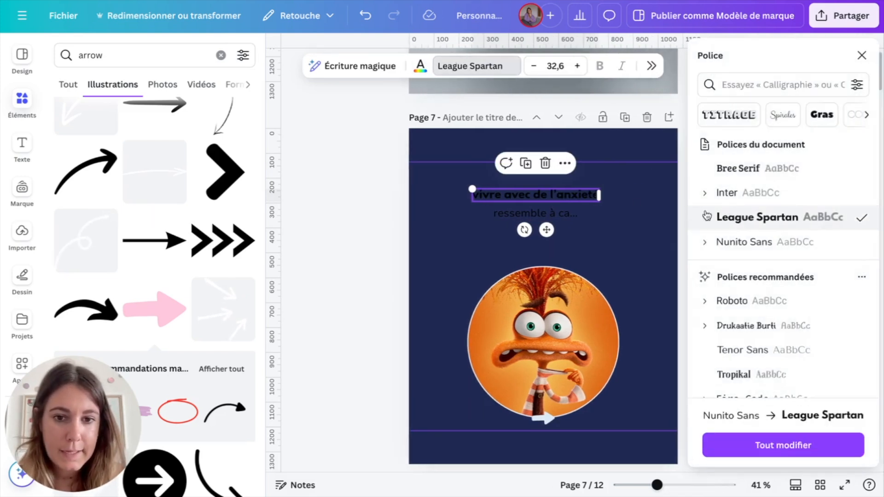
left_click(661, 220)
left_click(610, 196)
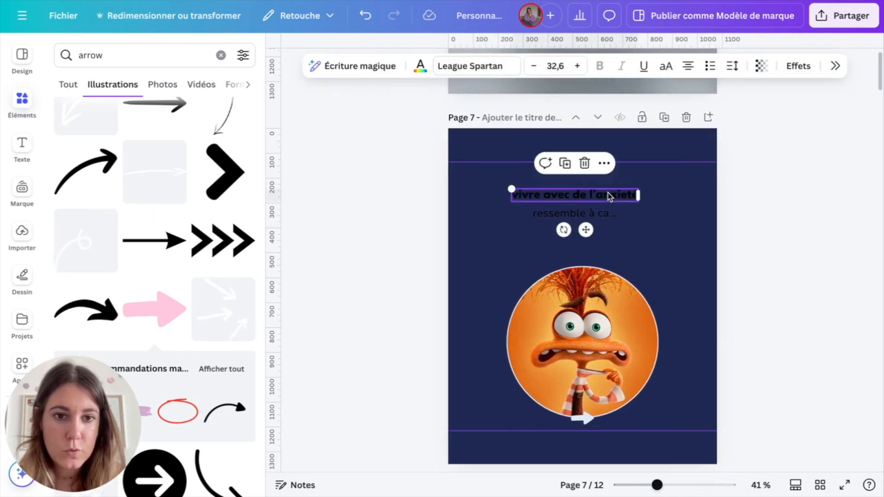
left_click(652, 211)
Step: Place a copy of the "vivre avec de l'anxieté" line just below it and reduce the copy to the word "anxieté"
left_click(578, 194)
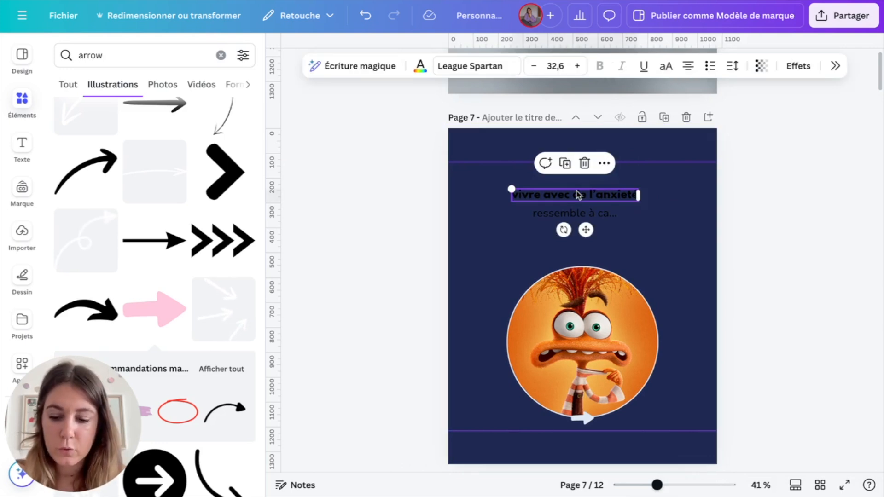
key("ctrl+v")
left_click_drag(597, 202, 539, 220)
double_click(629, 214)
left_click(631, 217)
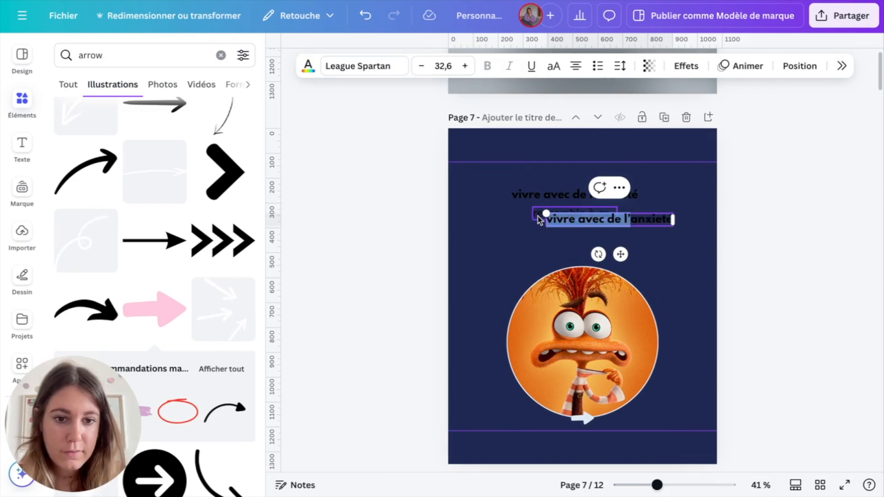
key("BackSpace")
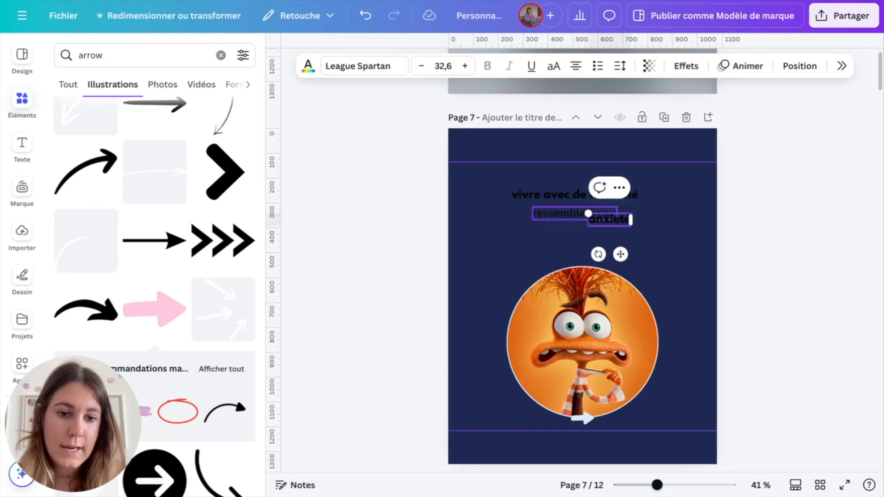
Step: Convert the copied word "anxieté" to uppercase and give it the Biseautage text effect
double_click(615, 219)
left_click(666, 68)
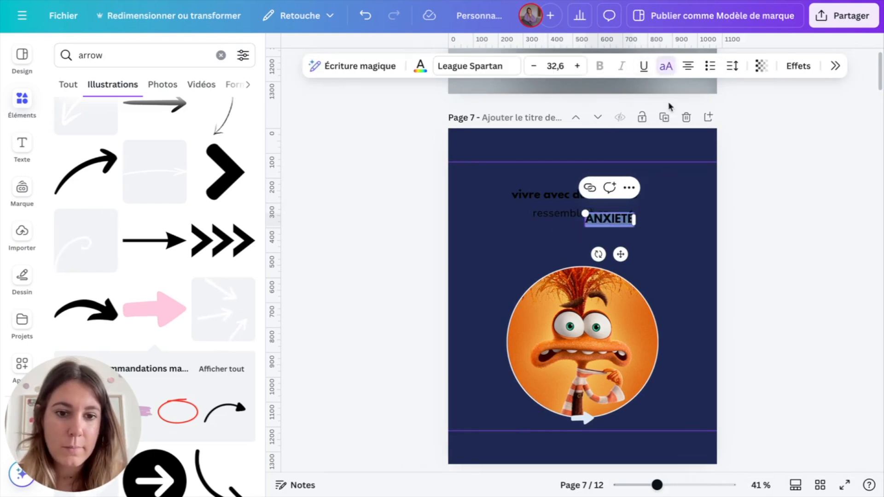
left_click(799, 66)
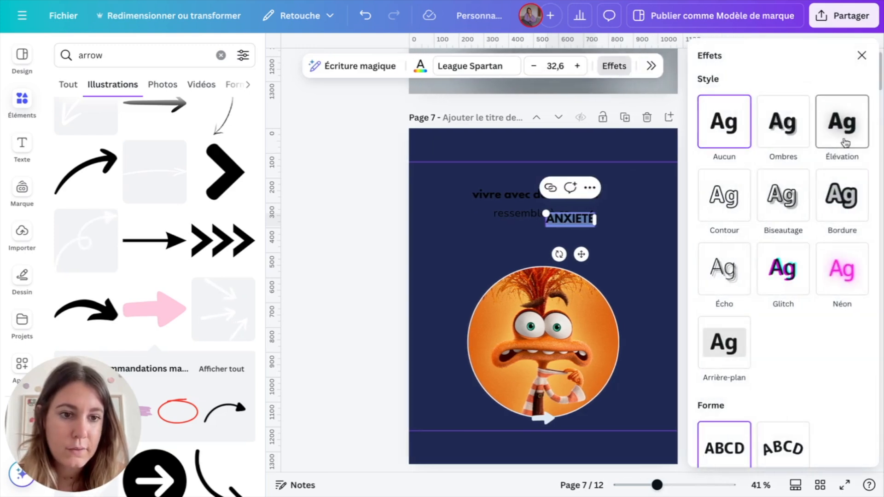
left_click(732, 199)
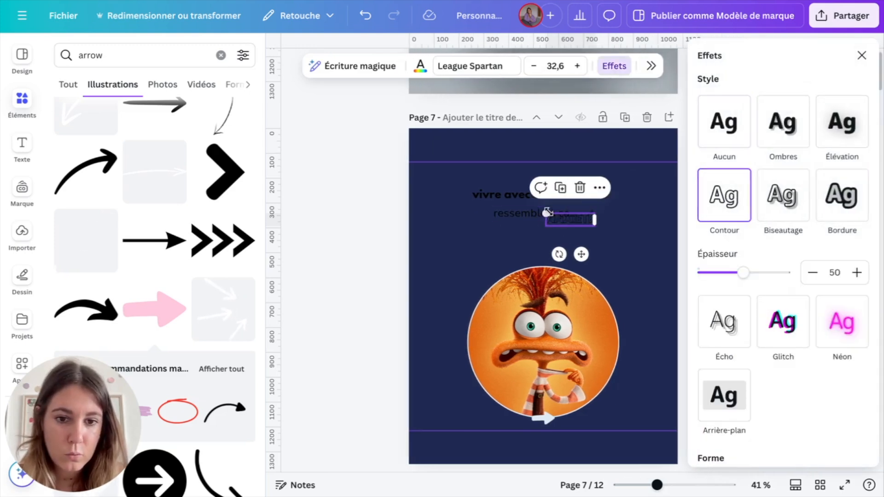
left_click(781, 197)
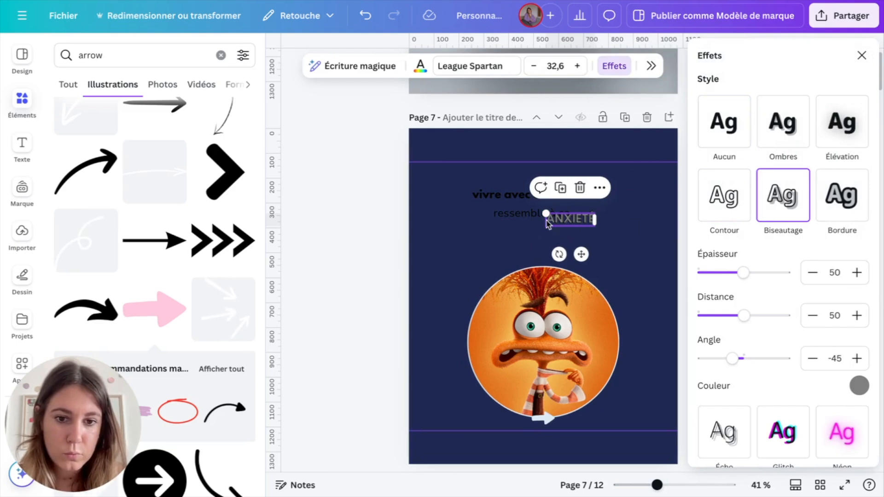
Step: Enlarge the bevelled word to about size 54, centre it on the page, and extend it to read "L'ANXIETÉ"
left_click_drag(543, 213, 514, 206)
mouse_move(567, 255)
left_mouse_down()
mouse_move(617, 239)
mouse_move(555, 258)
left_mouse_up()
left_click(508, 218)
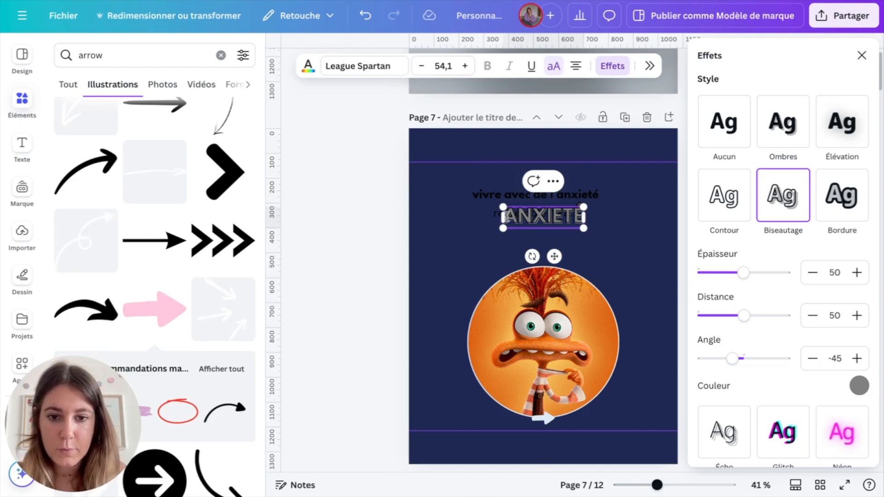
type("L'")
left_click(634, 253)
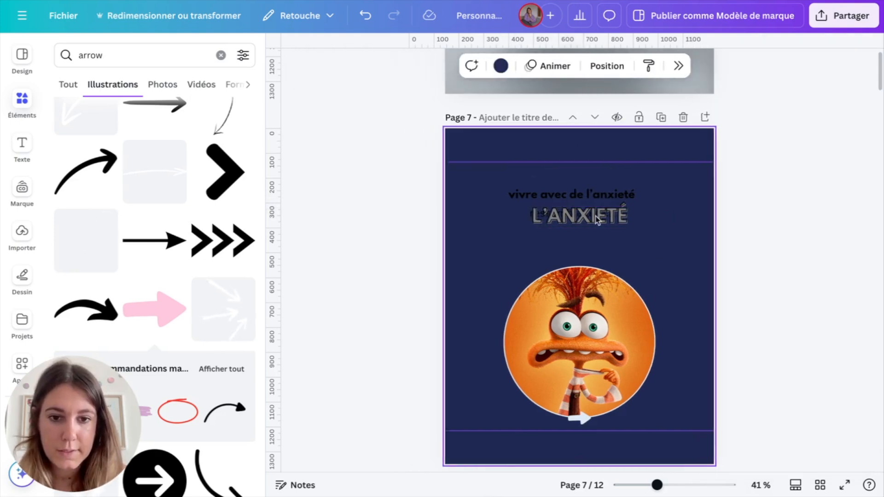
Step: Reduce the first line to "Vivre avec de", enlarge it to about size 47 and centre it above "L'ANXIETÉ"
left_click(581, 197)
double_click(595, 194)
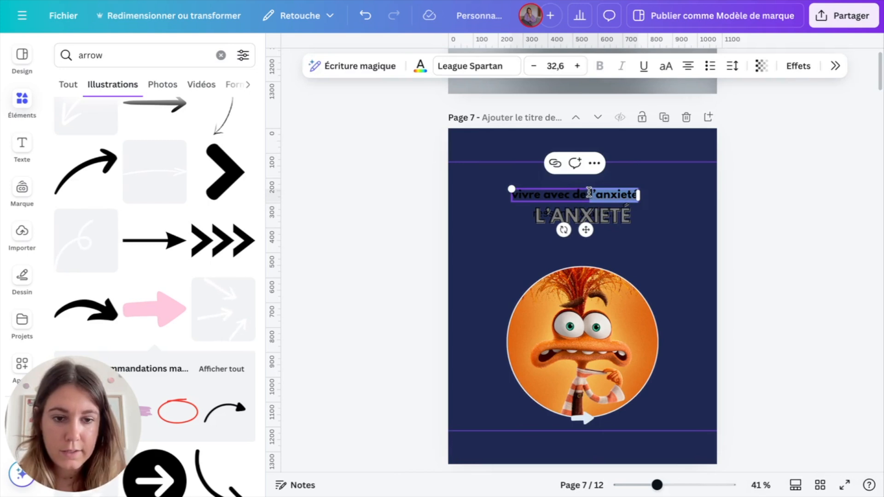
key("BackSpace")
left_click_drag(585, 229, 593, 230)
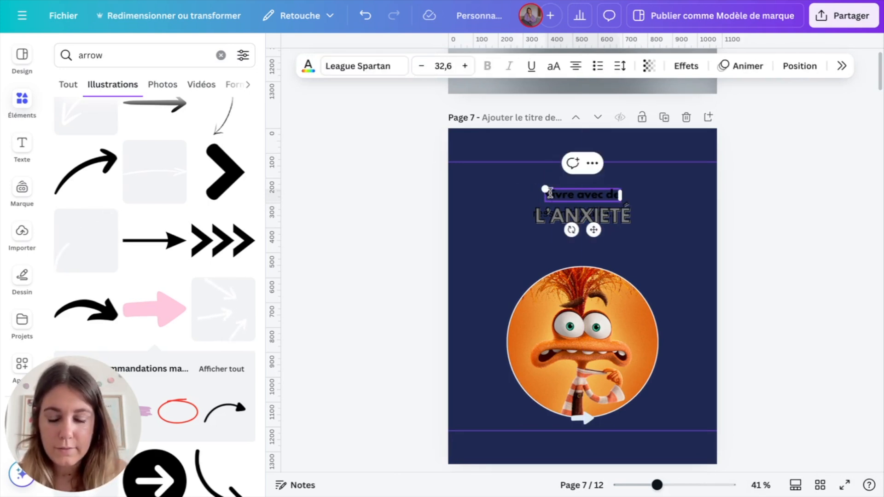
left_click_drag(539, 187, 510, 183)
left_click_drag(575, 231, 593, 230)
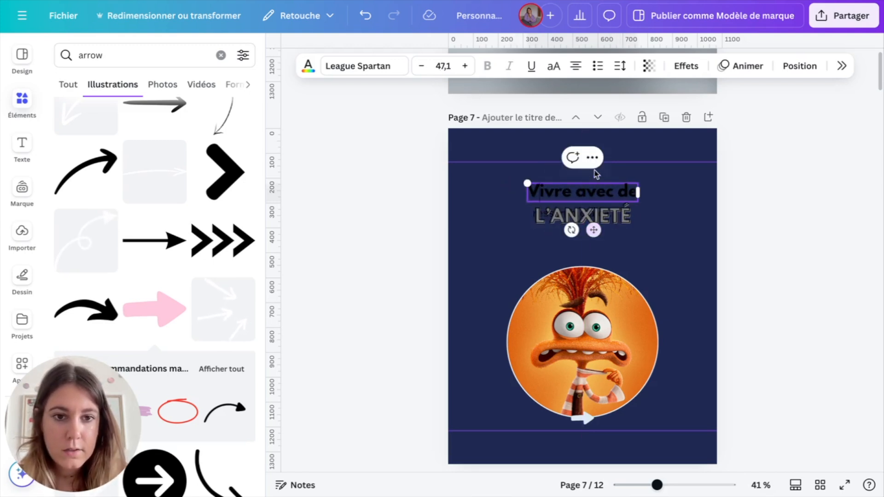
left_click(686, 214)
Step: Colour the "Vivre avec de" line yellow-green #d2d82f
left_click(612, 186)
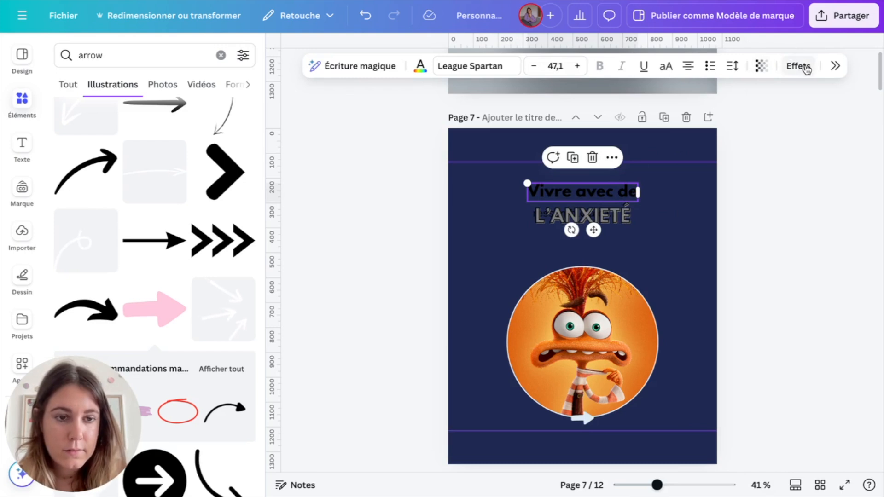
left_click(420, 65)
left_click(709, 175)
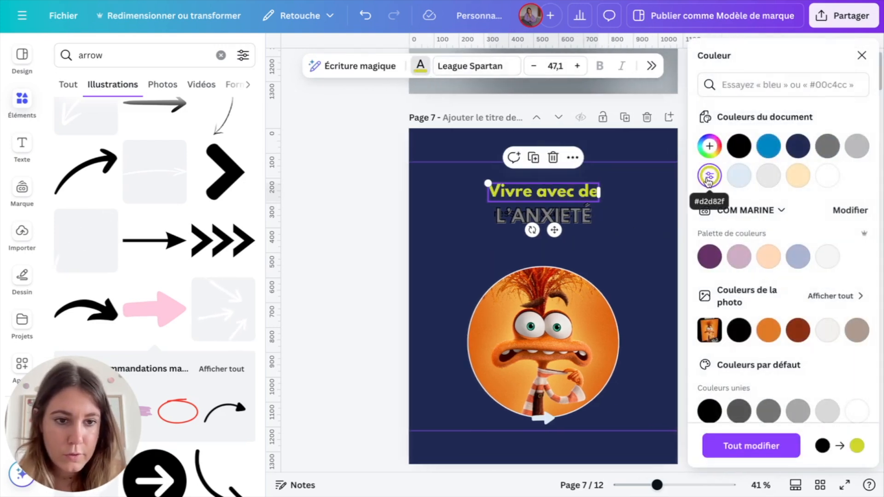
Step: Move the "ressemble à ca..." line out from behind the title to just above the circle, keeping "L'ANXIETÉ" centred under the first line
left_click(581, 217)
left_click_drag(607, 221, 633, 252)
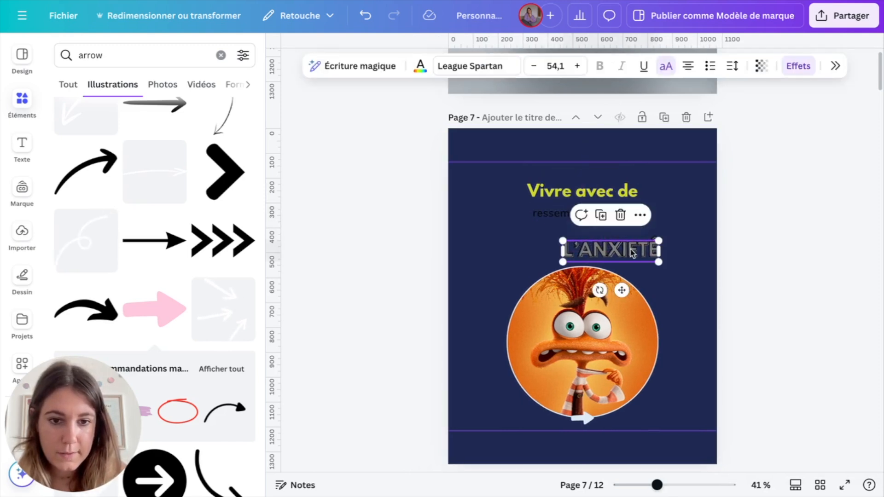
left_click_drag(542, 210, 501, 251)
left_click_drag(627, 255, 598, 223)
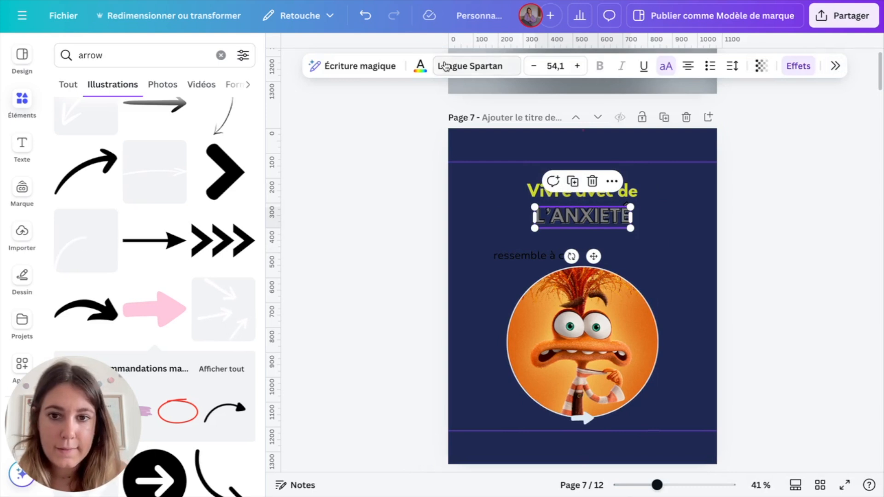
Step: Colour "L'ANXIETÉ" yellow-green #d2d82f and set its Biseautage effect colour to light blue
left_click(421, 66)
left_click(709, 175)
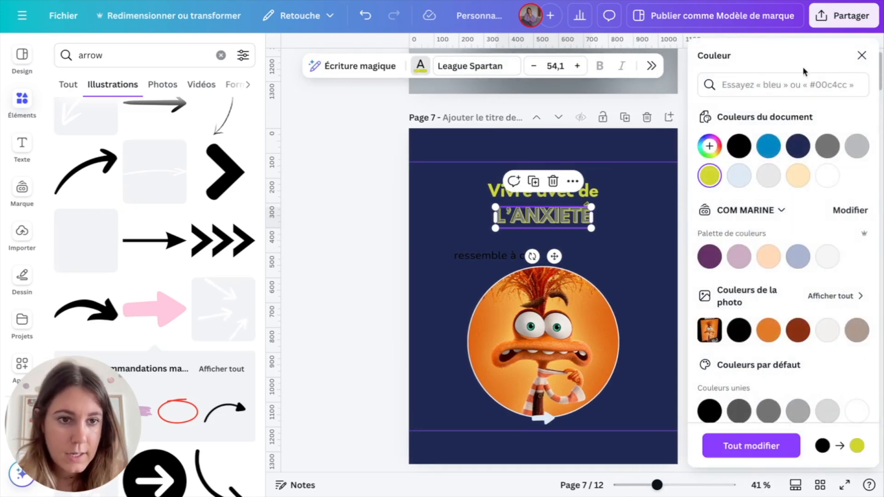
left_click(648, 67)
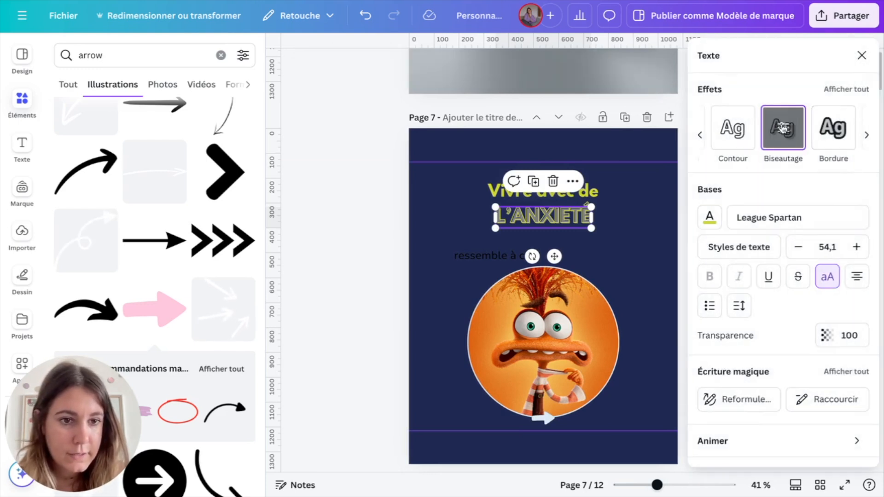
left_click(782, 128)
left_click(859, 221)
left_click(728, 312)
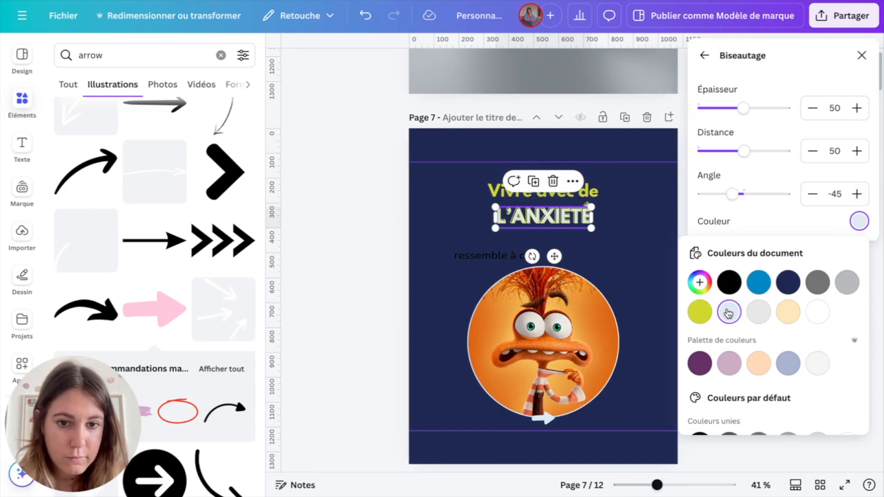
Step: Enlarge "L'ANXIETÉ" until it is wider than the line above and centre it on the page
left_click(495, 204)
left_click_drag(495, 204, 460, 200)
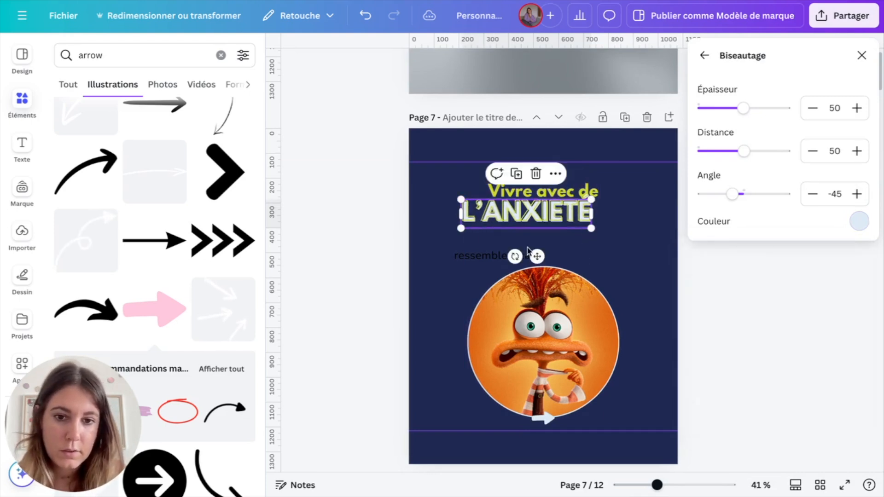
left_click_drag(535, 256, 554, 258)
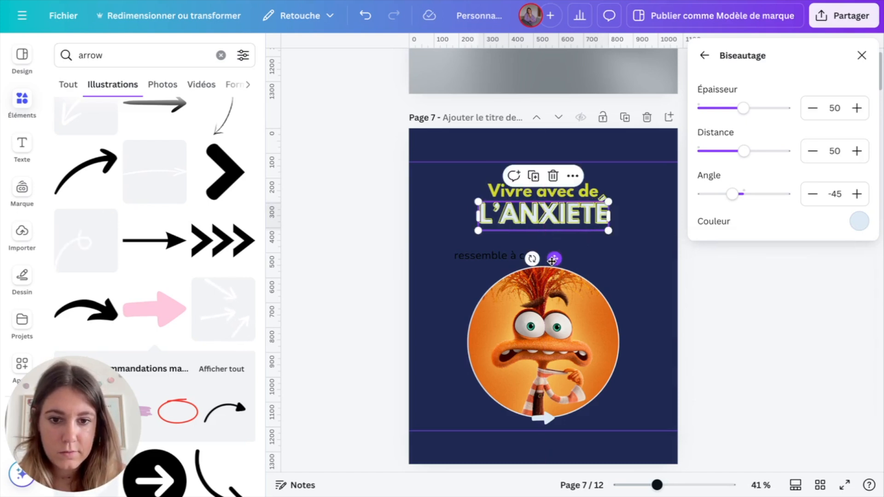
Step: Centre the "ressemble à ca..." line just below "L'ANXIETÉ" and change its font to Bree Serif
left_click_drag(494, 261, 551, 239)
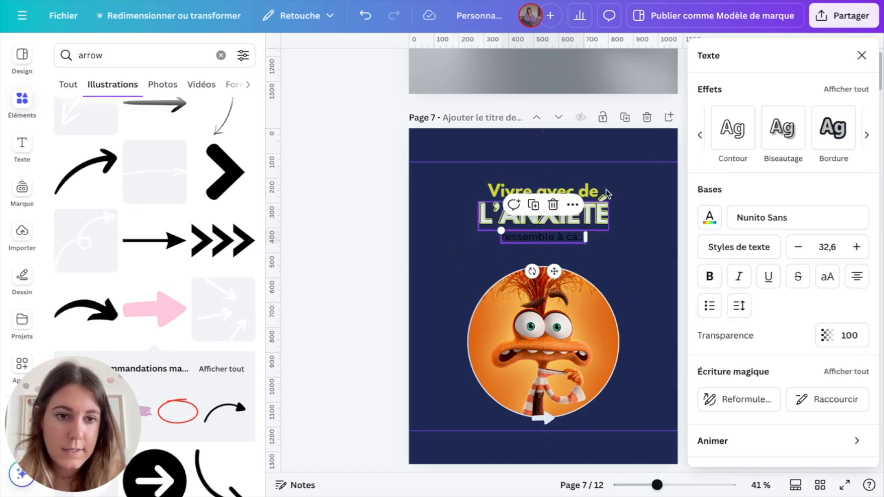
left_click(770, 219)
left_click(738, 177)
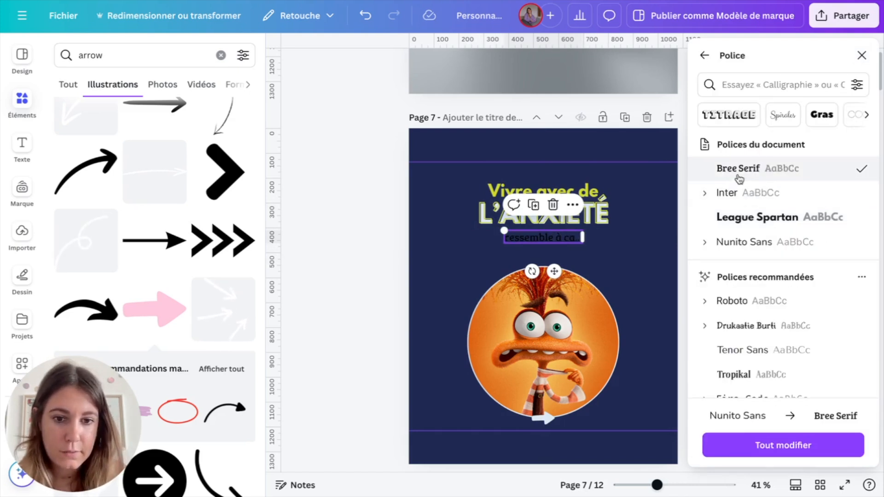
left_click_drag(554, 271, 559, 274)
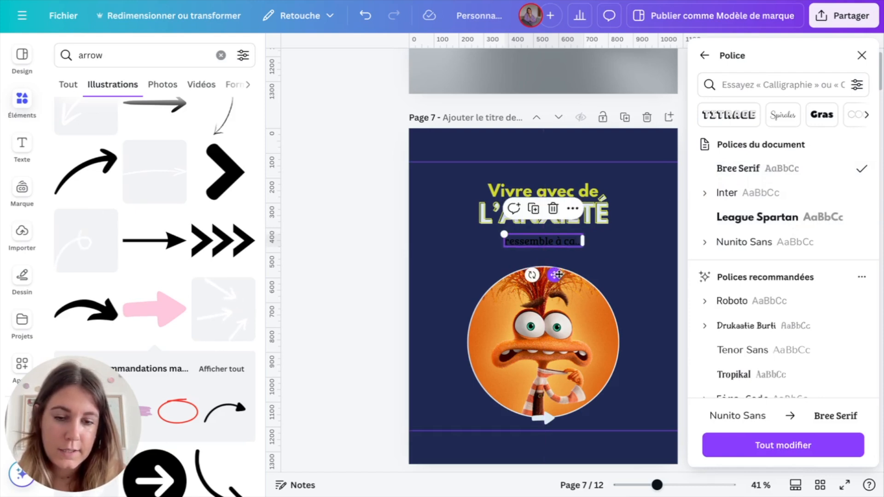
Step: Give the "ressemble à ca..." line an Arrière-plan effect with corner rounding 9 and a yellow-green colour
left_click(695, 59)
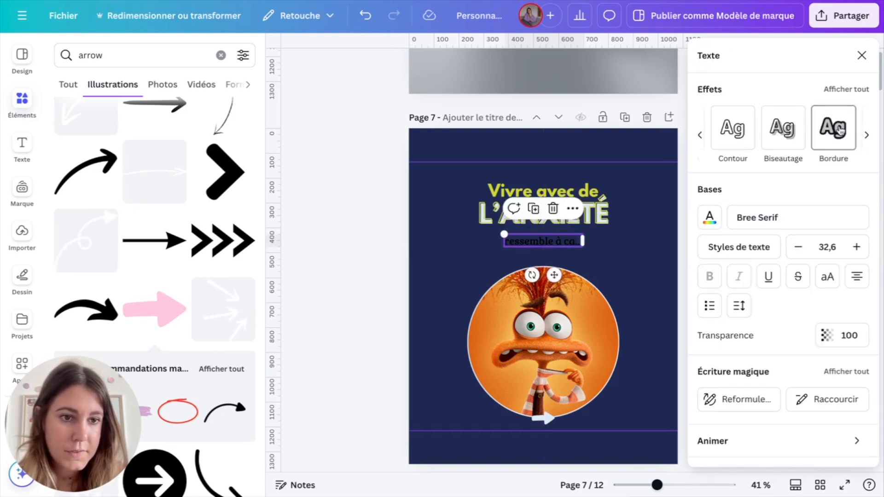
scroll(833, 130, "right", 3)
left_click(789, 129)
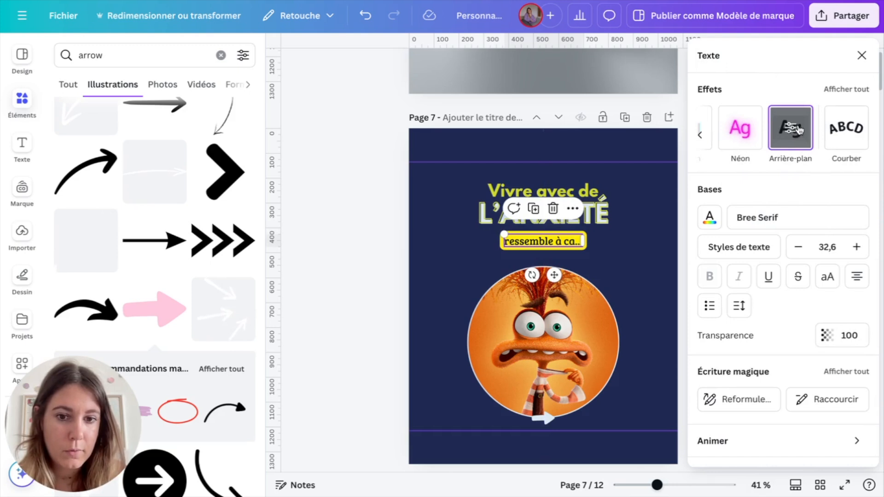
left_click(798, 130)
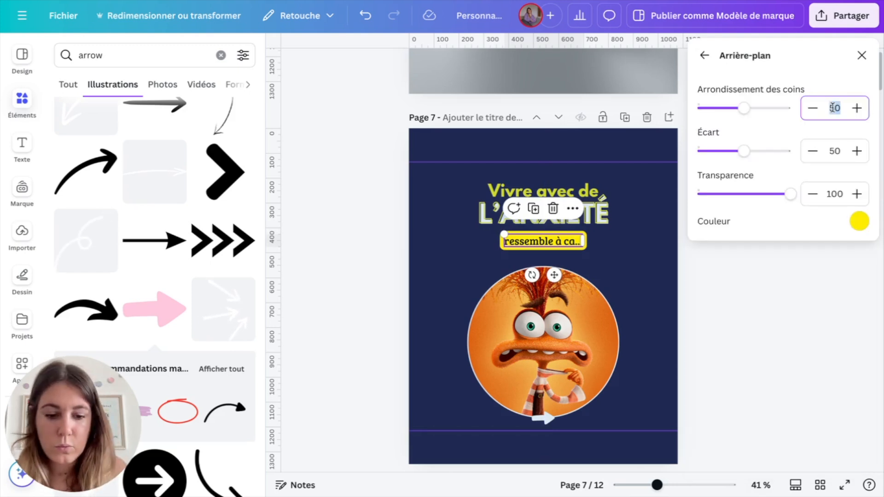
key("Return")
left_click(858, 223)
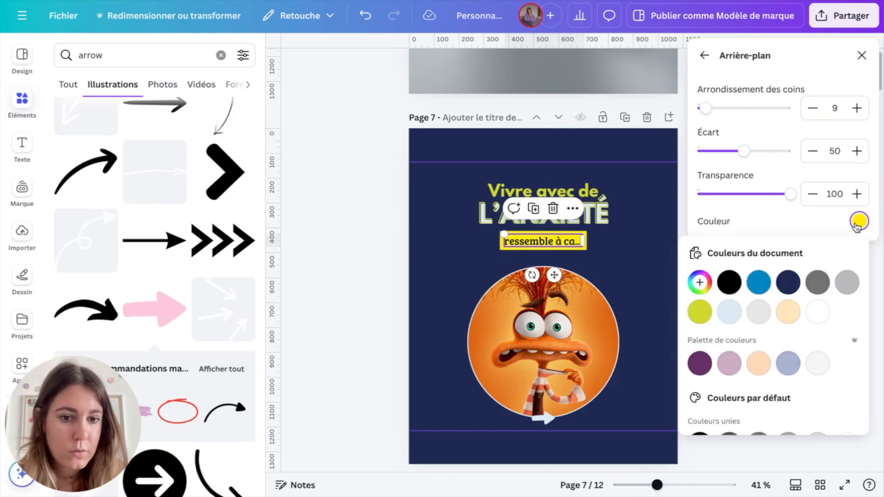
left_click(698, 312)
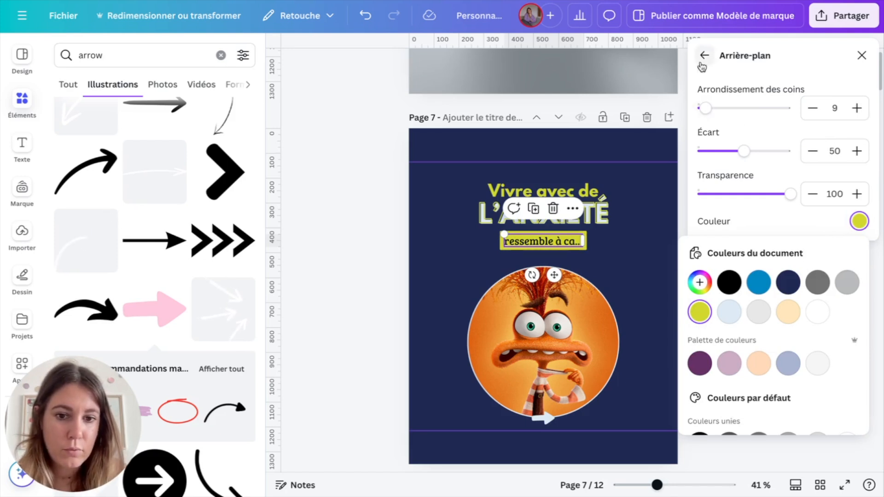
left_click(644, 258)
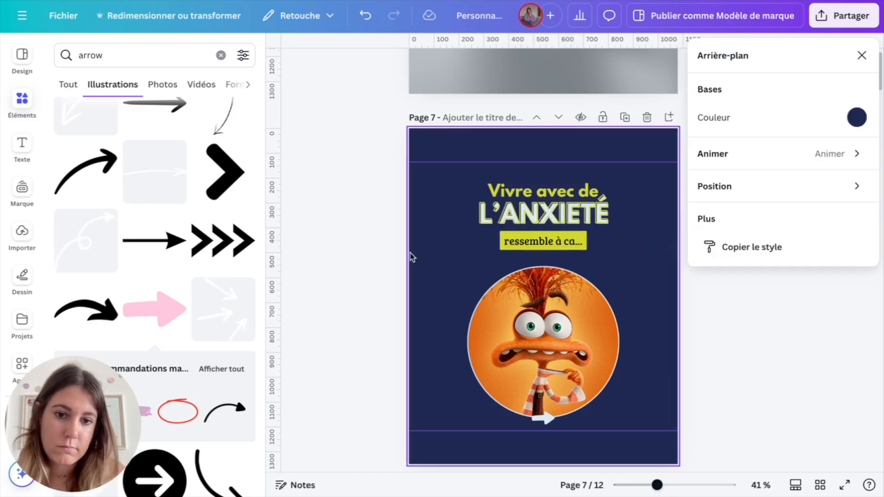
Step: Enlarge the three title lines together so the block is slightly wider than the circular picture
left_click(395, 250)
left_click_drag(473, 186, 489, 261)
left_click_drag(597, 256, 611, 244)
Step: Shift the circular picture and its arrow together slightly upwards, leaving a small gap below the "ressemble à ca..." label
left_click_drag(474, 298, 643, 418)
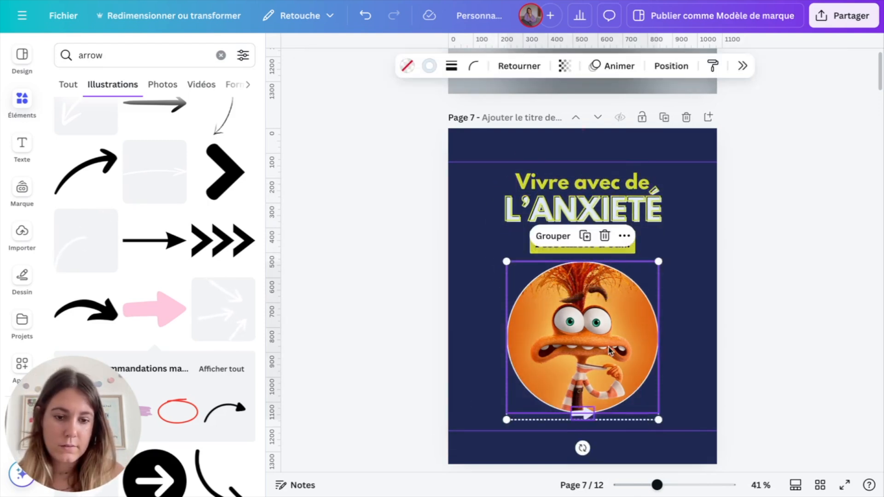
key("shift+Up")
key("shift+Up")
key("Down")
key("Down")
key("Down")
key("Down")
key("Down")
key("Down")
key("Down")
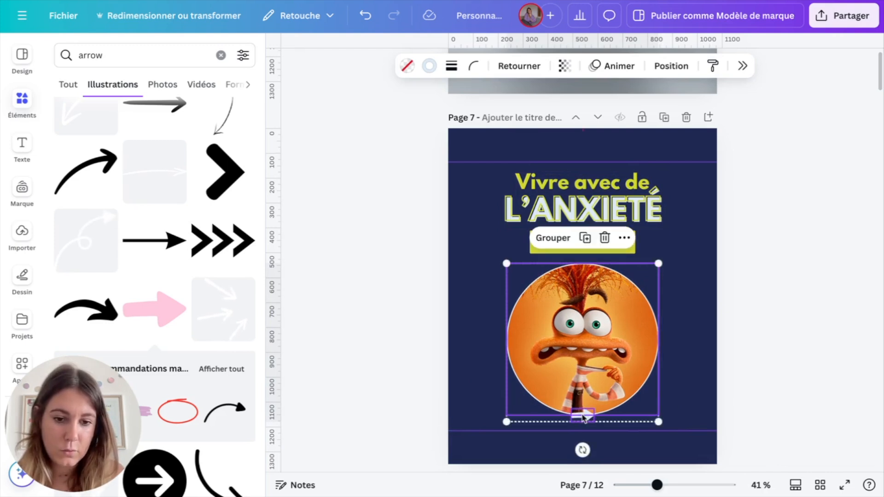
left_click(735, 391)
Step: Enlarge the light blue arrow, keep it centred on the circle's bottom edge, and nudge it slightly downwards
left_click(583, 414)
mouse_move(594, 408)
left_mouse_down()
mouse_move(611, 406)
mouse_move(587, 413)
left_mouse_up()
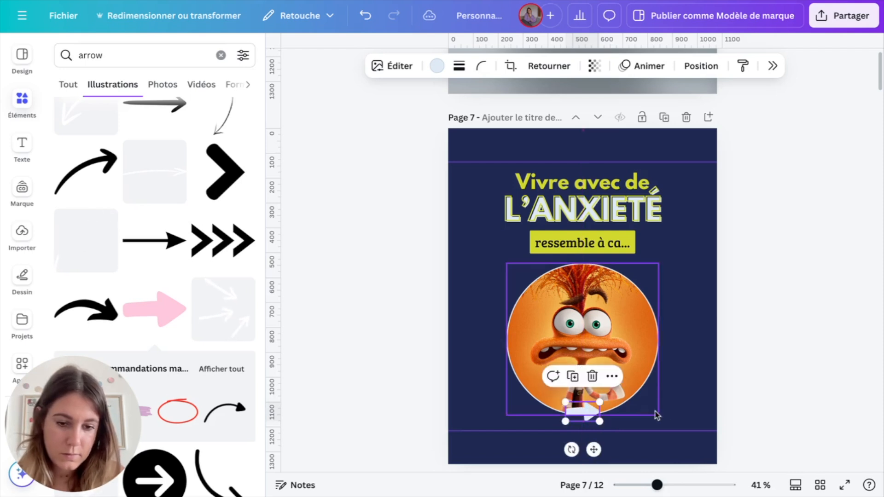
left_click(669, 413)
left_click(589, 417)
key("Down")
key("Down")
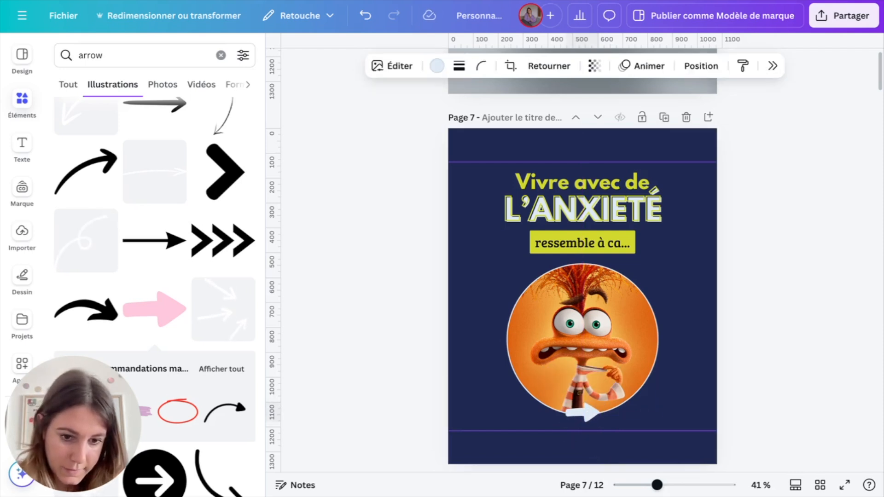
left_click(701, 286)
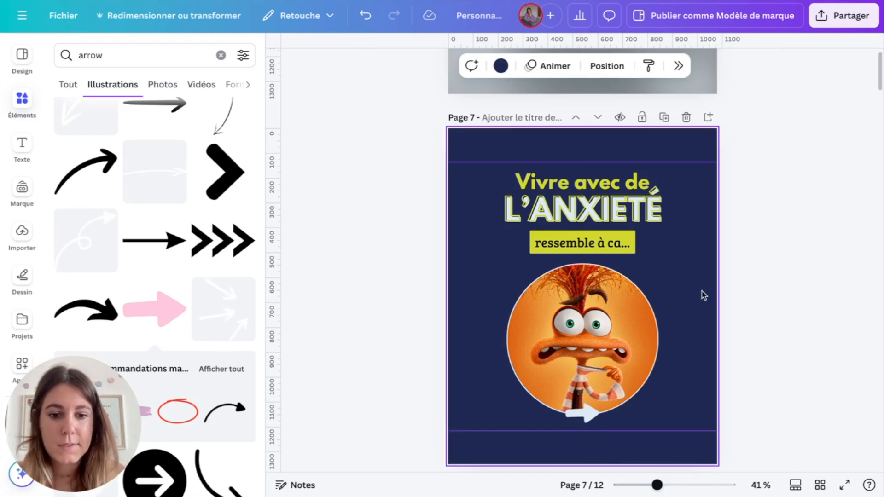
Step: Nudge the circular picture and its arrow together slightly downwards to widen the gap below the title block
left_click_drag(681, 297, 568, 417)
key("Down")
key("Down")
key("Down")
key("Down")
key("Down")
key("Down")
key("Down")
key("Down")
key("Down")
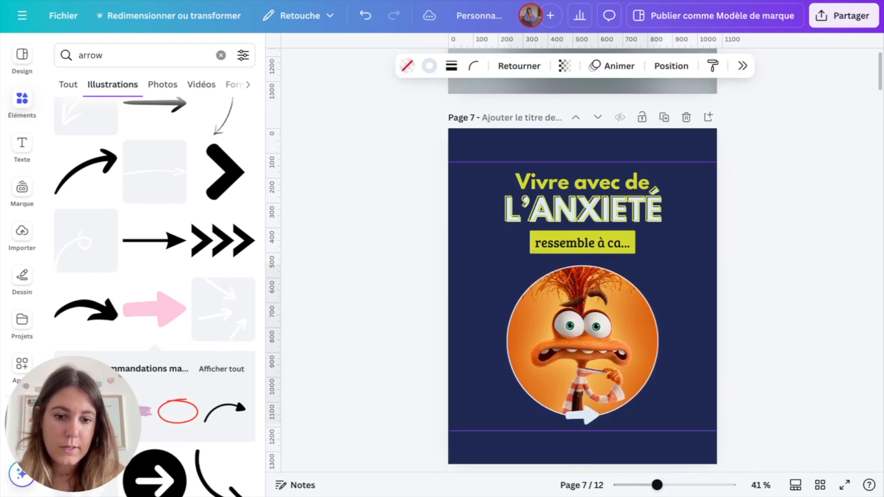
left_click(735, 317)
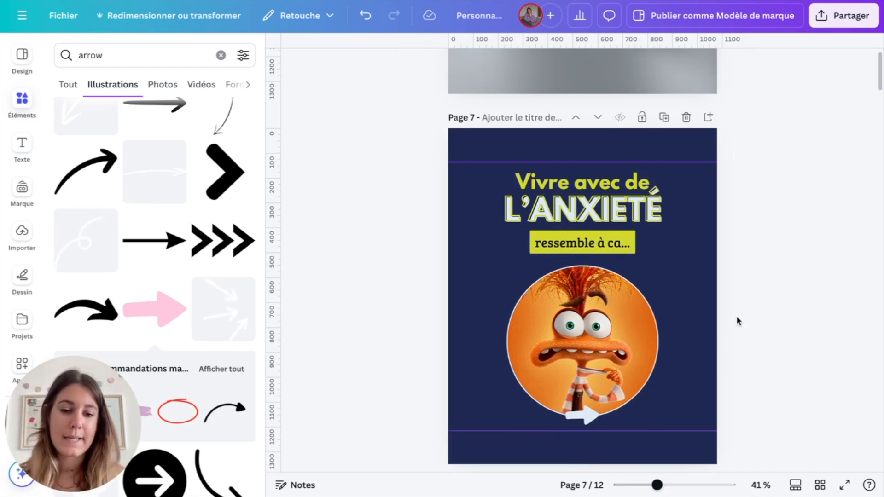
Step: Remove the background from the blue character's picture on page 8
scroll(735, 316, "down", 8)
left_click(537, 295)
left_click(393, 69)
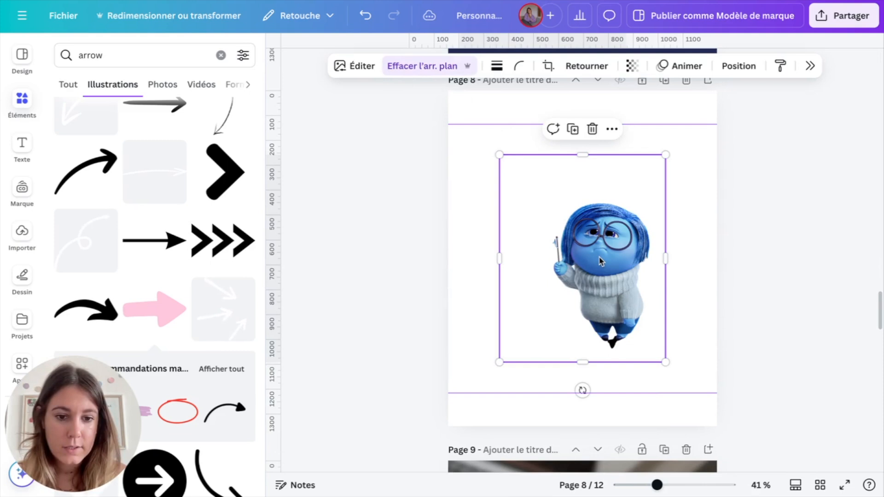
Step: Move the blue character into the bottom-right corner of page 8, with its feet cut off by the page edge
left_click_drag(600, 260, 657, 353)
left_click(788, 272)
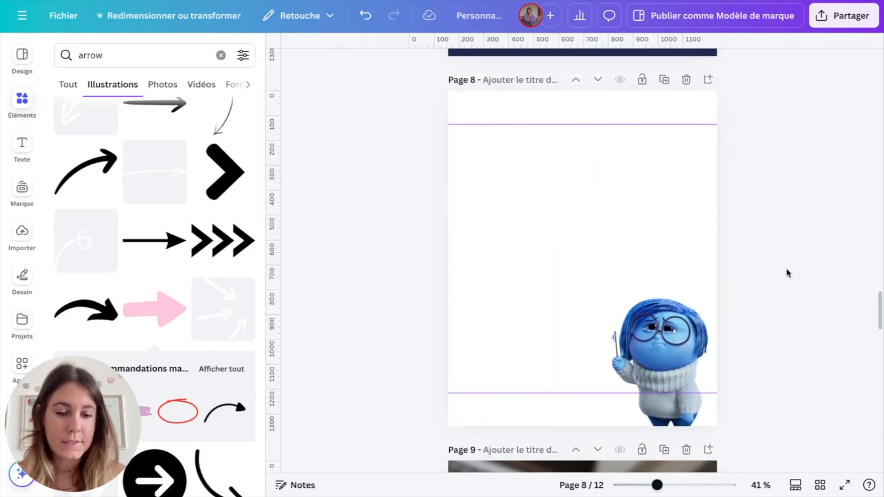
left_click(535, 223)
Step: Search the photos for "pluie" and set the blue picture of raindrops on a window as page 8's background
scroll(26, 276, "down", 2)
left_click(22, 317)
double_click(83, 51)
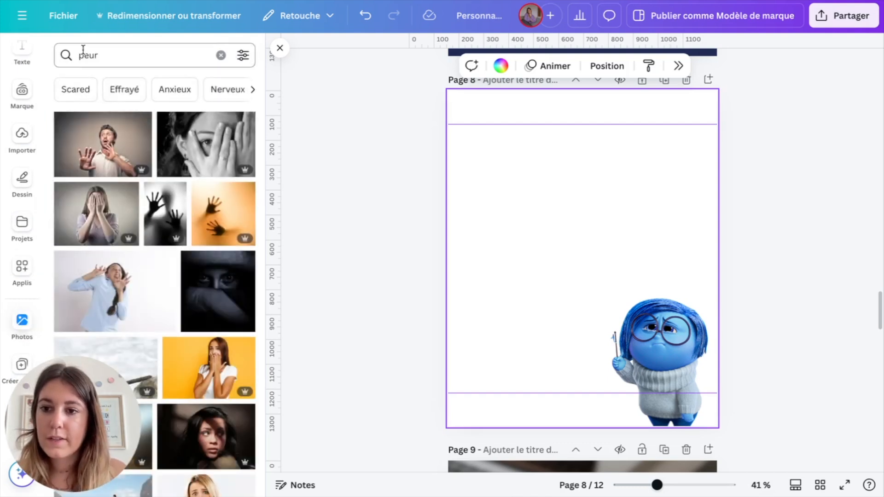
type("pluie")
key("Return")
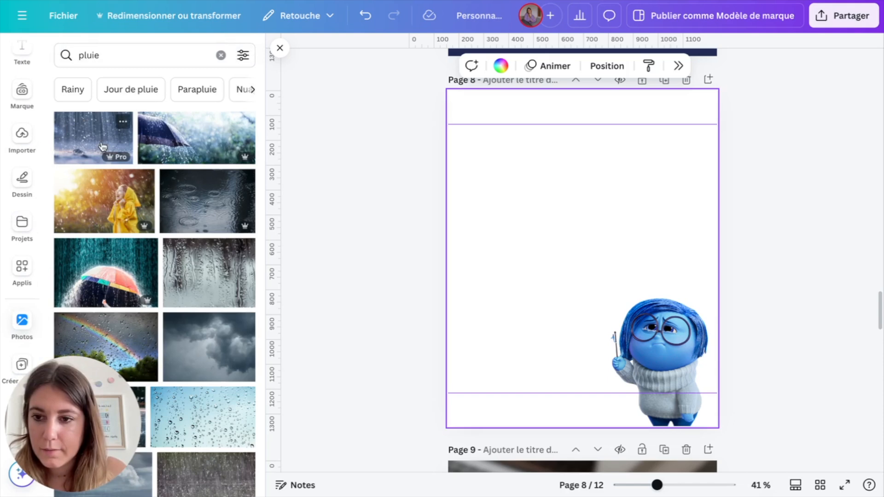
scroll(93, 293, "down", 5)
left_click(107, 212)
right_click(553, 247)
left_click(599, 425)
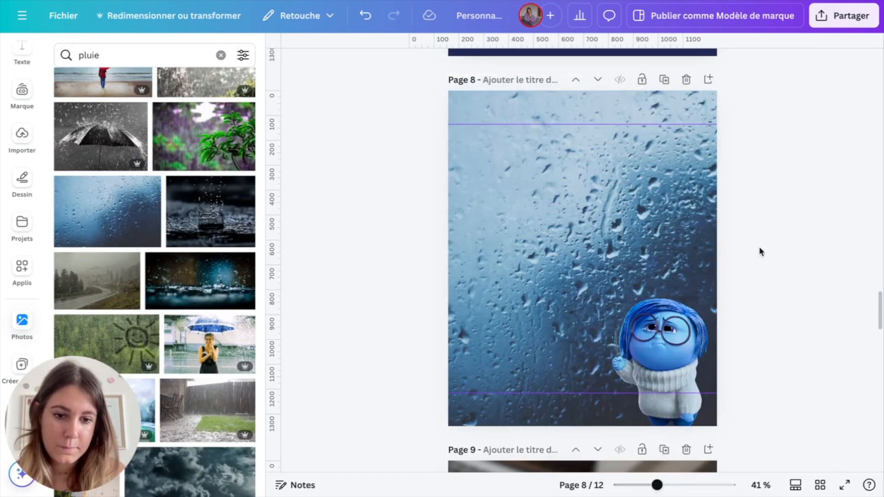
left_click(449, 248)
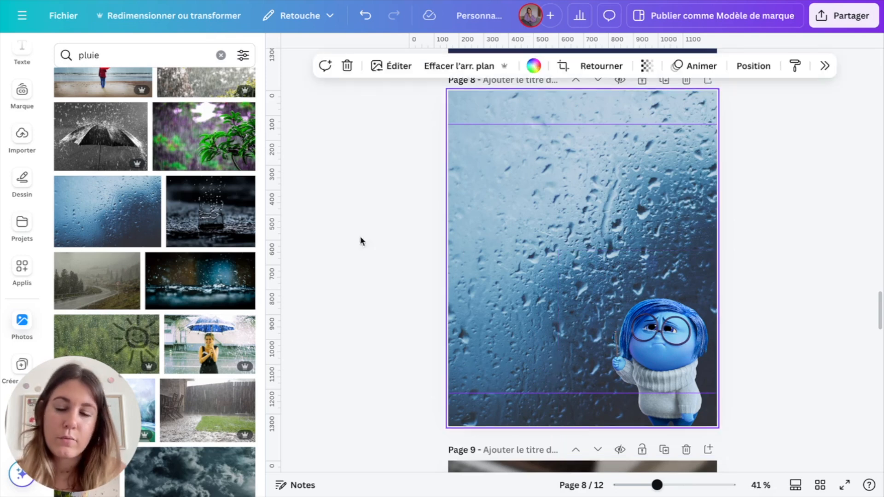
Step: Search the illustrations for "line" and add the graphic of three thick black strokes to page 8
scroll(12, 120, "up", 3)
left_click(21, 99)
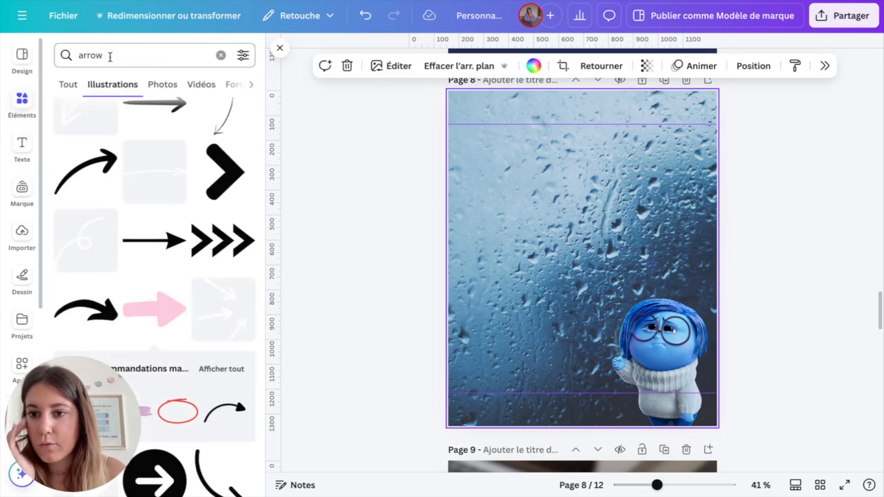
left_click(108, 55)
double_click(109, 54)
type("line")
key("Return")
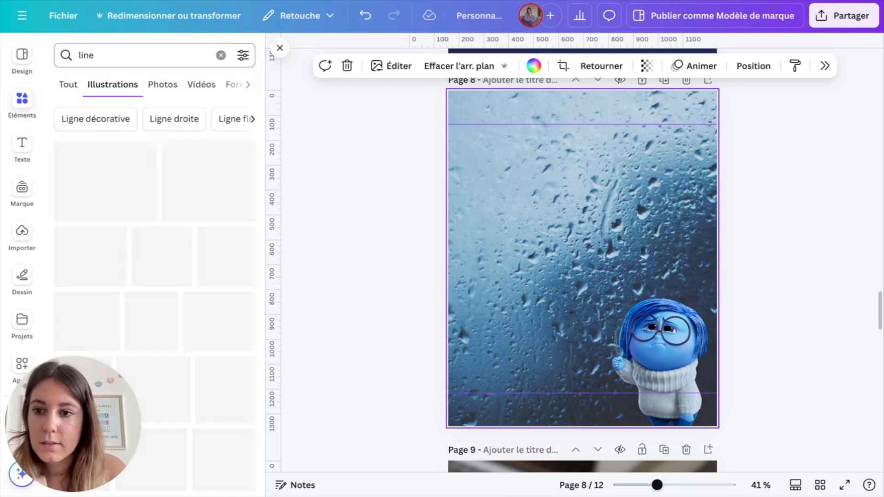
scroll(155, 354, "down", 5)
scroll(156, 355, "down", 3)
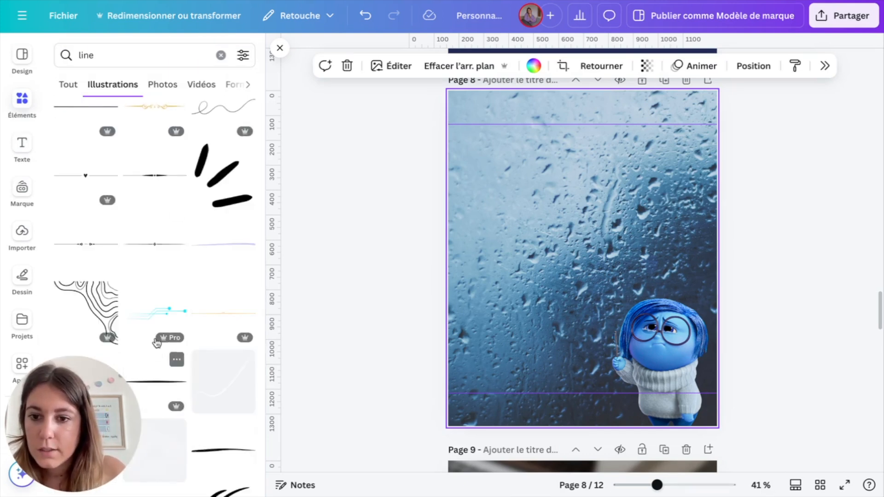
left_click(222, 175)
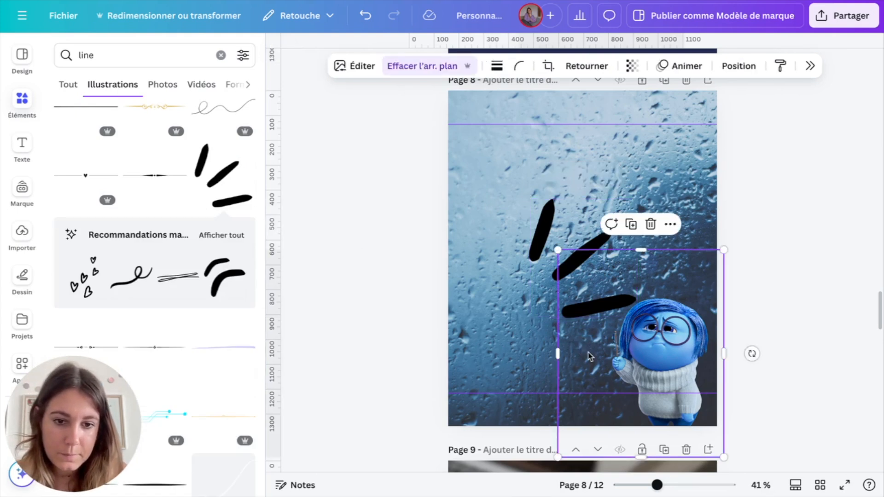
Step: Shrink the three strokes, turn them to radiate from the upper left of the character's head, and colour them pale blue
left_click(593, 305)
left_click_drag(582, 345, 665, 258)
left_click_drag(521, 204, 618, 276)
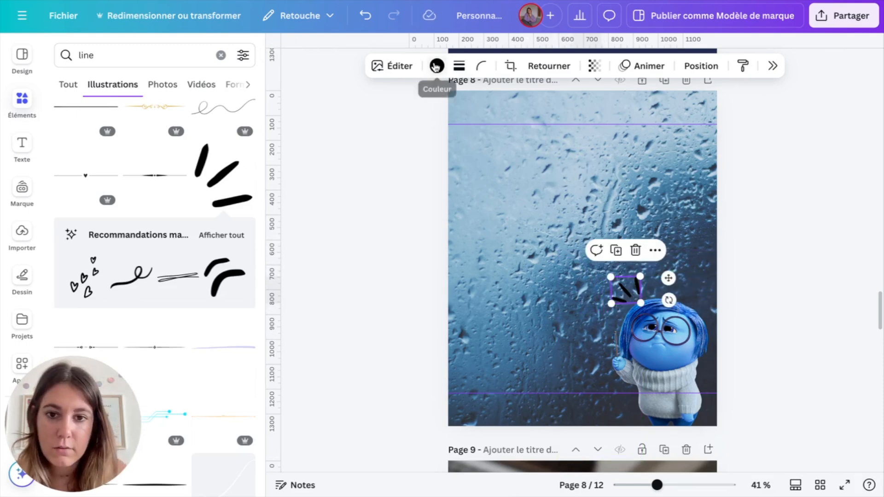
left_click(437, 66)
left_click(739, 175)
left_click(582, 206)
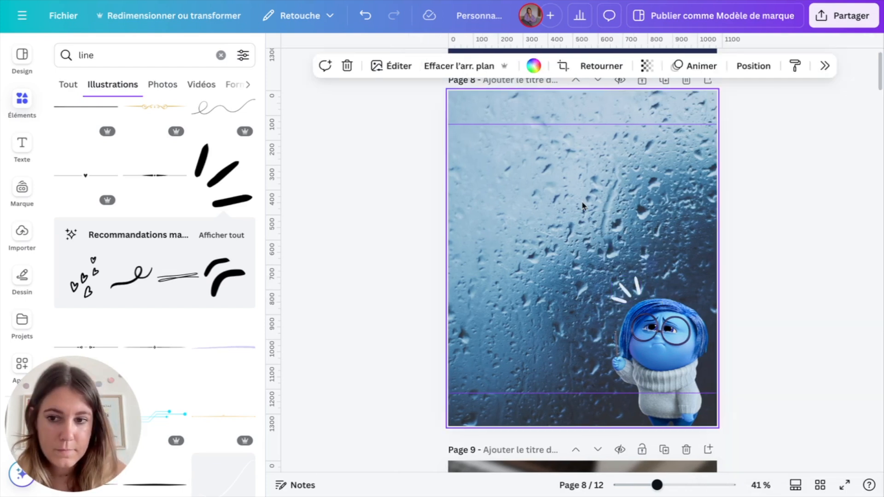
Step: Add a rectangle covering the whole of page 8 and send it behind the character and the strokes
key("r")
left_click_drag(564, 242, 509, 125)
left_click_drag(516, 158, 506, 157)
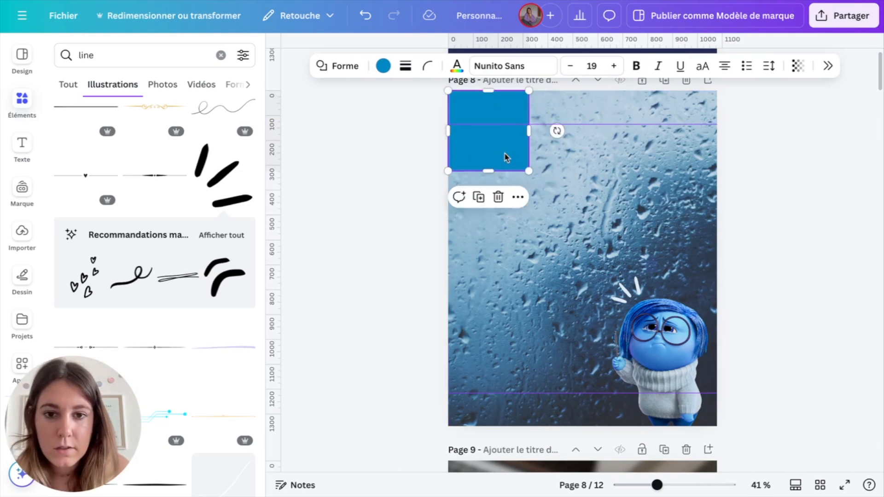
left_click_drag(735, 425, 717, 426)
right_click(644, 405)
mouse_move(701, 315)
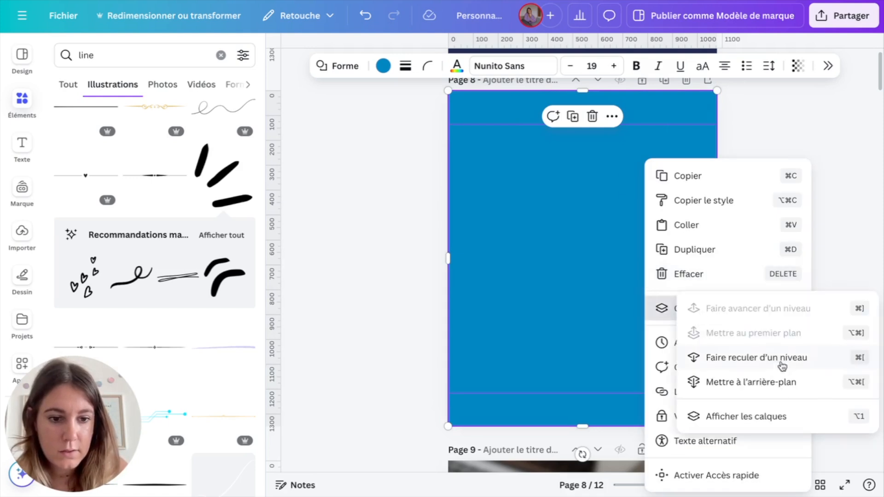
left_click(757, 388)
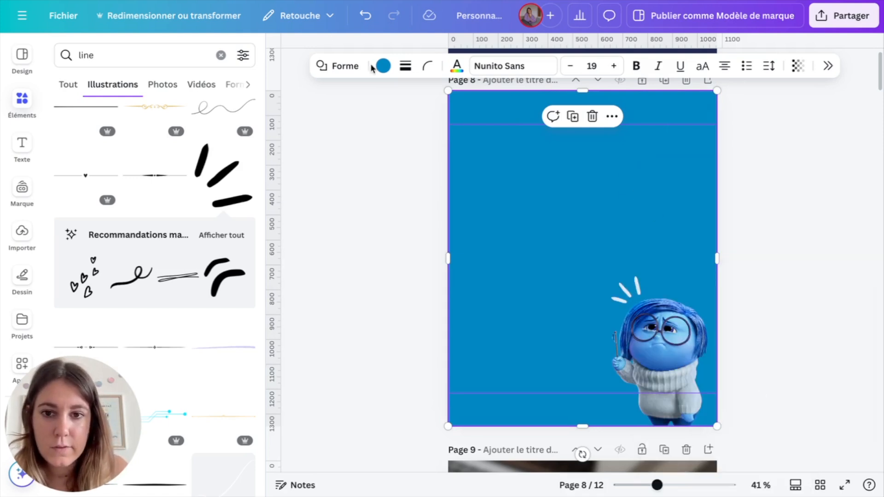
Step: Fill the rectangle with light blue #deeaf5 and lower its opacity to make it a veil over the rain photo
left_click(383, 66)
left_click(773, 170)
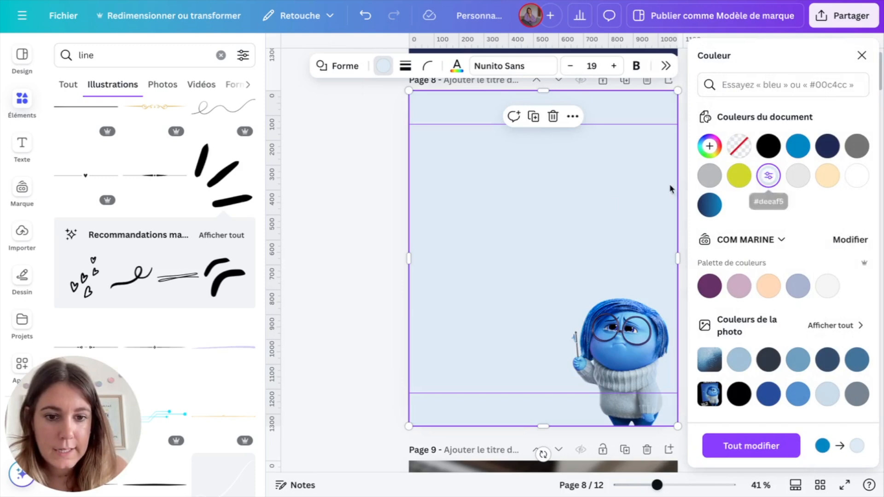
left_click(532, 208)
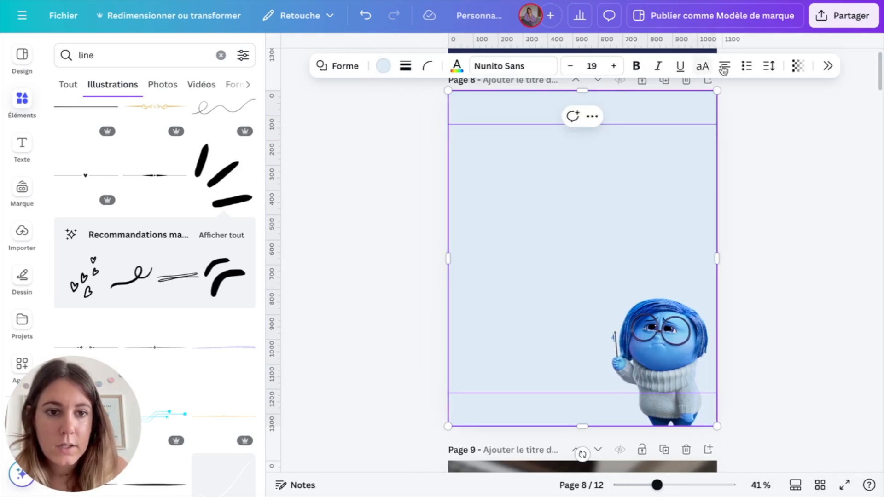
left_click(798, 66)
left_click_drag(834, 116, 772, 118)
left_click(369, 321)
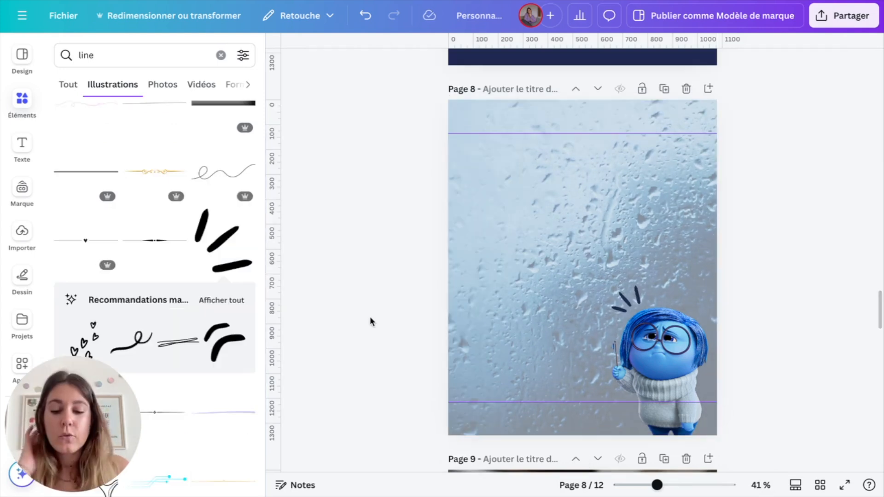
Step: Add a text box on page 8 reading "Et si la tristesse faisait partie de ton bonheur ?"
key("t")
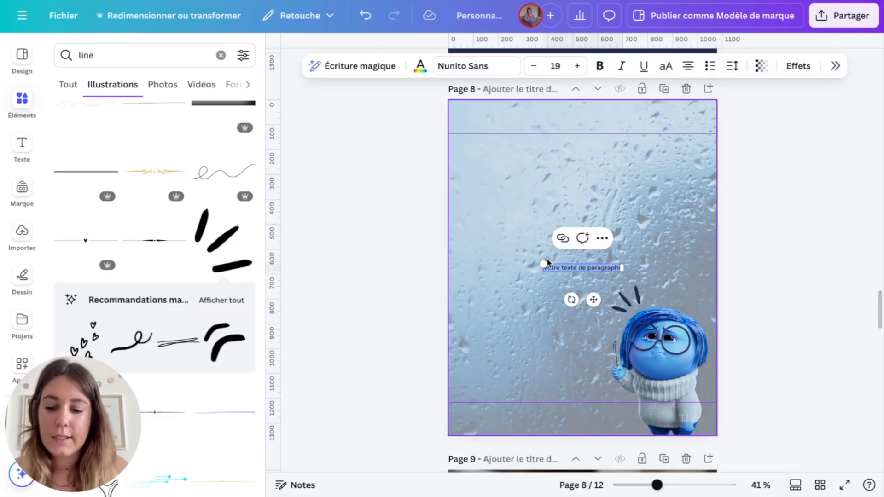
key("BackSpace")
type("Et si la t")
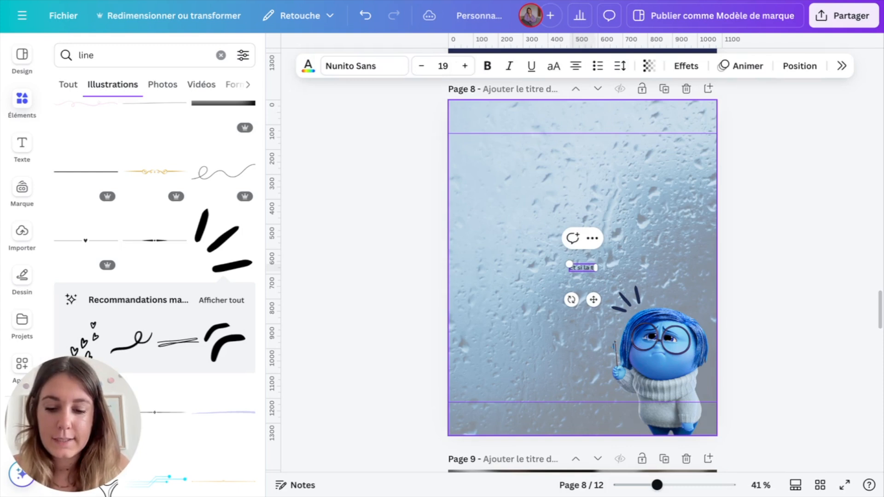
type("ristesse faisait partie de ton bonheur ?")
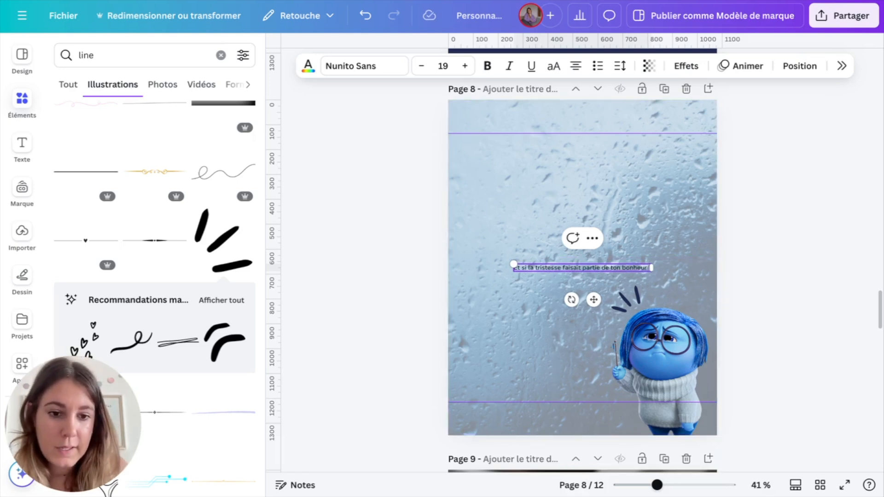
left_click(361, 192)
Step: Set the font of the sentence on page 8 to League Spartan
left_click(514, 270)
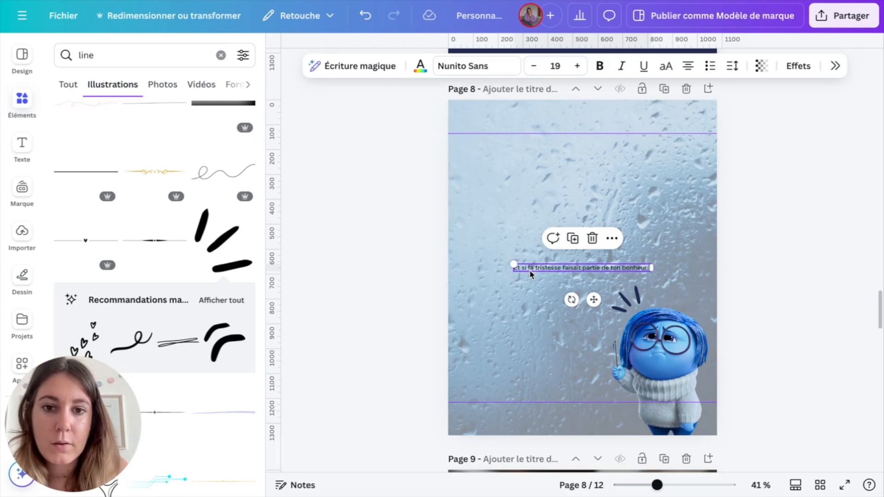
left_click(462, 66)
left_click(756, 217)
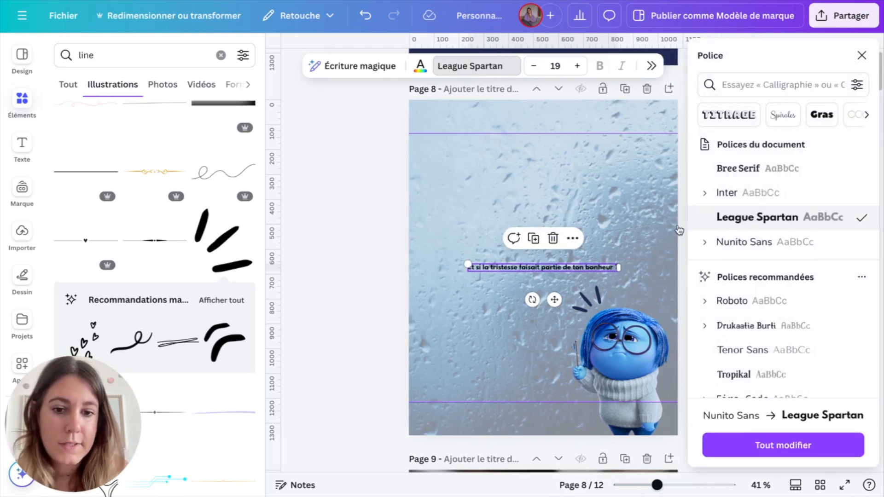
key("Escape")
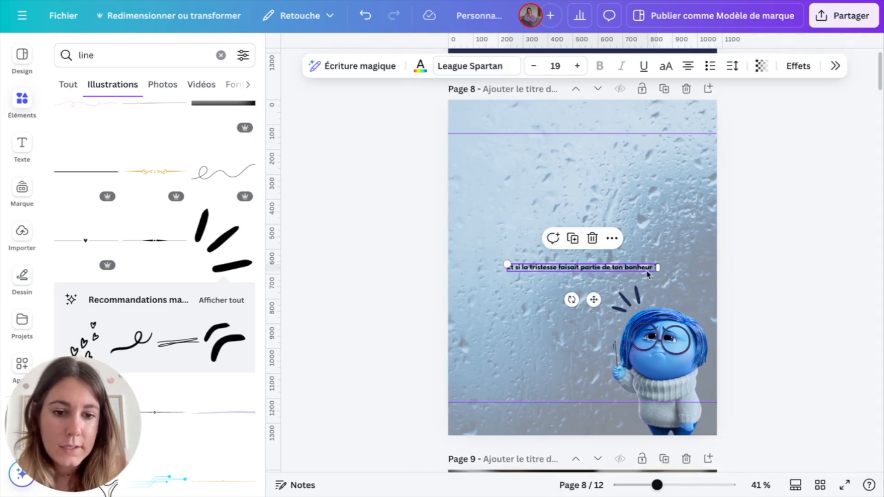
Step: Wrap the sentence onto three left-aligned lines, enlarged to size 64,6 and positioned above the character
left_click_drag(660, 267, 577, 279)
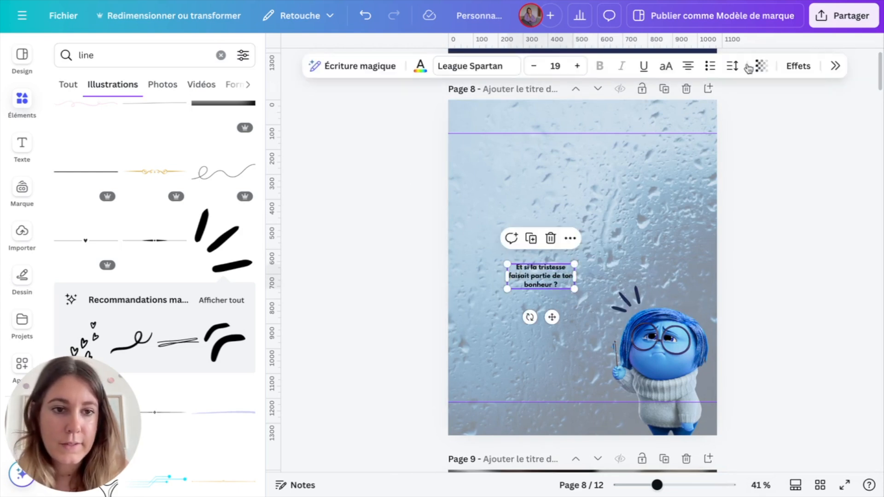
left_click(688, 68)
left_click(654, 92)
left_click_drag(574, 288, 664, 377)
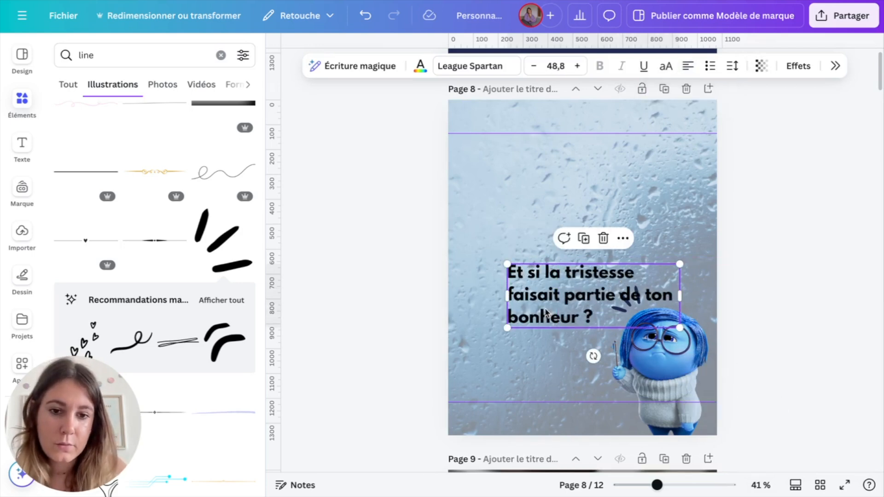
left_click_drag(556, 313, 540, 246)
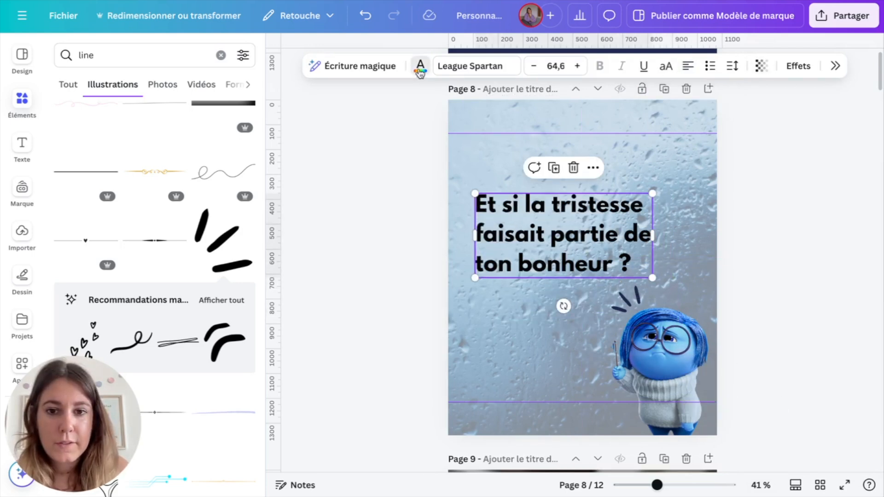
Step: Colour the three-line sentence navy blue and try an Ombres text effect with a light blue shadow
left_click(420, 66)
left_click(796, 146)
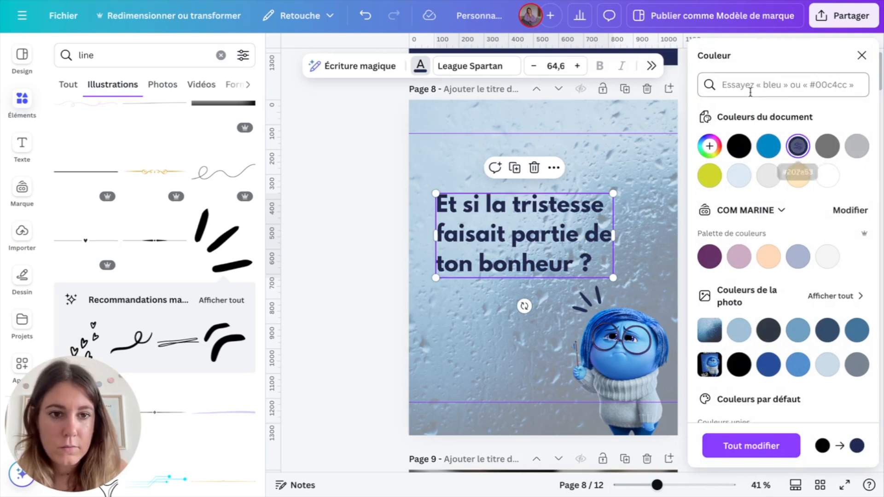
left_click(651, 66)
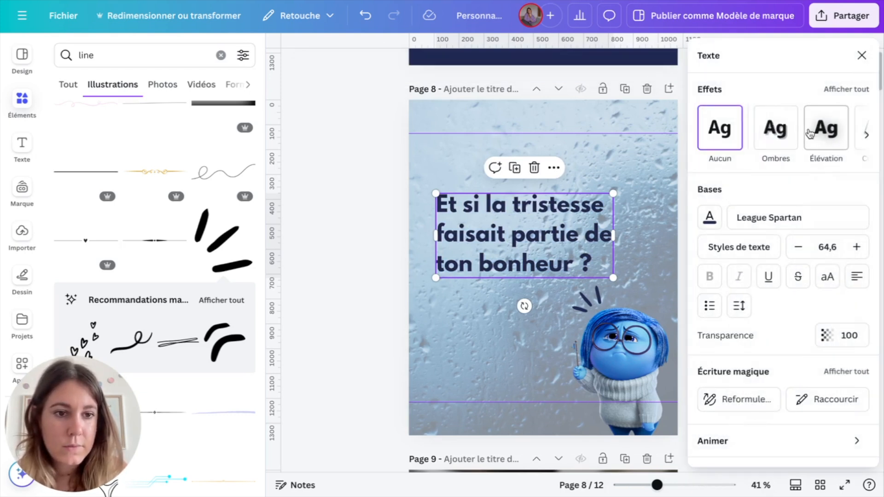
left_click(826, 128)
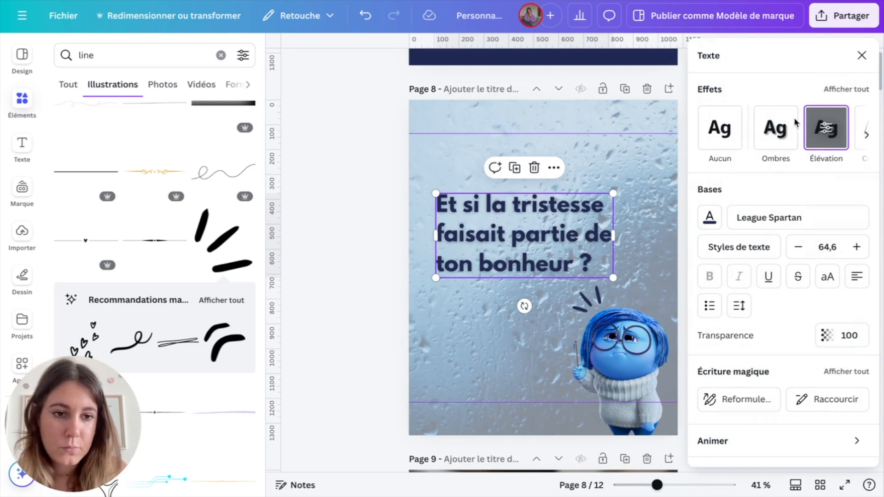
left_click(776, 129)
scroll(744, 266, "down", 2)
scroll(757, 210, "up", 2)
left_click(775, 129)
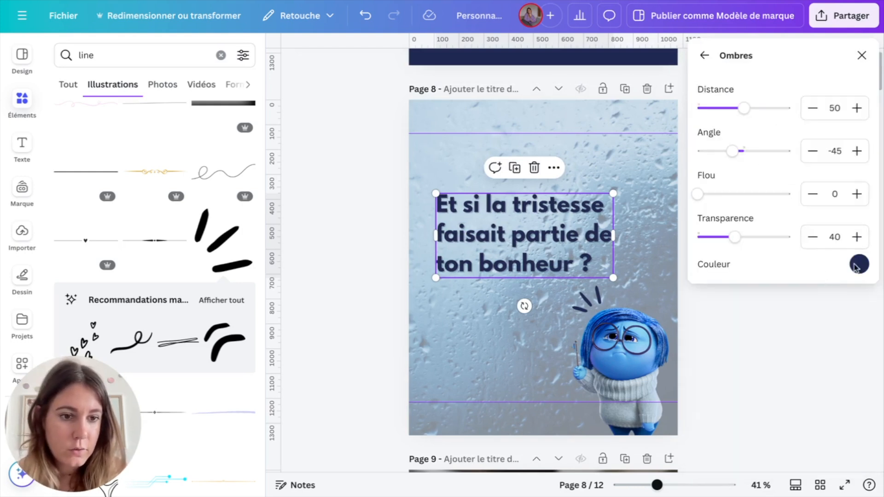
left_click(859, 264)
left_click(732, 354)
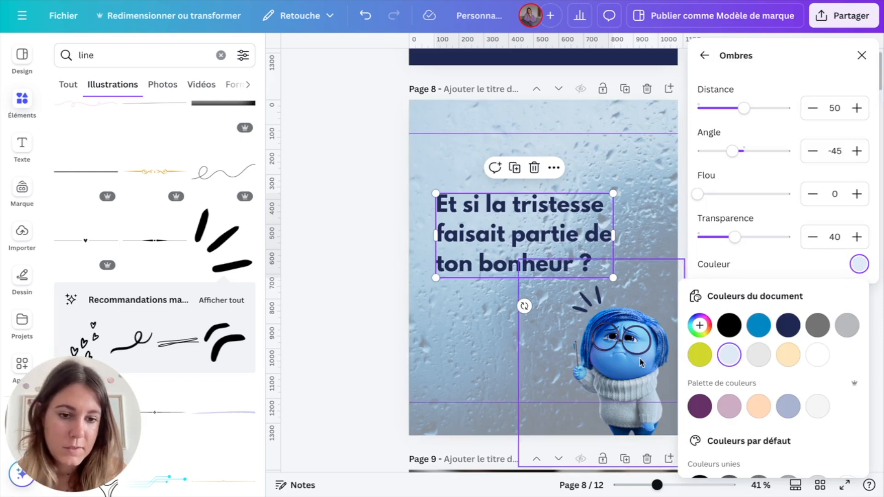
left_click(699, 355)
Step: Search the illustrations for "circle mark" and fit the thin hand-drawn ellipse, tilted and coloured blue, around the word "tristesse"
left_click(153, 58)
type("circle")
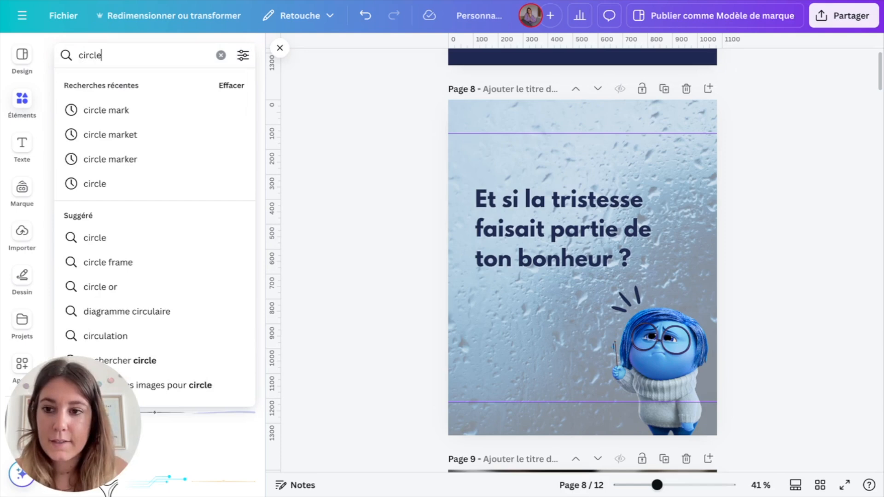
left_click(111, 109)
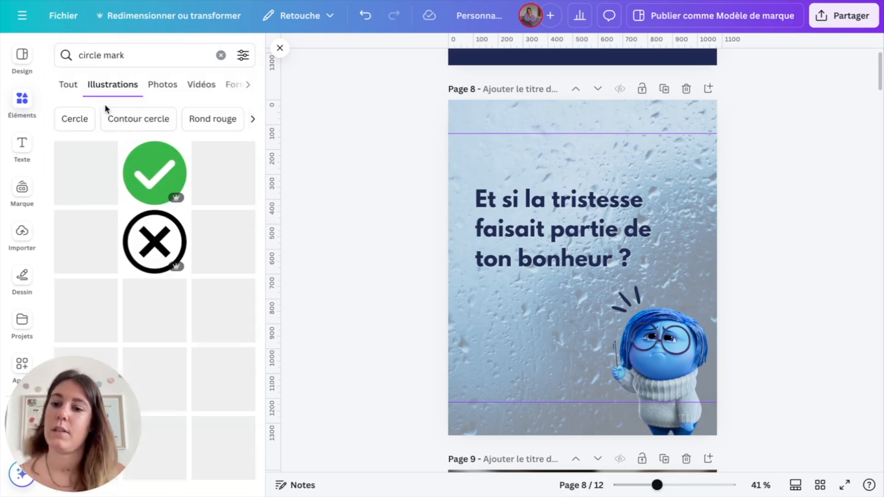
scroll(232, 256, "down", 7)
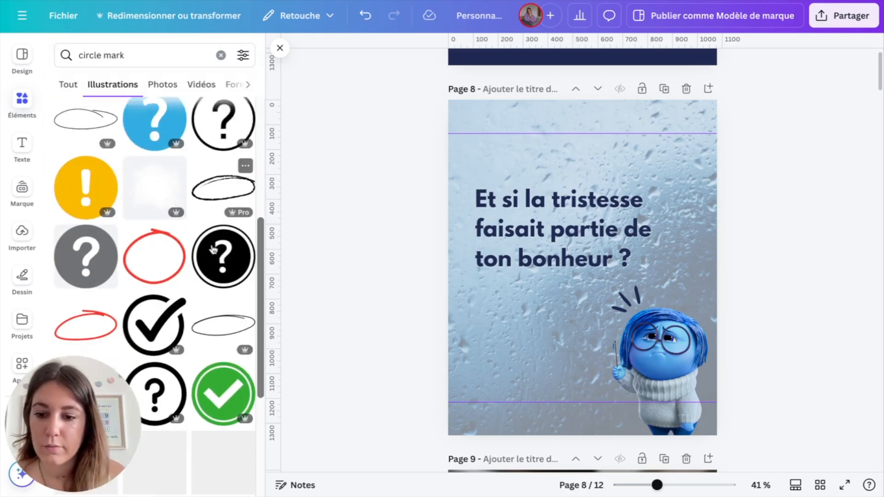
left_click(227, 266)
left_click_drag(593, 314, 607, 241)
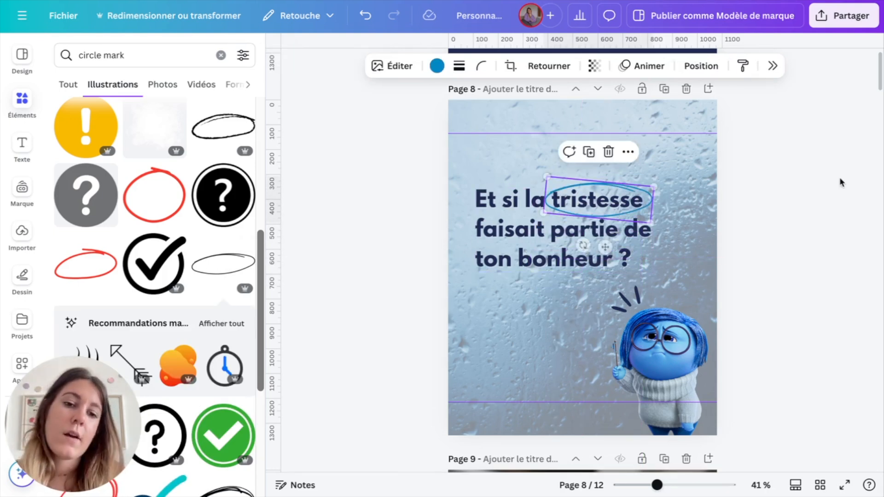
Step: Search the illustrations for "line" and place the hand-drawn multi-stroke underline beneath the word "bonheur" on page 8
left_click(841, 180)
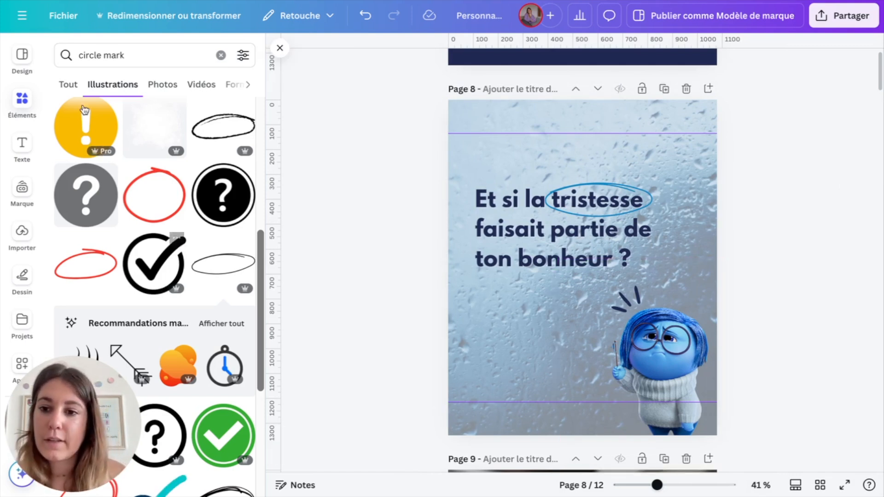
triple_click(120, 59)
type("line")
key("Return")
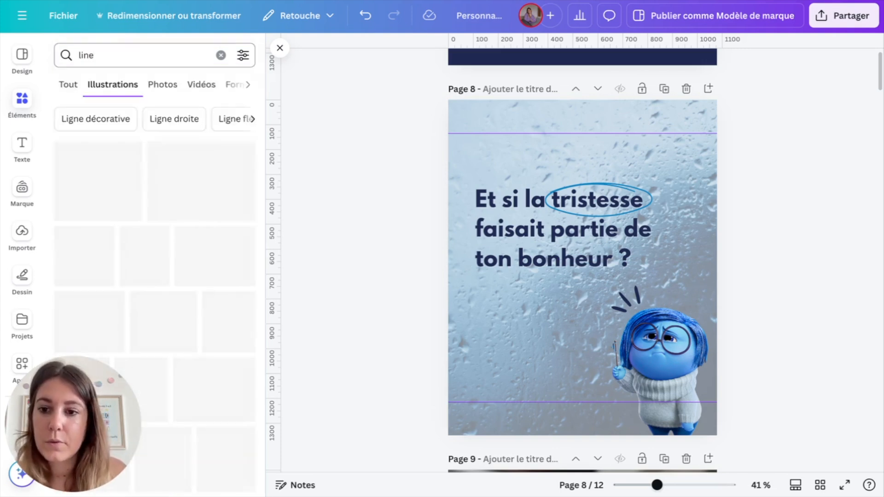
scroll(128, 197, "down", 4)
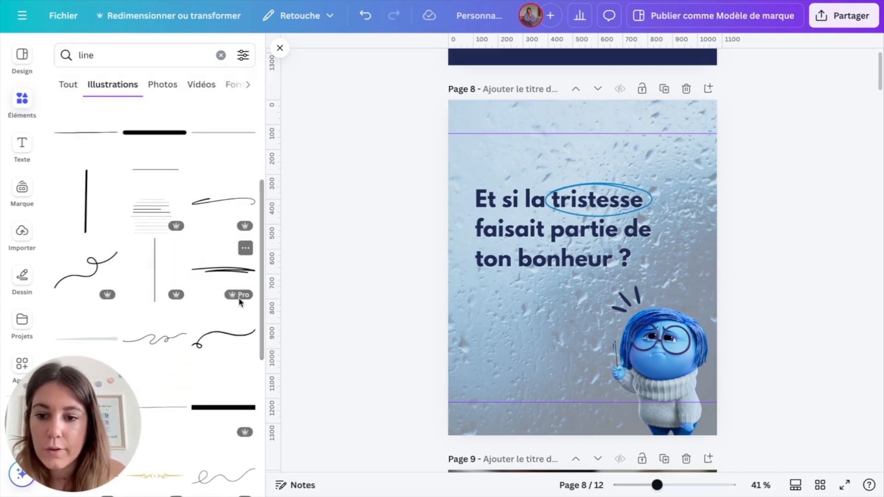
left_click_drag(225, 275, 578, 312)
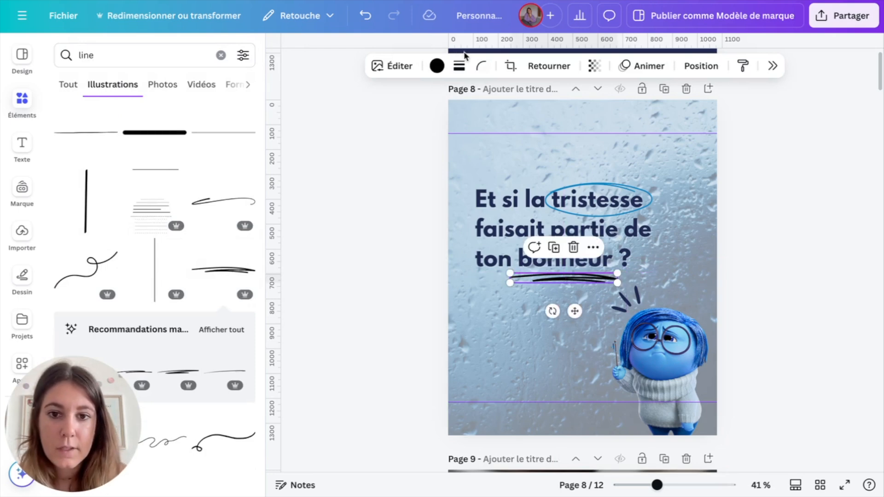
Step: Colour the underline beneath "bonheur" in the same blue as the ellipse around "tristesse"
left_click(437, 65)
left_click(772, 141)
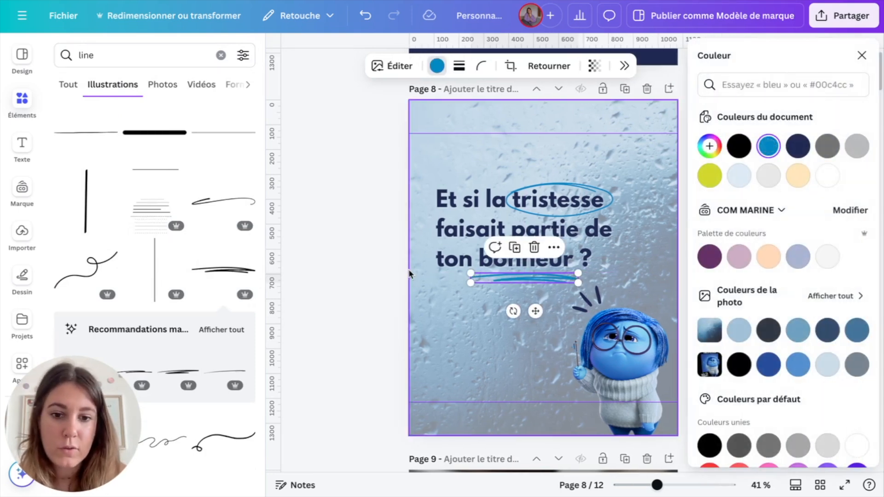
left_click(409, 268)
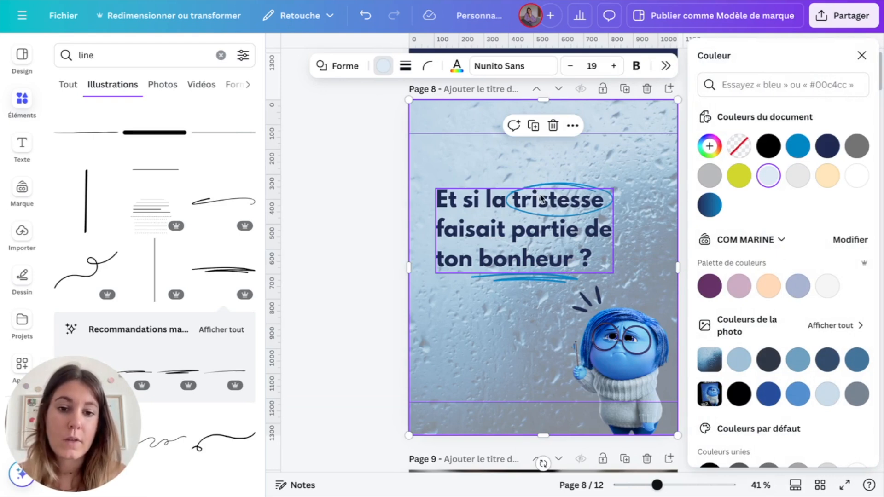
left_click(357, 272)
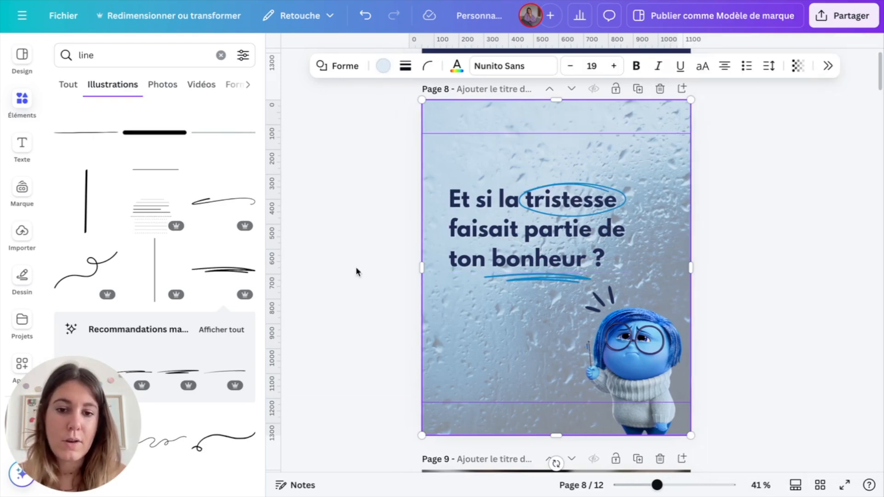
Step: Shift the headline with its ellipse and underline slightly down, and move the character with its accent marks against the page's right edge
left_click_drag(376, 177, 555, 289)
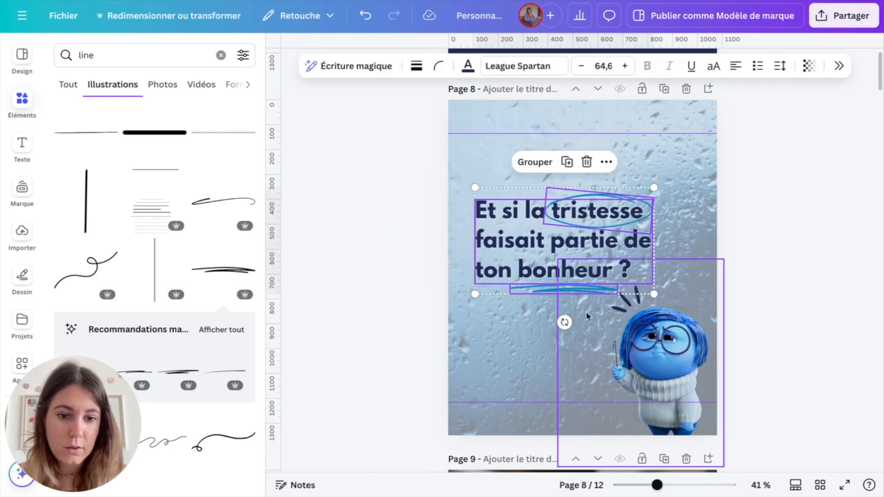
left_click(767, 366)
left_click_drag(768, 382, 650, 304)
left_click(418, 232)
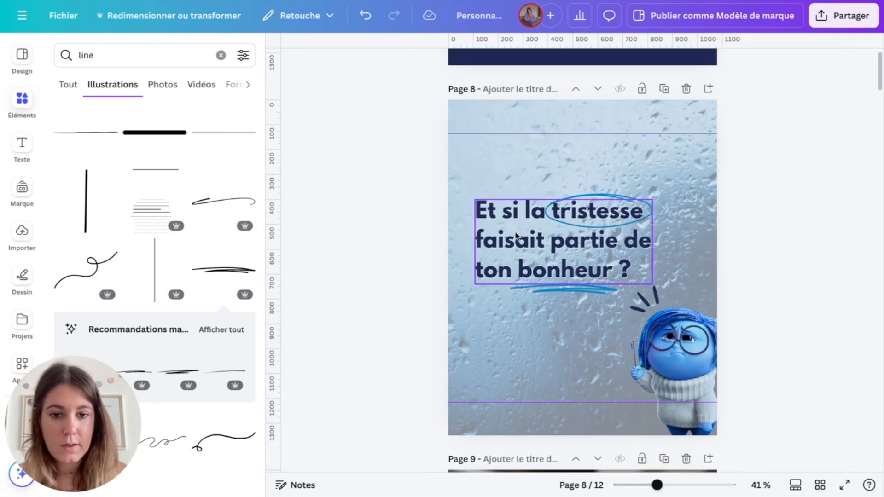
left_click_drag(424, 178, 658, 287)
left_click(437, 282)
Step: Fill the six-frame grid of the page 9 profile mock-up with the uploaded visuals for sadness, anxiety, fear, joy, anger and embarrassment
scroll(437, 282, "down", 2)
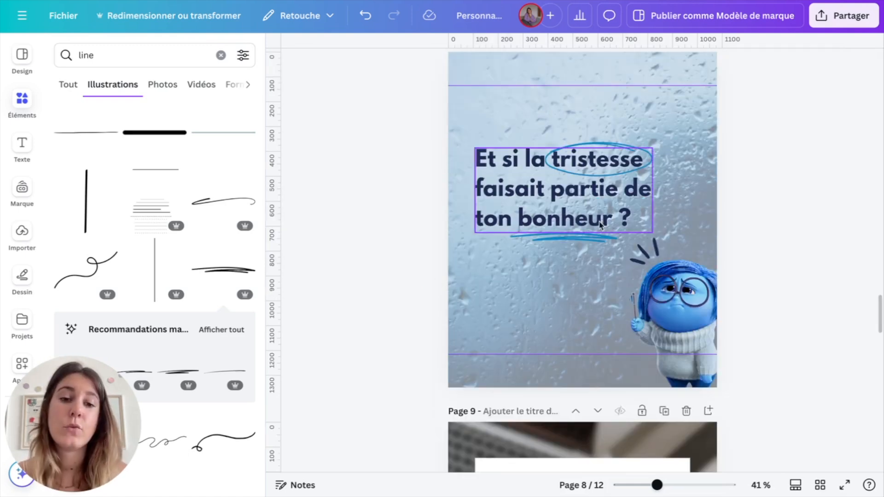
scroll(602, 226, "up", 10)
scroll(602, 225, "down", 10)
scroll(544, 295, "down", 6)
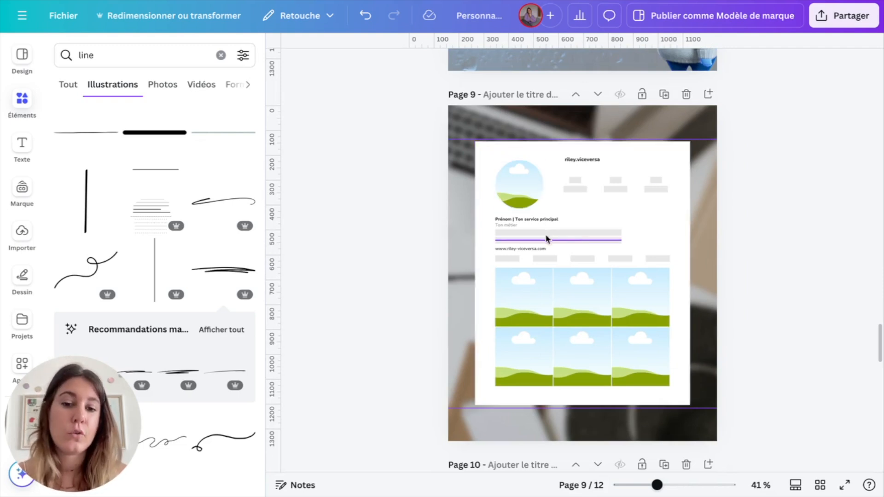
scroll(506, 245, "up", 5)
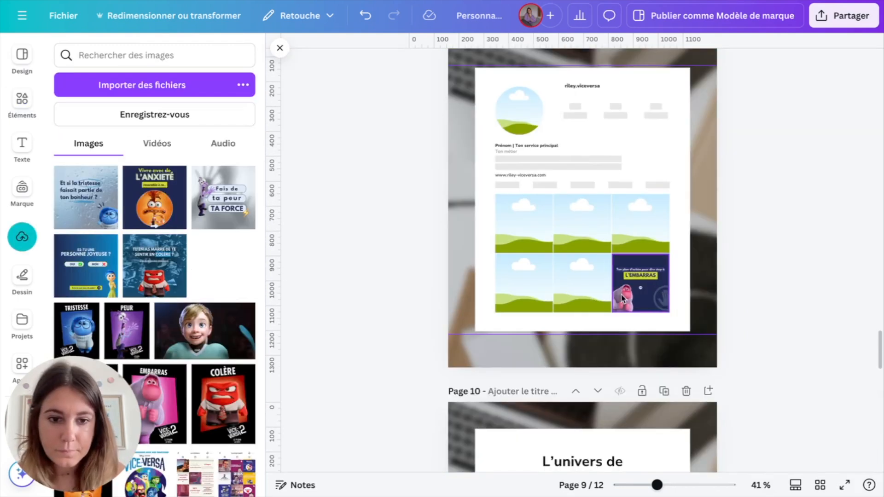
left_click_drag(146, 269, 583, 277)
left_click_drag(85, 265, 520, 283)
left_click_drag(224, 203, 648, 253)
left_click_drag(155, 202, 583, 243)
left_click_drag(85, 197, 457, 241)
scroll(370, 308, "up", 1)
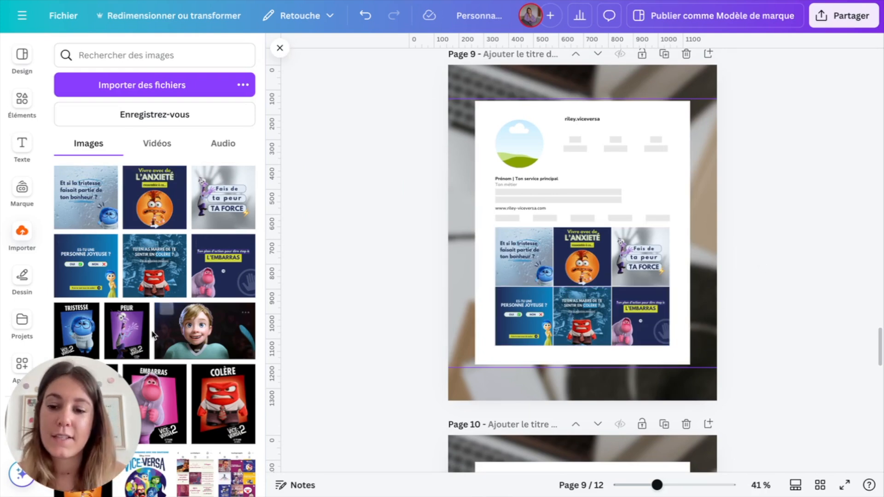
Step: Place the uploaded Riley portrait in the round profile picture frame, keeping its default crop
left_click_drag(216, 328, 506, 152)
double_click(512, 149)
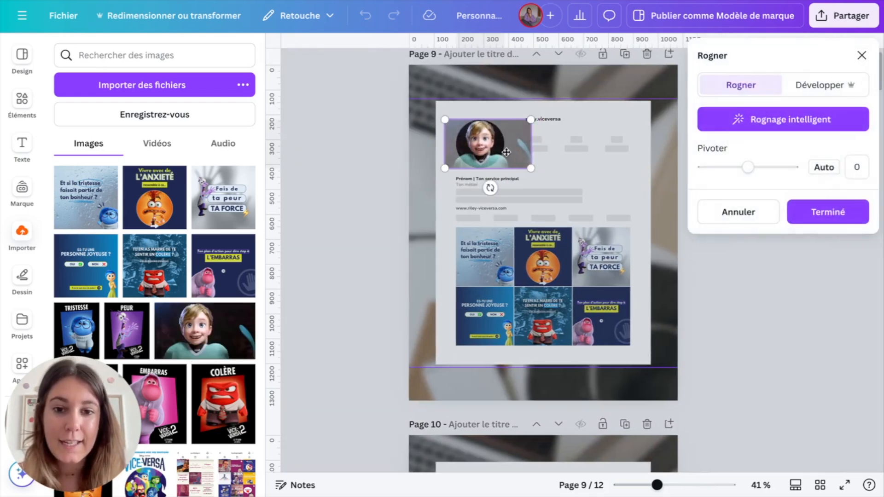
left_click(344, 198)
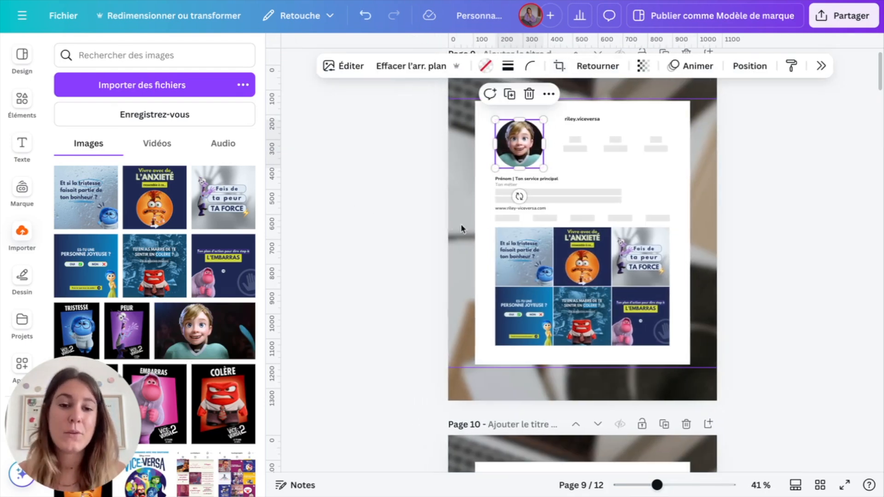
Step: Replace the placeholder profile title with "Riley | Psychothérapeute certifiée ⚡"
double_click(529, 180)
double_click(499, 179)
type("Riley")
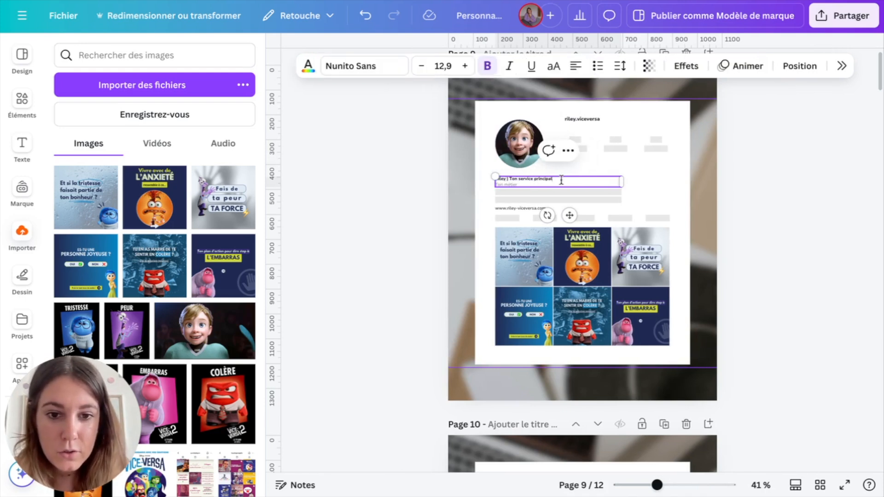
left_click_drag(561, 180, 497, 179)
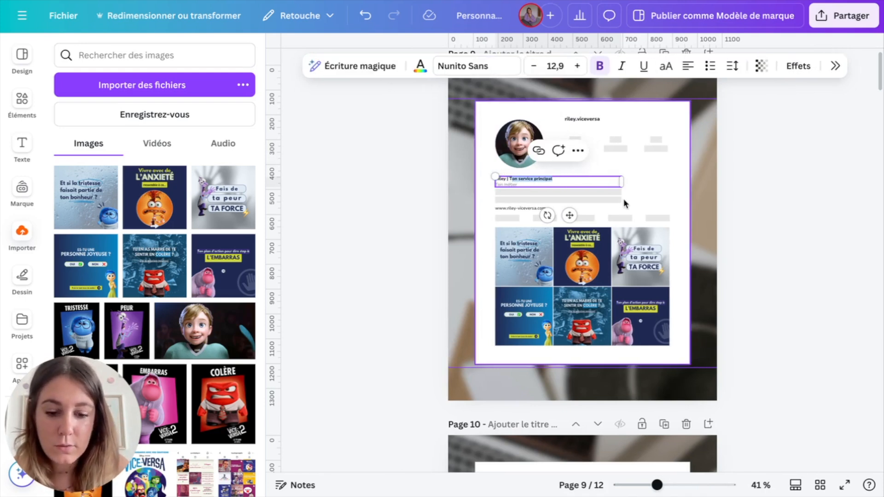
key("BackSpace")
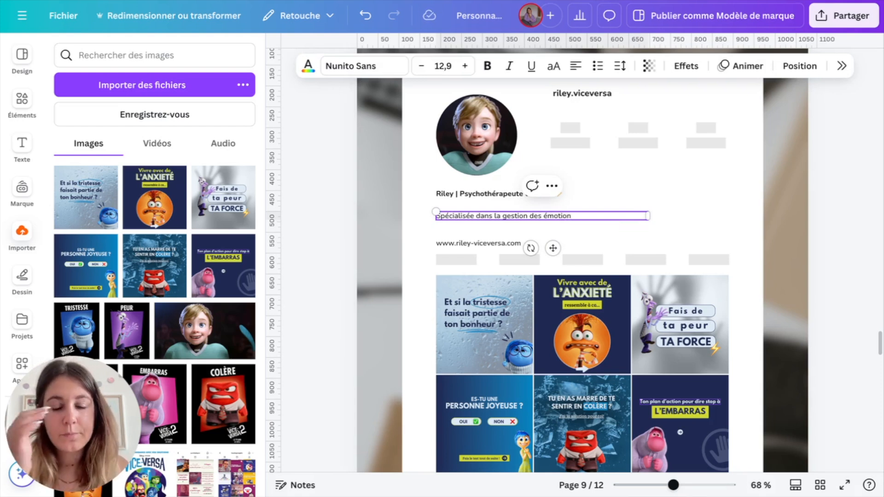
Step: Complete the bio as "Spécialisée dans la gestion des émotions", "Fais de chacune de tes émotions ta plus grande force", "Le début de ta nouvelle vie commence ici 👇"
type("s")
key("Return")
type("Fais")
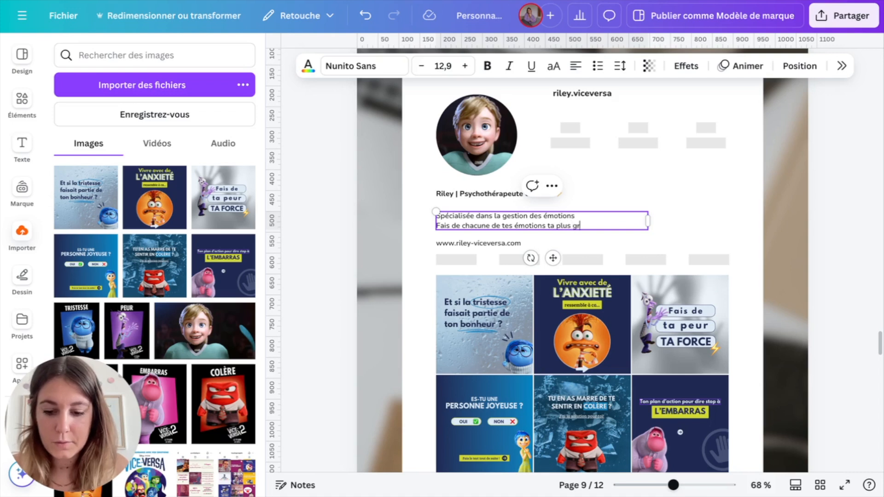
key("Return")
type("Le début de ta nouvelle vie commence ici 👇")
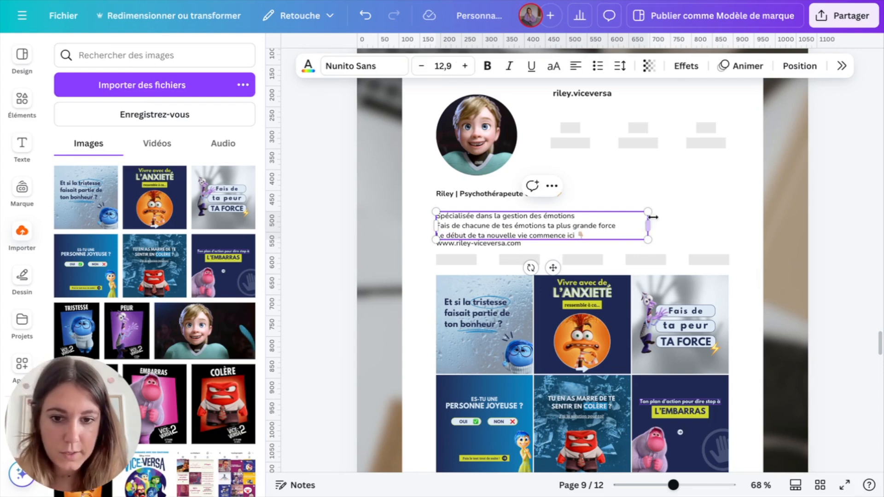
Step: Move the three-line bio up so it sits between the profile title and the website address
left_click(652, 217)
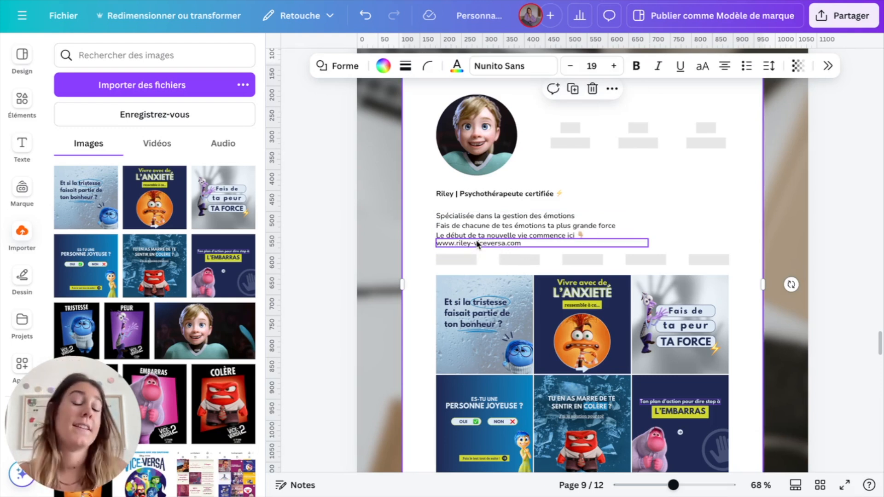
left_click_drag(481, 222, 480, 209)
left_click(362, 247)
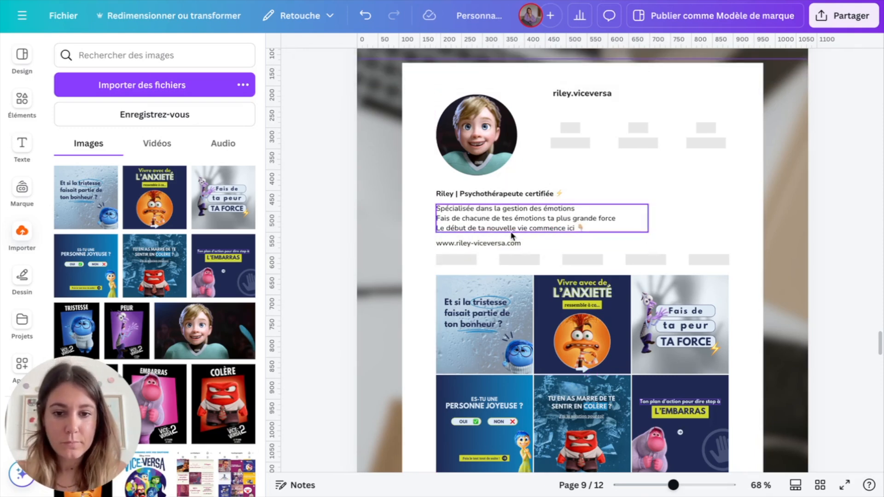
Step: Colour the website address beneath the bio navy blue
left_click(504, 243)
left_click(421, 66)
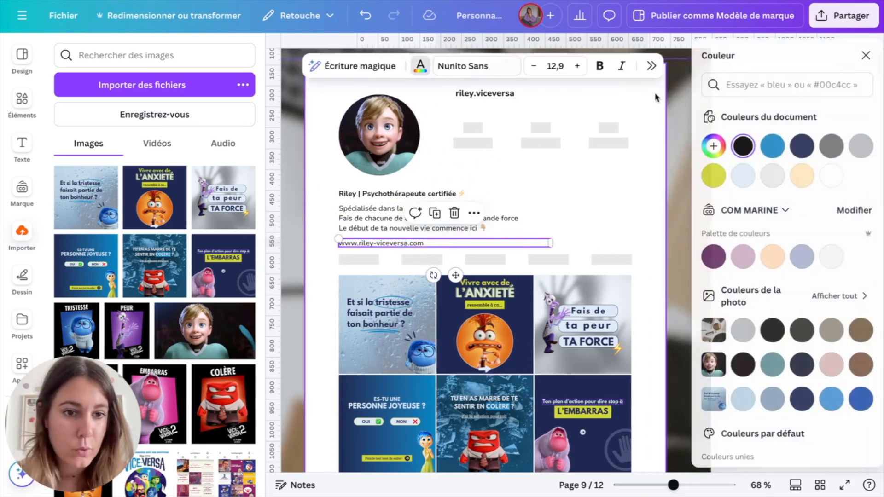
left_click(796, 152)
Step: Add a blue heart emoji before "Spécialisée" at the start of the bio
left_click(609, 219)
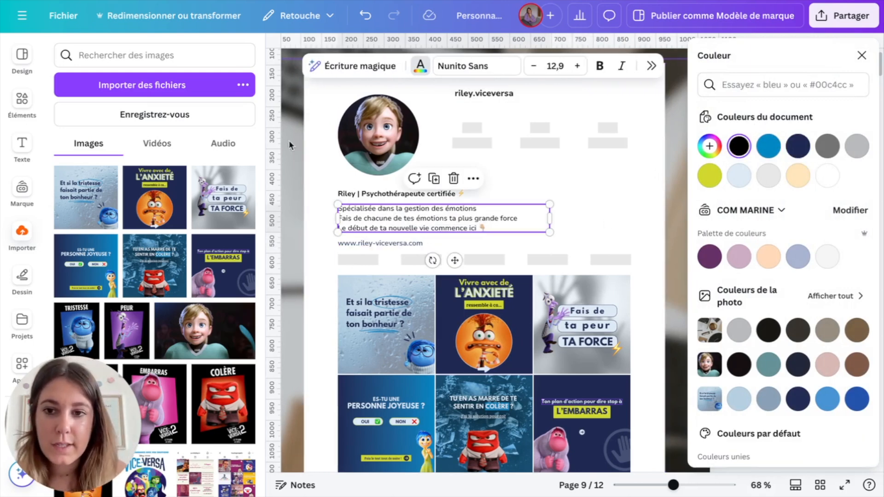
left_click(860, 56)
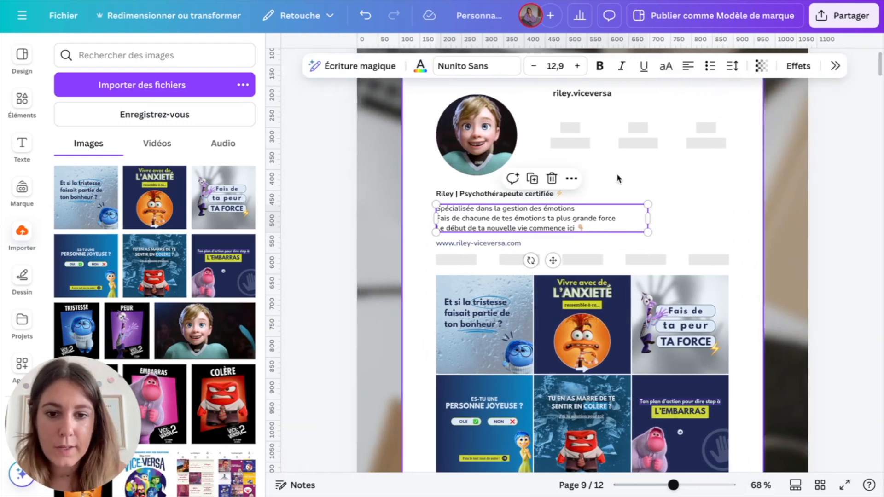
left_click(830, 222)
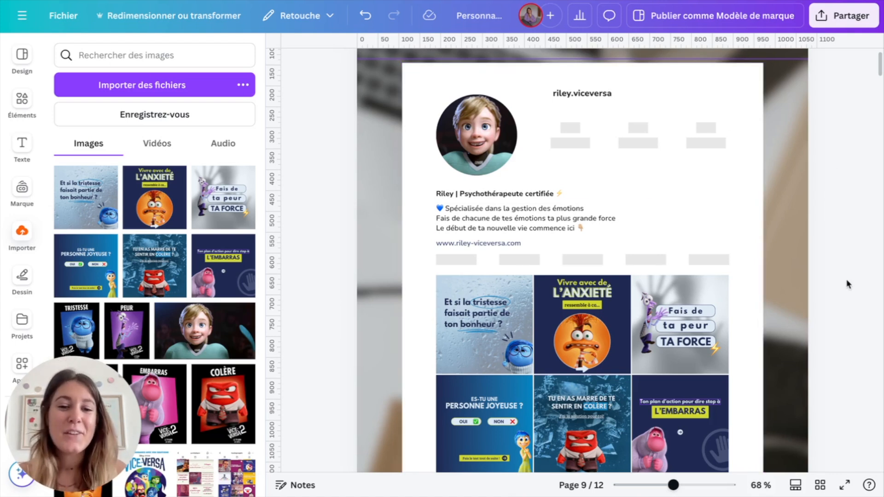
Step: Review the profile mock-up on page 9 and the earlier pages, back to the colour palette and fonts on page 1
scroll(848, 284, "down", 2)
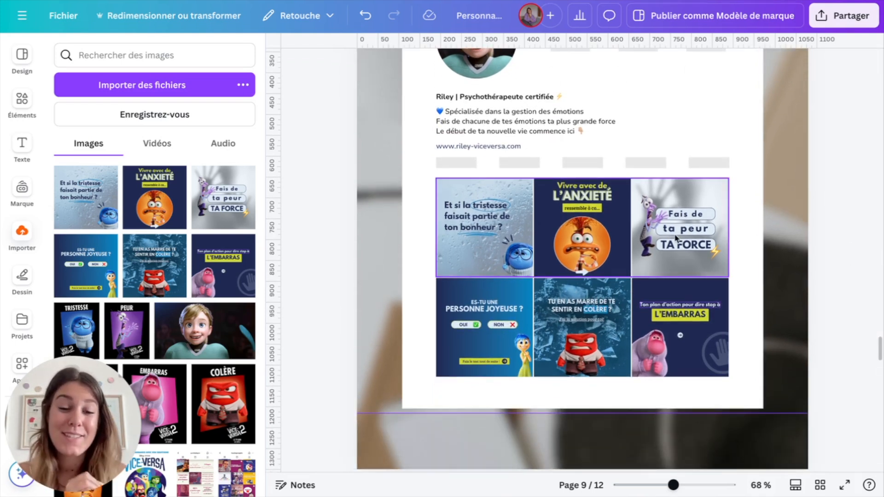
scroll(676, 237, "up", 10)
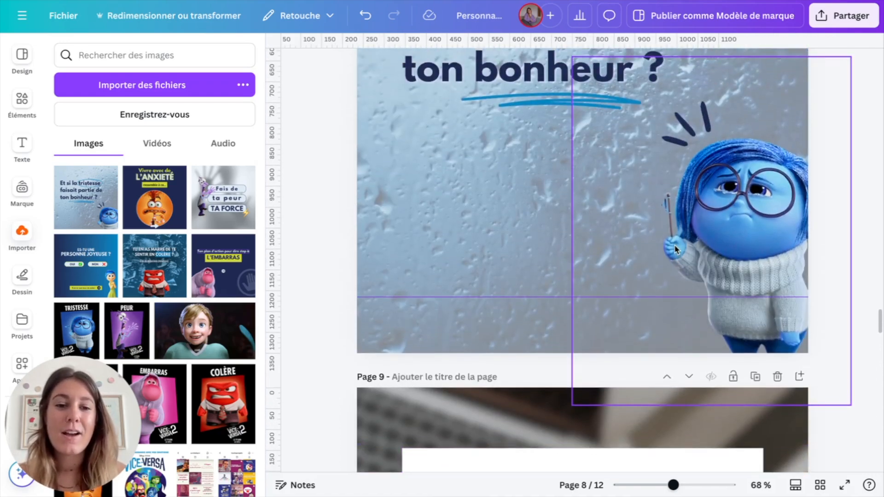
scroll(675, 248, "up", 15)
scroll(675, 257, "up", 18)
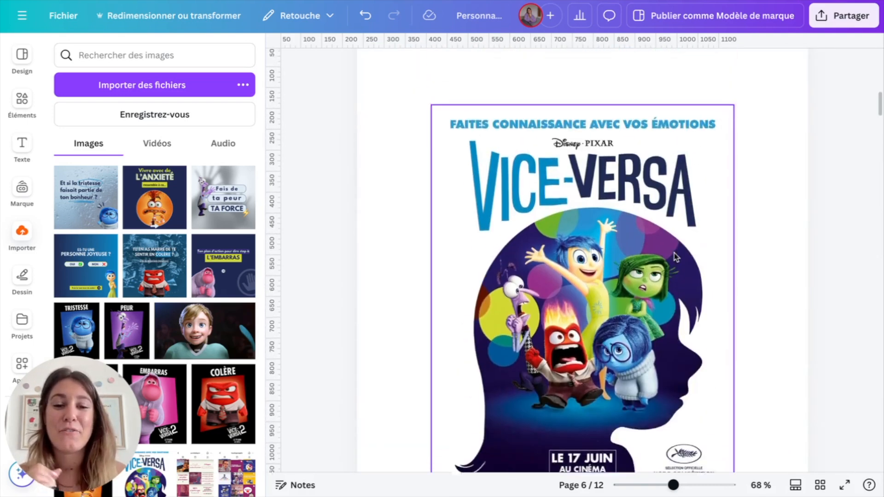
scroll(674, 253, "up", 20)
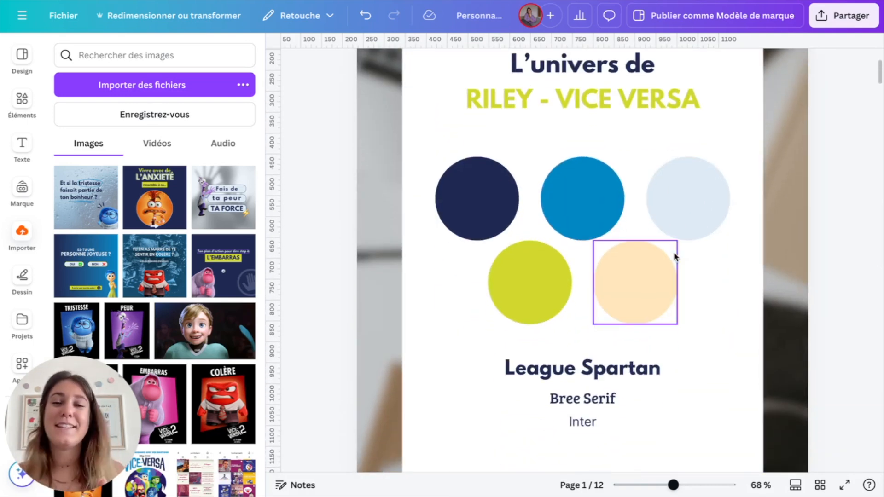